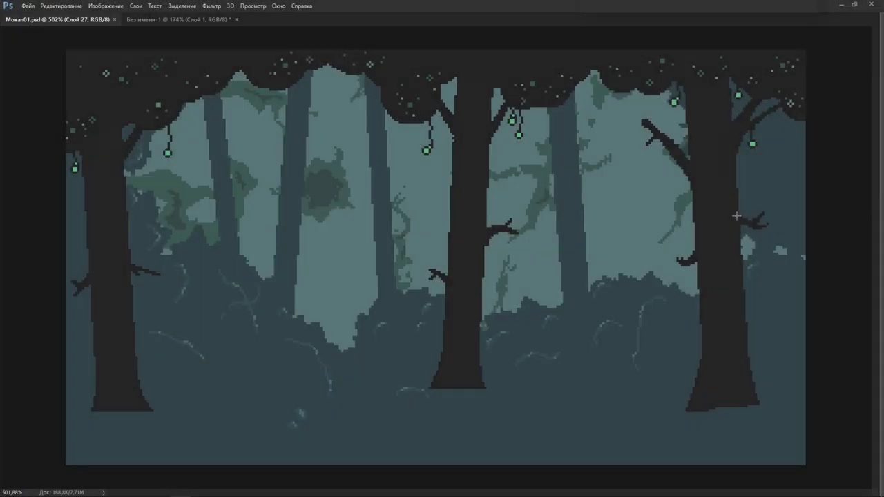
# Show Layers, collapse Branches, Группа 2, Группа 1 and BG, then toggle BG's visibility off and on.
pyautogui.press('F7')
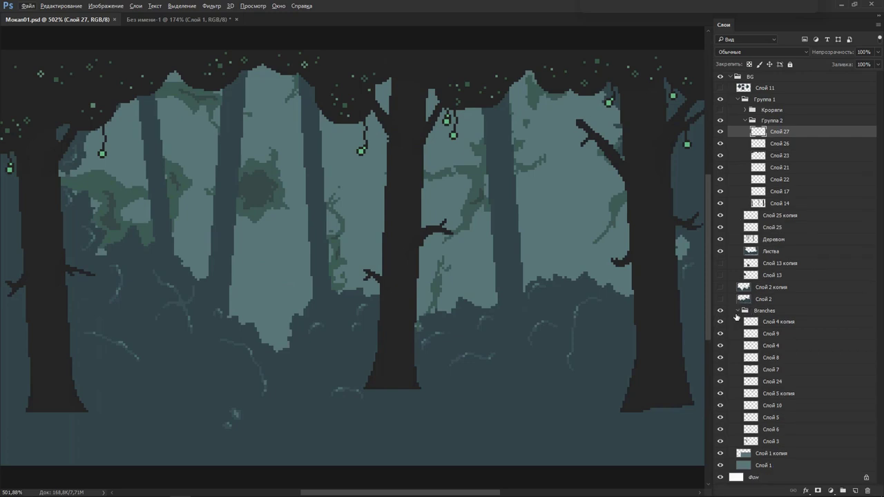
pyautogui.click(738, 312)
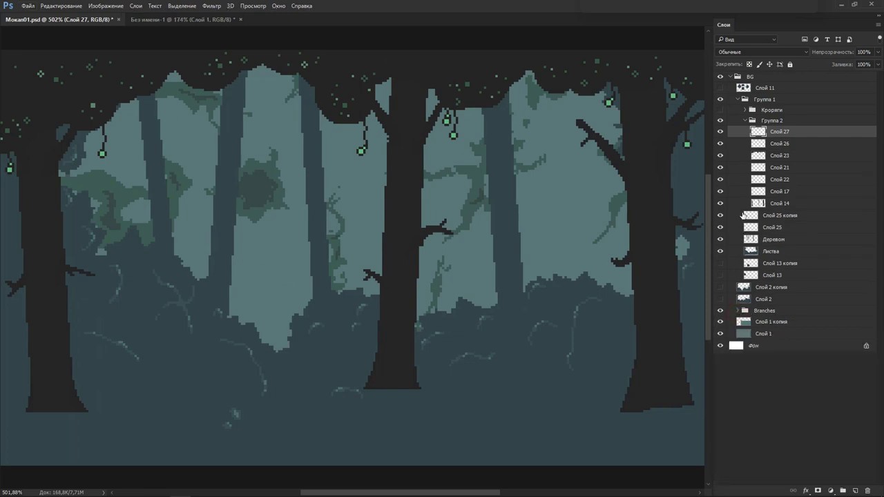
pyautogui.click(745, 121)
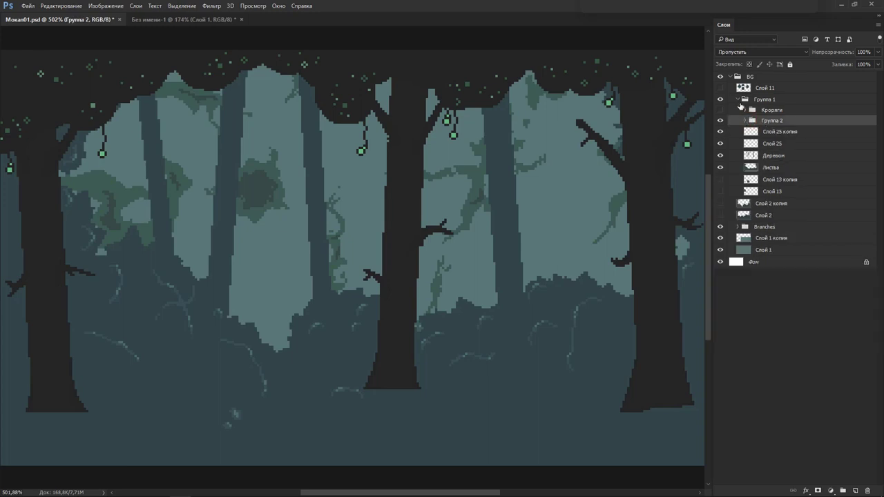
pyautogui.click(739, 102)
pyautogui.click(739, 100)
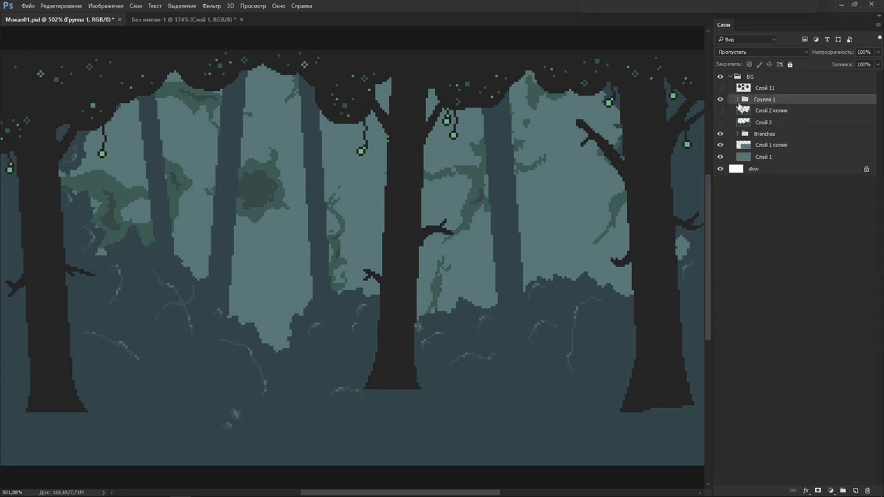
pyautogui.click(732, 76)
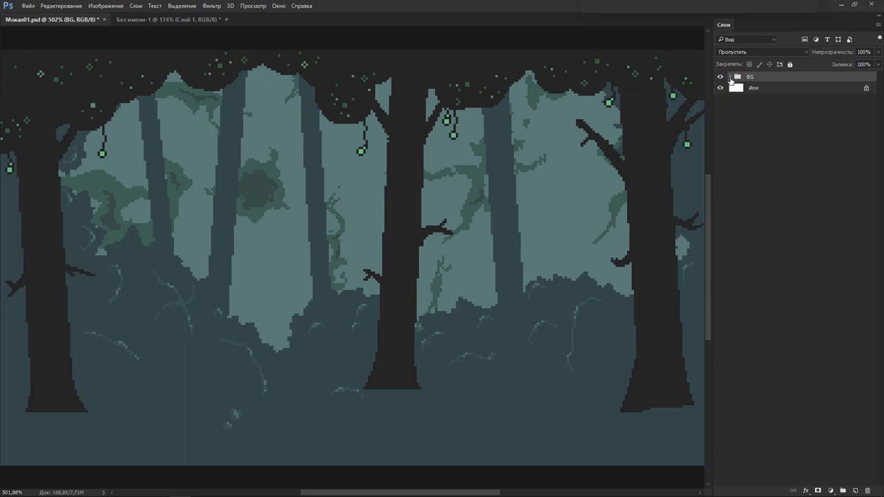
pyautogui.click(721, 77)
pyautogui.click(720, 78)
# Watch the animated forest platformer GIF in Chrome, then head back to Photoshop.
pyautogui.hotkey('alt', 'Tab')
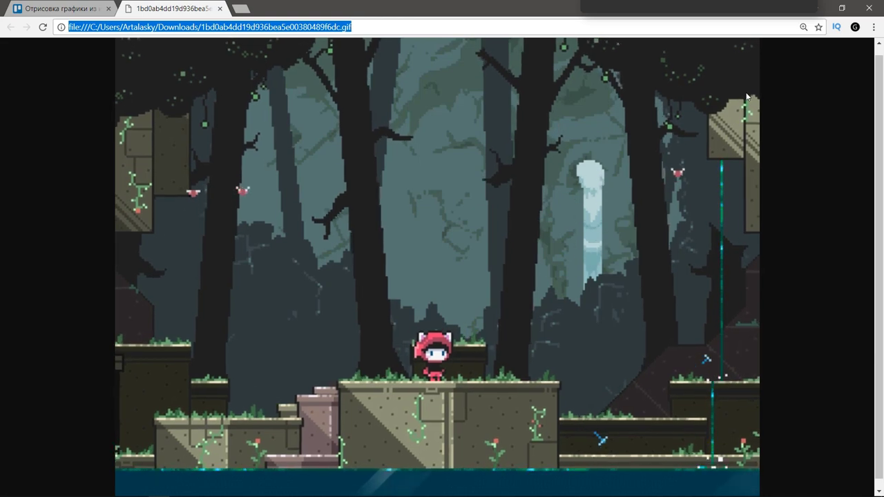
pyautogui.click(87, 249)
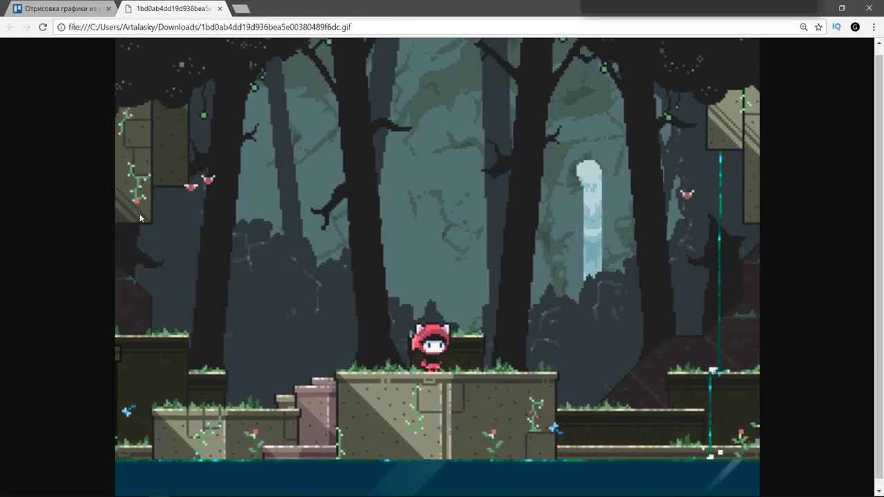
pyautogui.hotkey('alt', 'Tab')
# Zoom in on the pasted screenshot's platforms and add a new empty layer above it.
pyautogui.hotkey('ctrl', 'Tab')
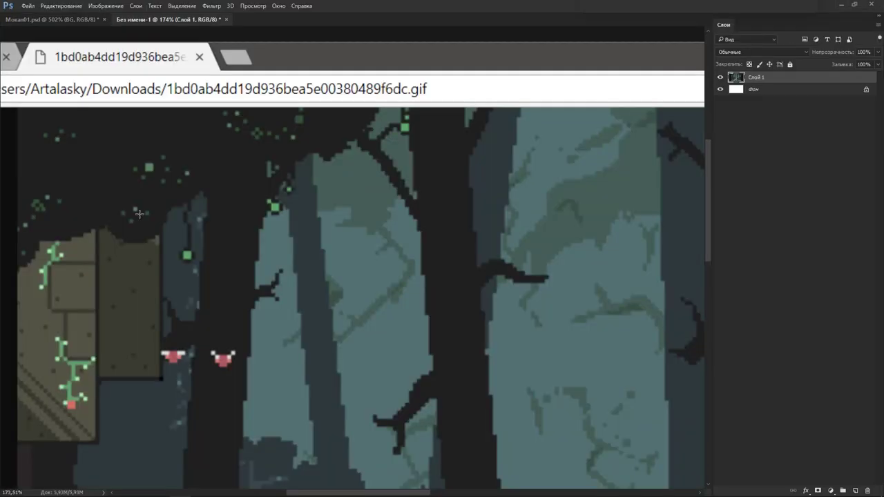
pyautogui.hotkey('ctrl', '0')
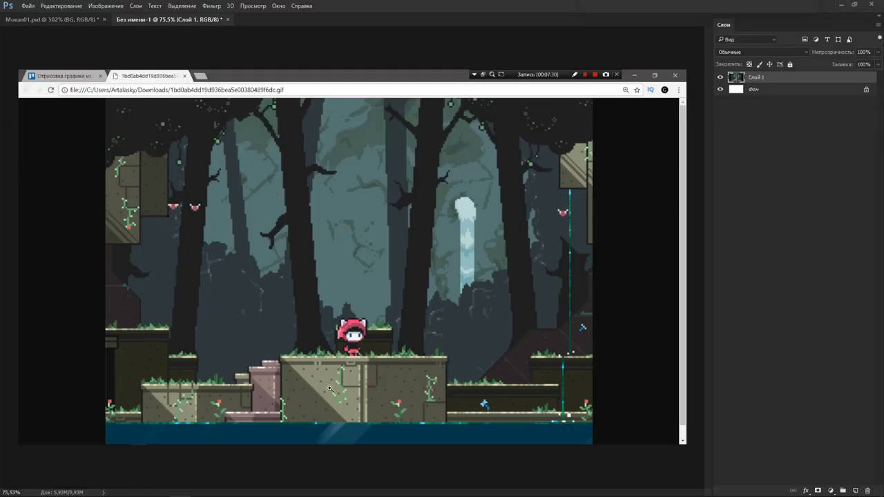
pyautogui.moveTo(330, 389); pyautogui.dragTo(364, 377)
pyautogui.hotkey('ctrl', 'shift', 'n')
pyautogui.press('Return')
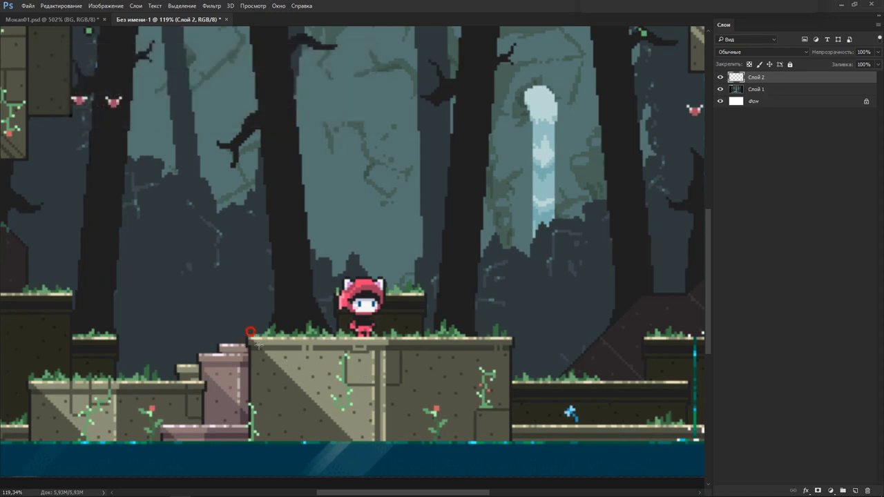
# Gauge the stone block and its top lip with marquee selections, then clear them.
pyautogui.moveTo(250, 332); pyautogui.dragTo(507, 442)
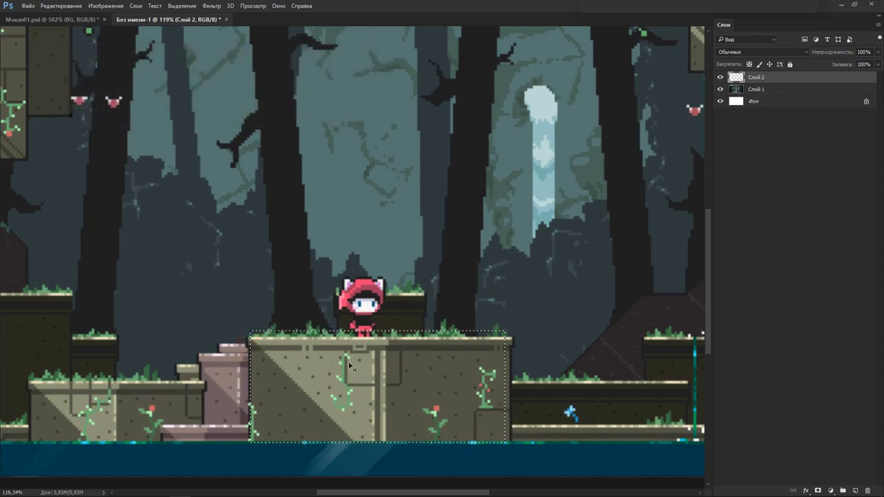
pyautogui.moveTo(349, 367); pyautogui.dragTo(387, 366)
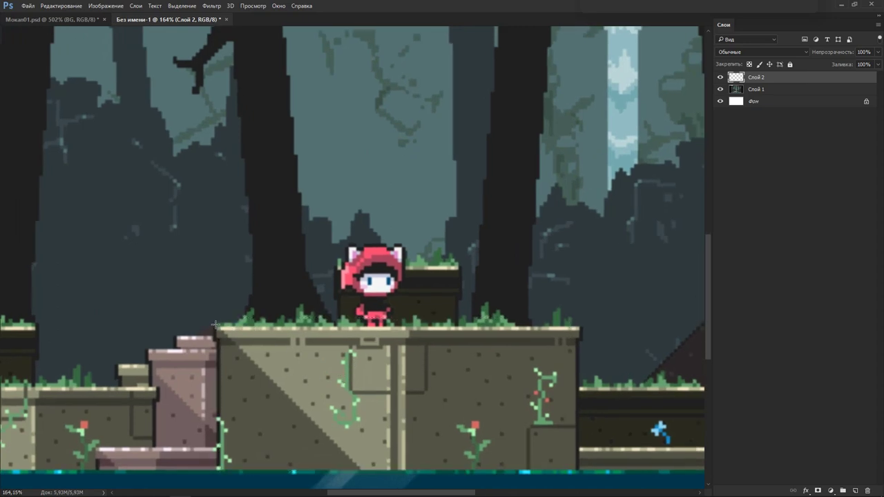
pyautogui.moveTo(214, 321); pyautogui.dragTo(584, 340)
pyautogui.click(563, 364)
# Enlarge the brush size and paint a test stroke on the new layer.
pyautogui.rightClick(116, 99)
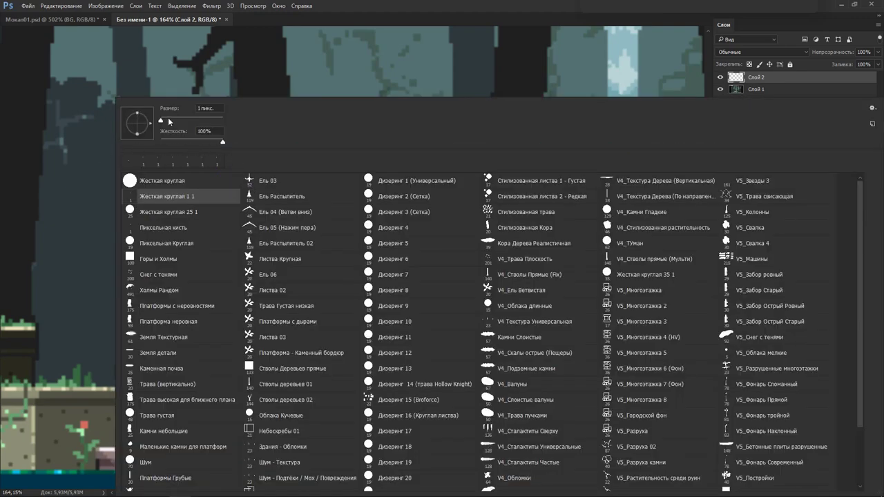
pyautogui.moveTo(169, 122); pyautogui.dragTo(201, 121)
pyautogui.click(93, 194)
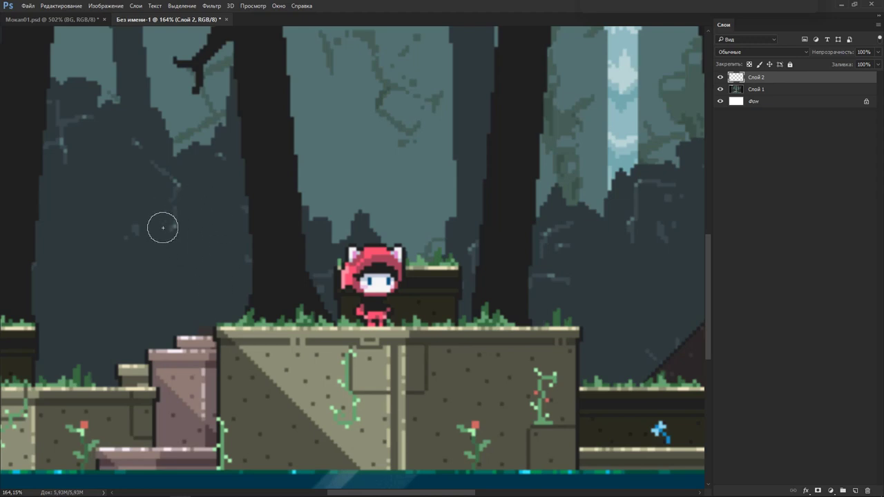
pyautogui.moveTo(119, 256); pyautogui.dragTo(119, 168)
# Paint a solid black block with a wider top lip on the new layer.
pyautogui.press('F5')
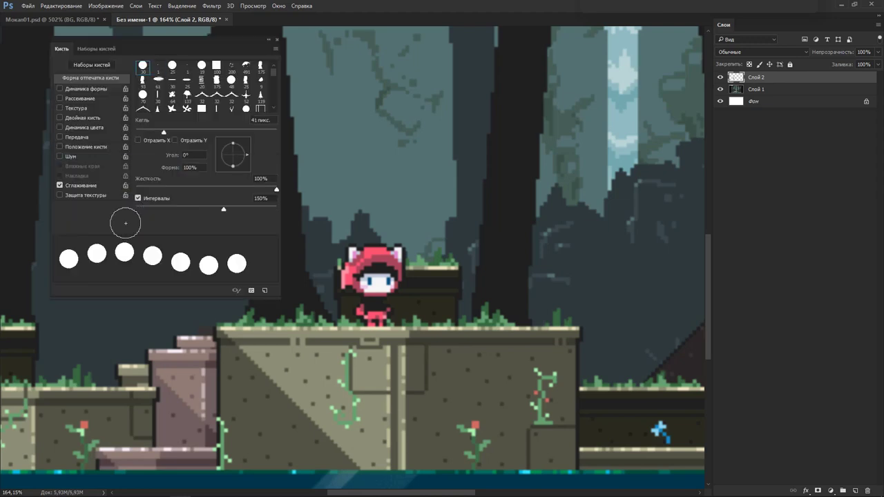
pyautogui.press('F5')
pyautogui.moveTo(120, 256)
pyautogui.mouseDown()
pyautogui.moveTo(129, 168)
pyautogui.moveTo(121, 241)
pyautogui.moveTo(156, 167)
pyautogui.moveTo(242, 212)
pyautogui.moveTo(165, 251)
pyautogui.moveTo(146, 219)
pyautogui.moveTo(210, 189)
pyautogui.moveTo(162, 227)
pyautogui.moveTo(229, 189)
pyautogui.mouseUp()
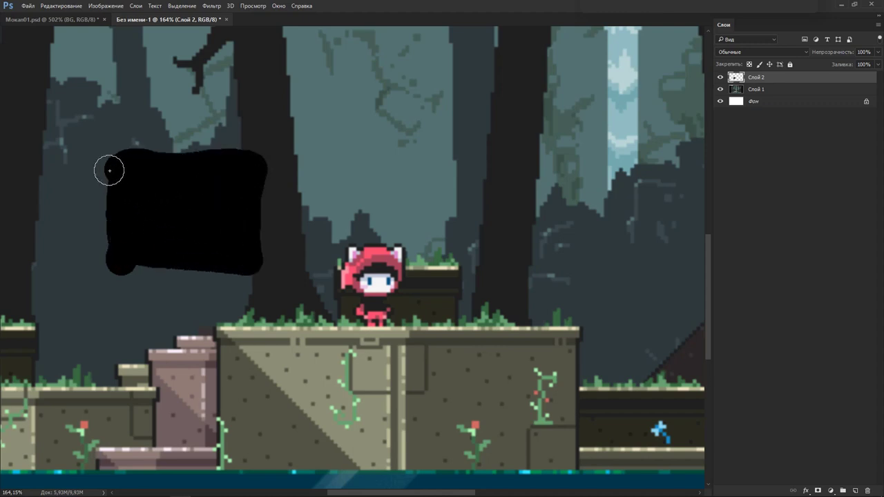
pyautogui.moveTo(109, 171)
pyautogui.mouseDown()
pyautogui.moveTo(104, 159)
pyautogui.moveTo(132, 154)
pyautogui.moveTo(265, 158)
pyautogui.moveTo(239, 189)
pyautogui.mouseUp()
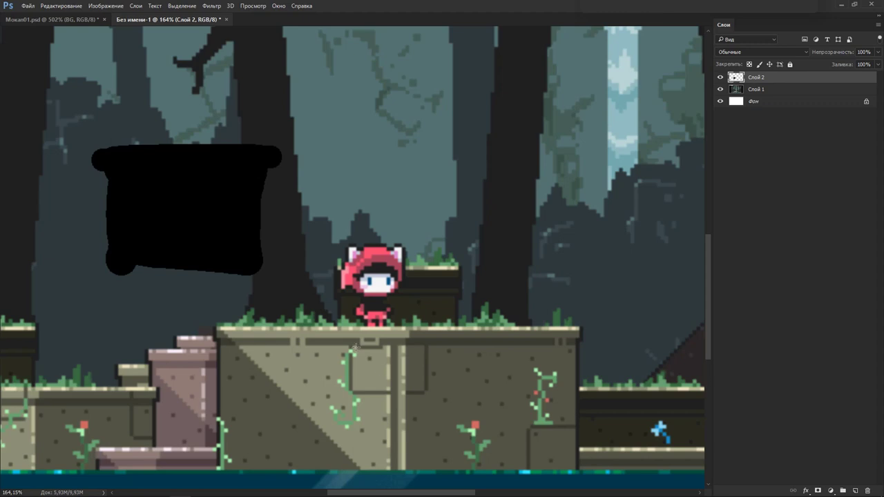
# Re-centre the view on the black block and select its right half.
pyautogui.moveTo(242, 359); pyautogui.dragTo(150, 389)
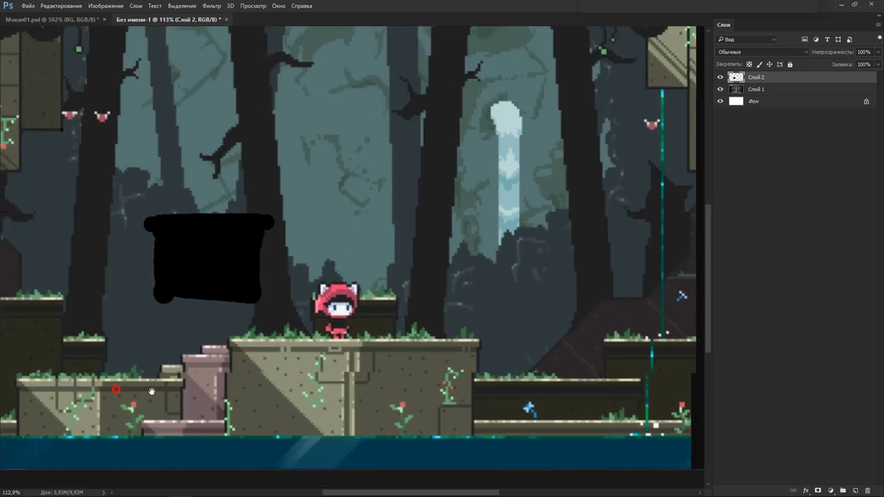
pyautogui.moveTo(218, 270)
pyautogui.mouseDown()
pyautogui.moveTo(321, 256)
pyautogui.moveTo(266, 249)
pyautogui.mouseUp()
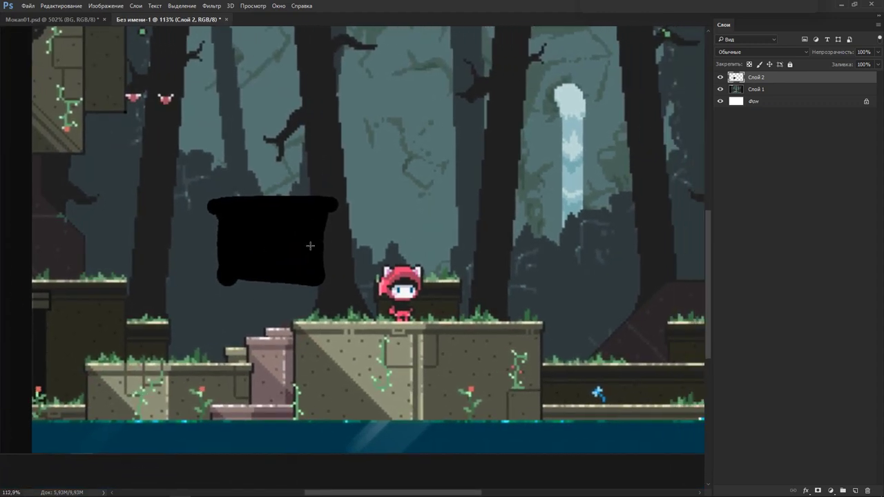
pyautogui.moveTo(345, 169); pyautogui.dragTo(270, 295)
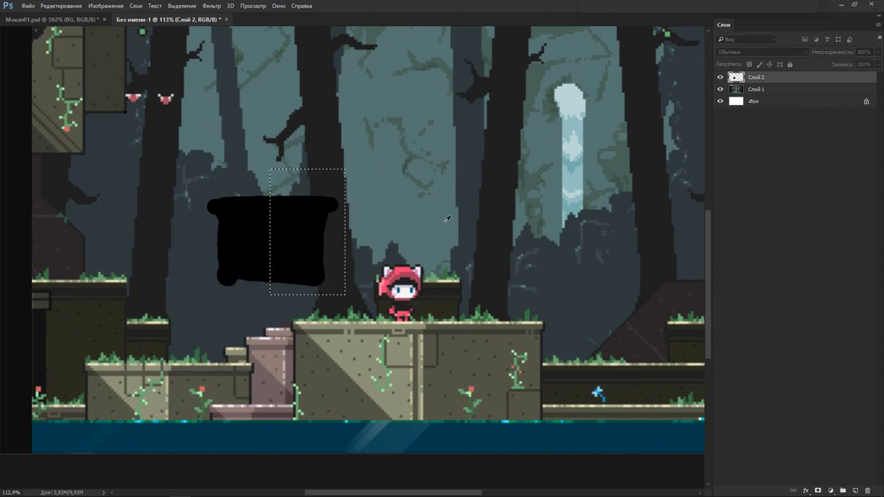
# Raise Lightness slightly on the block's right half, then about +10 on its left half.
pyautogui.hotkey('ctrl', 'u')
pyautogui.moveTo(608, 340); pyautogui.dragTo(612, 339)
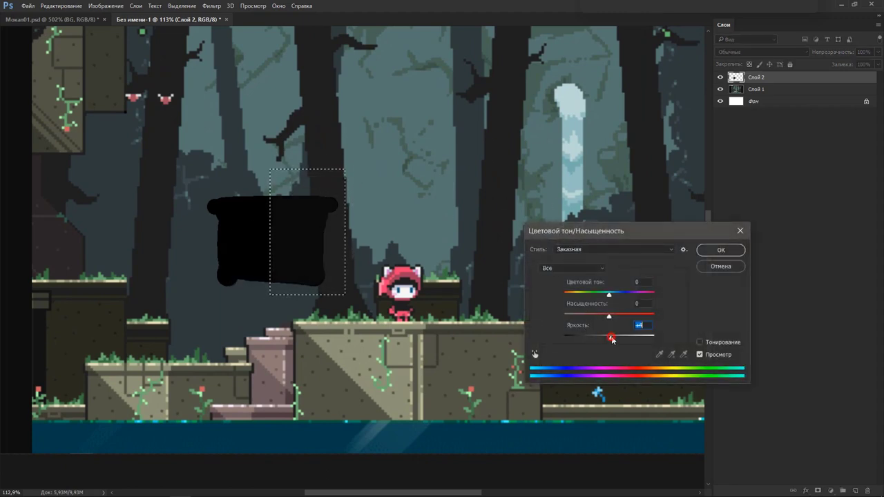
pyautogui.press('Return')
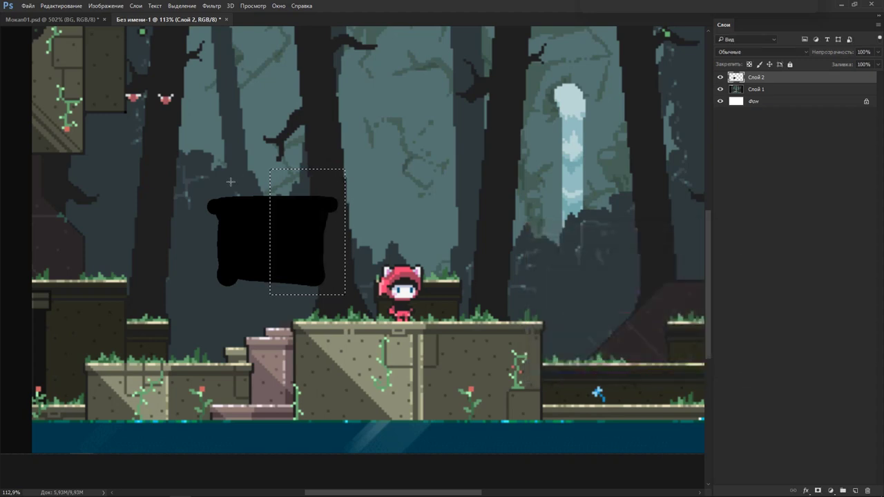
pyautogui.moveTo(206, 184); pyautogui.dragTo(271, 300)
pyautogui.hotkey('ctrl', 'u')
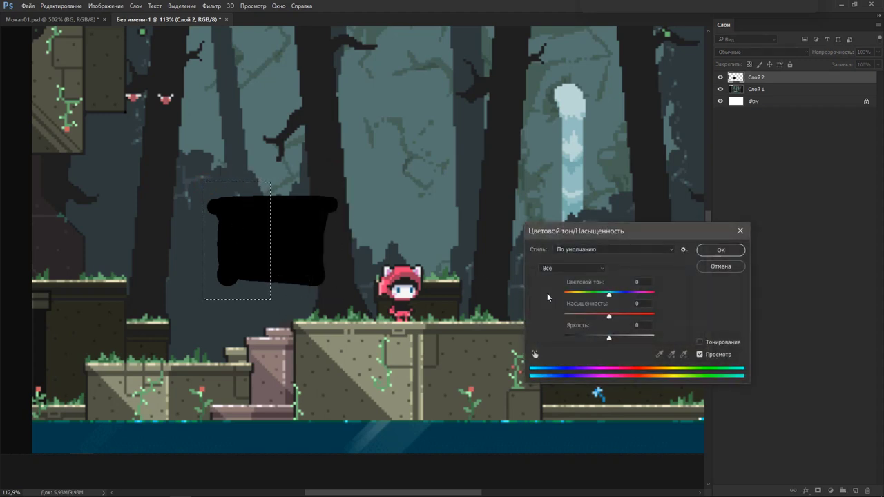
pyautogui.moveTo(609, 340); pyautogui.dragTo(614, 339)
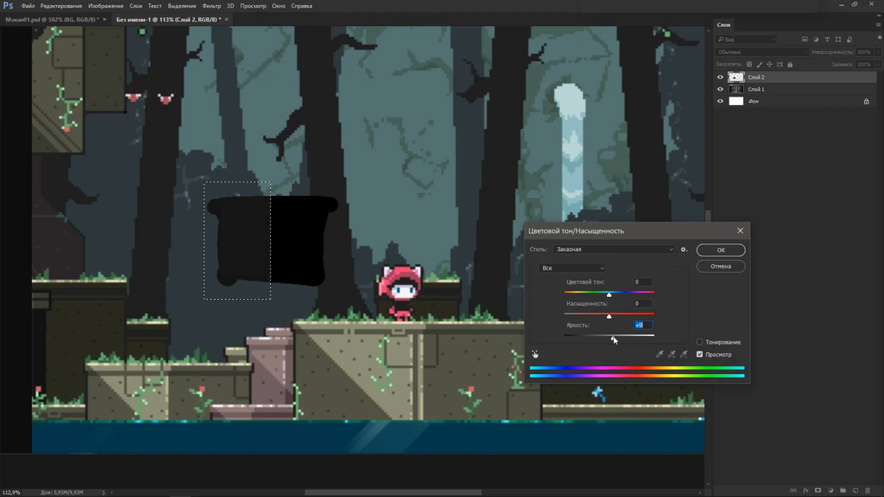
pyautogui.click(717, 250)
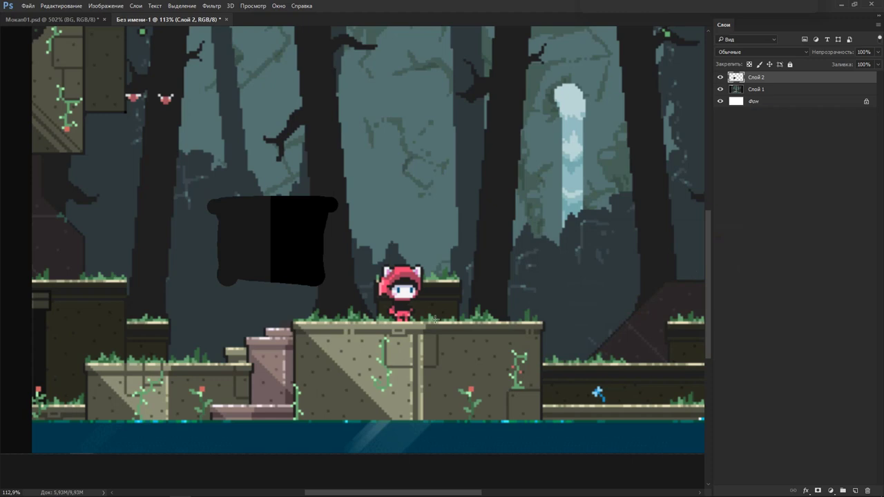
# Lighten the strip along the block's top lip by about +17 Lightness.
pyautogui.click(340, 333)
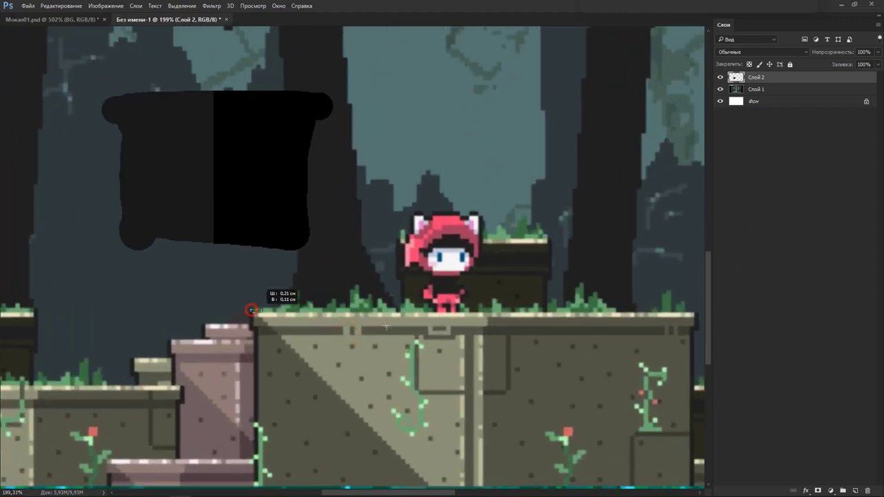
pyautogui.moveTo(82, 67); pyautogui.dragTo(356, 99)
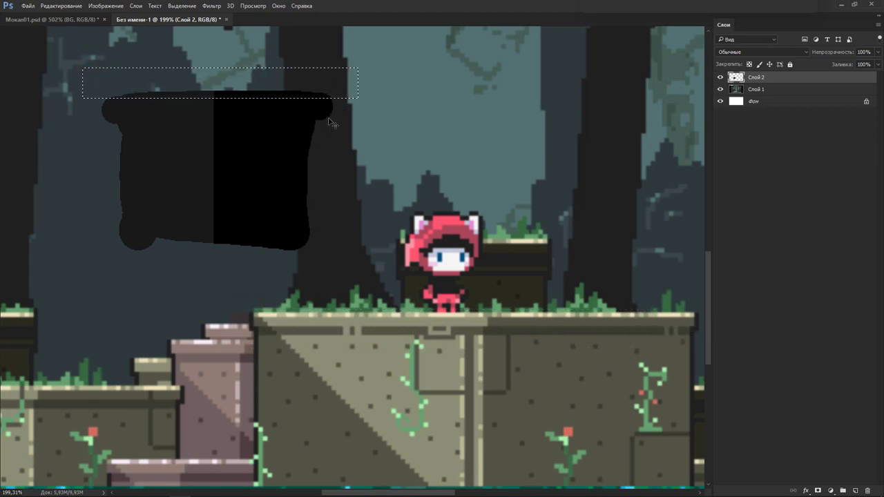
pyautogui.hotkey('ctrl', 'u')
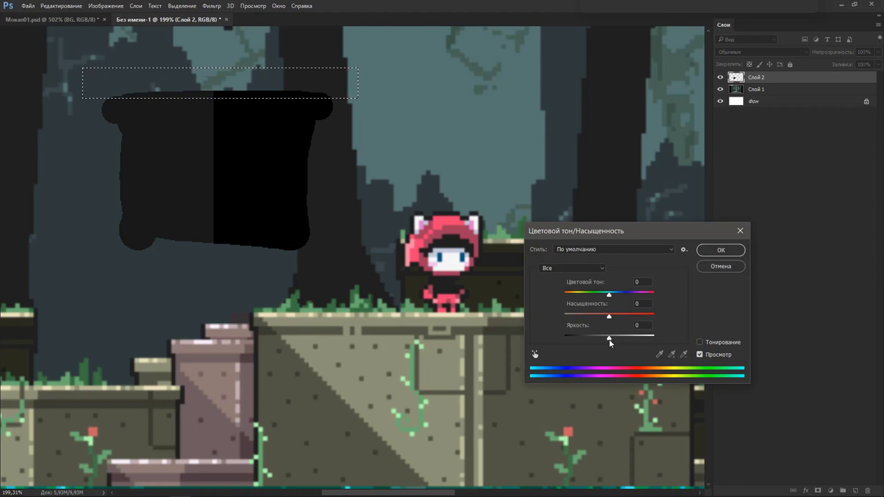
pyautogui.moveTo(609, 337); pyautogui.dragTo(617, 338)
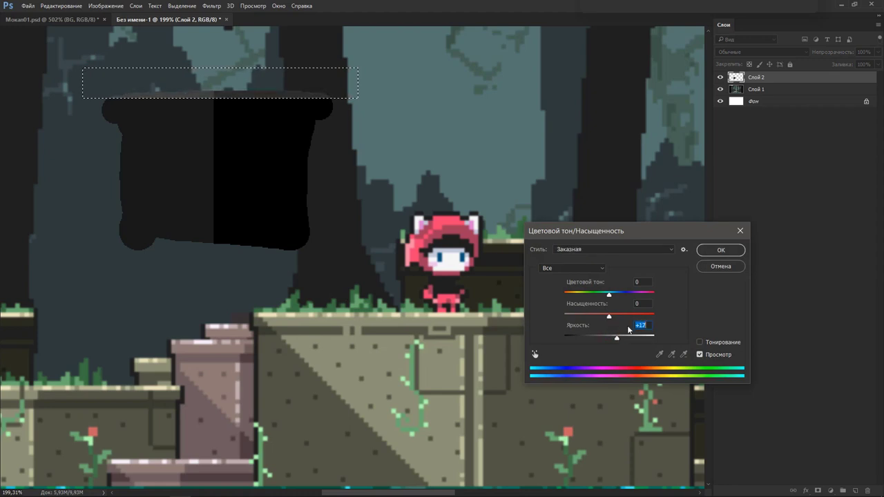
pyautogui.click(715, 249)
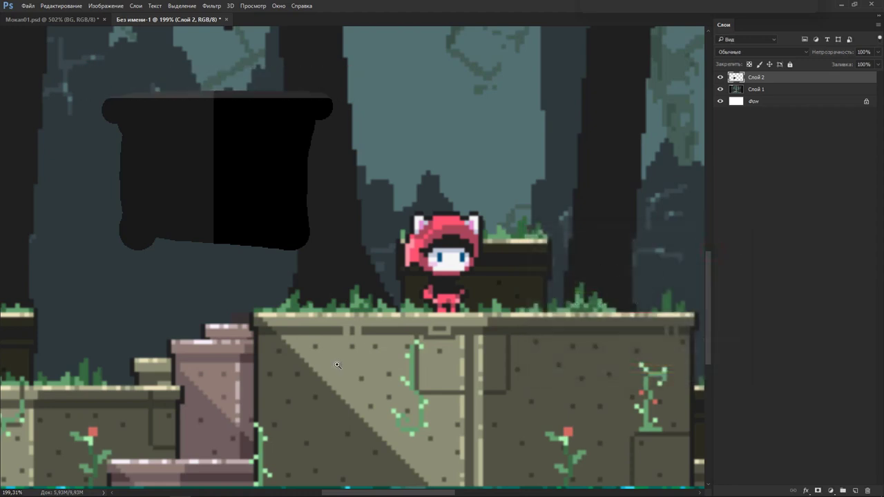
pyautogui.moveTo(337, 365)
pyautogui.mouseDown()
pyautogui.moveTo(293, 349)
pyautogui.moveTo(344, 325)
pyautogui.moveTo(349, 279)
pyautogui.mouseUp()
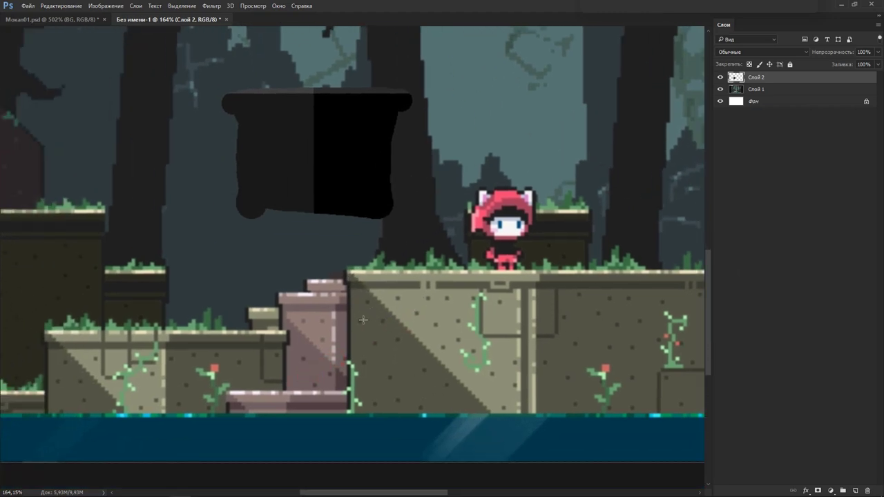
# Lift the block's right half from black to dark grey with Lightness +7, then deselect.
pyautogui.moveTo(286, 294); pyautogui.dragTo(346, 389)
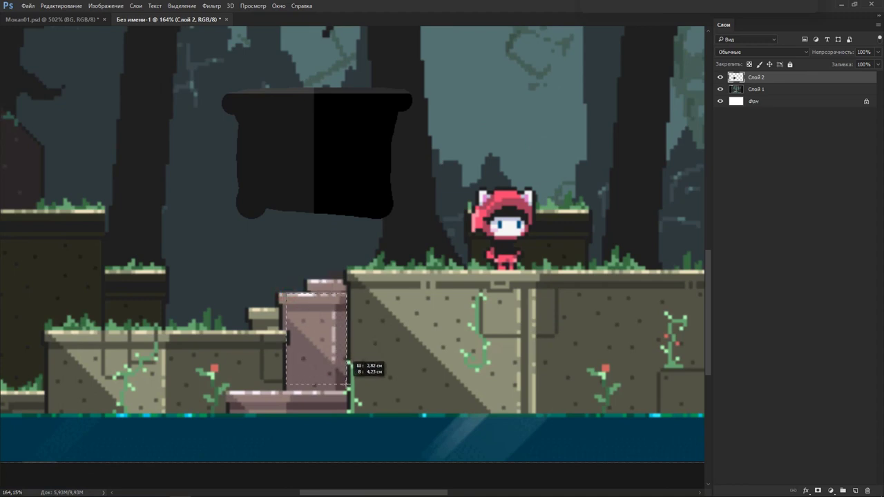
pyautogui.click(355, 385)
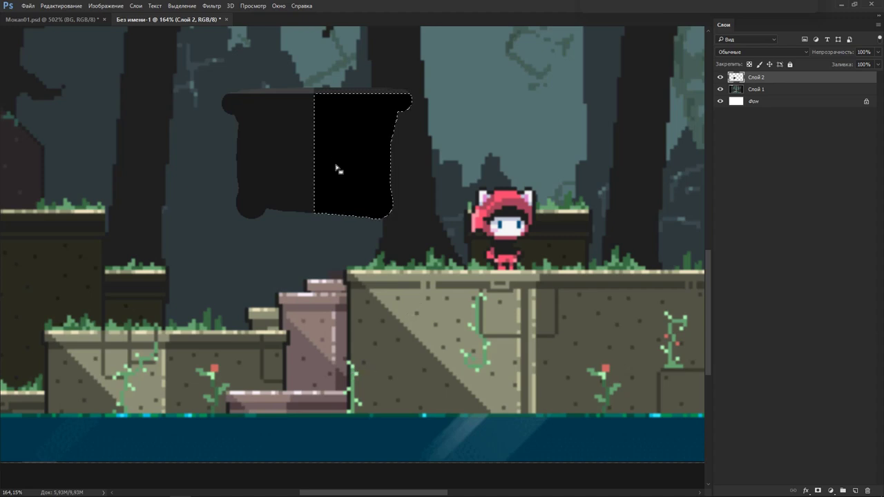
pyautogui.hotkey('ctrl', 'u')
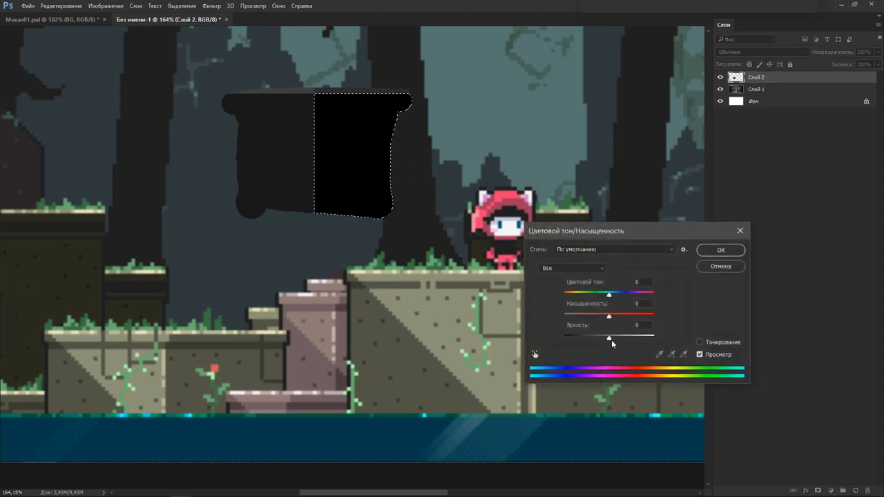
pyautogui.moveTo(611, 340); pyautogui.dragTo(612, 340)
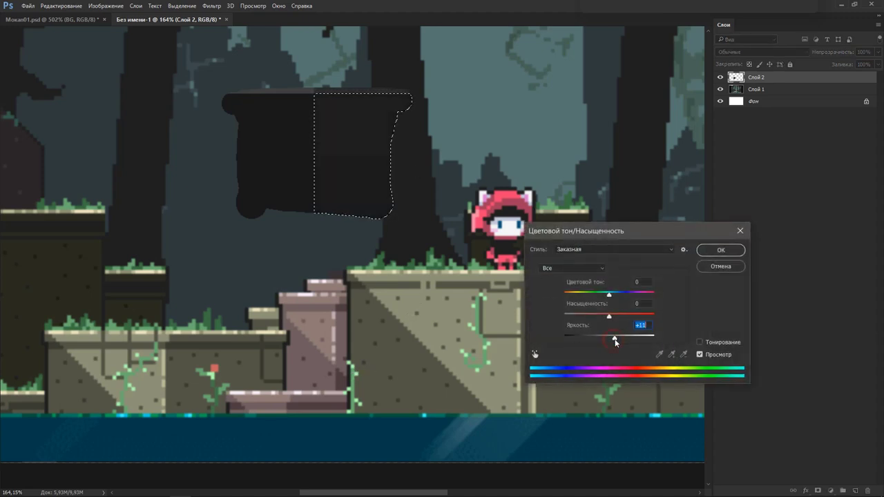
pyautogui.click(718, 250)
pyautogui.hotkey('ctrl', 'd')
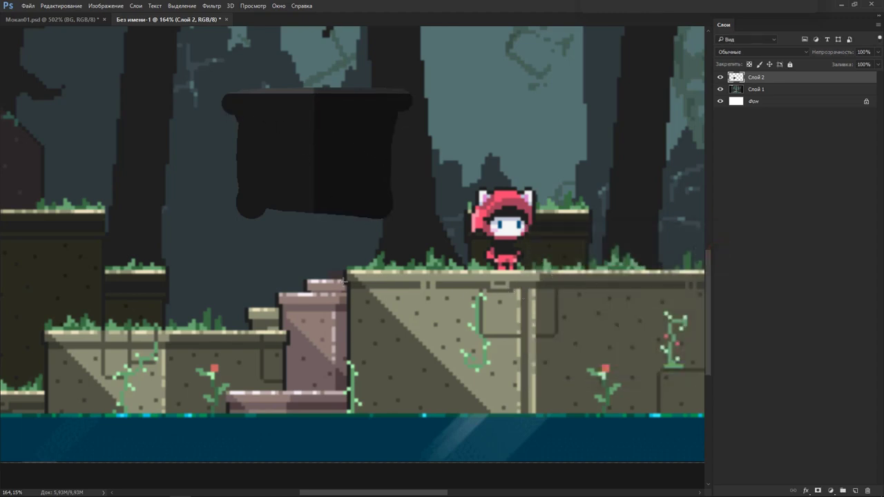
pyautogui.hscroll(2, 701, 292)
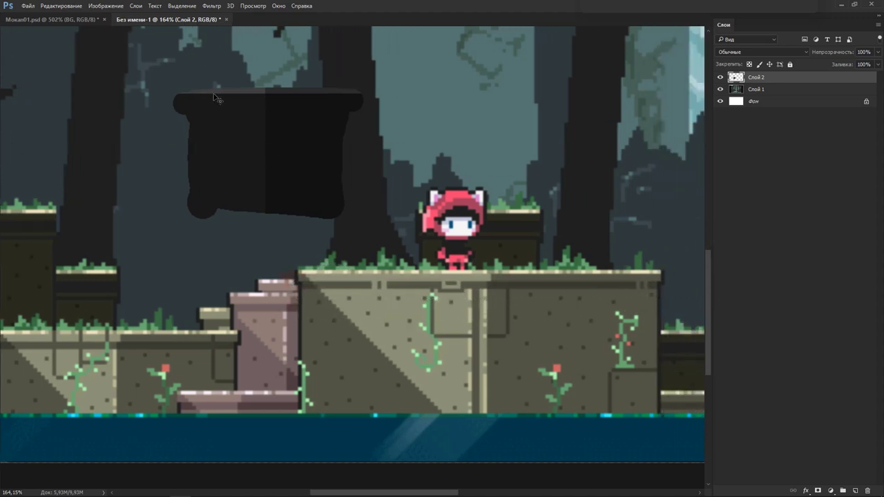
# Select a thin strip under the block's top lip, discarding two unfinished polygon outlines.
pyautogui.moveTo(171, 110); pyautogui.dragTo(373, 122)
pyautogui.click(190, 228)
pyautogui.click(266, 220)
pyautogui.press('Escape')
pyautogui.click(191, 111)
pyautogui.press('Escape')
pyautogui.press('Escape')
# Pan and zoom to re-centre the view on the dark block.
pyautogui.moveTo(209, 298); pyautogui.dragTo(249, 287)
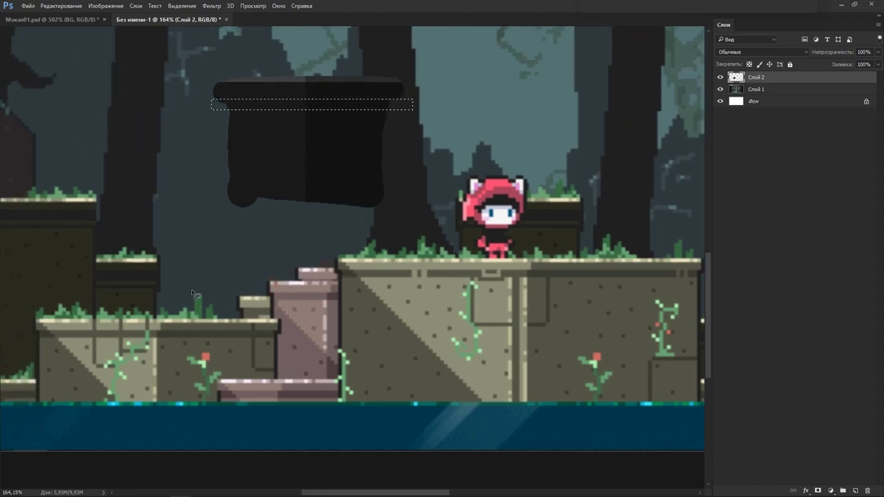
pyautogui.moveTo(131, 245); pyautogui.dragTo(212, 261)
pyautogui.scroll(-5, 212, 261)
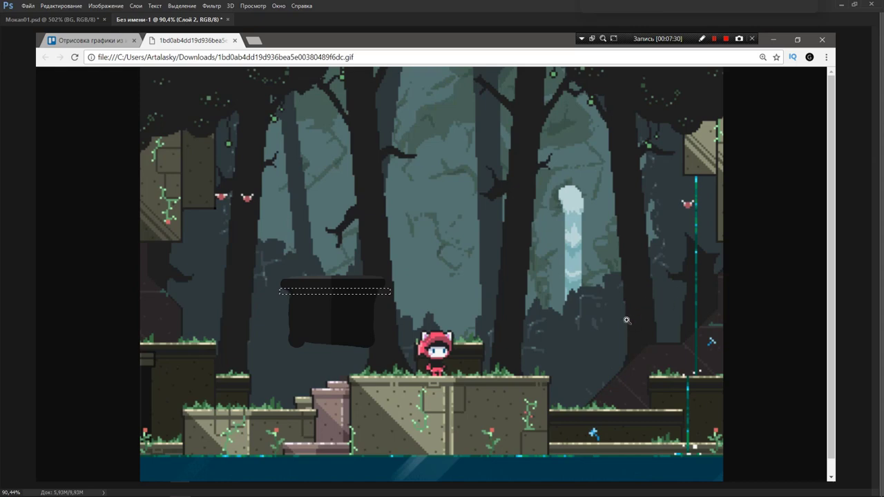
pyautogui.scroll(3, 531, 377)
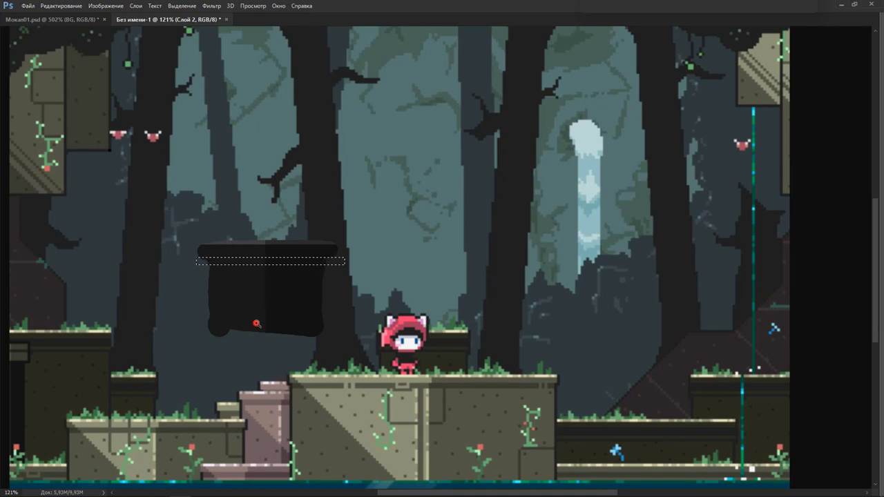
pyautogui.scroll(2, 256, 322)
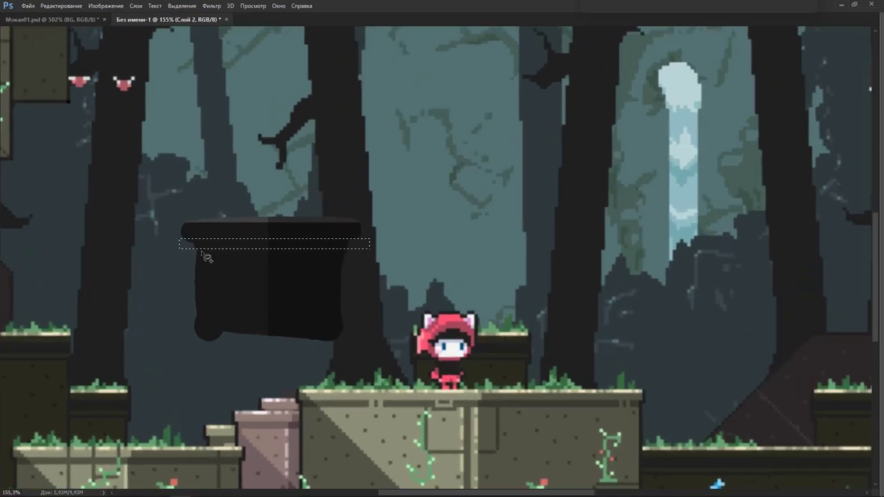
# Add the block's left side and a diagonal lower-left area to the strip selection.
pyautogui.click(202, 249)
pyautogui.moveTo(202, 249)
pyautogui.mouseDown()
pyautogui.moveTo(182, 269)
pyautogui.moveTo(233, 310)
pyautogui.moveTo(230, 217)
pyautogui.mouseUp()
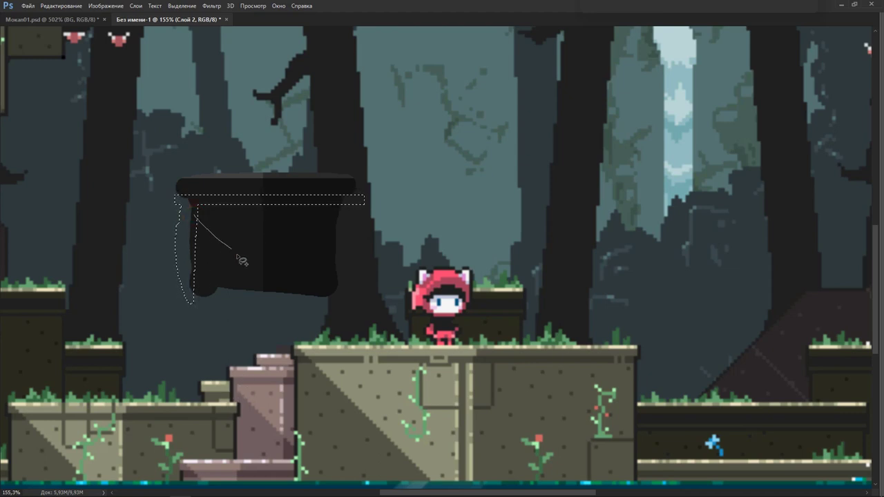
pyautogui.click(301, 313)
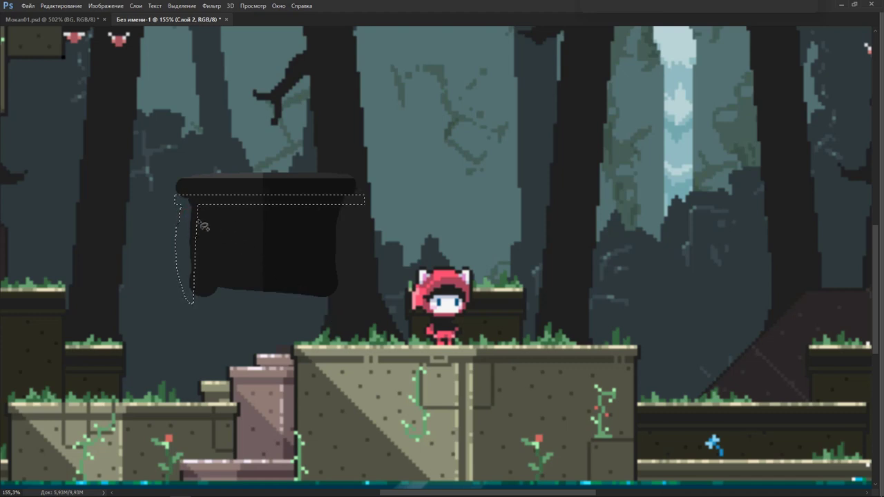
pyautogui.click(352, 305)
pyautogui.click(196, 226)
pyautogui.moveTo(356, 316); pyautogui.dragTo(176, 204)
# Darken the selected shadow areas with Hue/Saturation Lightness -31, then deselect.
pyautogui.hotkey('ctrl', 'u')
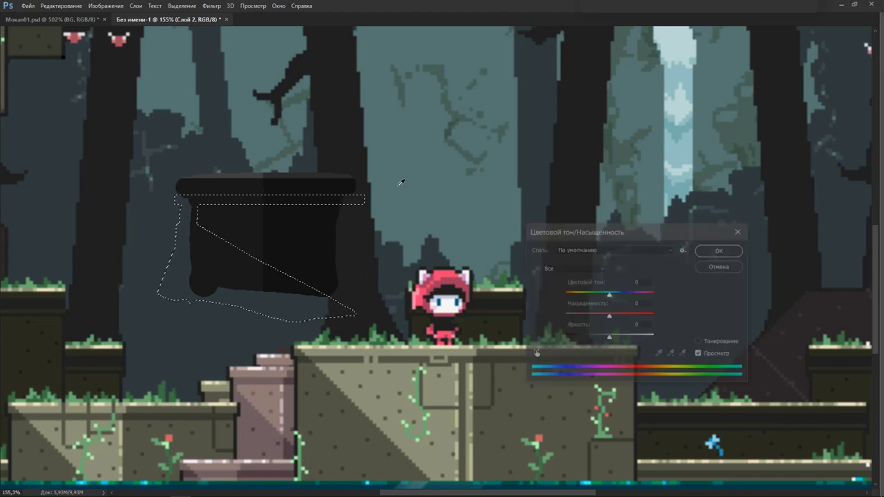
pyautogui.moveTo(609, 336); pyautogui.dragTo(595, 339)
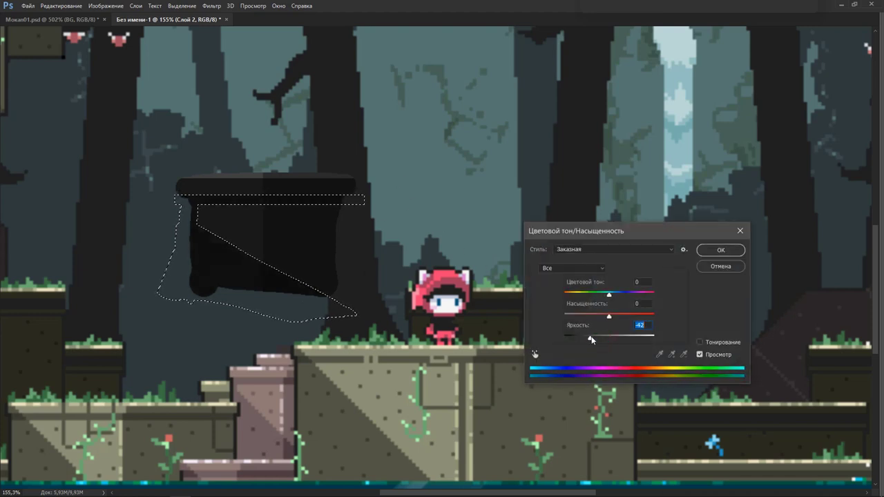
pyautogui.click(721, 253)
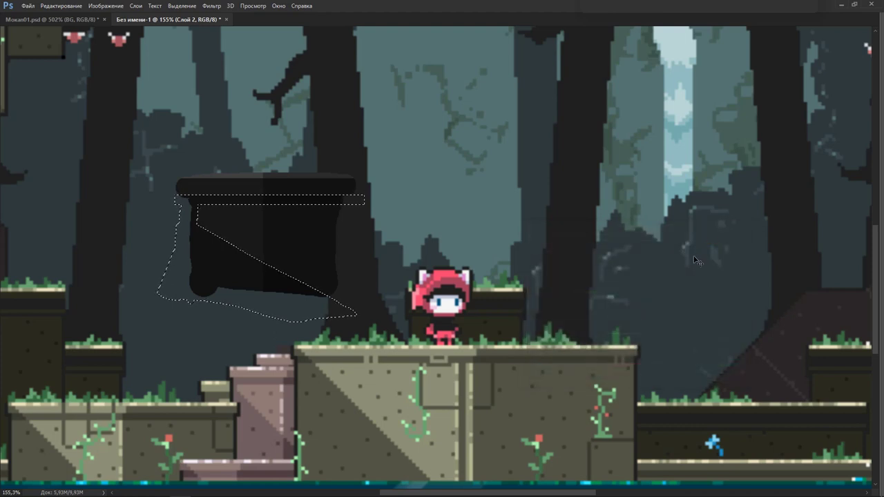
pyautogui.hotkey('ctrl', 'd')
# Marquee the central stone platform plus the surrounding ledges and character area.
pyautogui.scroll(-3, 505, 372)
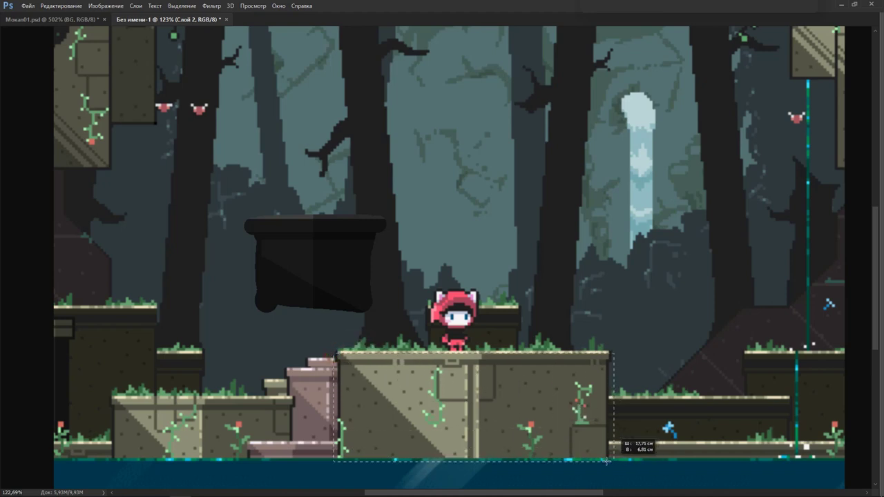
pyautogui.moveTo(333, 354); pyautogui.dragTo(608, 465)
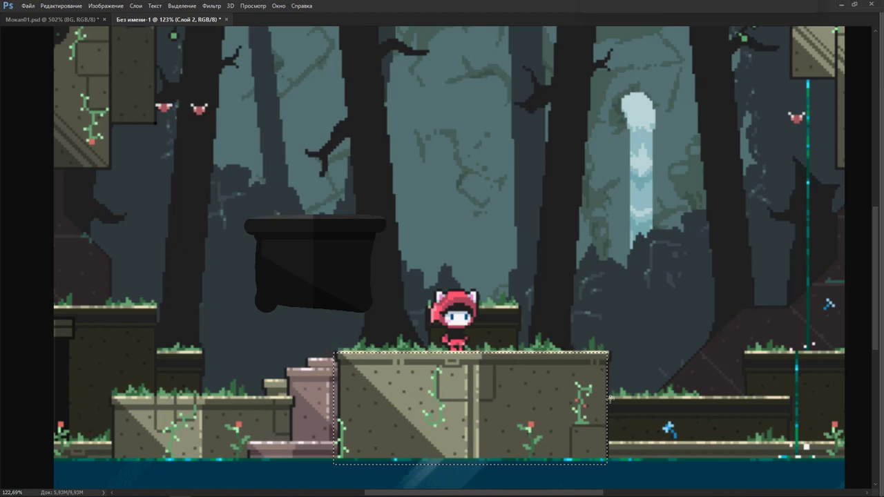
pyautogui.moveTo(610, 397); pyautogui.dragTo(801, 446)
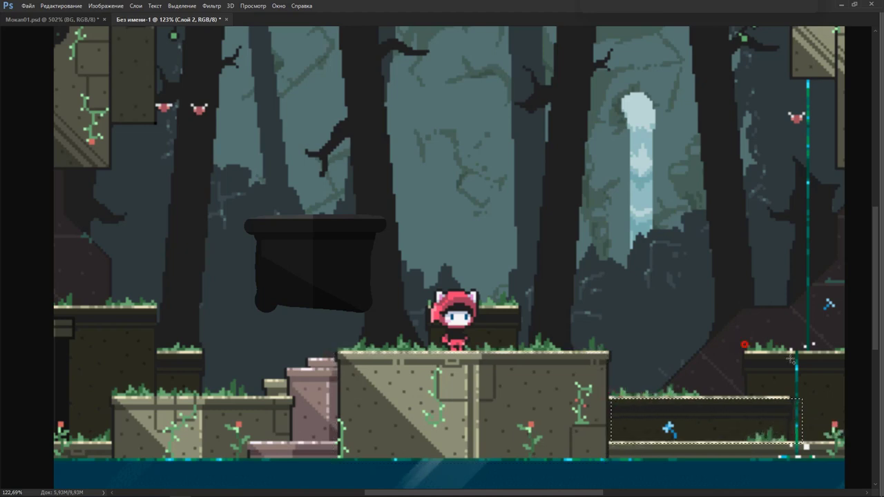
pyautogui.moveTo(736, 344); pyautogui.dragTo(865, 442)
pyautogui.moveTo(534, 293); pyautogui.dragTo(415, 349)
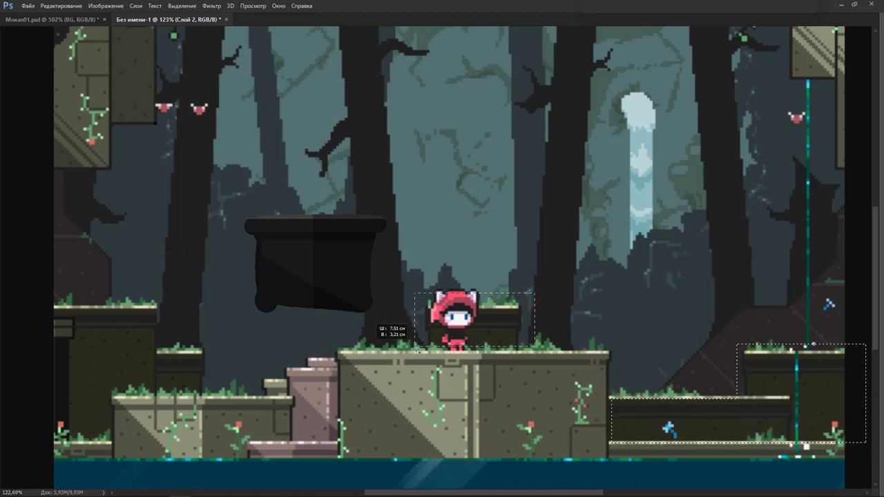
pyautogui.moveTo(44, 302); pyautogui.dragTo(209, 392)
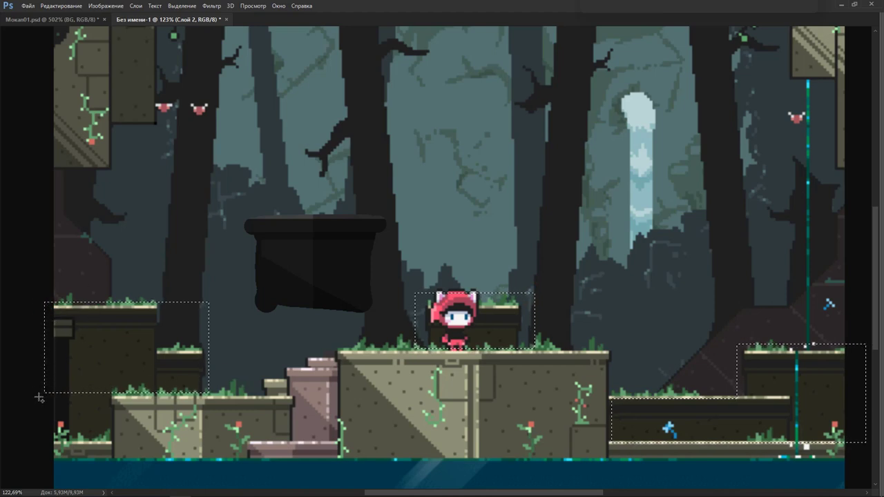
pyautogui.moveTo(39, 395)
pyautogui.mouseDown()
pyautogui.moveTo(109, 448)
pyautogui.moveTo(111, 440)
pyautogui.mouseUp()
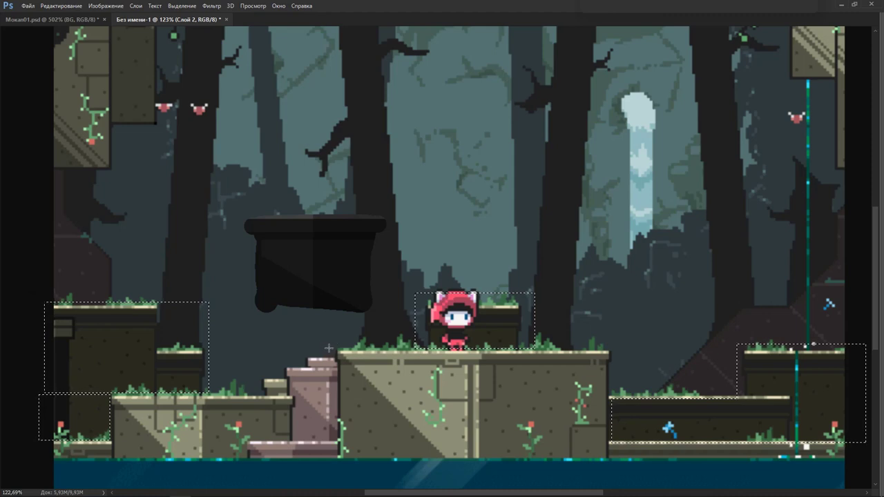
# Build a fresh stepped selection on the right and add a tall strip at the left edge.
pyautogui.moveTo(655, 392)
pyautogui.mouseDown()
pyautogui.moveTo(744, 287)
pyautogui.moveTo(845, 347)
pyautogui.mouseUp()
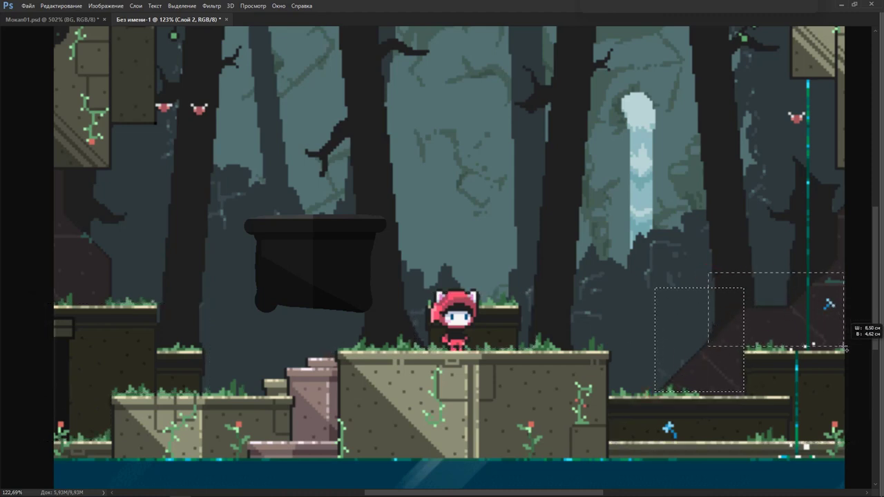
pyautogui.moveTo(788, 240); pyautogui.dragTo(858, 298)
pyautogui.rightClick(858, 298)
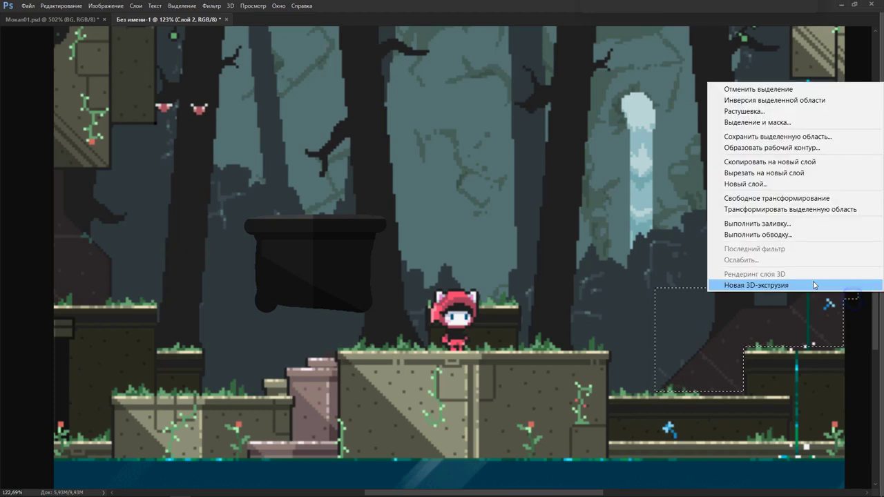
pyautogui.click(724, 312)
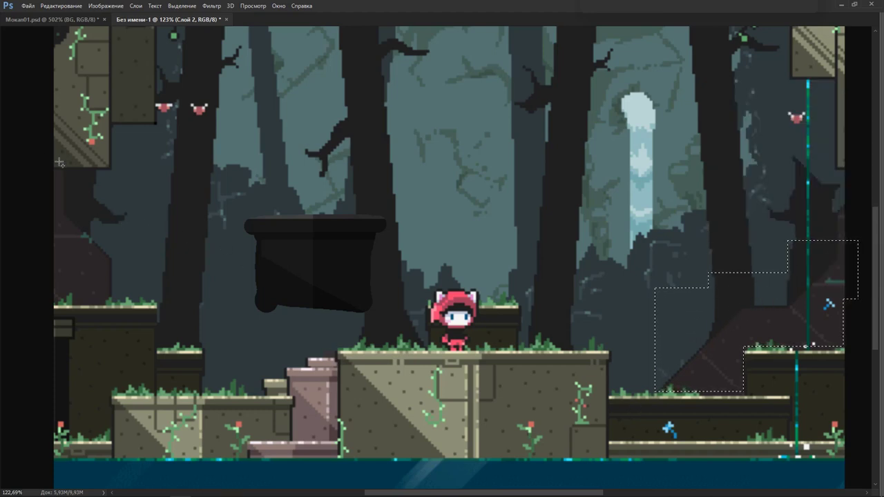
pyautogui.moveTo(44, 152); pyautogui.dragTo(119, 304)
pyautogui.scroll(-2, 539, 342)
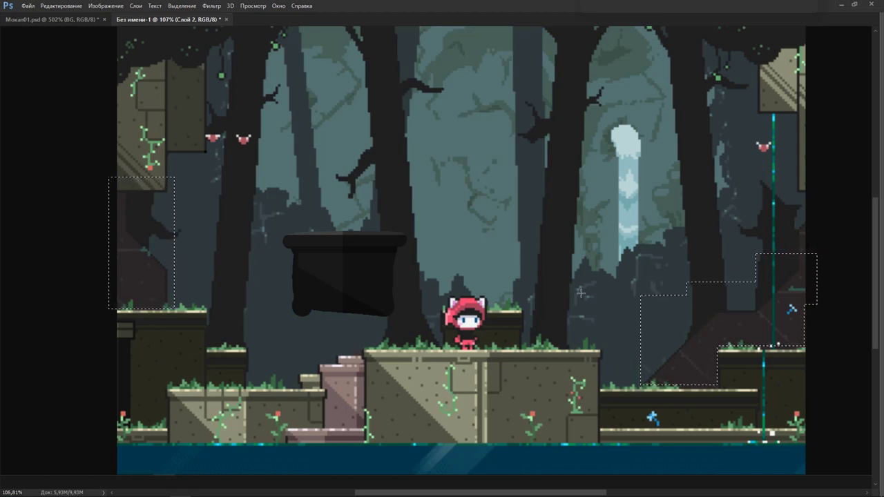
# Check the reference GIF and task checklist in Chrome, then return to Photoshop.
pyautogui.hotkey('alt', 'Tab')
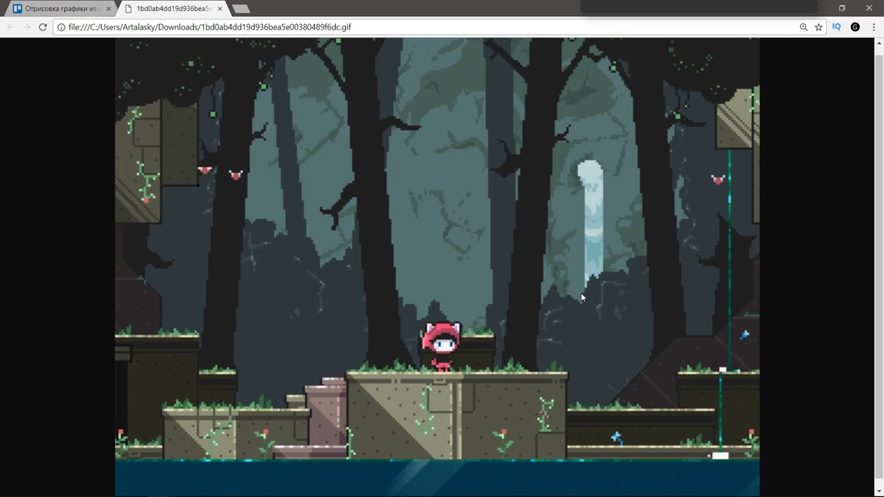
pyautogui.hotkey('ctrl', 'Tab')
pyautogui.hotkey('ctrl', 'Tab')
pyautogui.hotkey('alt', 'Tab')
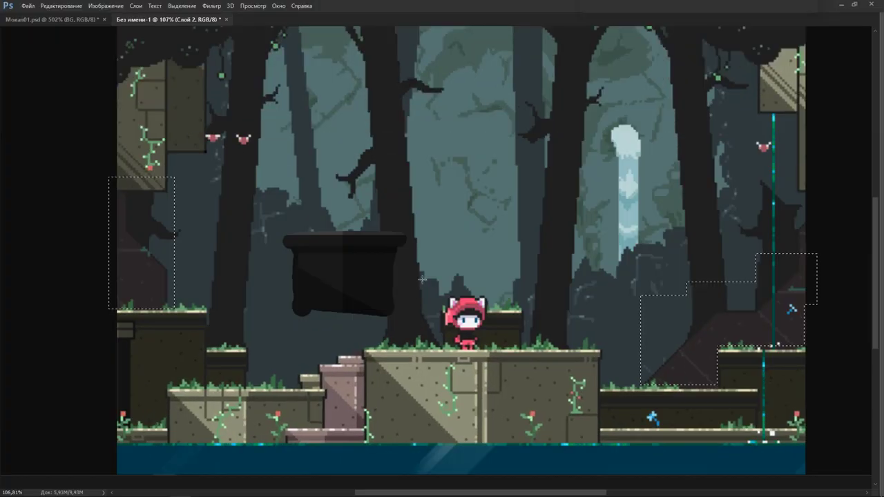
# Zoom in on the central stone platform and test-select a patch of its face.
pyautogui.moveTo(423, 385); pyautogui.dragTo(416, 358)
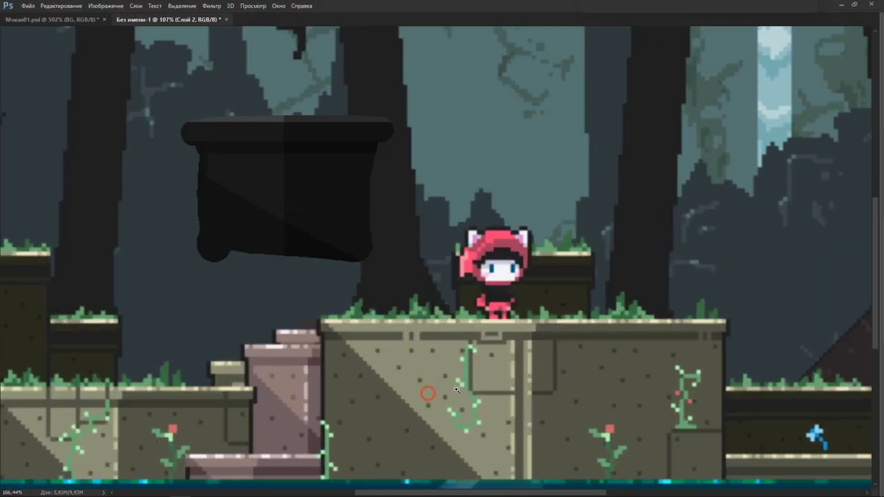
pyautogui.moveTo(443, 413); pyautogui.dragTo(433, 352)
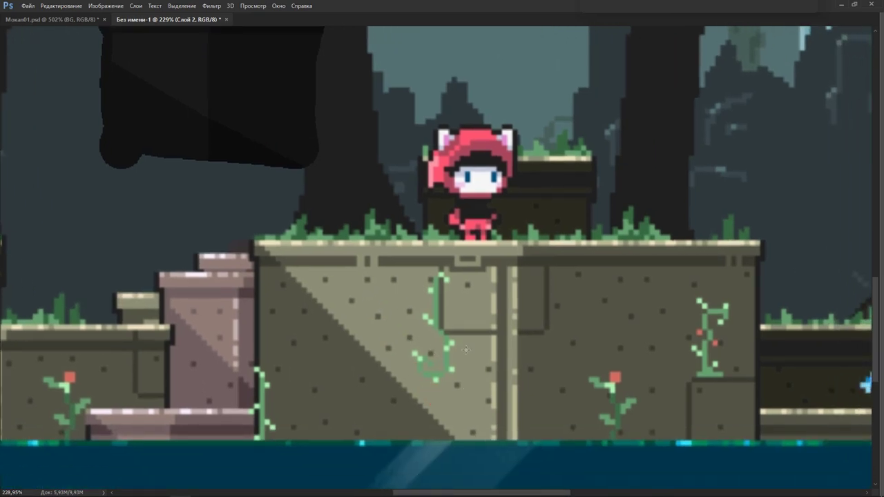
pyautogui.moveTo(525, 367); pyautogui.dragTo(427, 344)
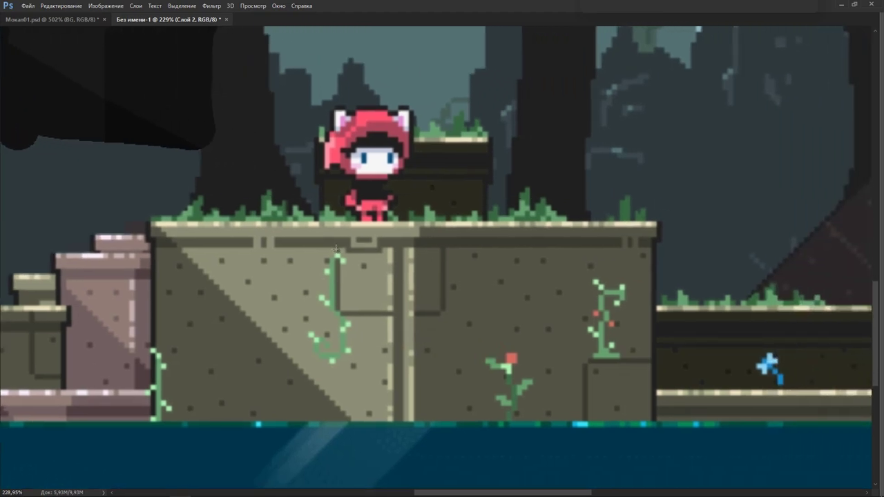
pyautogui.moveTo(338, 243); pyautogui.dragTo(445, 315)
pyautogui.hotkey('ctrl', 'd')
# Marquee the platform's thin top edge to gauge it, then deselect and zoom out.
pyautogui.moveTo(152, 238); pyautogui.dragTo(668, 249)
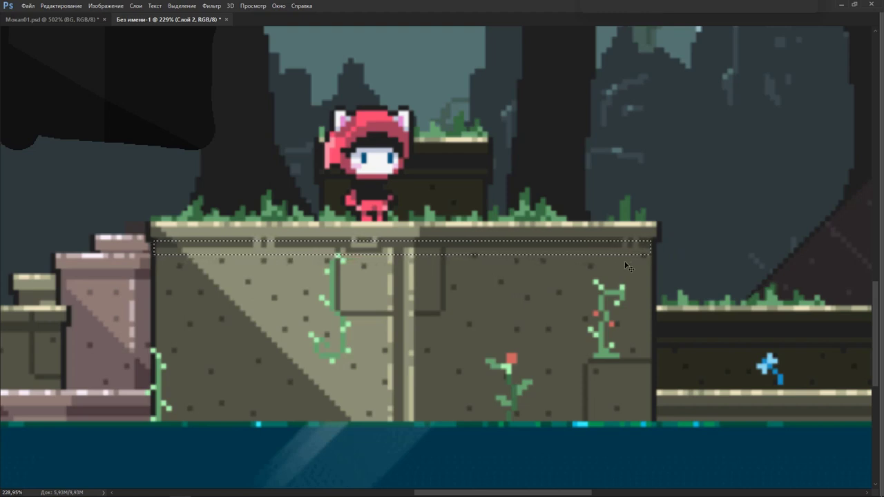
pyautogui.hotkey('ctrl', 'd')
pyautogui.scroll(-2, 369, 334)
# Sample the grey-olive, darker olive, lighter olive and near-black tones from the reference wall and pot.
pyautogui.keyDown('alt'); pyautogui.keyDown('shift'); pyautogui.rightClick(373, 316); pyautogui.keyUp('shift'); pyautogui.keyUp('alt')
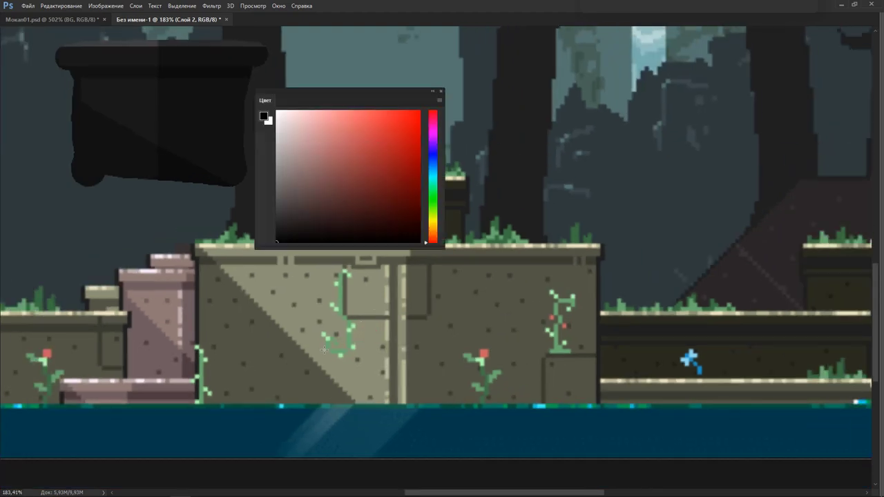
pyautogui.hotkey('alt', 'b')
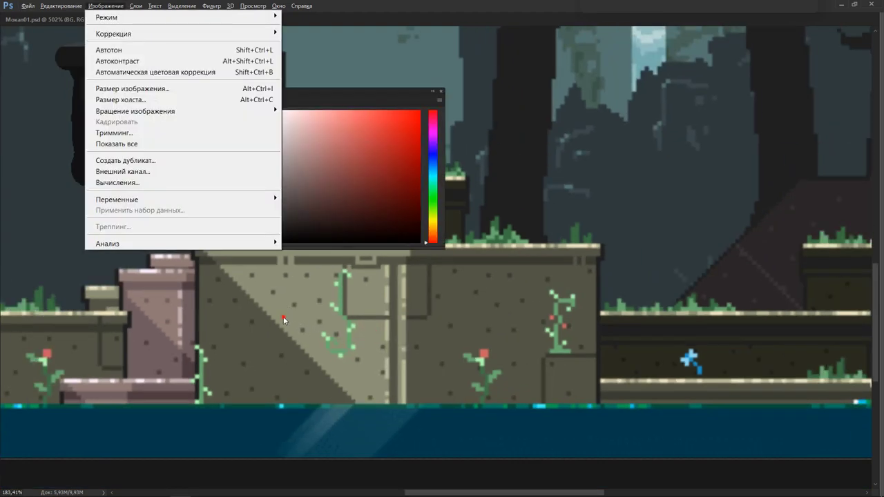
pyautogui.press('Escape')
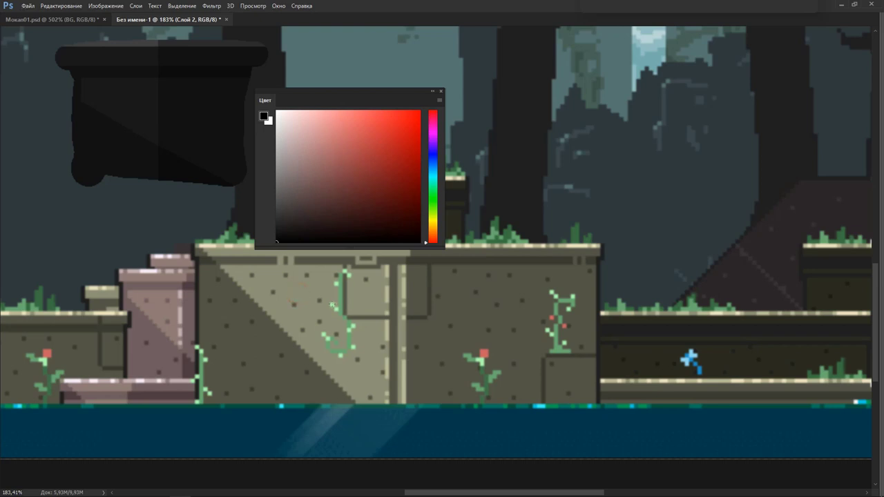
pyautogui.keyDown('alt'); pyautogui.click(309, 297); pyautogui.keyUp('alt')
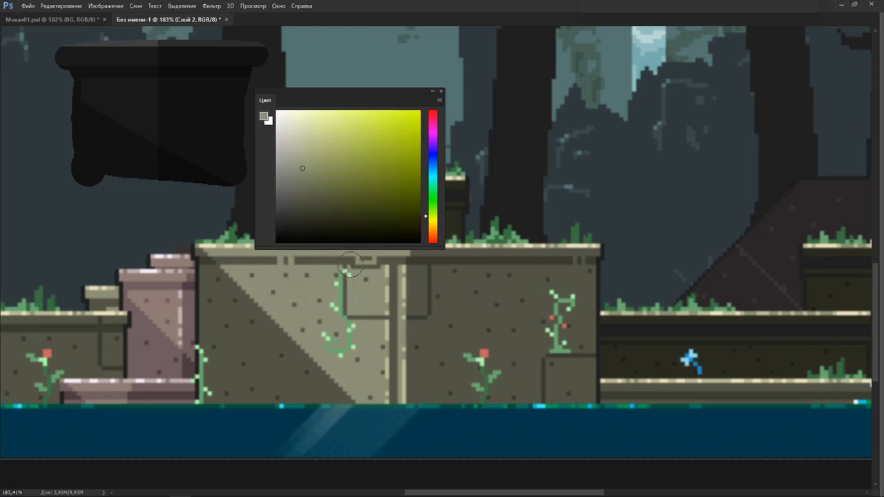
pyautogui.moveTo(349, 91); pyautogui.dragTo(416, 74)
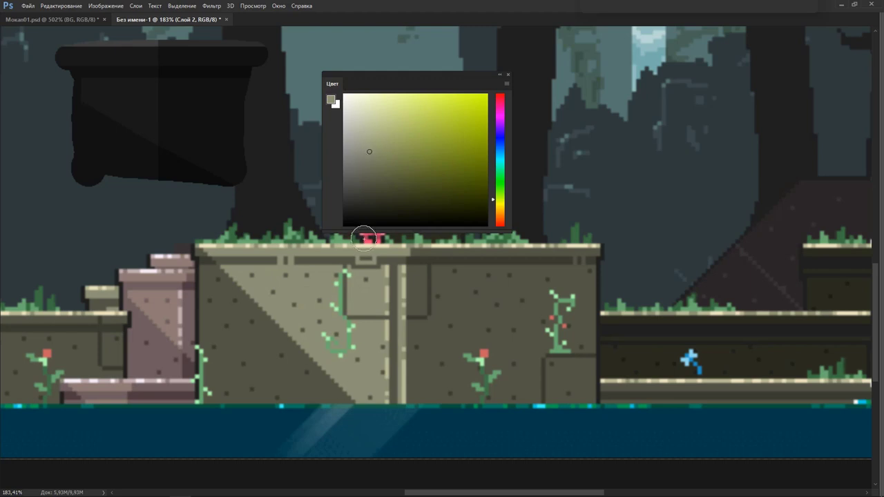
pyautogui.keyDown('alt'); pyautogui.click(299, 292); pyautogui.keyUp('alt')
pyautogui.keyDown('alt'); pyautogui.click(262, 345); pyautogui.keyUp('alt')
pyautogui.keyDown('alt'); pyautogui.click(287, 321); pyautogui.keyUp('alt')
pyautogui.keyDown('alt'); pyautogui.click(233, 127); pyautogui.keyUp('alt')
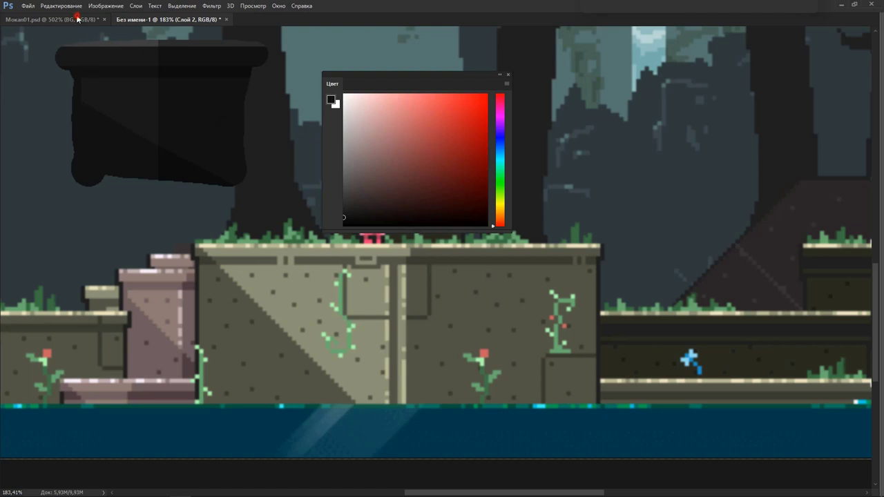
# Back in Мокап01.psd, set the foreground colour to a dark olive-grey.
pyautogui.click(77, 20)
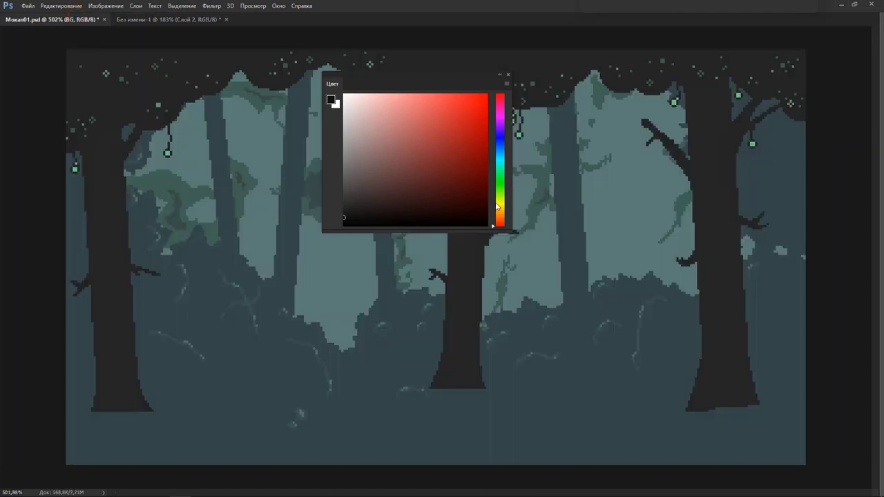
pyautogui.moveTo(497, 206); pyautogui.dragTo(503, 201)
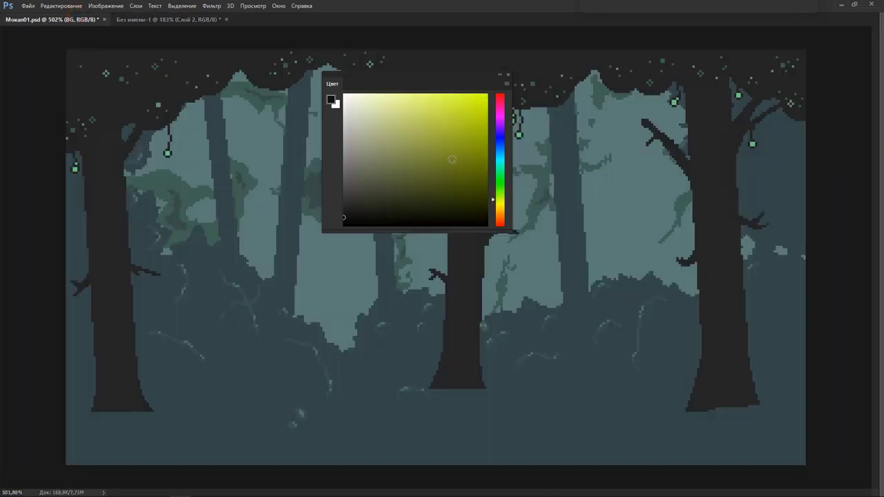
pyautogui.click(384, 172)
pyautogui.click(305, 363)
pyautogui.press('Return')
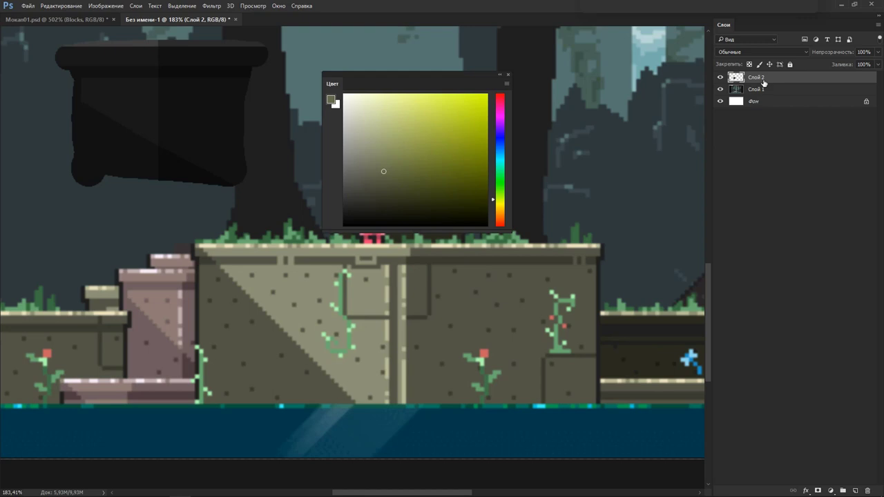
pyautogui.scroll(-3, 421, 355)
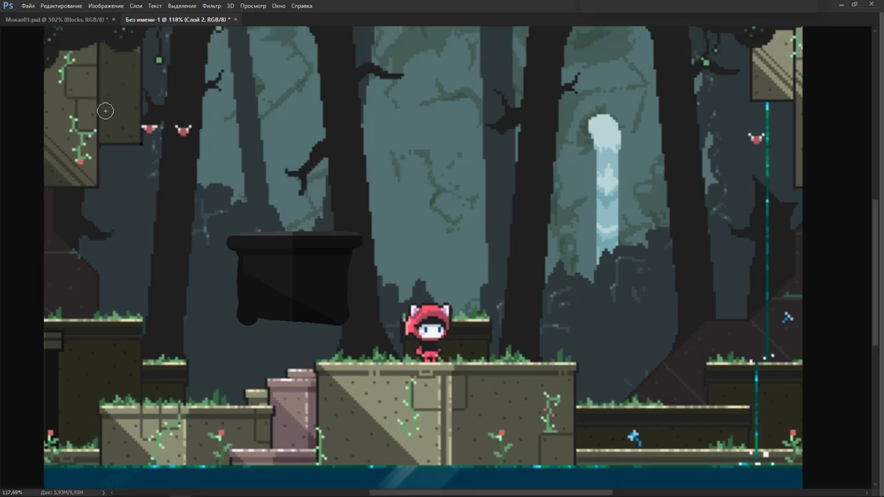
pyautogui.moveTo(35, 181); pyautogui.dragTo(99, 104)
pyautogui.hotkey('ctrl', 'z')
pyautogui.moveTo(49, 192); pyautogui.dragTo(52, 187)
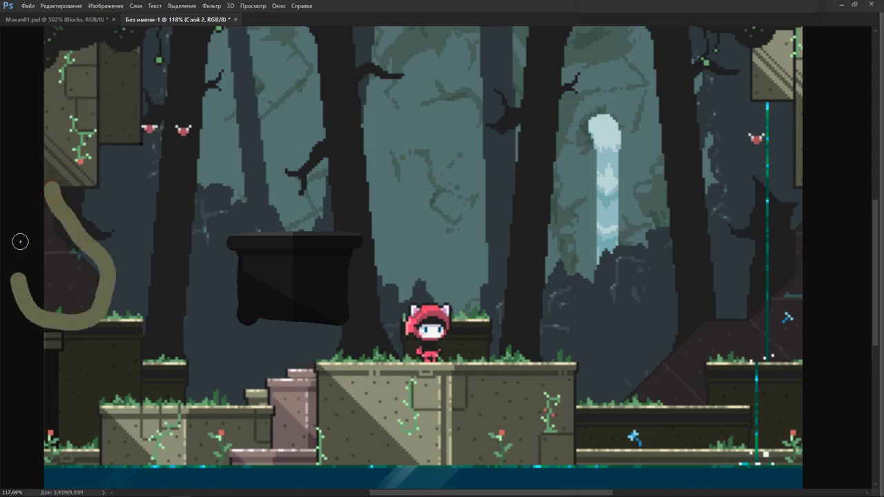
pyautogui.hotkey('ctrl', 'z')
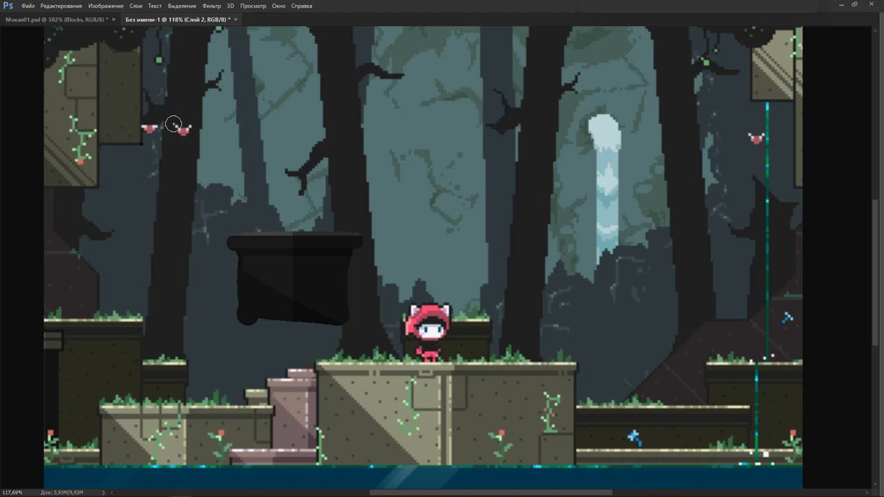
pyautogui.hotkey('ctrl', 'Tab')
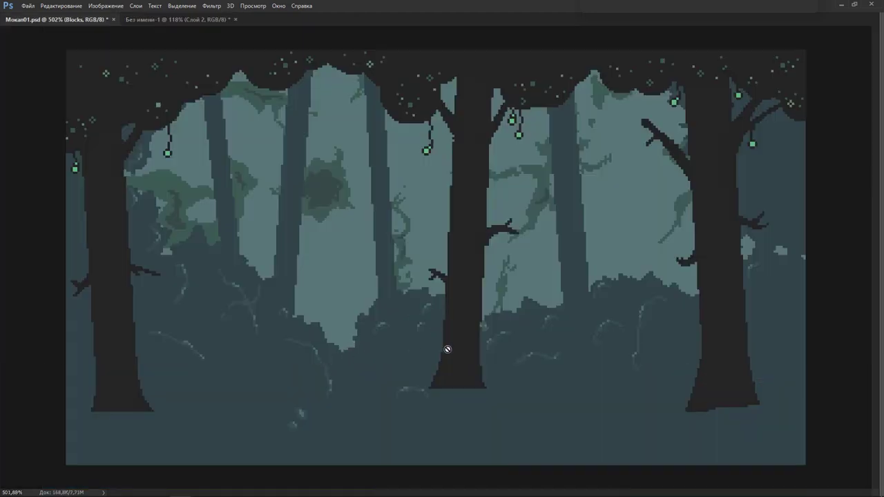
# Make Слой 28 the active layer, zoom into the forest ground, and return to Без имени-1.
pyautogui.press('Tab')
pyautogui.click(767, 103)
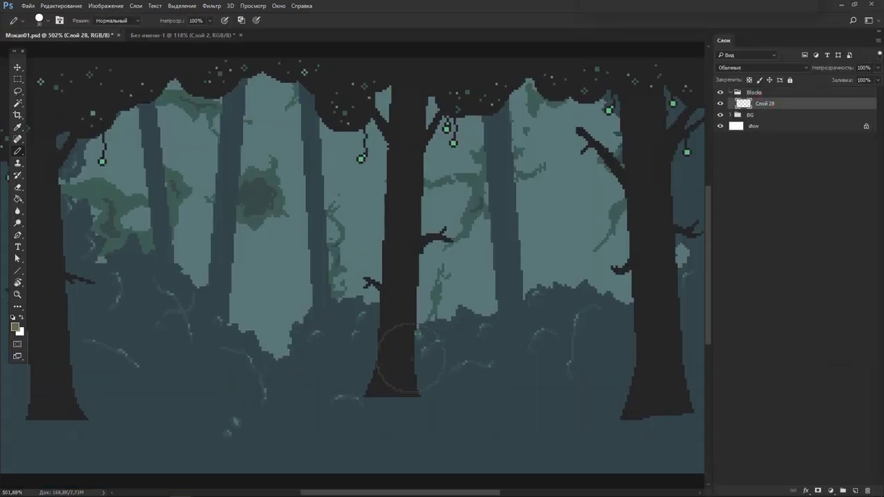
pyautogui.press('Tab')
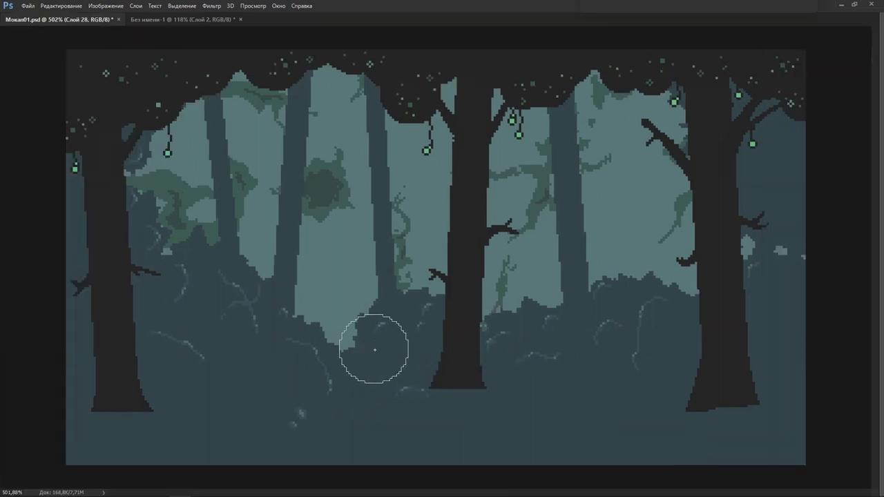
pyautogui.moveTo(347, 394); pyautogui.dragTo(366, 395)
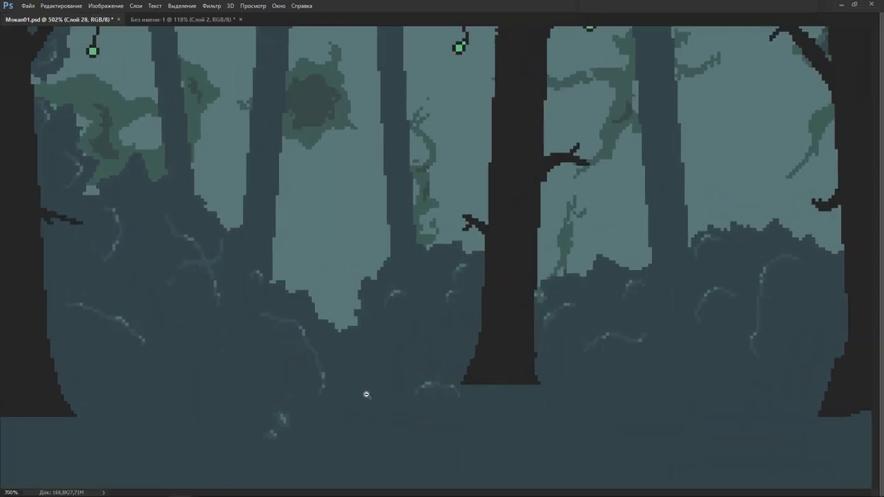
pyautogui.hotkey('ctrl', 'Tab')
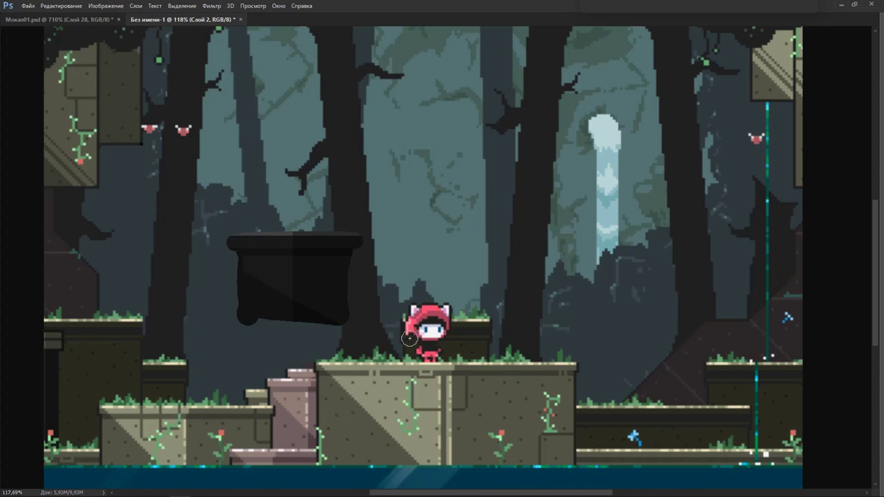
# Paint an olive ring around the red-hooded character, duplicate it several times, then undo most copies.
pyautogui.moveTo(414, 353); pyautogui.dragTo(414, 351)
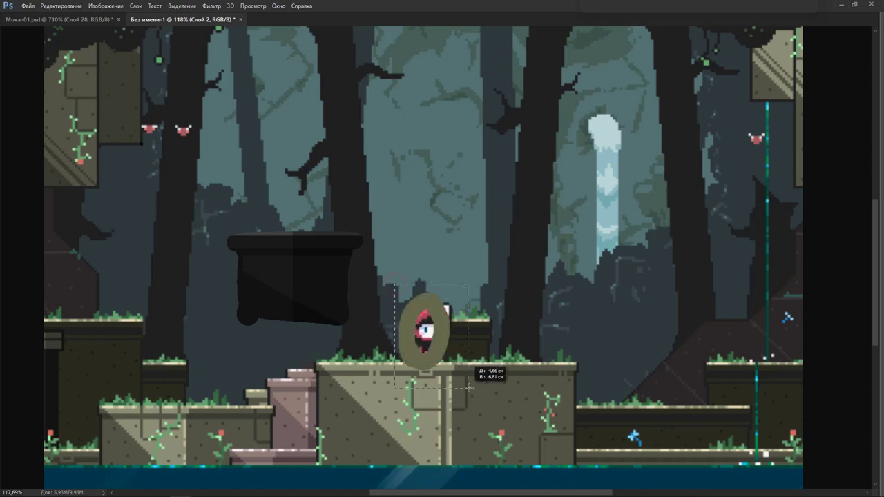
pyautogui.moveTo(425, 335)
pyautogui.mouseDown()
pyautogui.moveTo(338, 334)
pyautogui.moveTo(587, 337)
pyautogui.moveTo(408, 348)
pyautogui.moveTo(223, 377)
pyautogui.moveTo(231, 377)
pyautogui.moveTo(111, 376)
pyautogui.mouseUp()
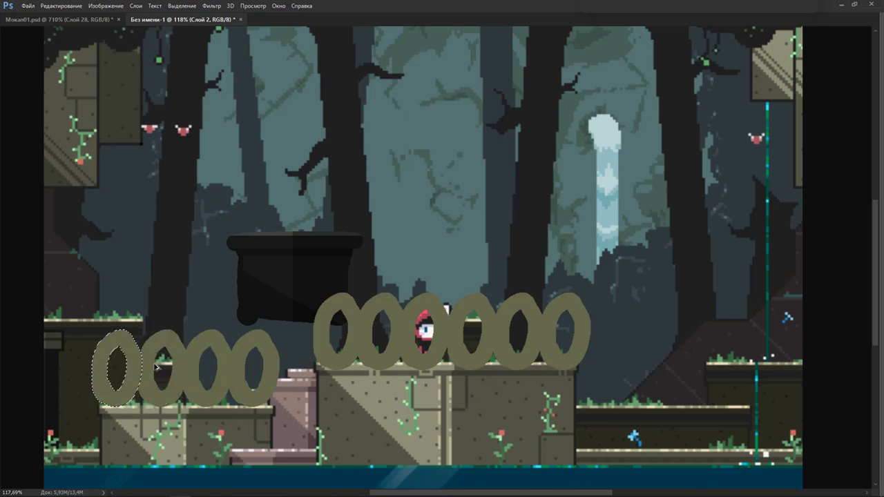
pyautogui.keyDown('alt'); pyautogui.moveTo(207, 377); pyautogui.dragTo(310, 434); pyautogui.keyUp('alt')
pyautogui.hotkey('ctrl', 'alt', 'z')
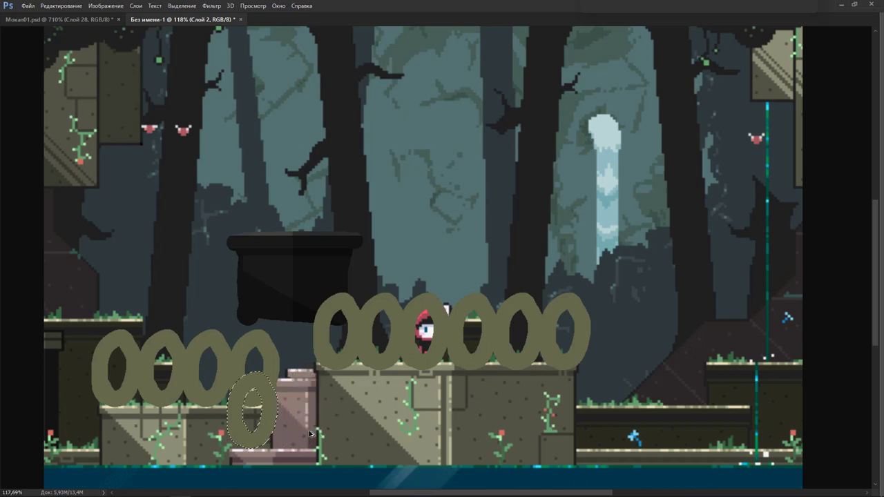
pyautogui.hotkey('ctrl', 'alt', 'z')
pyautogui.keyDown('alt'); pyautogui.moveTo(142, 380); pyautogui.dragTo(319, 349); pyautogui.keyUp('alt')
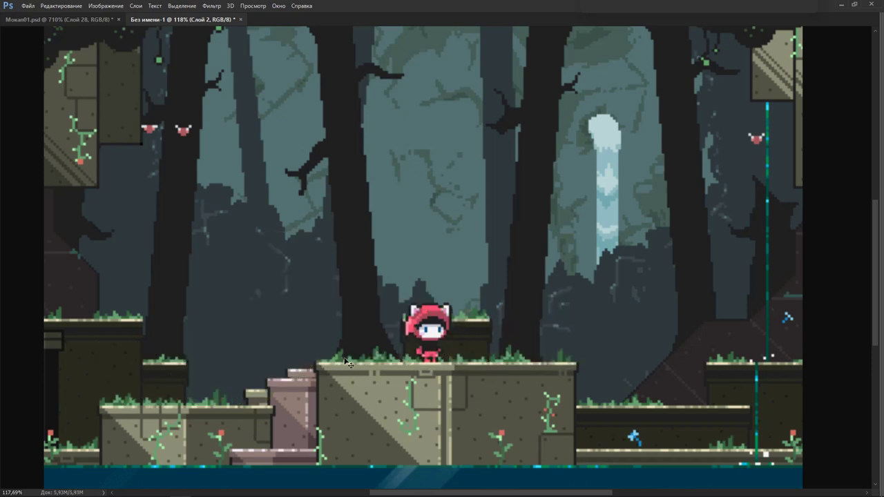
pyautogui.hotkey('ctrl', 'z')
pyautogui.hotkey('ctrl', 'alt', 'z')
pyautogui.hotkey('ctrl', 'alt', 'z')
pyautogui.hotkey('ctrl', 'alt', 'z')
# Undo the remaining ring copies, zoom in, and test lighter olive strokes from the Color panel.
pyautogui.hotkey('ctrl', 'alt', 'z')
pyautogui.hotkey('ctrl', 'alt', 'z')
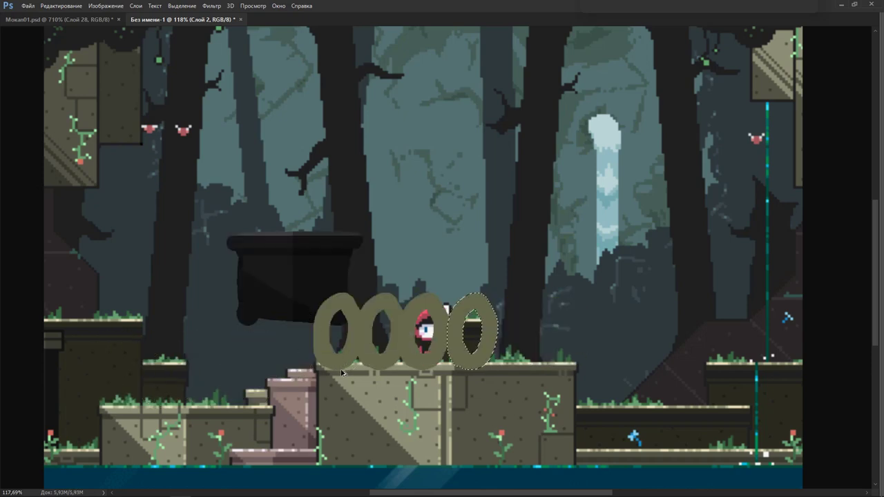
pyautogui.hotkey('ctrl', 'alt', 'z')
pyautogui.hotkey('ctrl', 'alt', 'z')
pyautogui.hotkey('ctrl', 'alt', 'z')
pyautogui.hotkey('ctrl', 'alt', 'z')
pyautogui.scroll(2, 418, 373)
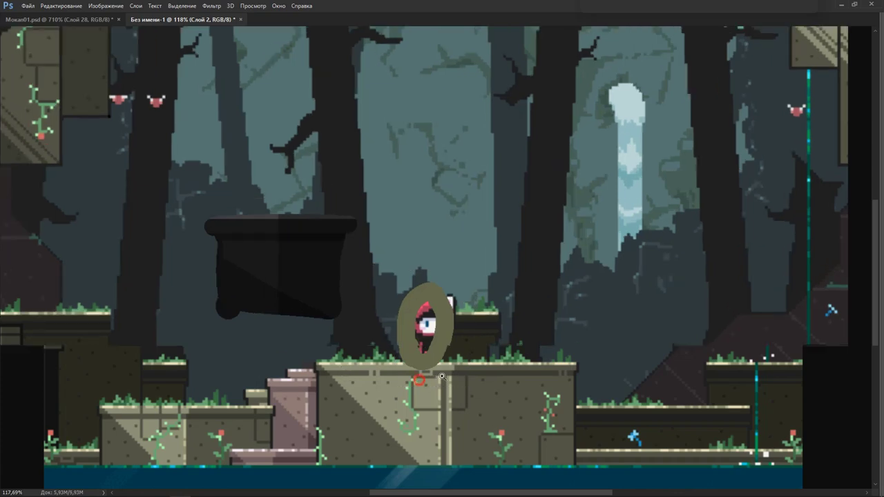
pyautogui.scroll(4, 418, 373)
pyautogui.scroll(1, 420, 362)
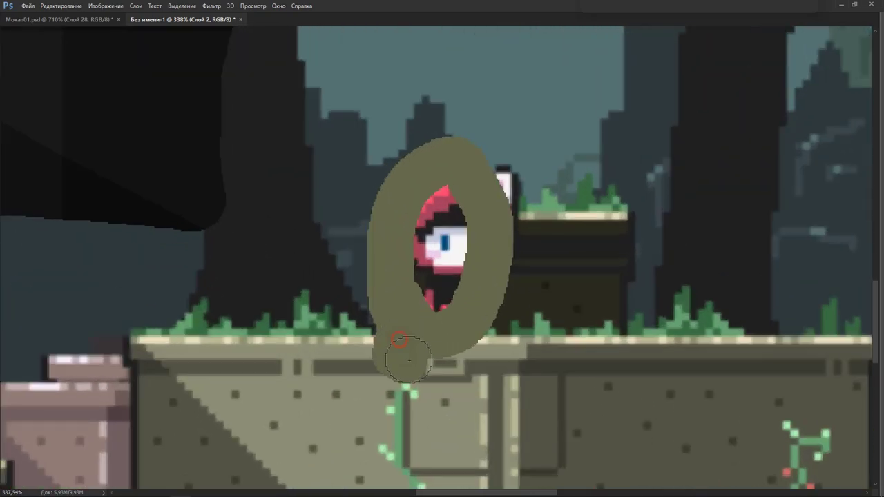
pyautogui.press('F6')
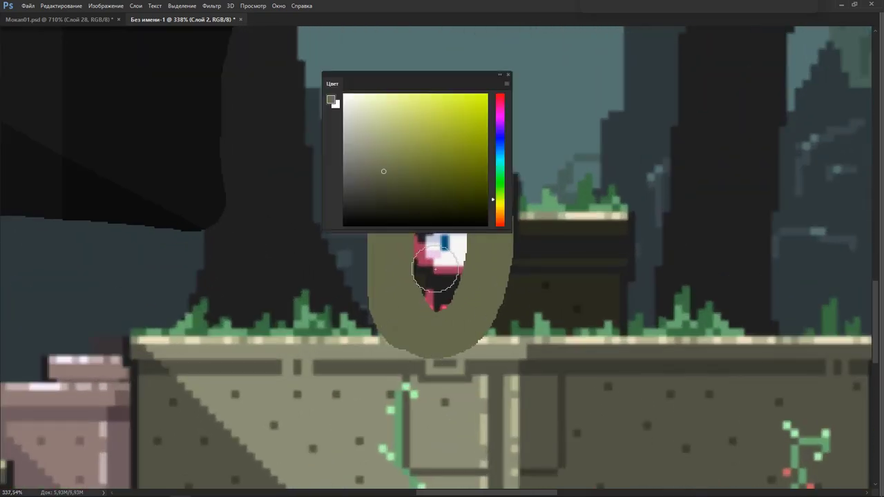
pyautogui.moveTo(346, 324); pyautogui.dragTo(421, 366)
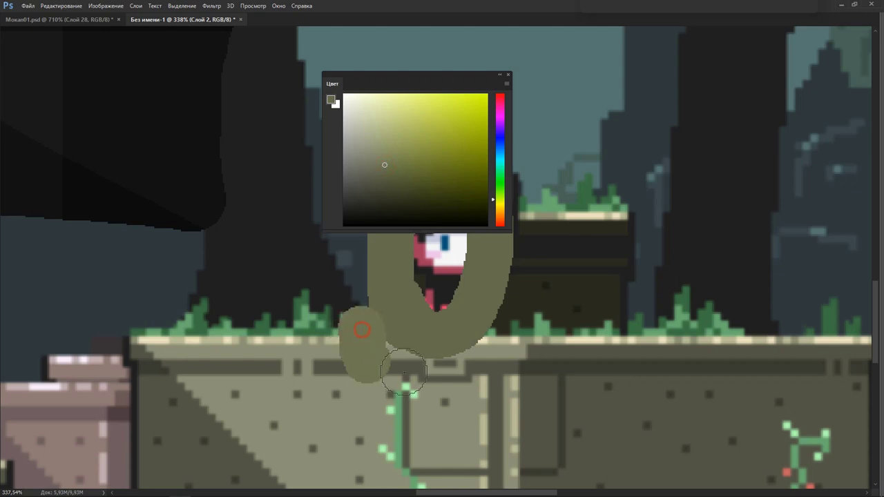
pyautogui.hotkey('ctrl', 'z')
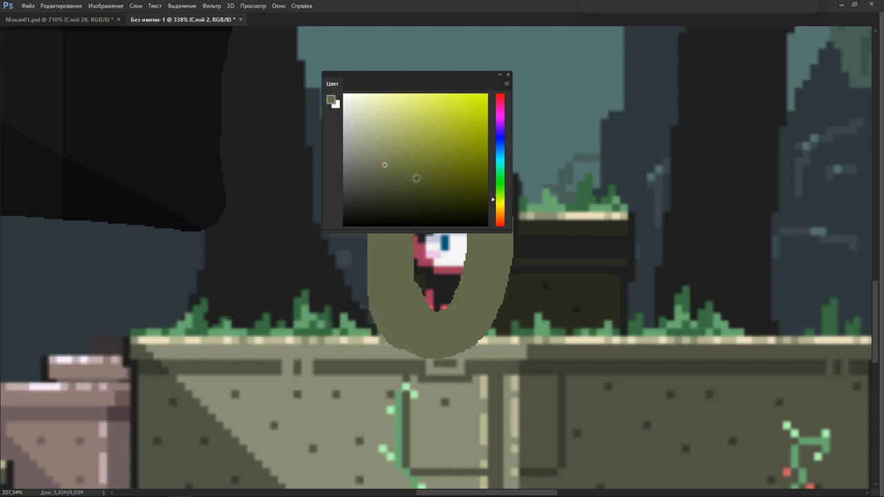
pyautogui.click(386, 142)
pyautogui.moveTo(342, 277); pyautogui.dragTo(421, 407)
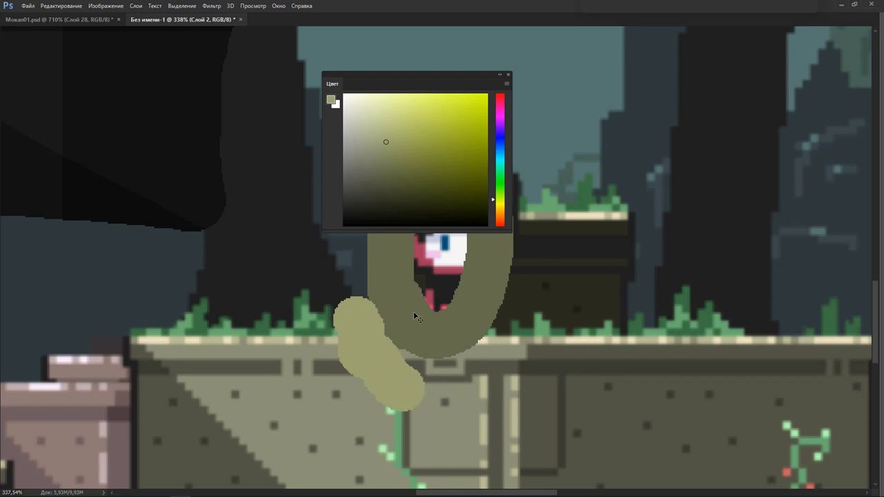
pyautogui.hotkey('ctrl', 'z')
# Settle on a light grey-olive foreground, undo the test strokes, and return to Мокап01.psd.
pyautogui.click(377, 144)
pyautogui.moveTo(376, 332); pyautogui.dragTo(406, 388)
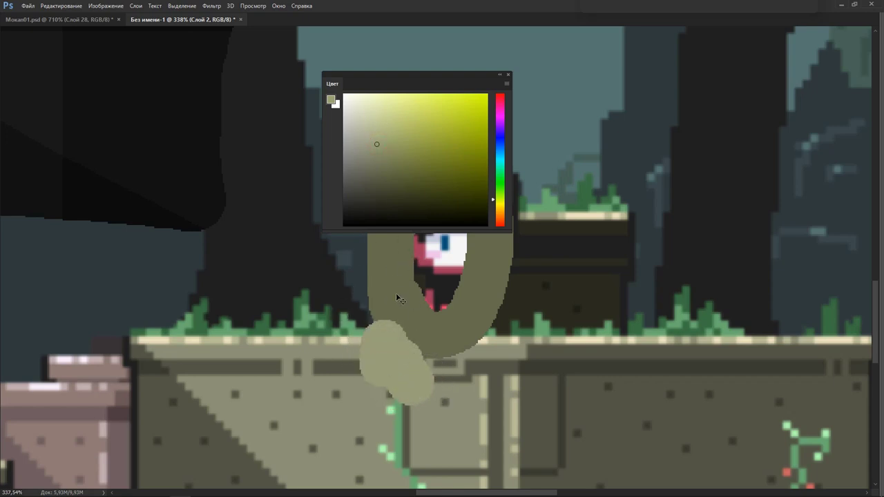
pyautogui.hotkey('ctrl', 'alt', 'z')
pyautogui.hotkey('ctrl', 'alt', 'z')
pyautogui.hotkey('ctrl', 'Tab')
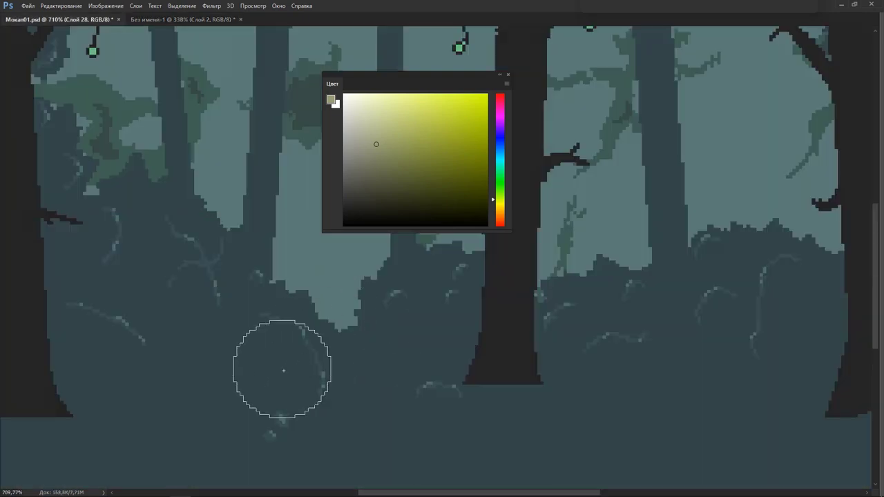
pyautogui.moveTo(283, 371)
pyautogui.mouseDown()
pyautogui.moveTo(267, 405)
pyautogui.moveTo(304, 414)
pyautogui.mouseUp()
pyautogui.hotkey('ctrl', 'z')
pyautogui.scroll(-2, 334, 396)
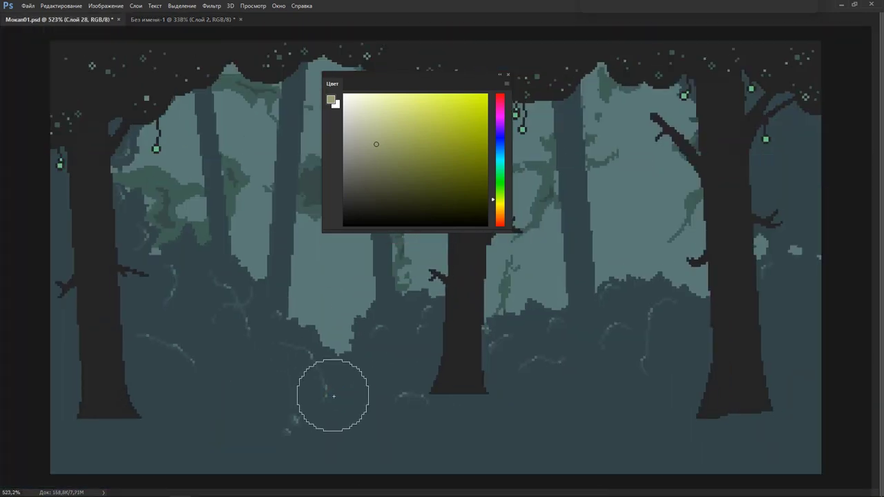
pyautogui.press('Tab')
pyautogui.press('Tab')
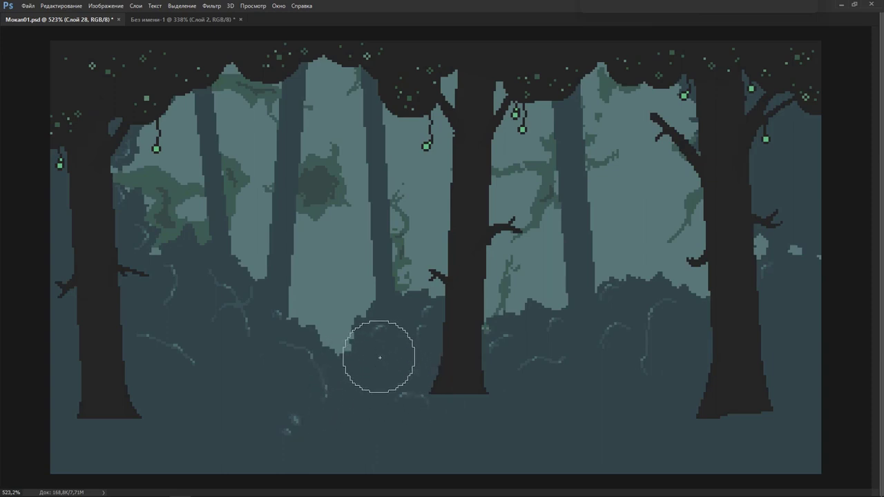
# Draw a trial rectangular selection on the ground, then clear it.
pyautogui.moveTo(380, 359); pyautogui.dragTo(429, 422)
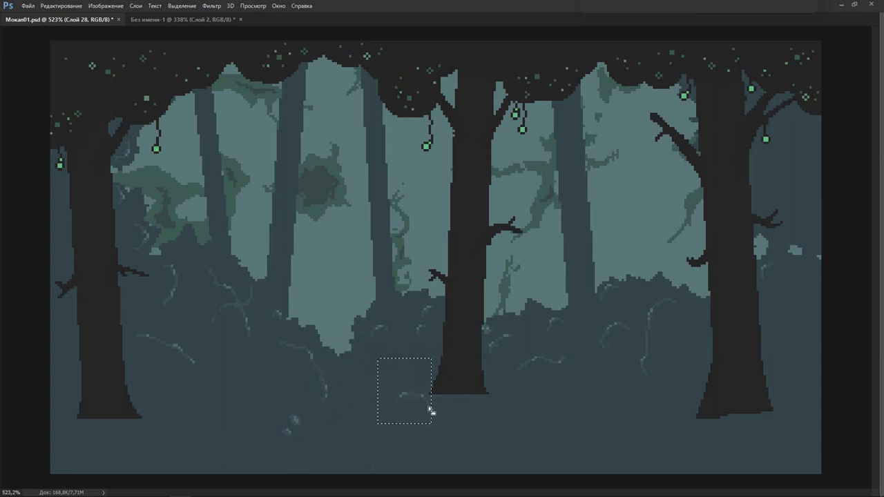
pyautogui.press('Tab')
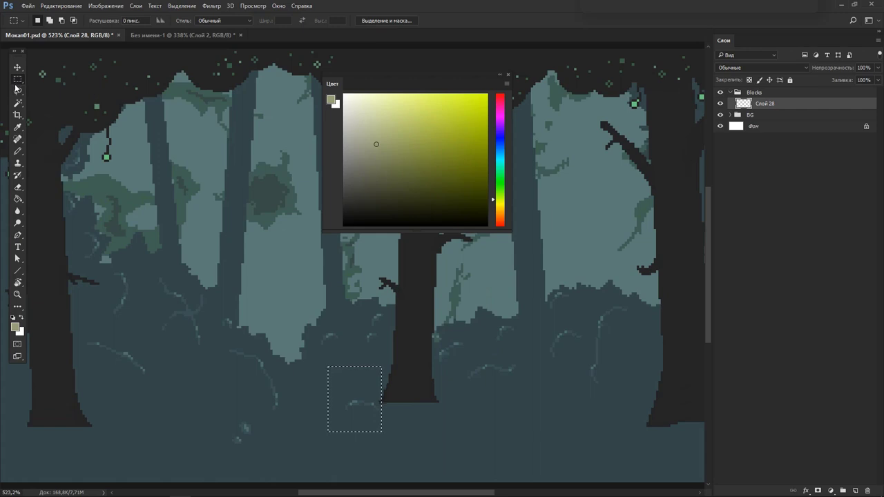
pyautogui.click(17, 86)
pyautogui.click(90, 78)
pyautogui.click(357, 370)
# Hide the panels, show the grid over the canvas, and open Preferences.
pyautogui.press('Tab')
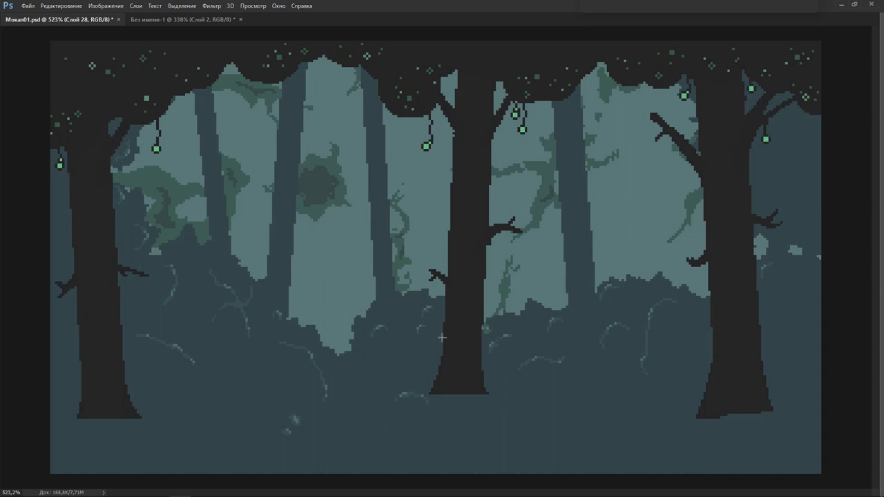
pyautogui.hotkey('ctrl', "'")
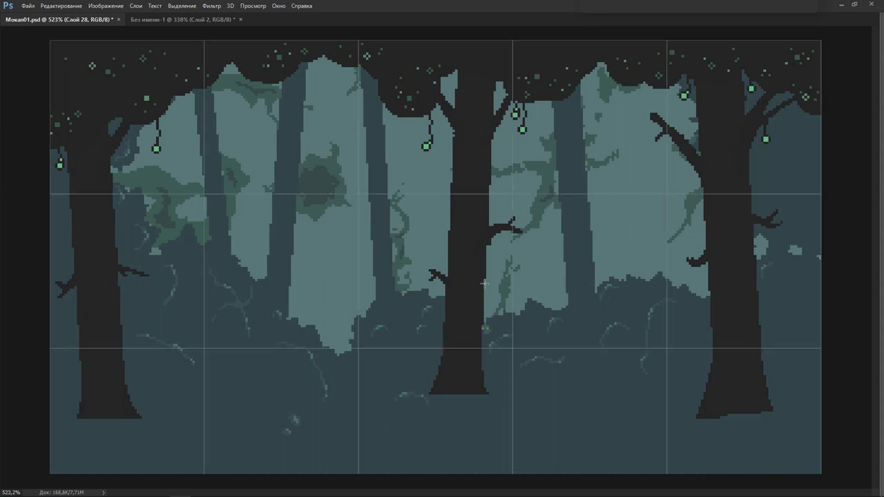
pyautogui.hotkey('ctrl', 'k')
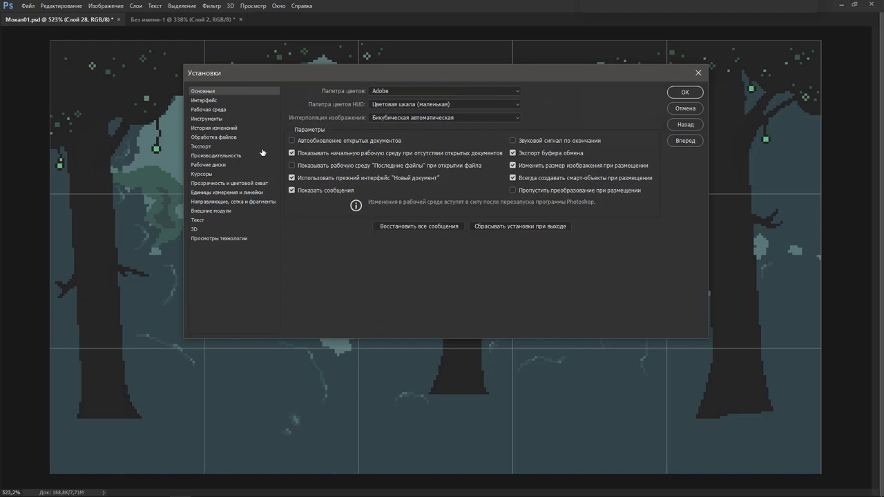
# In Guides, Grid & Slices, keep 64-pixel spacing, set 2 subdivisions and black (000000) grid lines.
pyautogui.click(236, 201)
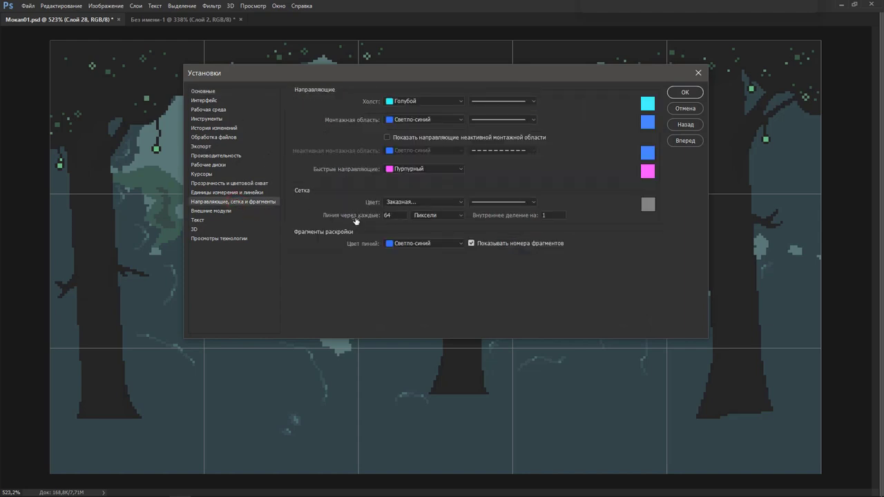
pyautogui.click(426, 216)
pyautogui.click(440, 215)
pyautogui.doubleClick(551, 217)
pyautogui.write('2')
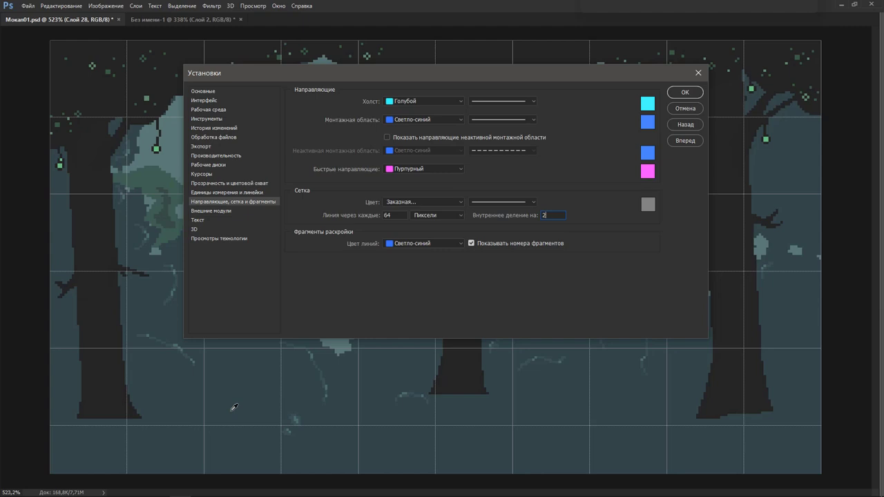
pyautogui.click(648, 205)
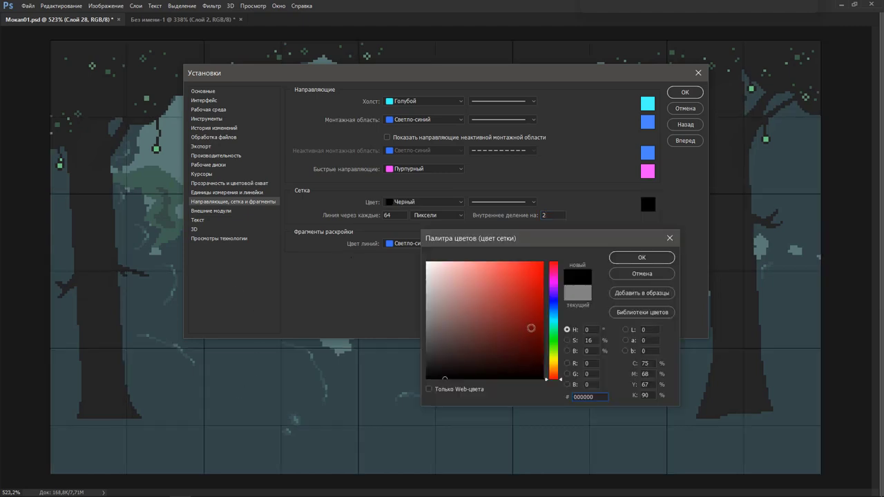
pyautogui.click(484, 341)
pyautogui.click(495, 297)
pyautogui.moveTo(489, 306); pyautogui.dragTo(425, 381)
pyautogui.click(628, 258)
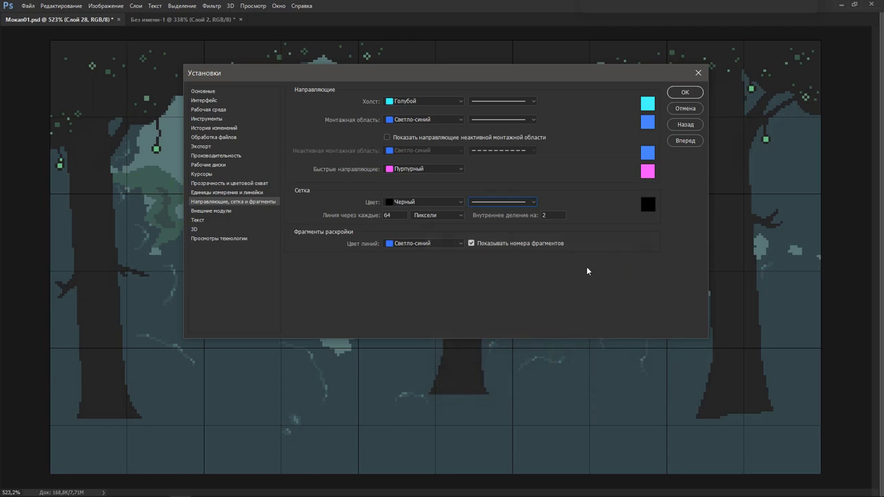
# Apply the grid preferences, zoom onto the forest floor, and try several grid-sized trial selections.
pyautogui.click(683, 94)
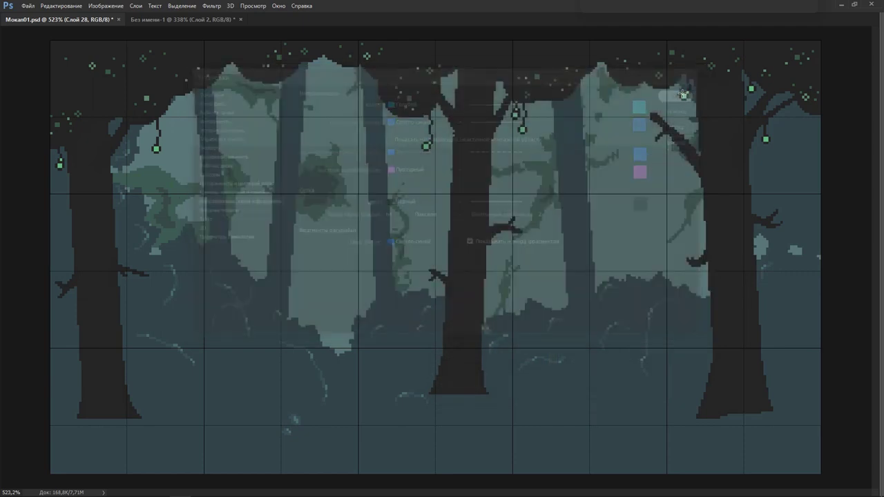
pyautogui.moveTo(240, 385)
pyautogui.mouseDown()
pyautogui.moveTo(252, 385)
pyautogui.moveTo(227, 333)
pyautogui.mouseUp()
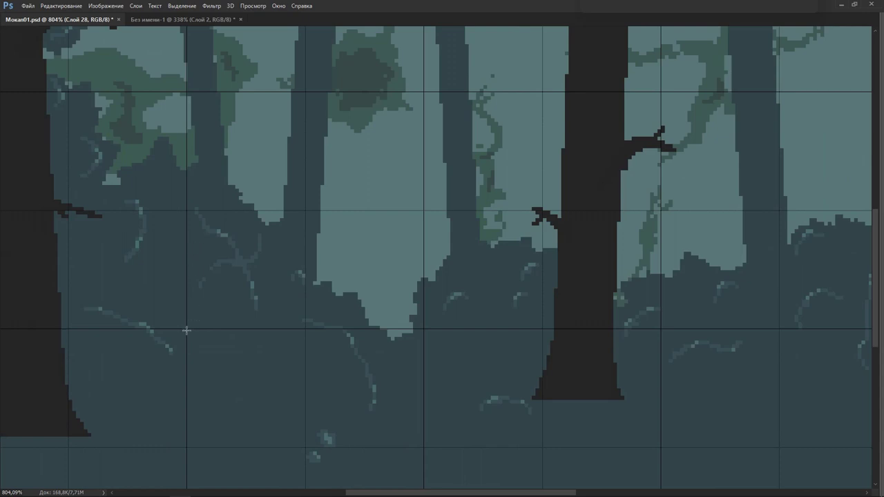
pyautogui.moveTo(188, 327); pyautogui.dragTo(418, 90)
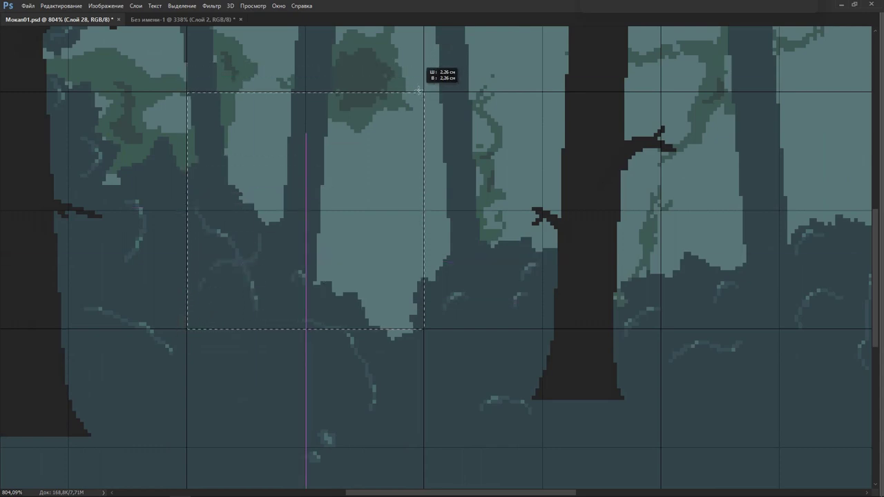
pyautogui.click(407, 276)
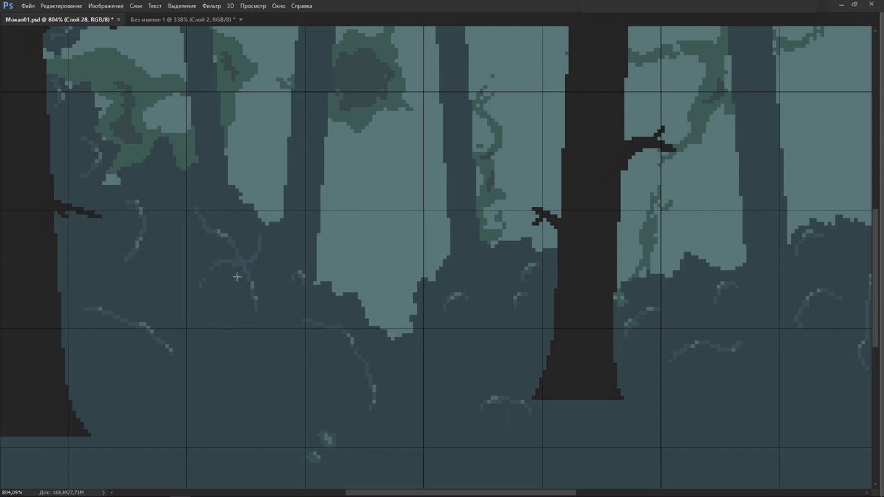
pyautogui.moveTo(202, 118); pyautogui.dragTo(410, 320)
pyautogui.click(374, 386)
pyautogui.moveTo(307, 329); pyautogui.dragTo(418, 215)
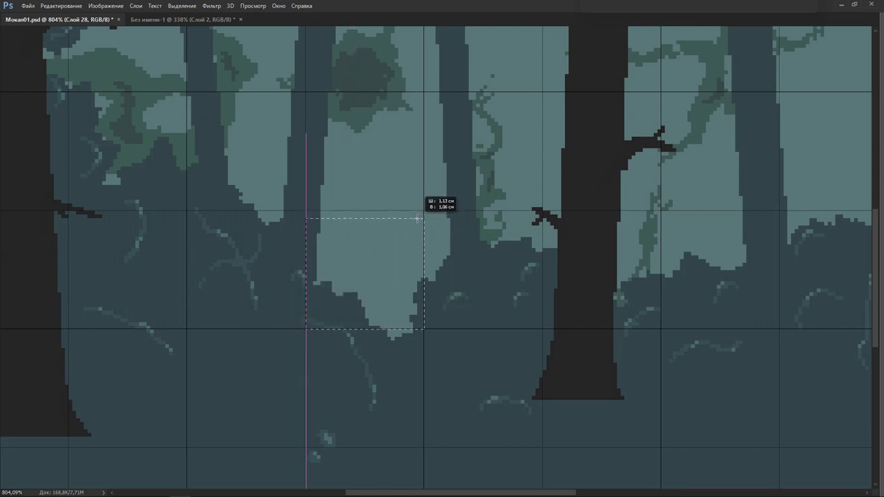
pyautogui.moveTo(418, 215); pyautogui.dragTo(416, 212)
pyautogui.click(341, 323)
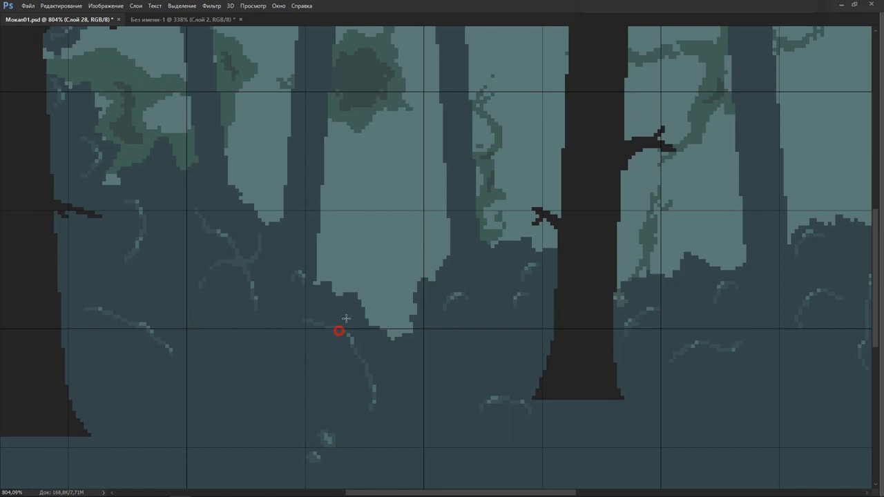
# Draw the large block-sized rectangular selection snapped to the grid lines.
pyautogui.moveTo(336, 330); pyautogui.dragTo(395, 244)
pyautogui.moveTo(364, 387); pyautogui.dragTo(350, 306)
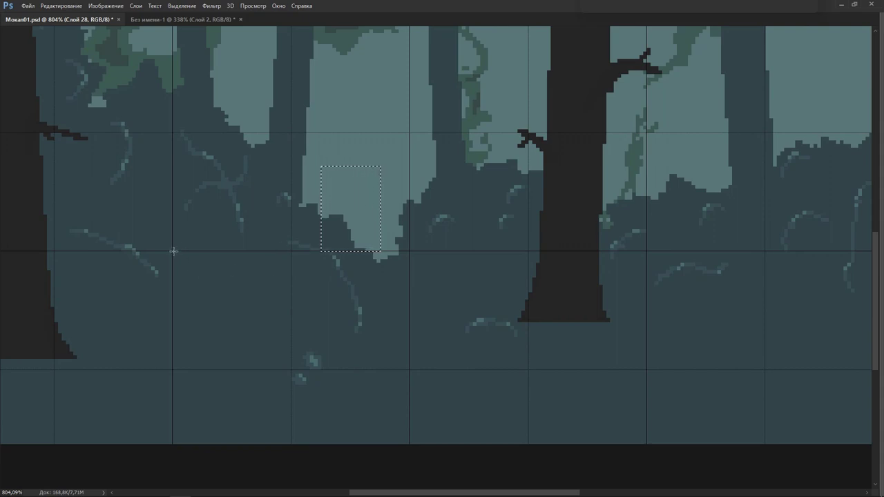
pyautogui.moveTo(173, 250)
pyautogui.mouseDown()
pyautogui.moveTo(396, 430)
pyautogui.moveTo(475, 441)
pyautogui.mouseUp()
pyautogui.moveTo(527, 252); pyautogui.dragTo(170, 439)
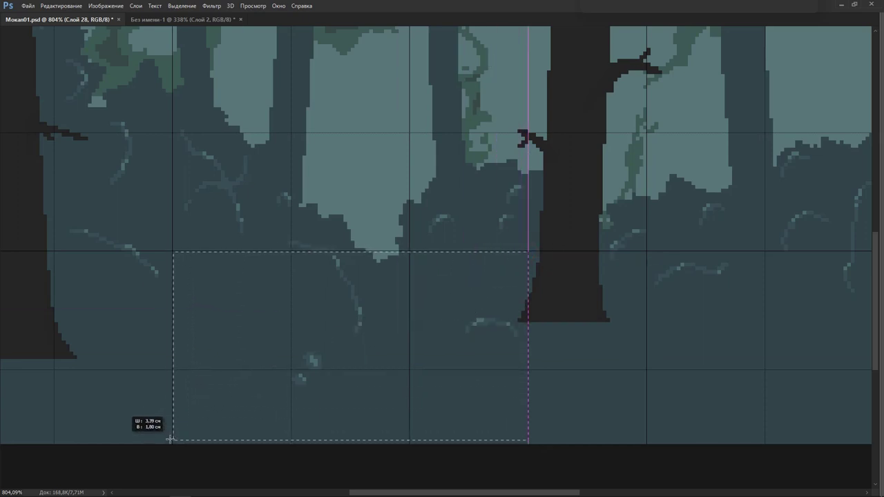
pyautogui.moveTo(176, 364)
pyautogui.mouseDown()
pyautogui.moveTo(218, 320)
pyautogui.moveTo(524, 134)
pyautogui.mouseUp()
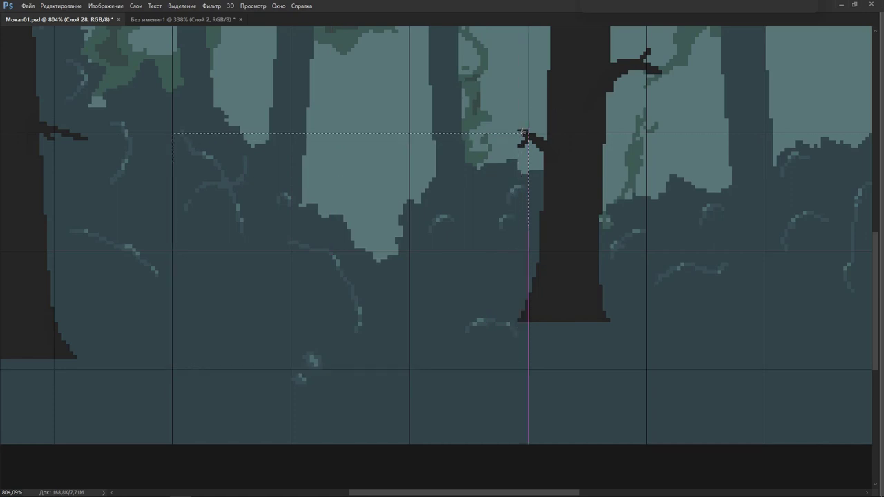
# Switch screen mode, fill the selection with olive, and shift it down-right.
pyautogui.press('f')
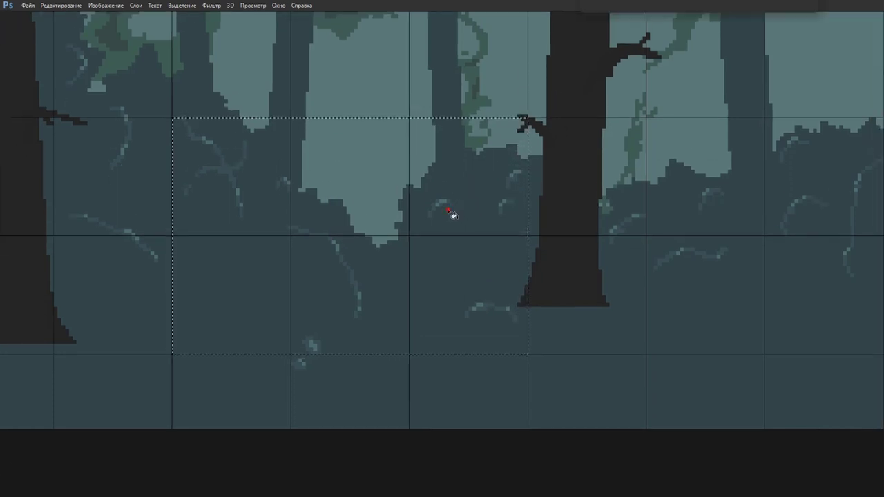
pyautogui.click(449, 212)
pyautogui.hotkey('ctrl', 'h')
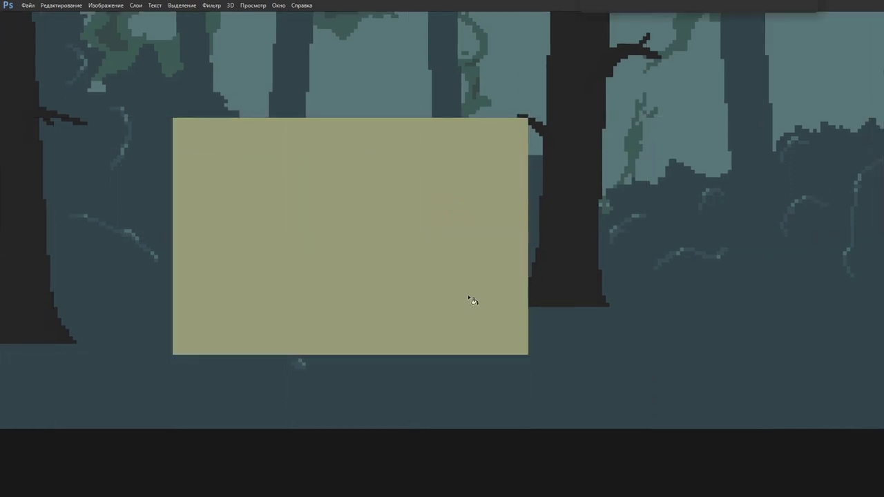
pyautogui.moveTo(468, 312); pyautogui.dragTo(470, 380)
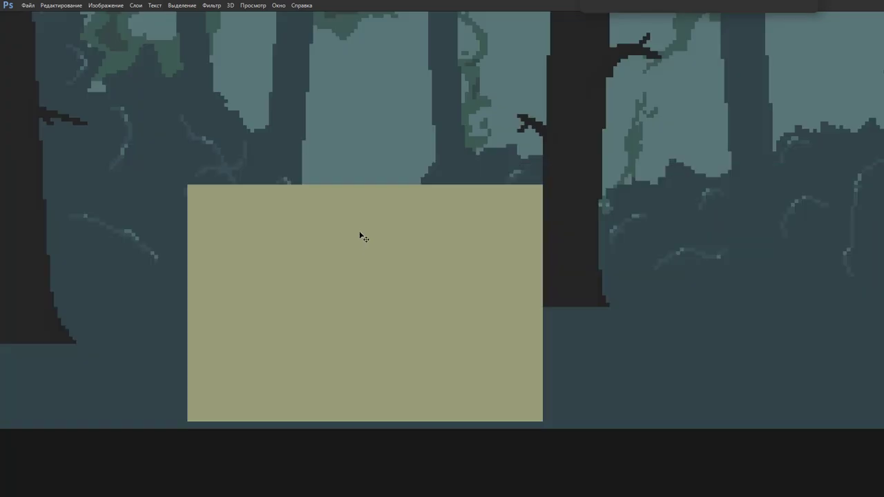
# Reduce the block's saturation by -30 and lower its lightness slightly in Hue/Saturation.
pyautogui.hotkey('ctrl', 'u')
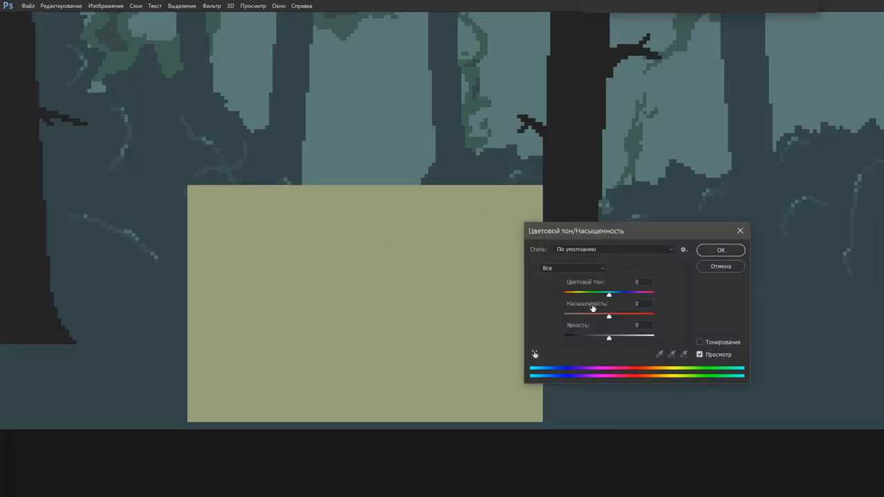
pyautogui.moveTo(608, 318); pyautogui.dragTo(599, 320)
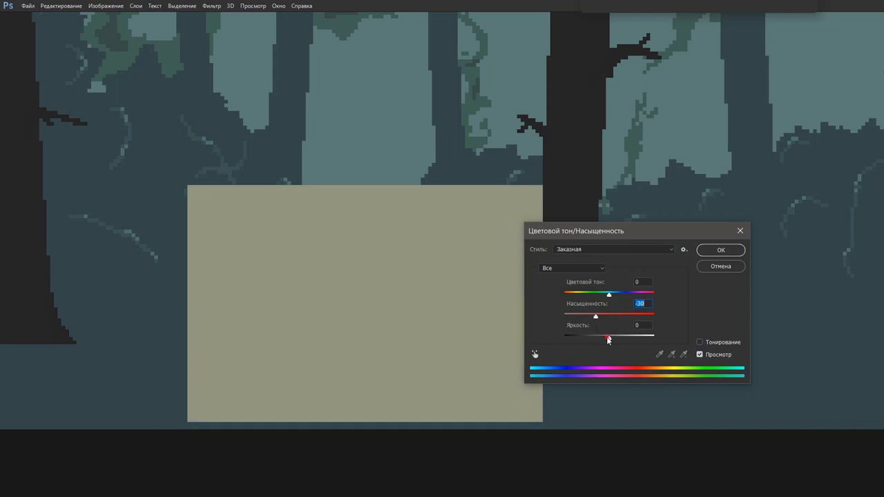
pyautogui.moveTo(608, 340); pyautogui.dragTo(606, 339)
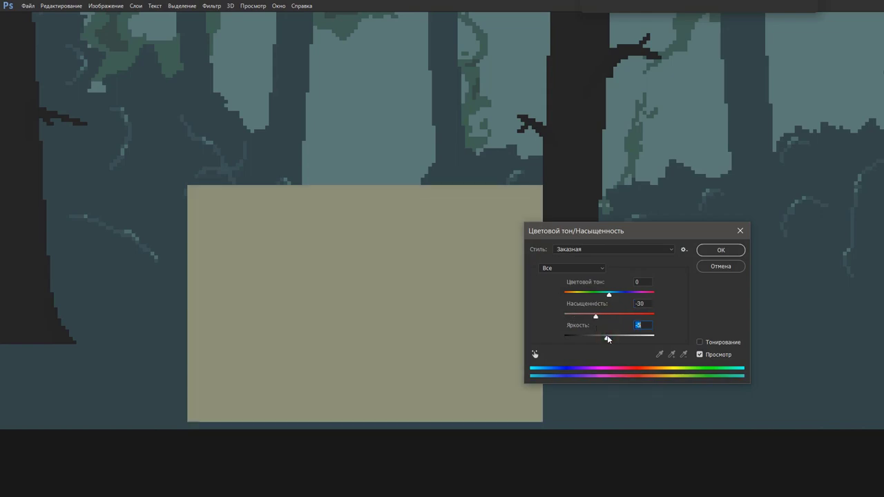
pyautogui.click(721, 250)
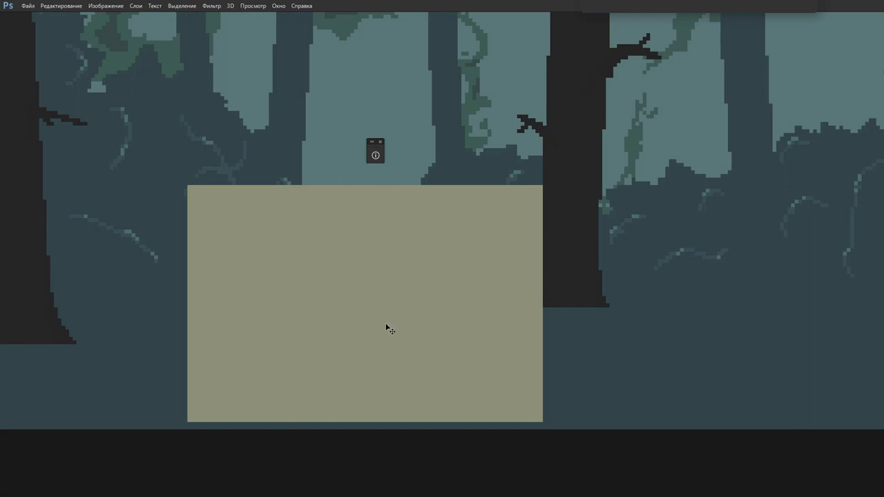
# Snap the olive block to the grid, then darken its right half with a lower Hue/Saturation lightness.
pyautogui.hotkey('ctrl', "'")
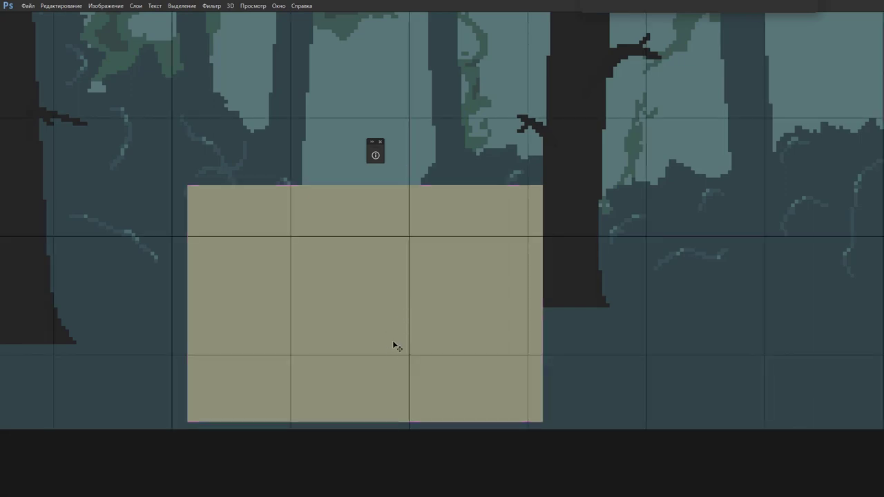
pyautogui.moveTo(418, 366); pyautogui.dragTo(404, 301)
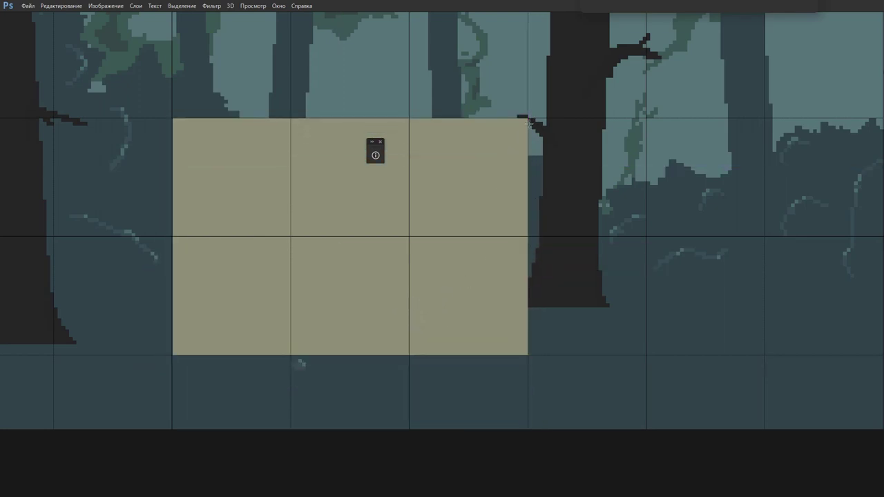
pyautogui.moveTo(528, 119); pyautogui.dragTo(351, 353)
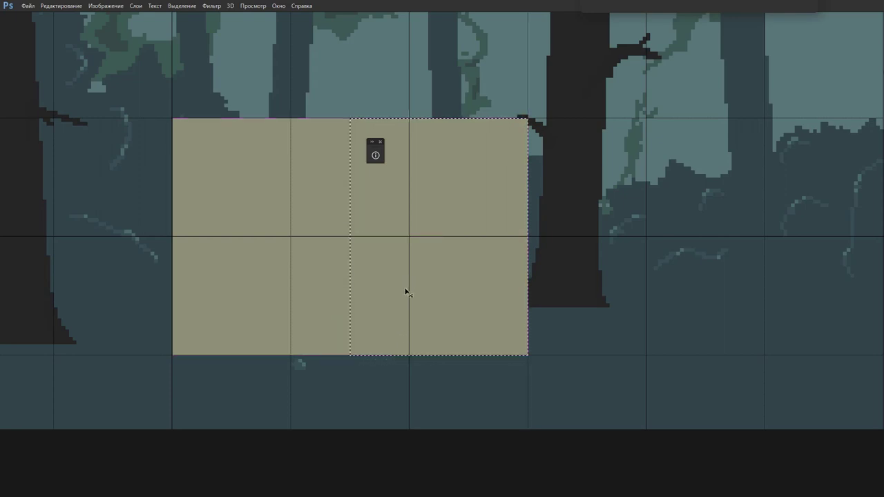
pyautogui.hotkey('ctrl', 'u')
pyautogui.moveTo(608, 336); pyautogui.dragTo(599, 338)
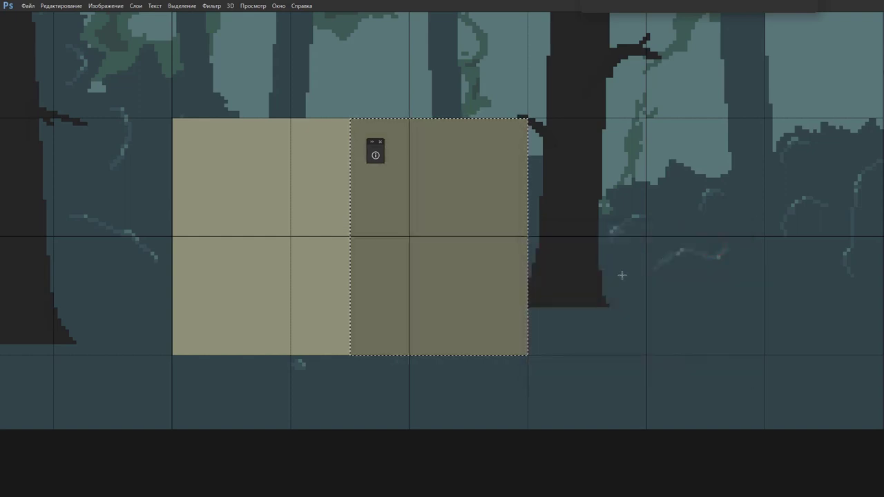
pyautogui.click(380, 142)
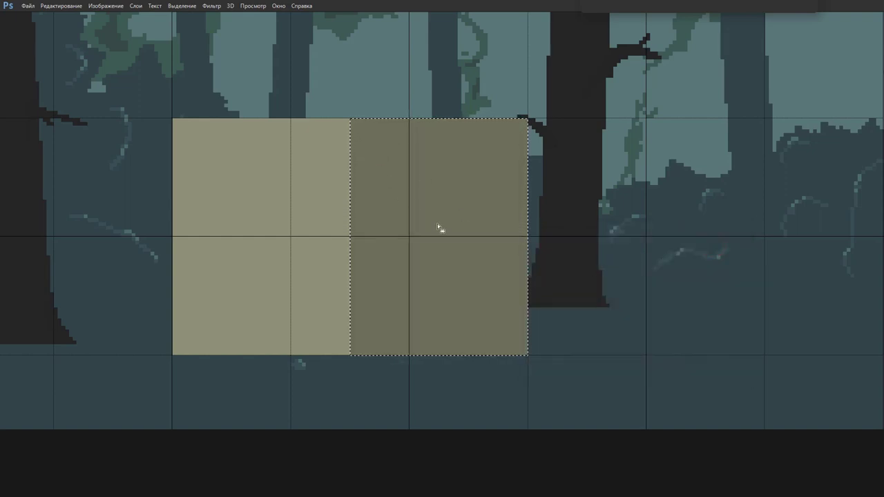
pyautogui.hotkey('ctrl', 'h')
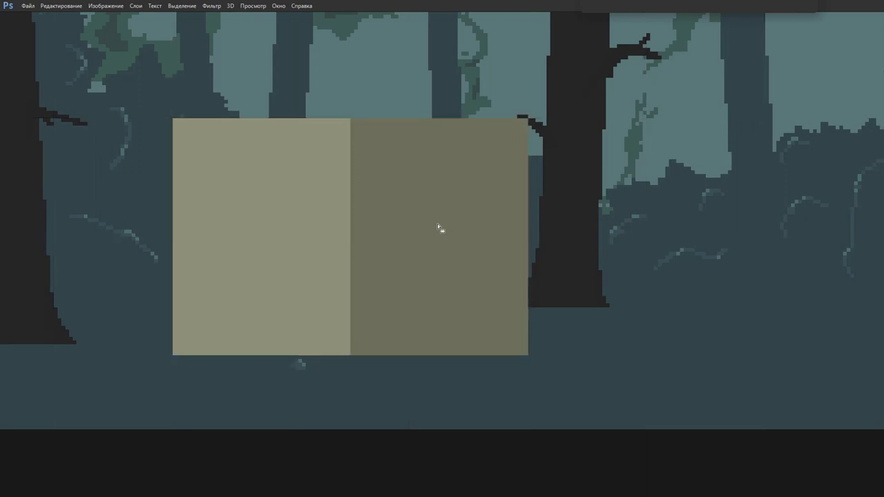
pyautogui.press('F6')
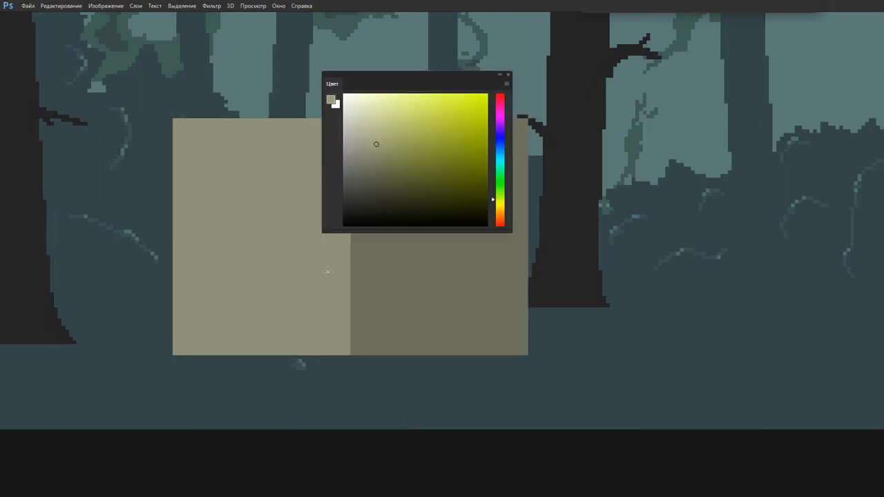
# Adjust the brush size, pick a darker olive, and fill the block's right half.
pyautogui.click(367, 151)
pyautogui.rightClick(293, 231)
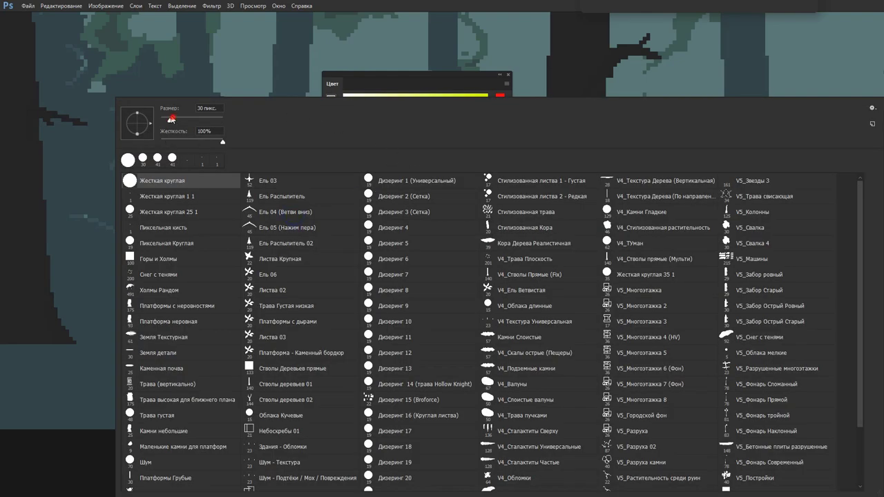
pyautogui.moveTo(171, 120); pyautogui.dragTo(178, 120)
pyautogui.click(197, 78)
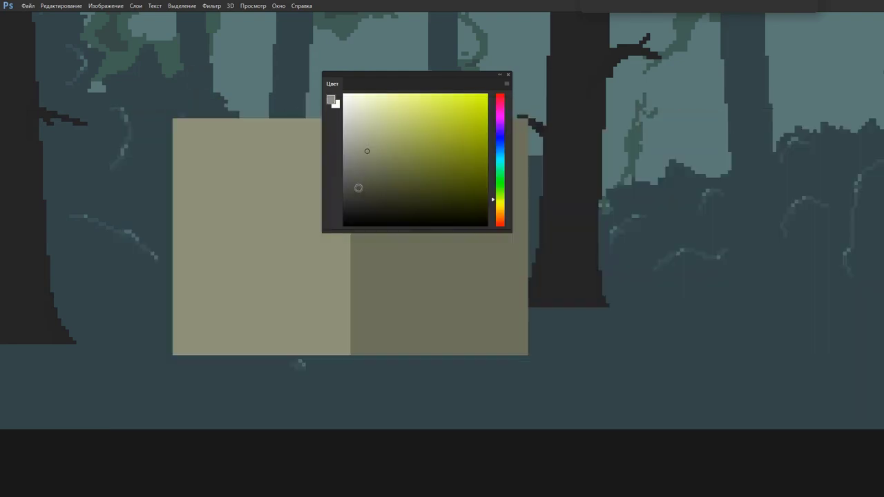
pyautogui.click(357, 191)
pyautogui.keyDown('alt'); pyautogui.click(300, 242); pyautogui.keyUp('alt')
pyautogui.click(367, 182)
pyautogui.click(387, 276)
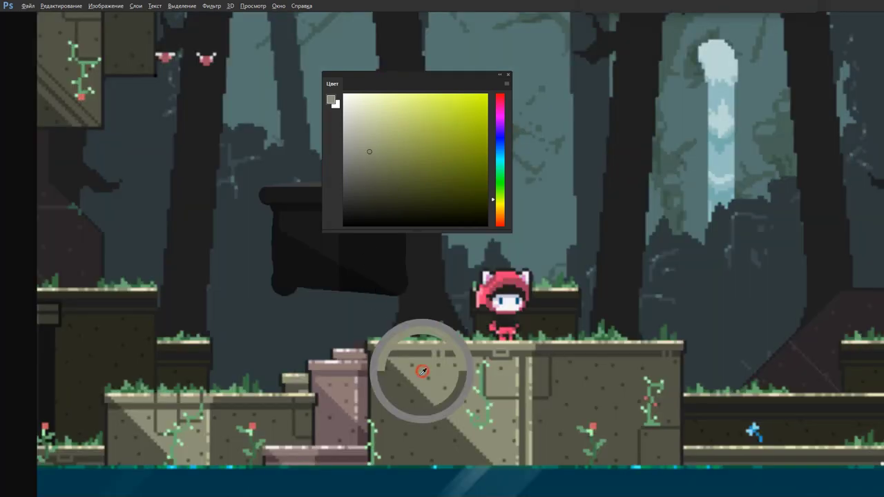
# Resample the reference stone and block tones, then refill the right half with mid grey-olive.
pyautogui.click(421, 380)
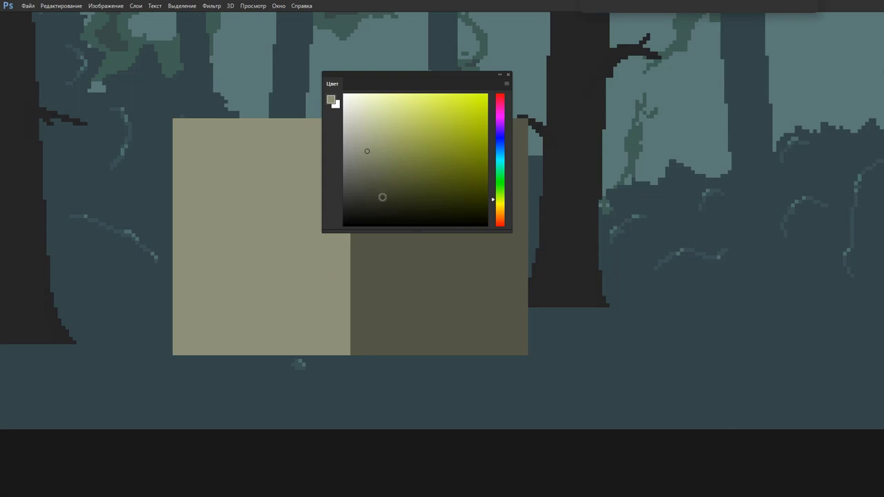
pyautogui.click(371, 276)
pyautogui.click(318, 275)
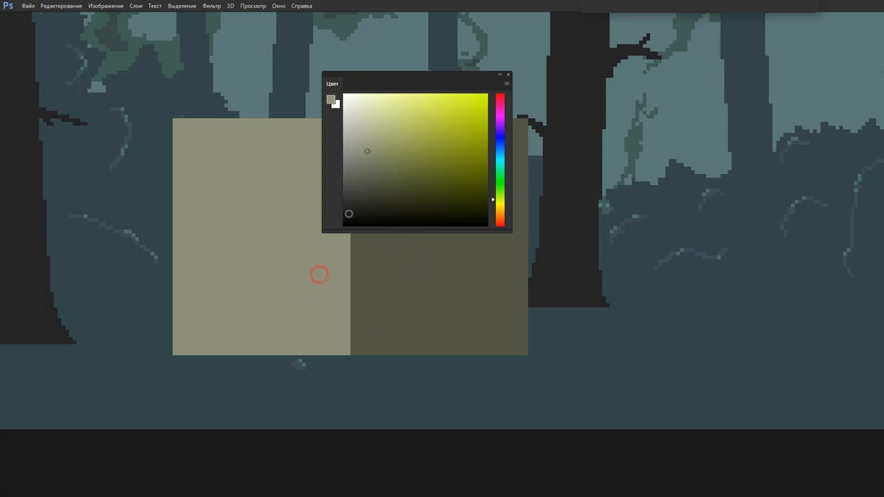
pyautogui.click(365, 174)
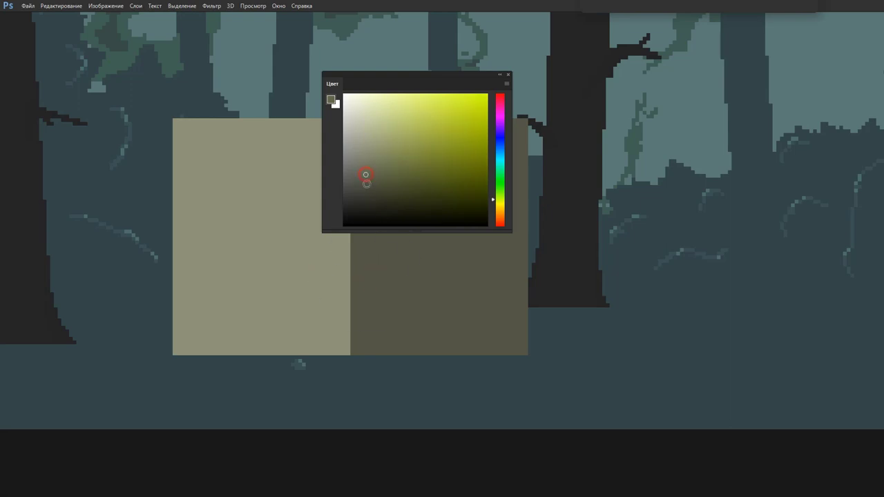
pyautogui.click(371, 263)
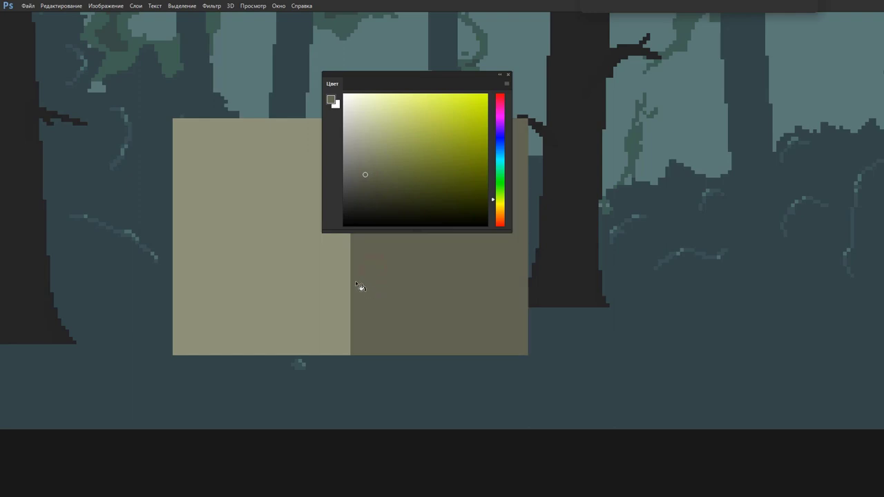
# Darken the block's right half with Hue/Saturation Lightness -10, deselect, and turn on the grid.
pyautogui.press('F6')
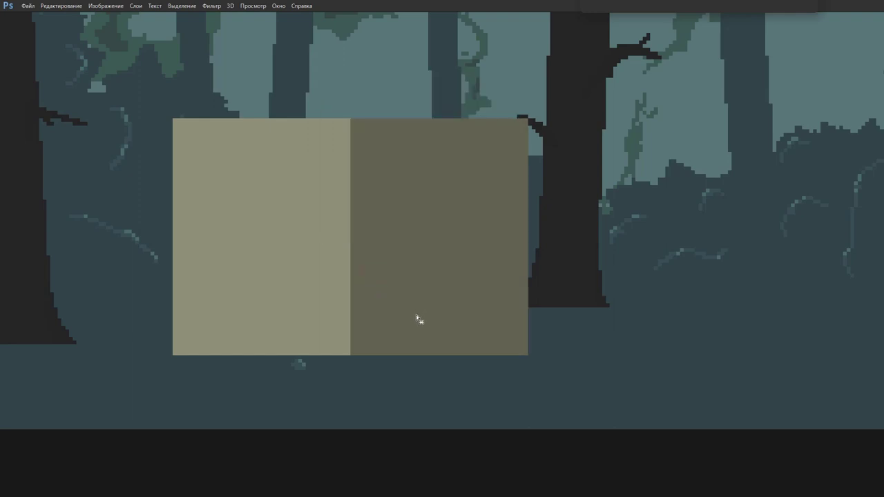
pyautogui.click(419, 316)
pyautogui.hotkey('ctrl', 'u')
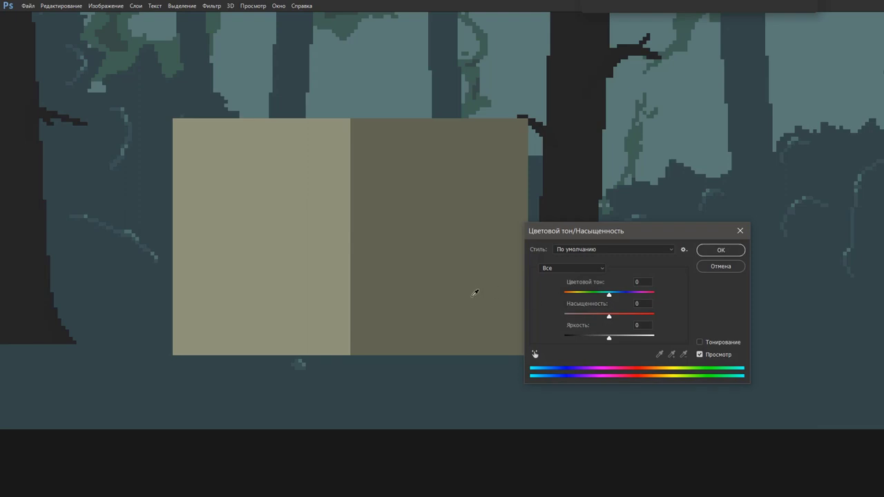
pyautogui.press('Escape')
pyautogui.click(466, 300)
pyautogui.hotkey('ctrl', 'u')
pyautogui.moveTo(609, 317)
pyautogui.mouseDown()
pyautogui.moveTo(605, 340)
pyautogui.moveTo(610, 316)
pyautogui.mouseUp()
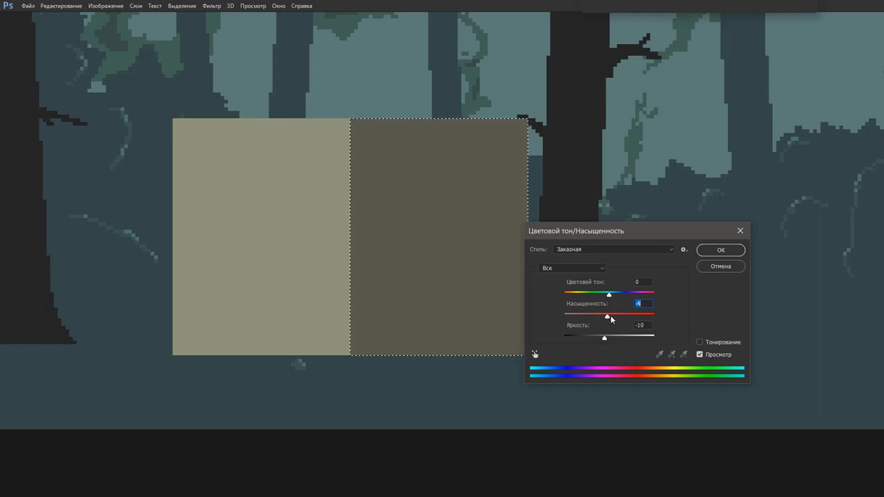
pyautogui.click(721, 251)
pyautogui.hotkey('ctrl', 'd')
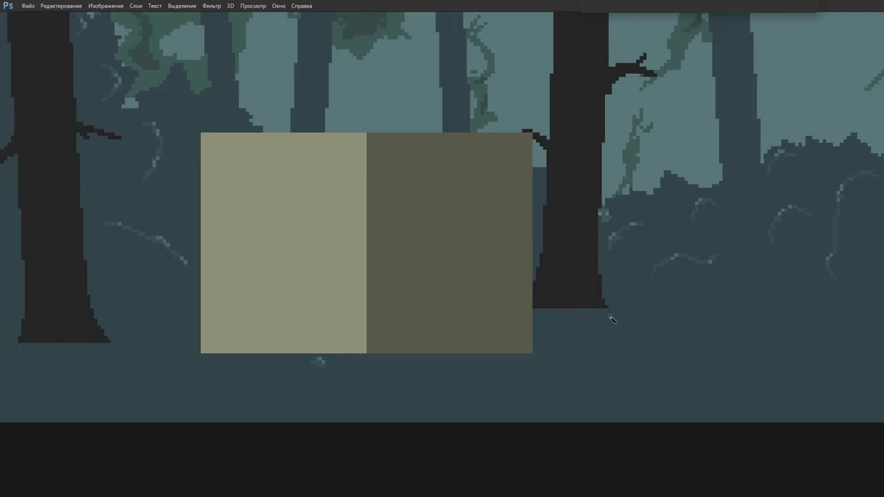
pyautogui.hotkey('ctrl', "'")
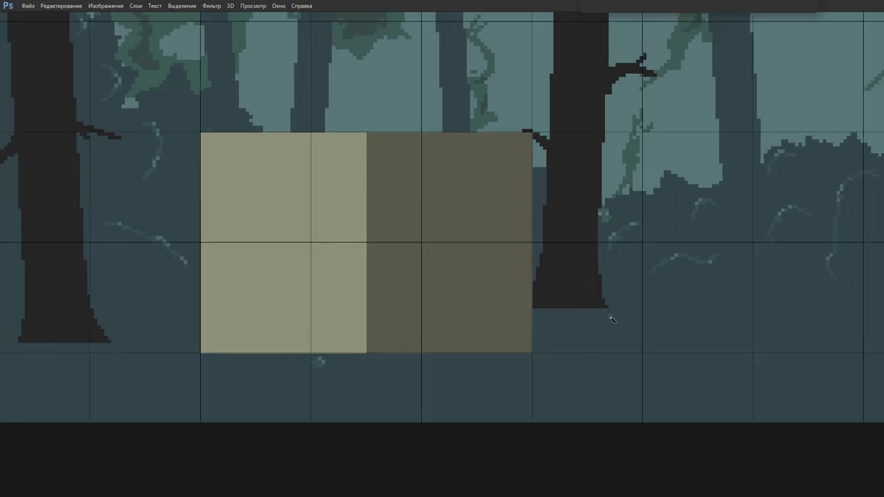
# After discarding a corner marquee attempt, paint background down the block's left edge below the top.
pyautogui.click(295, 174)
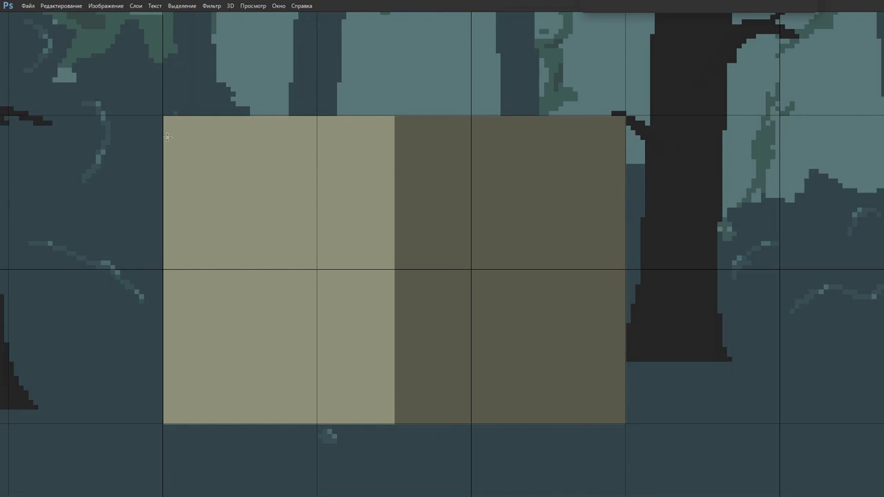
pyautogui.moveTo(148, 116)
pyautogui.mouseDown()
pyautogui.moveTo(159, 143)
pyautogui.moveTo(146, 143)
pyautogui.mouseUp()
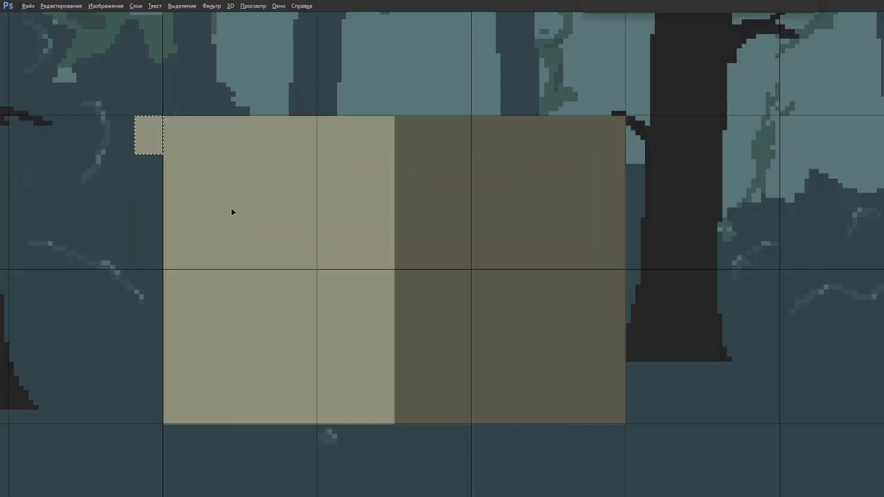
pyautogui.moveTo(145, 136); pyautogui.dragTo(171, 137)
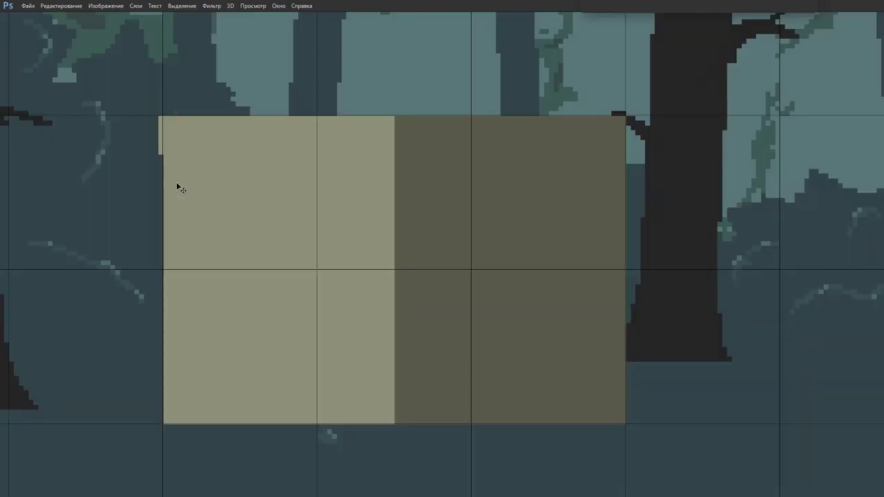
pyautogui.hotkey('ctrl', 'alt', 'z')
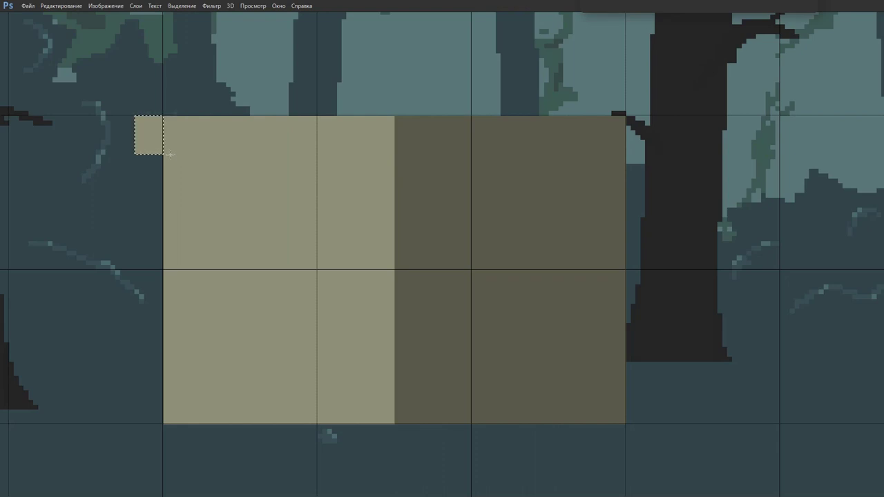
pyautogui.hotkey('ctrl', 'alt', 'z')
pyautogui.click(168, 159)
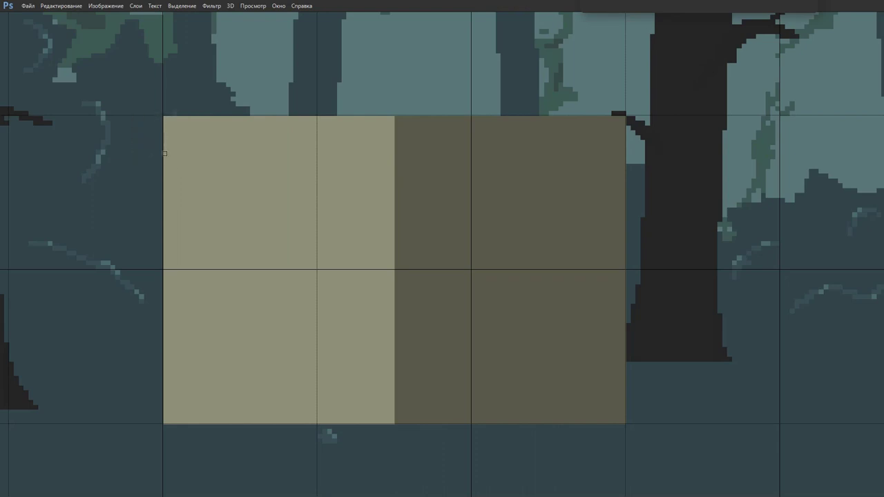
pyautogui.moveTo(165, 153); pyautogui.dragTo(165, 423)
# Hide the grid and cut a thin straight horizontal gap beneath the block's top.
pyautogui.scroll(-1, 562, 288)
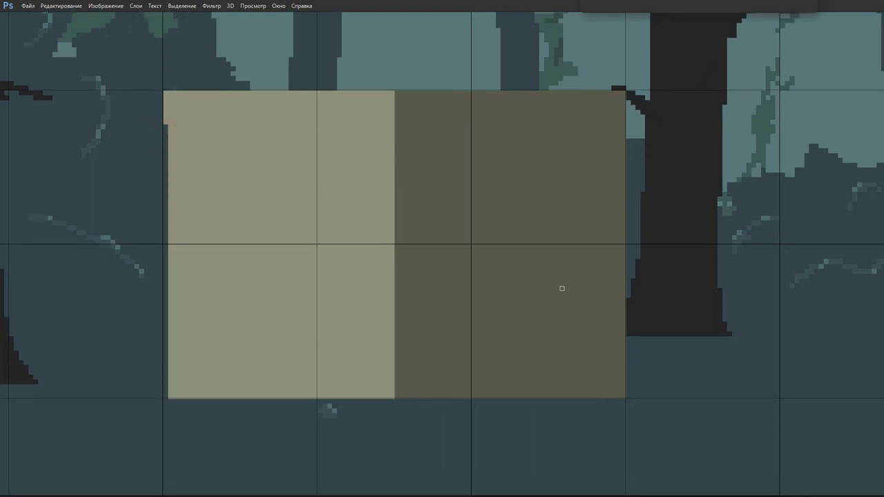
pyautogui.moveTo(164, 127); pyautogui.dragTo(619, 127)
pyautogui.hotkey('ctrl', 'z')
pyautogui.moveTo(165, 127); pyautogui.dragTo(625, 128)
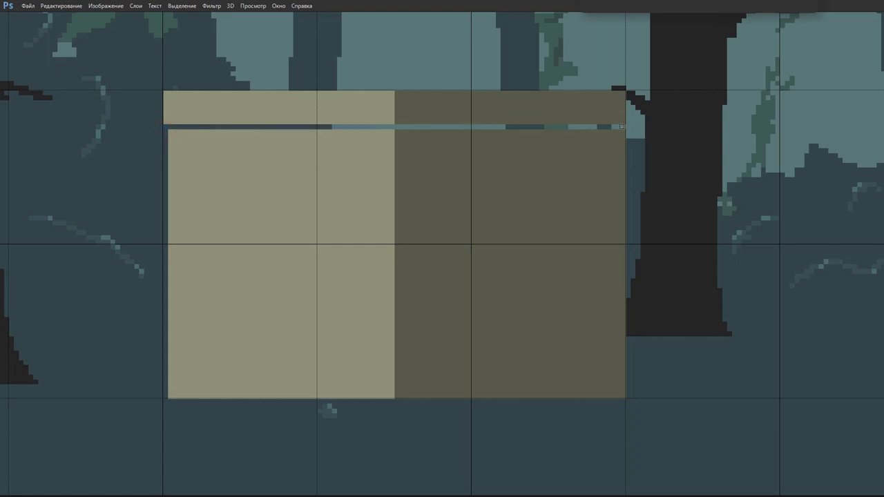
pyautogui.hotkey('ctrl', 'z')
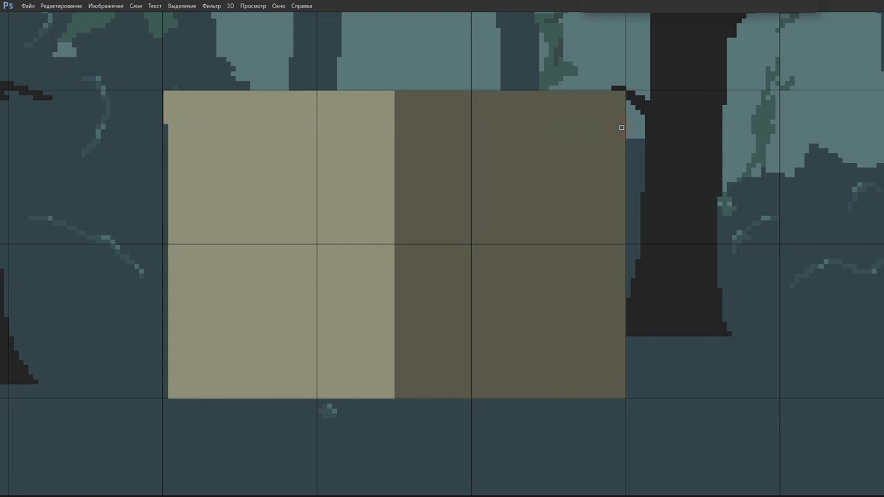
pyautogui.hotkey('ctrl', "'")
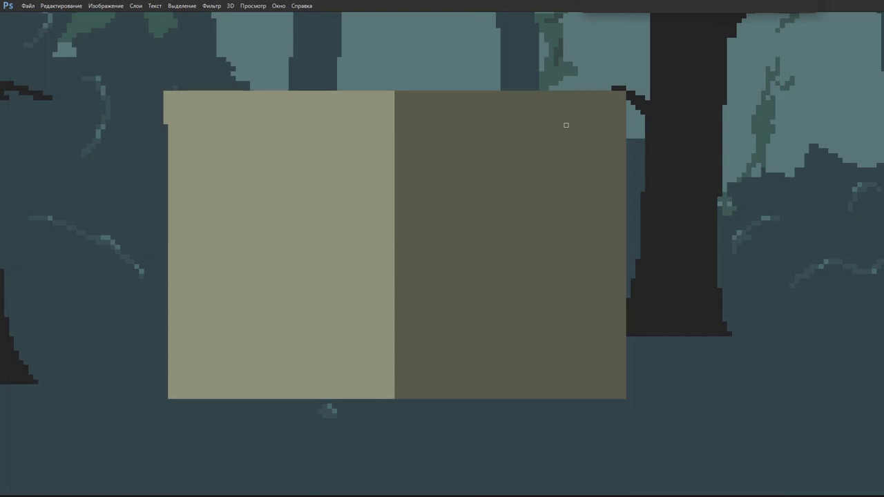
pyautogui.keyDown('shift'); pyautogui.click(170, 128); pyautogui.keyUp('shift')
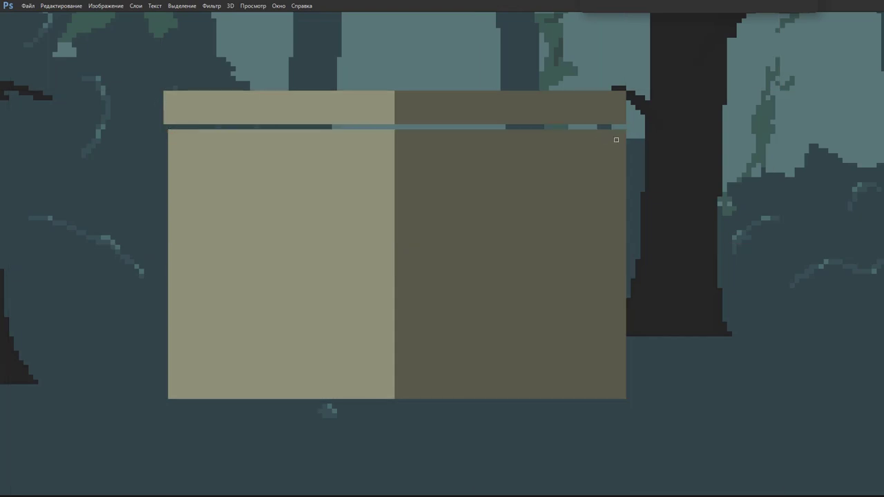
# Trim a strip off the block's right edge below the cap and restore the panels.
pyautogui.moveTo(624, 131); pyautogui.dragTo(611, 458)
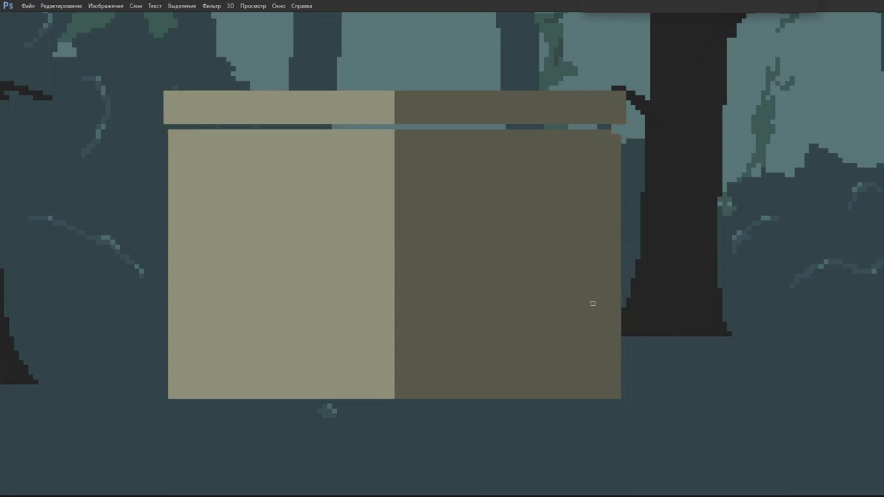
pyautogui.click(615, 133)
pyautogui.press('Tab')
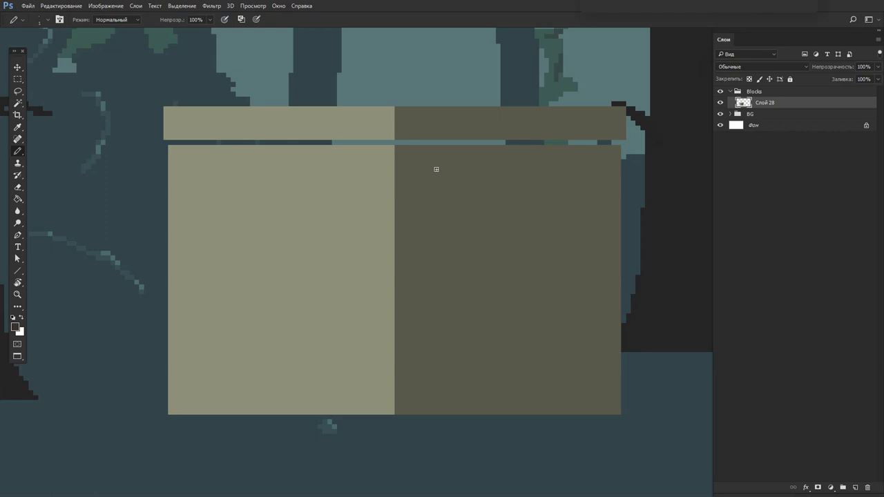
# Paint the gap under the cap's left half in the sampled dark olive.
pyautogui.keyDown('alt'); pyautogui.click(440, 170); pyautogui.keyUp('alt')
pyautogui.moveTo(169, 142); pyautogui.dragTo(388, 141)
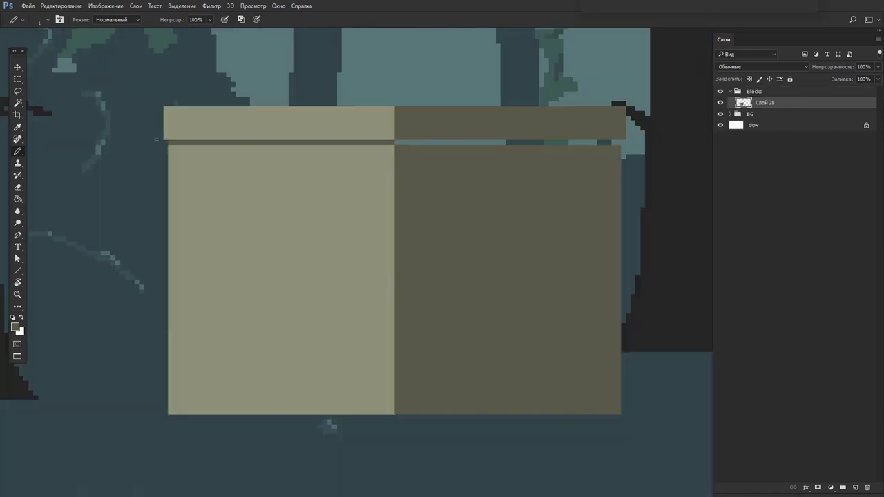
pyautogui.moveTo(170, 148); pyautogui.dragTo(384, 149)
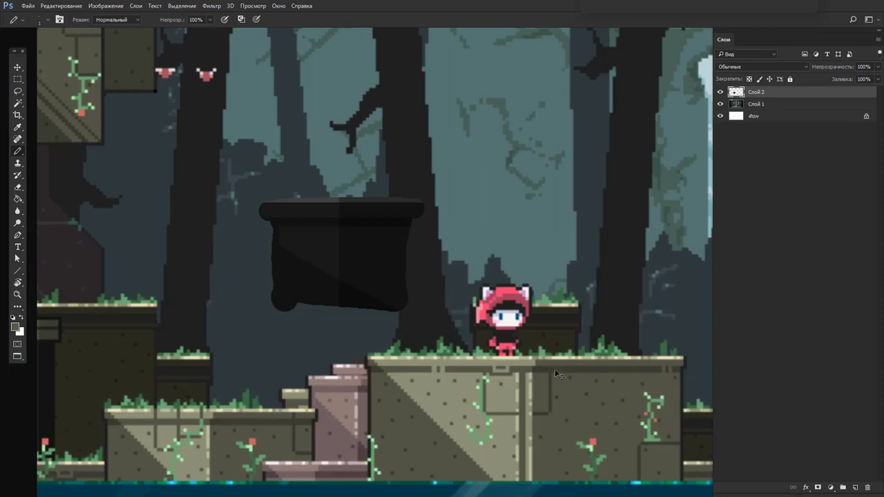
pyautogui.scroll(1, 558, 374)
pyautogui.scroll(1, 553, 370)
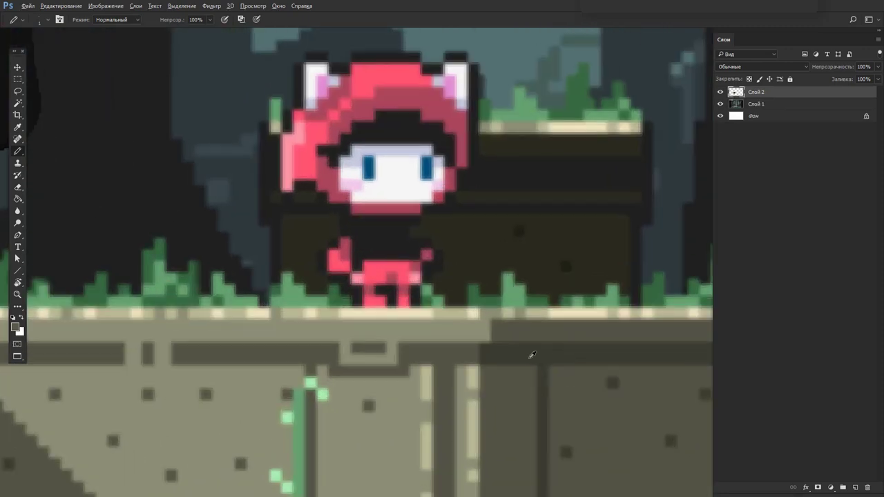
# Sample the shadow shade from the reference stone and pick a slightly darker olive.
pyautogui.press('F6')
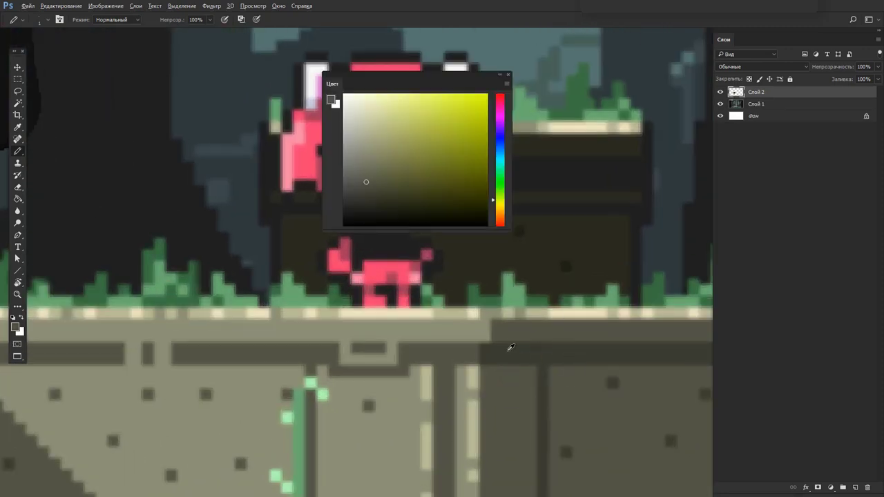
pyautogui.keyDown('alt'); pyautogui.click(509, 350); pyautogui.keyUp('alt')
pyautogui.keyDown('alt'); pyautogui.click(504, 380); pyautogui.keyUp('alt')
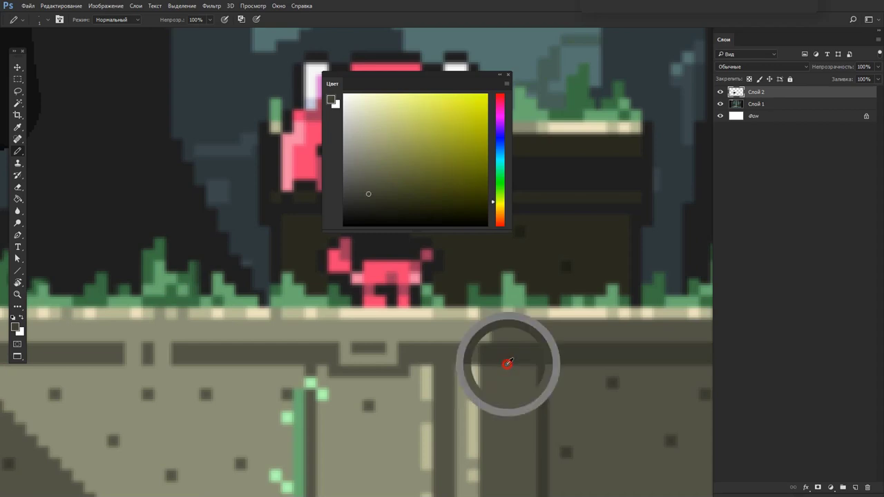
pyautogui.keyDown('alt'); pyautogui.click(504, 378); pyautogui.keyUp('alt')
pyautogui.keyDown('alt'); pyautogui.click(506, 356); pyautogui.keyUp('alt')
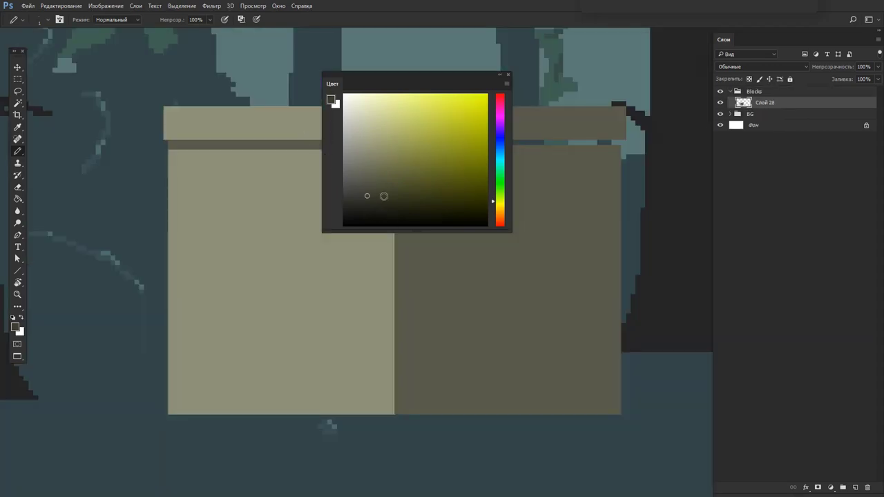
pyautogui.keyDown('alt'); pyautogui.click(253, 143); pyautogui.keyUp('alt')
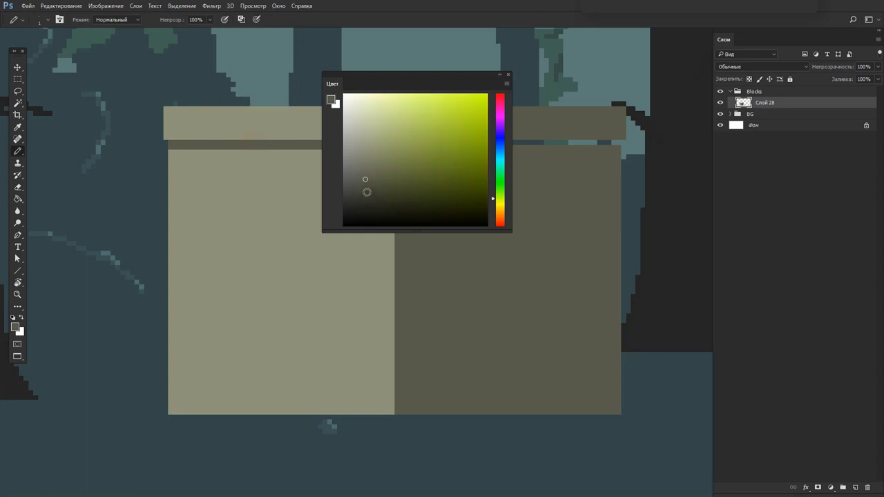
pyautogui.click(367, 192)
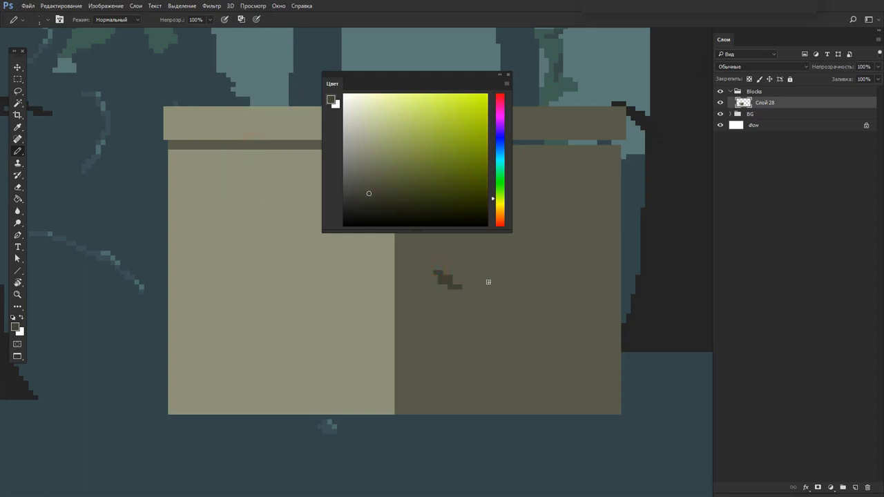
pyautogui.press('f')
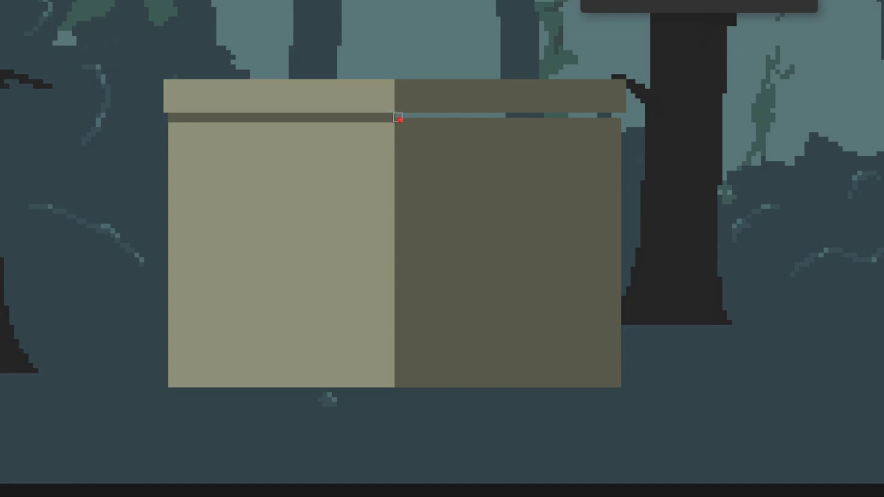
# Paint the shadow band under the cap's right half, extend the light lid, and clear its top row.
pyautogui.moveTo(393, 118); pyautogui.dragTo(611, 119)
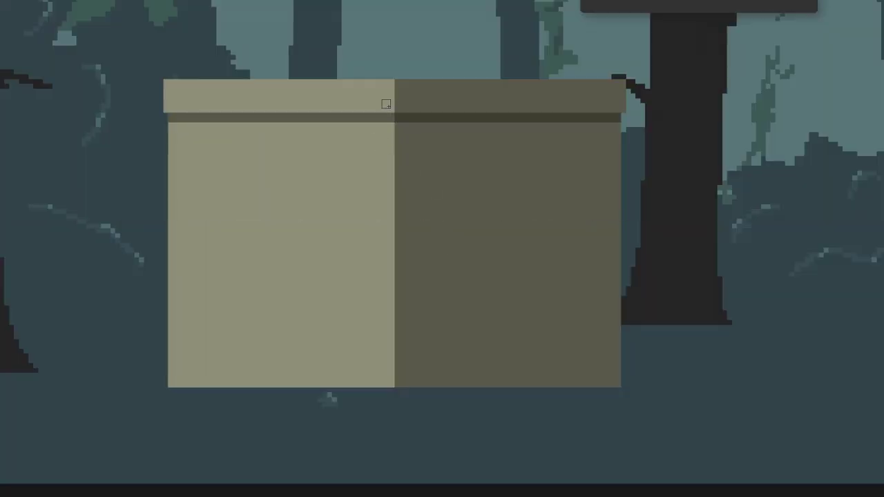
pyautogui.hotkey('alt', 'Tab')
pyautogui.moveTo(397, 82); pyautogui.dragTo(397, 111)
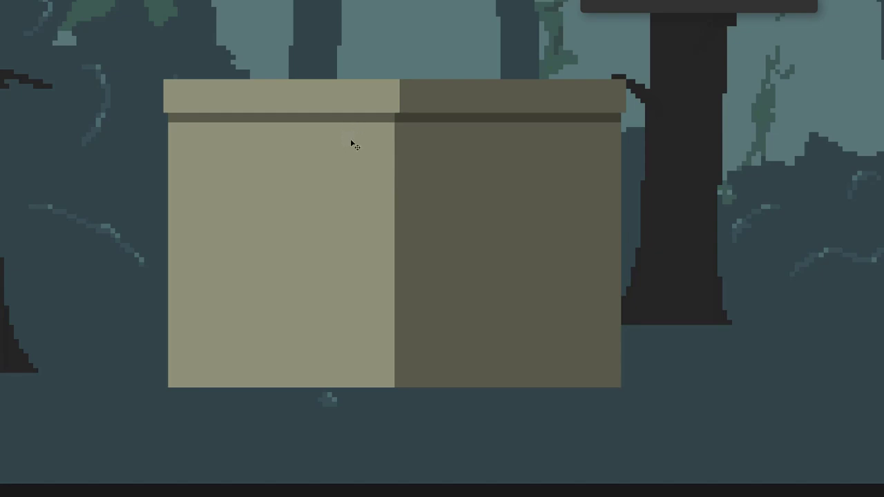
pyautogui.hotkey('ctrl', "'")
pyautogui.moveTo(166, 81); pyautogui.dragTo(626, 82)
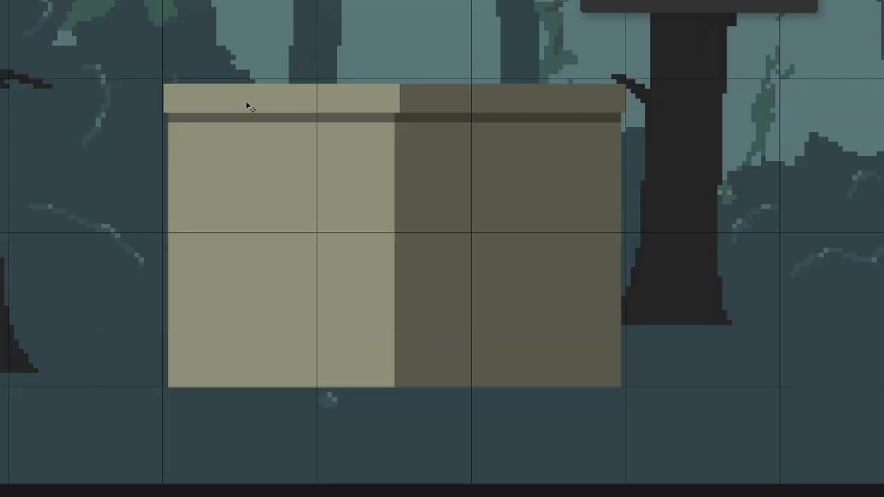
# Delete the lid's top strip to make the lip thinner.
pyautogui.scroll(1, 229, 87)
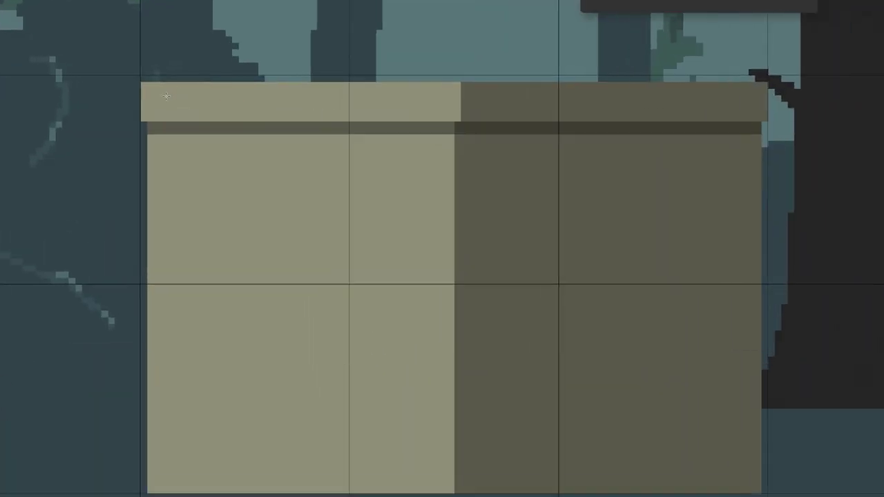
pyautogui.moveTo(136, 85)
pyautogui.mouseDown()
pyautogui.moveTo(764, 116)
pyautogui.moveTo(767, 100)
pyautogui.mouseUp()
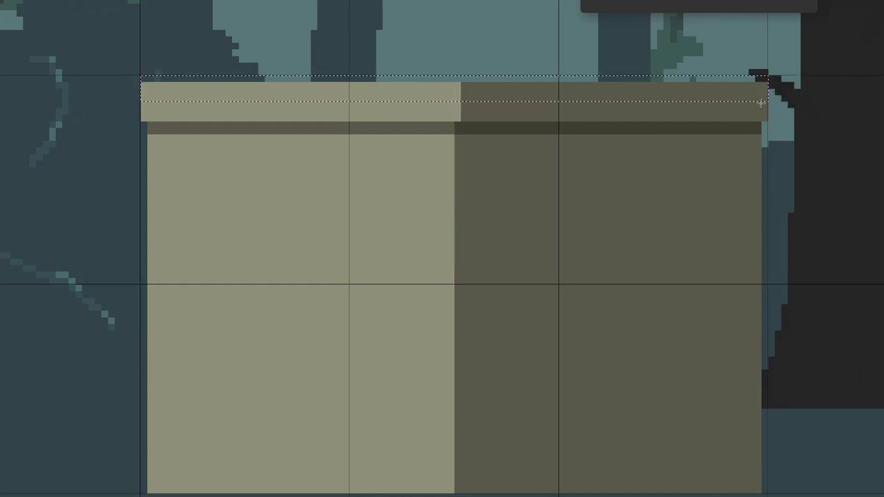
pyautogui.press('Delete')
pyautogui.hotkey('ctrl', 'd')
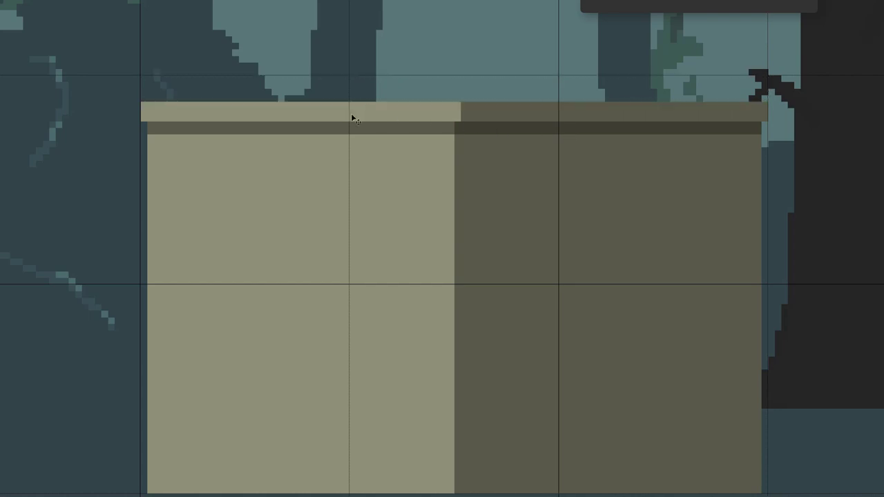
# Brighten the lid's new top strip with Levels (17, 1.00, 215) and hide the grid.
pyautogui.moveTo(141, 98); pyautogui.dragTo(765, 105)
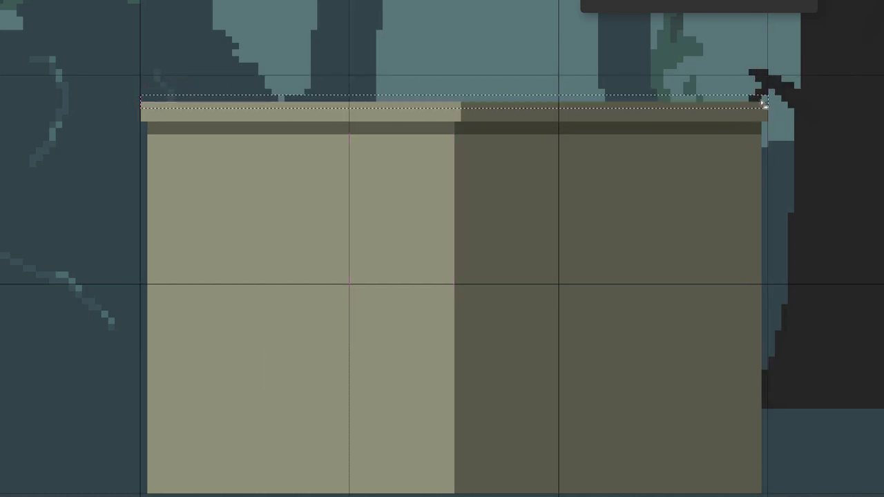
pyautogui.hotkey('ctrl', 'l')
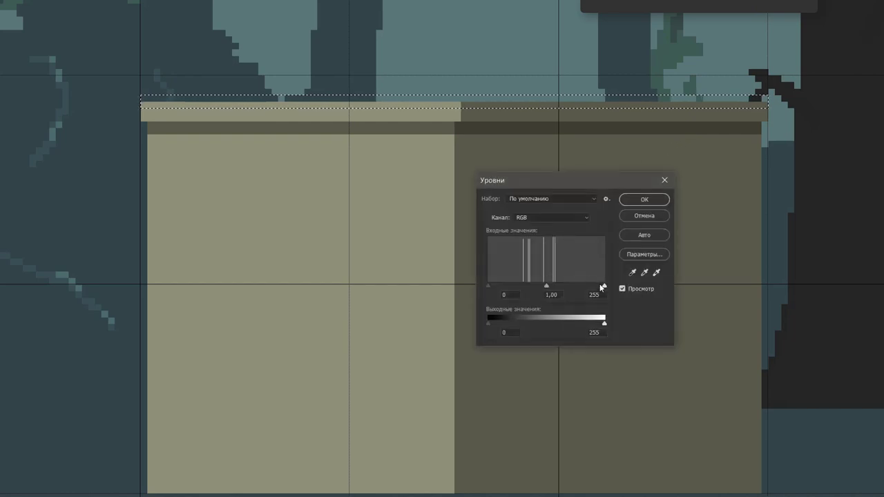
pyautogui.moveTo(605, 286); pyautogui.dragTo(590, 286)
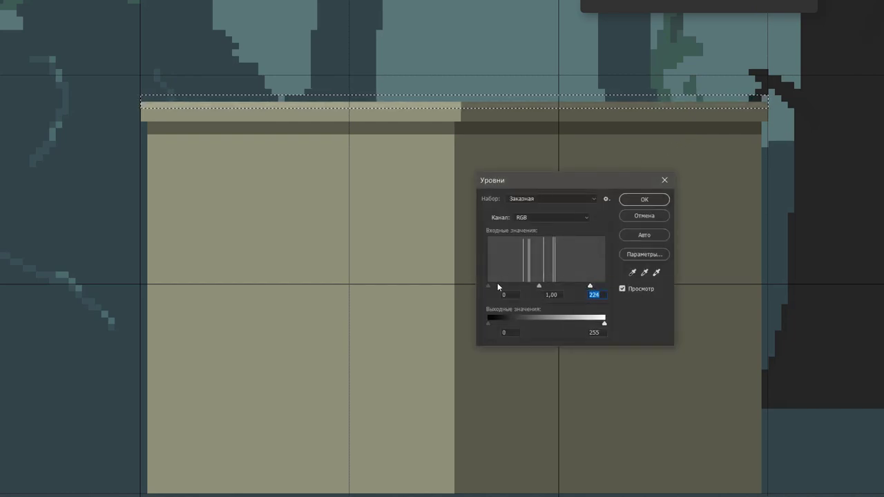
pyautogui.moveTo(498, 287)
pyautogui.mouseDown()
pyautogui.moveTo(545, 289)
pyautogui.moveTo(537, 286)
pyautogui.mouseUp()
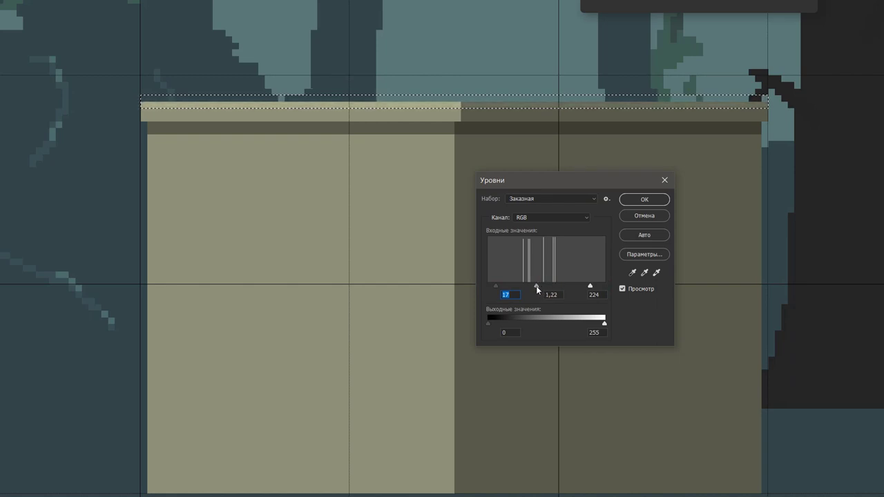
pyautogui.moveTo(590, 286); pyautogui.dragTo(545, 287)
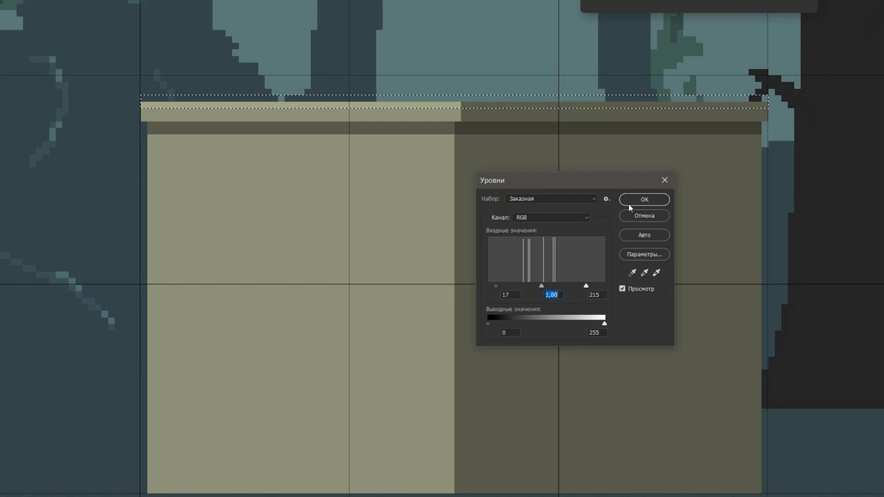
pyautogui.click(635, 201)
pyautogui.hotkey('ctrl', 'h')
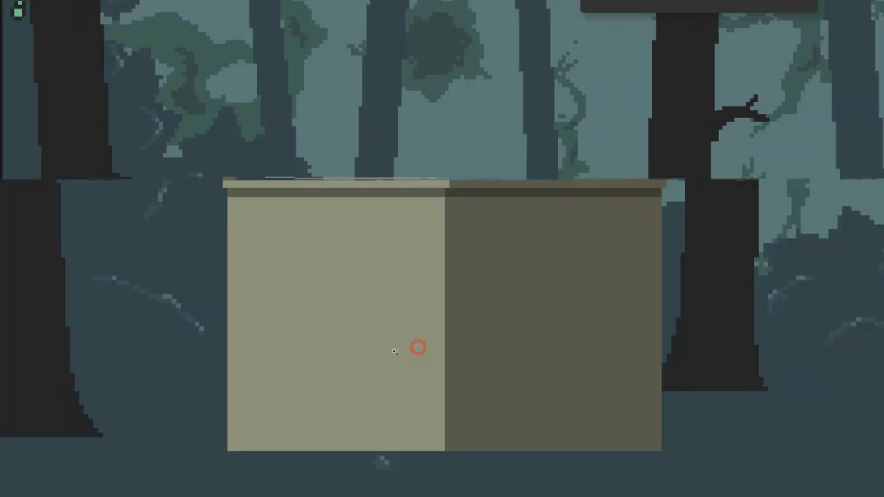
# Zoom out, eyedrop the near-black outline from the reference art, and show the grid again.
pyautogui.keyDown('alt'); pyautogui.click(419, 347); pyautogui.keyUp('alt')
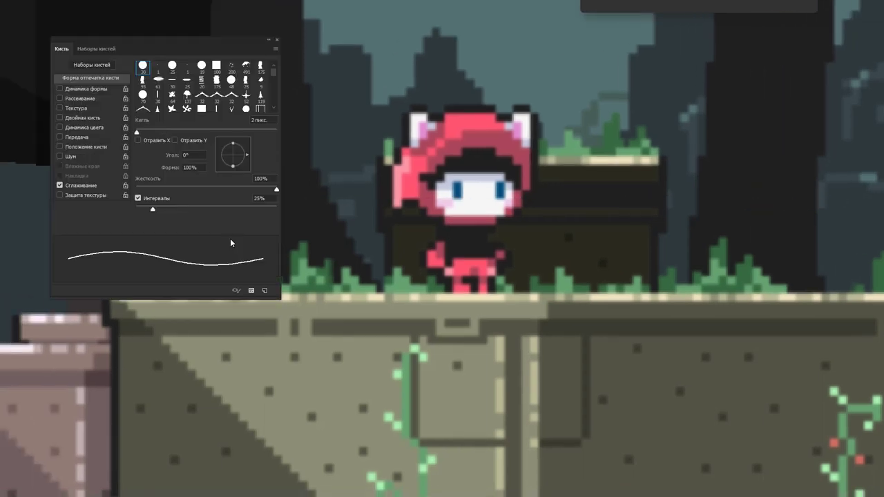
pyautogui.click(231, 212)
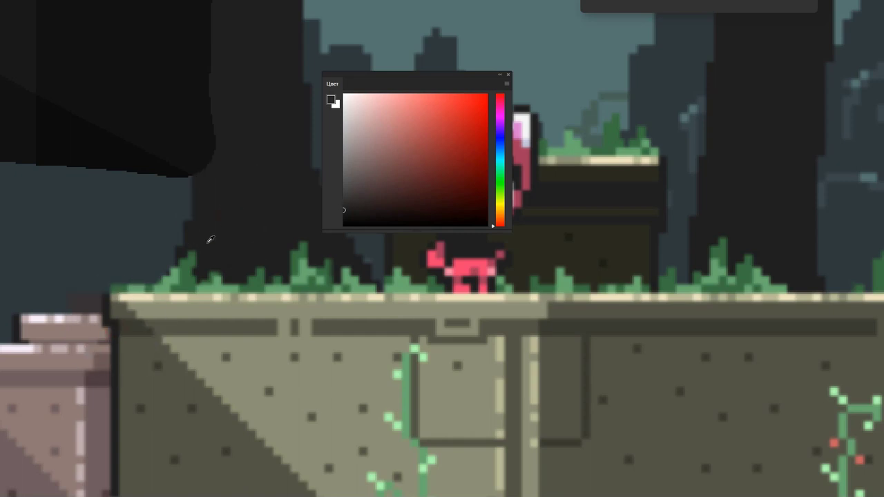
pyautogui.click(210, 237)
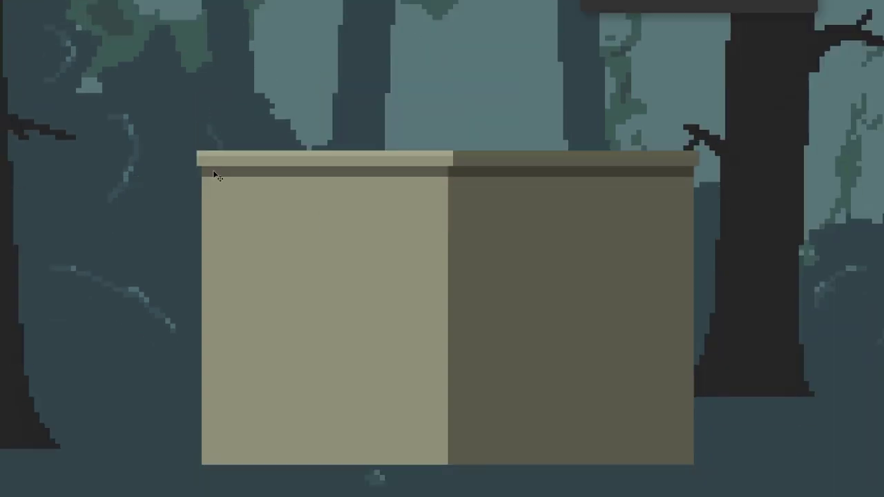
pyautogui.hotkey('ctrl', "'")
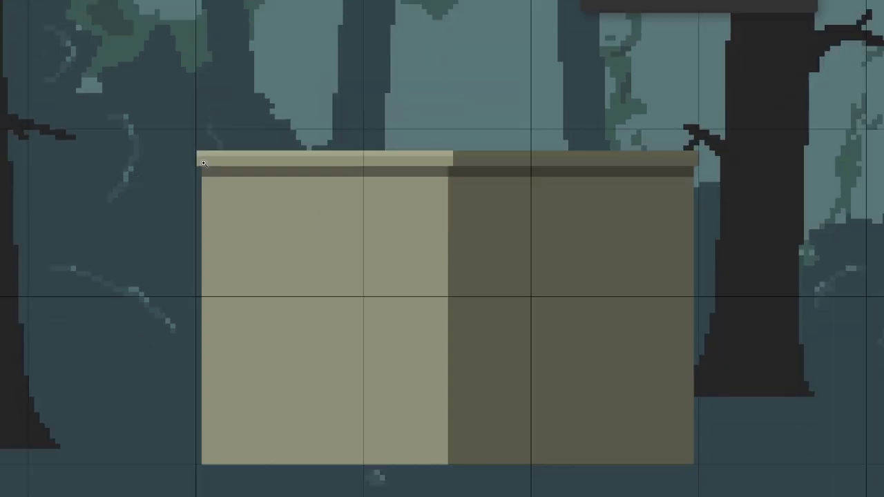
# Nudge the block's left and right side strips one pixel inward.
pyautogui.click(203, 162)
pyautogui.moveTo(232, 144); pyautogui.dragTo(155, 469)
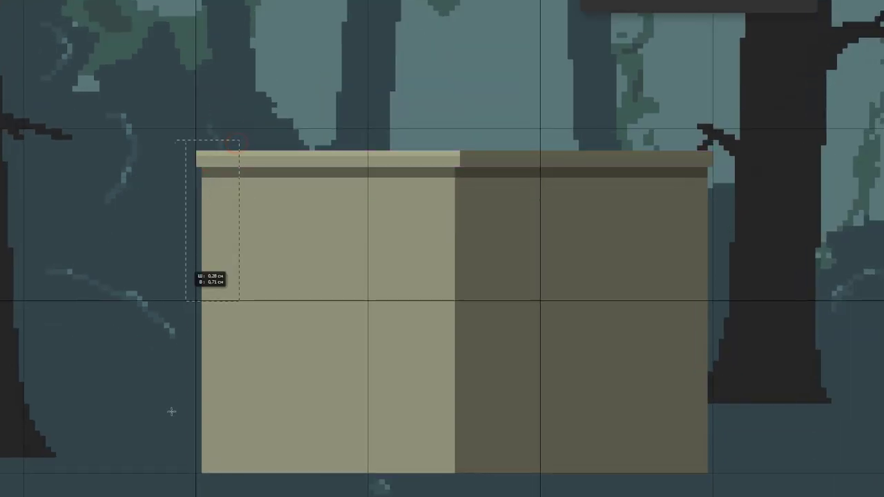
pyautogui.press('Right')
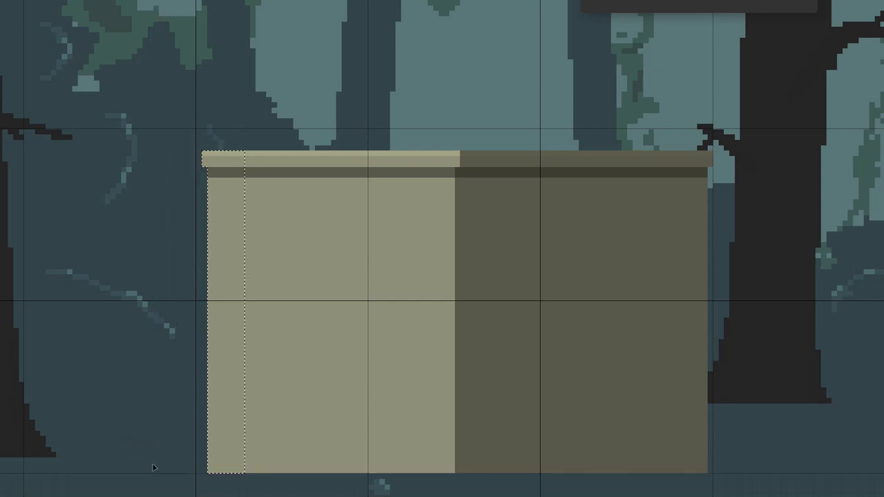
pyautogui.moveTo(741, 146)
pyautogui.mouseDown()
pyautogui.moveTo(676, 225)
pyautogui.moveTo(626, 473)
pyautogui.mouseUp()
pyautogui.press('Left')
pyautogui.click(599, 465)
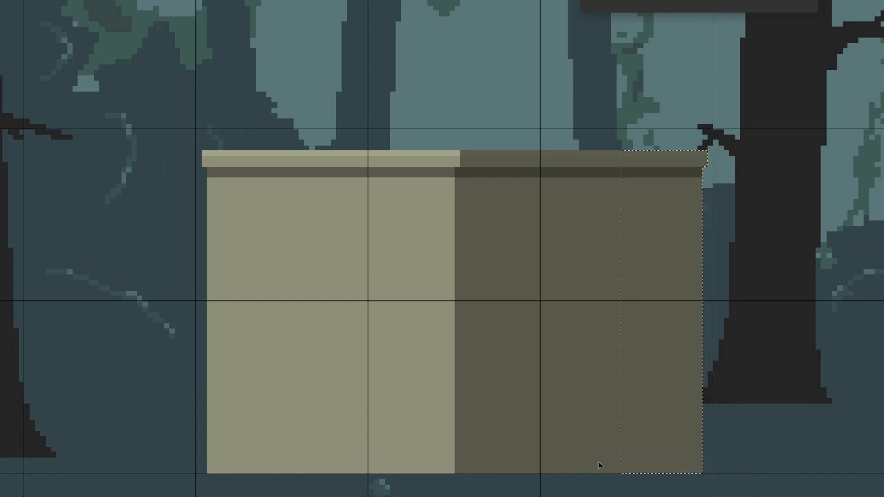
# Draw a dark outline down the block's left edge from corner to bottom.
pyautogui.scroll(1, 196, 152)
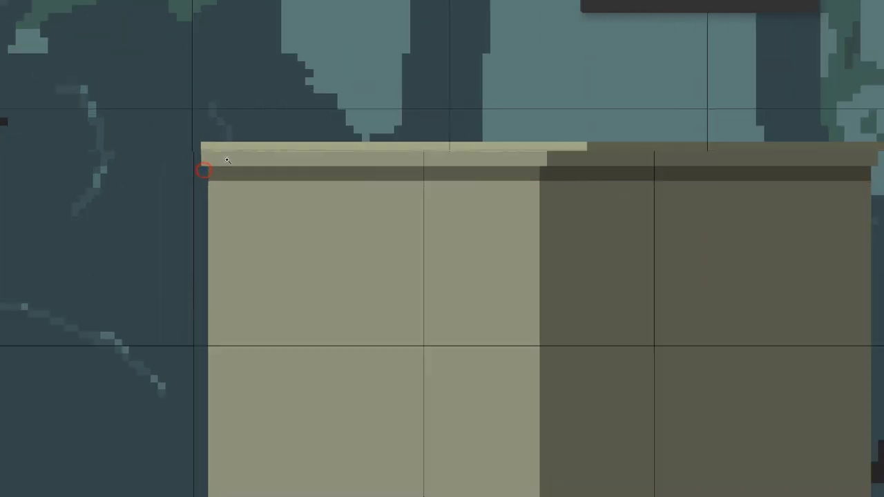
pyautogui.scroll(1, 196, 152)
pyautogui.moveTo(203, 174); pyautogui.dragTo(204, 228)
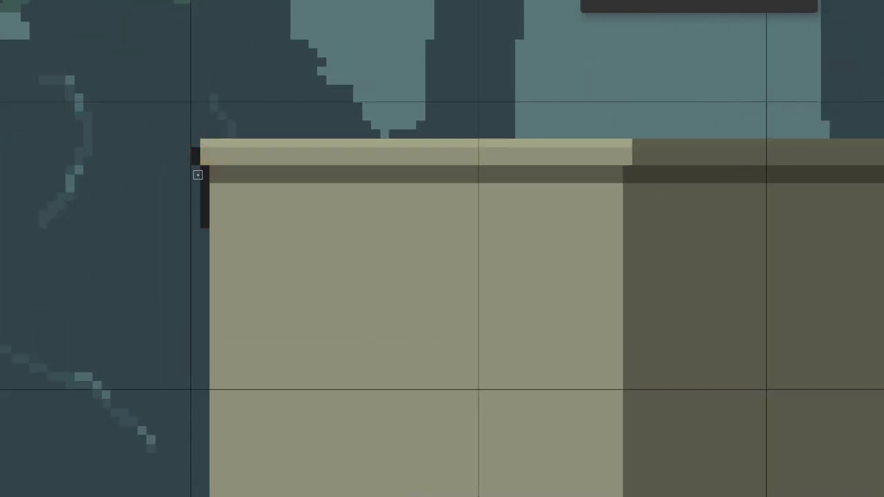
pyautogui.click(198, 170)
pyautogui.moveTo(205, 193); pyautogui.dragTo(205, 264)
pyautogui.moveTo(207, 341); pyautogui.dragTo(210, 447)
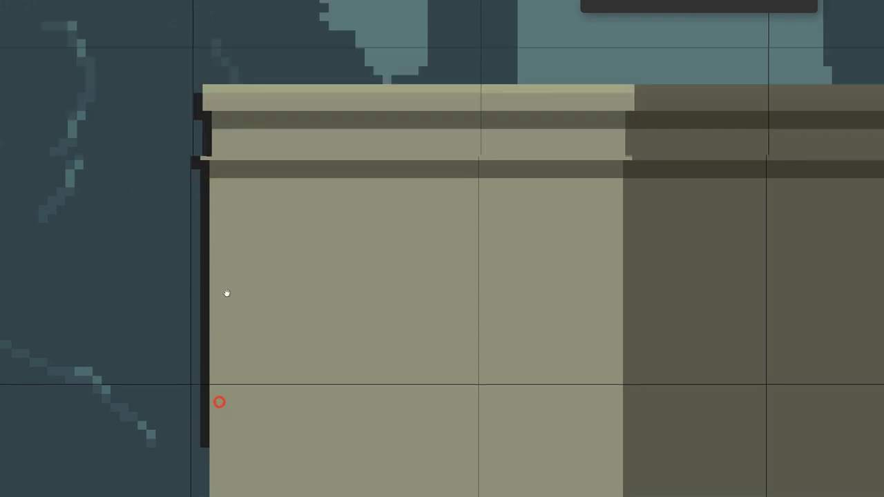
pyautogui.moveTo(219, 403)
pyautogui.mouseDown()
pyautogui.moveTo(223, 242)
pyautogui.moveTo(226, 470)
pyautogui.mouseUp()
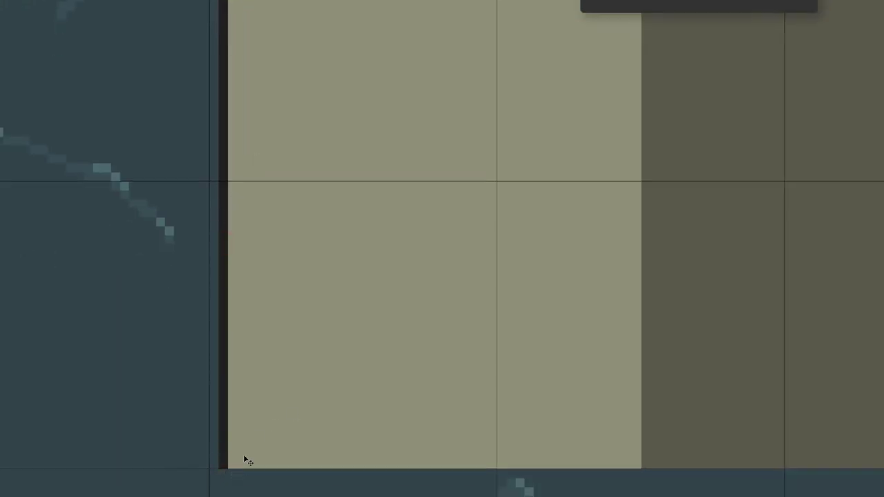
# Outline the right edge, erase its overshoot, and draw a dark line along the top edge.
pyautogui.scroll(-2, 245, 460)
pyautogui.scroll(-2, 521, 248)
pyautogui.scroll(2, 634, 201)
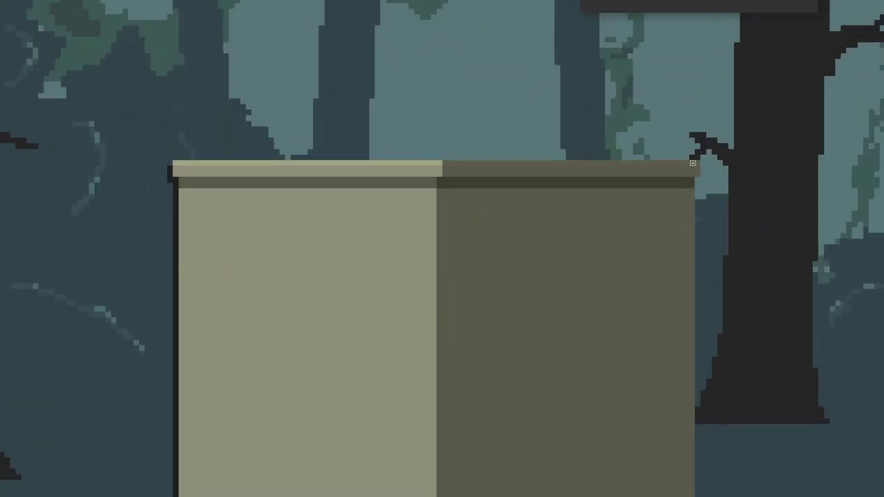
pyautogui.moveTo(702, 169); pyautogui.dragTo(697, 227)
pyautogui.moveTo(697, 190)
pyautogui.mouseDown()
pyautogui.moveTo(694, 446)
pyautogui.moveTo(691, 439)
pyautogui.mouseUp()
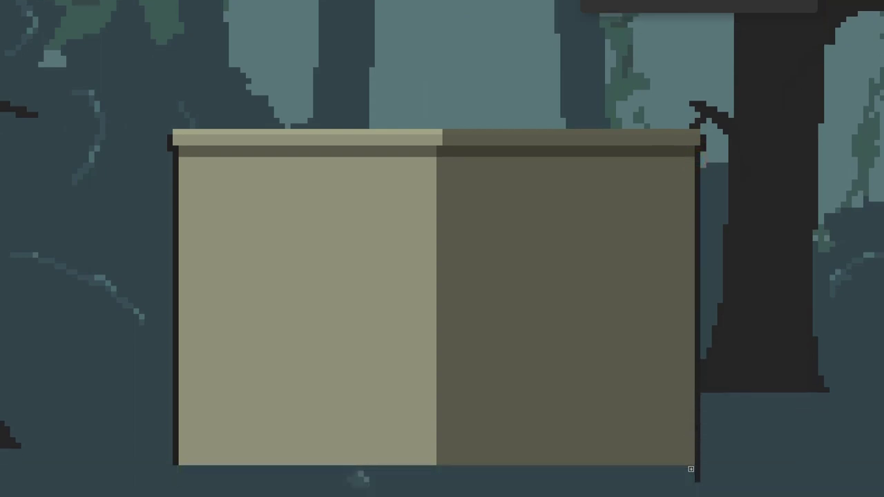
pyautogui.press('e')
pyautogui.moveTo(695, 470); pyautogui.dragTo(696, 482)
pyautogui.click(171, 132)
pyautogui.moveTo(700, 129)
pyautogui.mouseDown()
pyautogui.moveTo(319, 115)
pyautogui.moveTo(190, 137)
pyautogui.mouseUp()
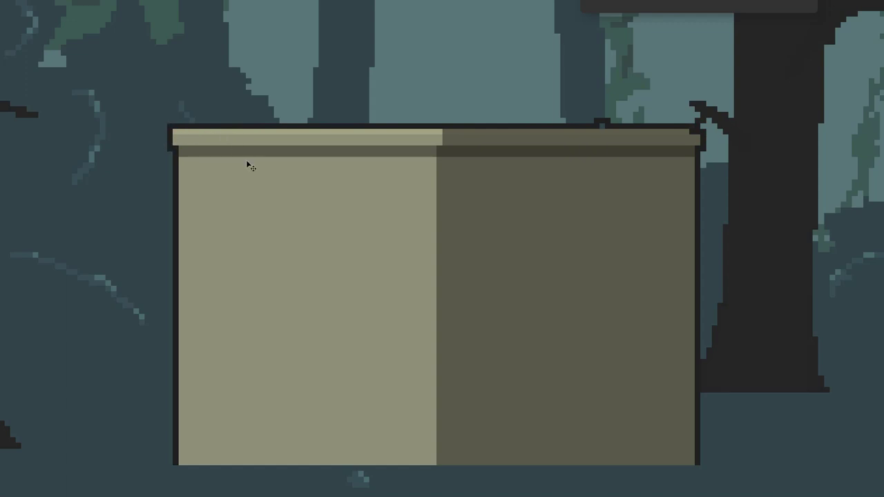
# Undo the top-edge outline and paint a small light notch into the left shadow band.
pyautogui.hotkey('ctrl', 'z')
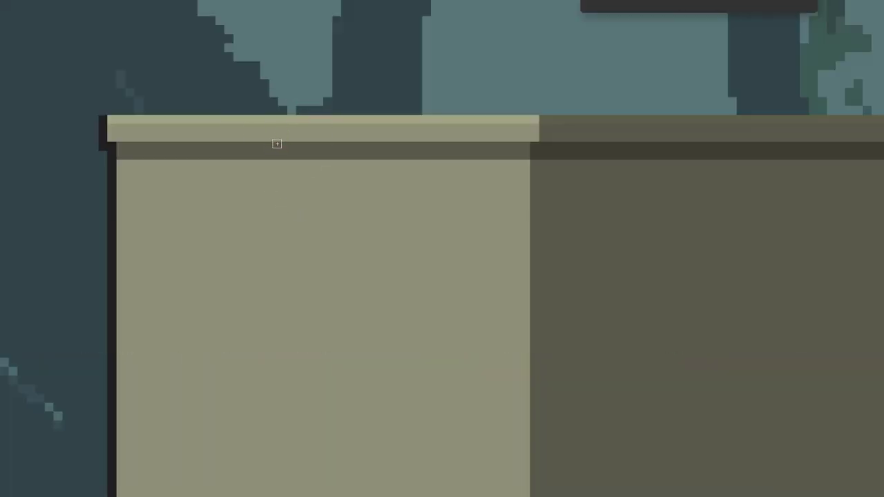
pyautogui.moveTo(283, 146)
pyautogui.mouseDown()
pyautogui.moveTo(273, 155)
pyautogui.moveTo(309, 155)
pyautogui.moveTo(274, 155)
pyautogui.mouseUp()
pyautogui.scroll(-3, 291, 204)
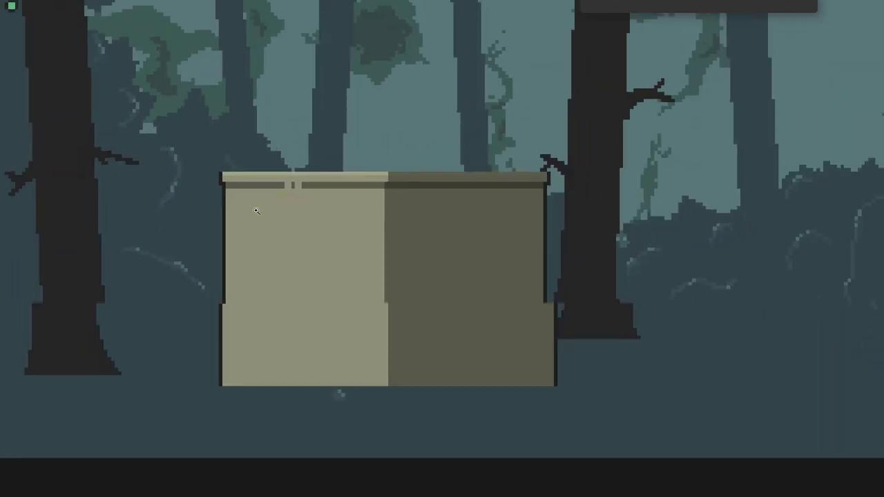
pyautogui.scroll(2, 281, 206)
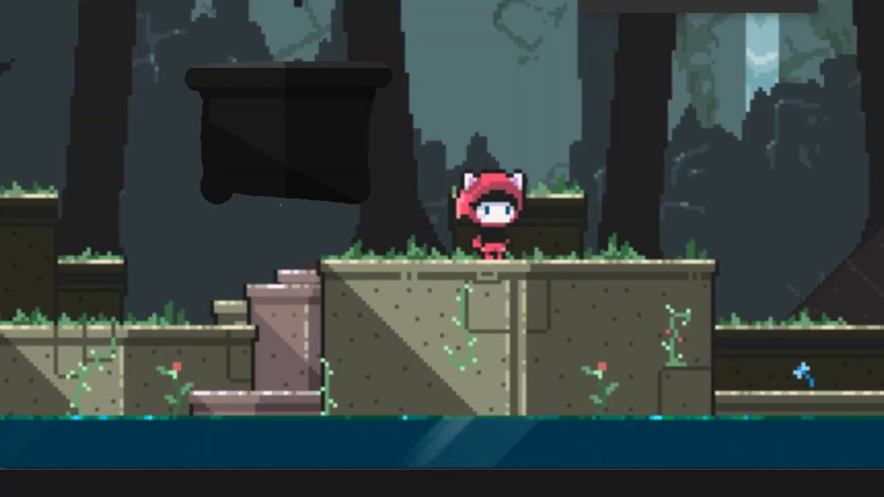
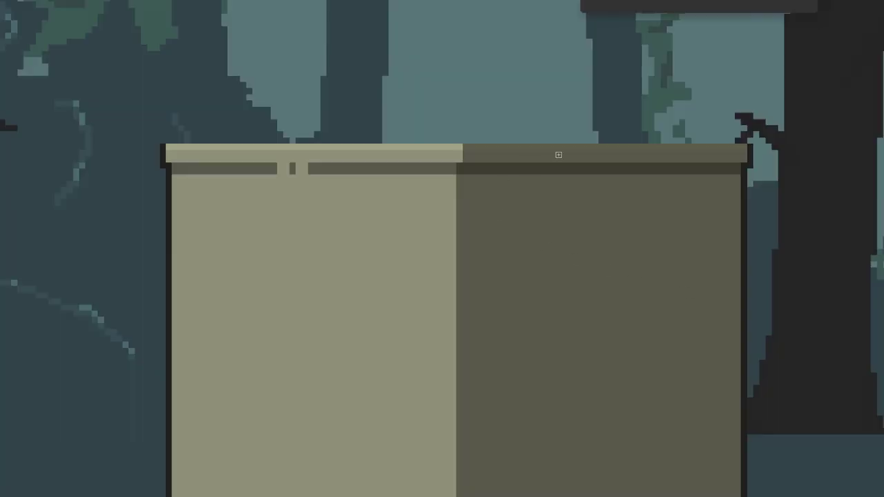
# Break the dark top stripe with lighter pixel gaps.
pyautogui.click(726, 162)
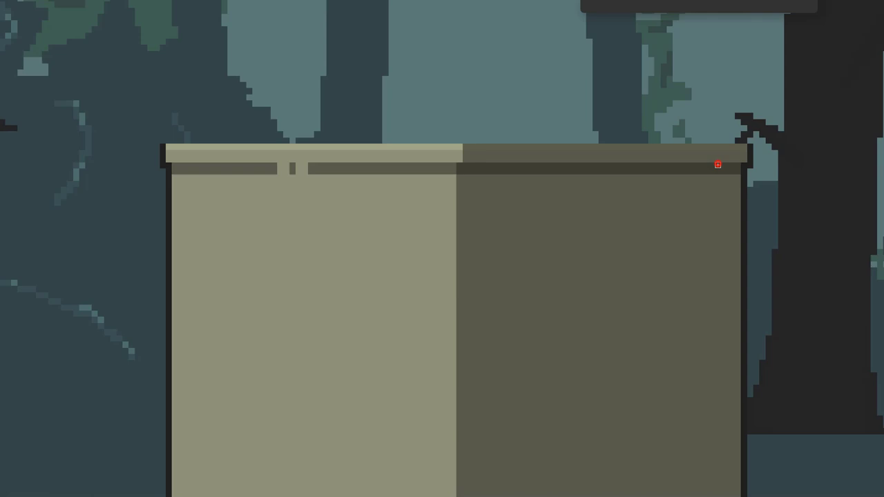
pyautogui.click(718, 166)
pyautogui.click(705, 164)
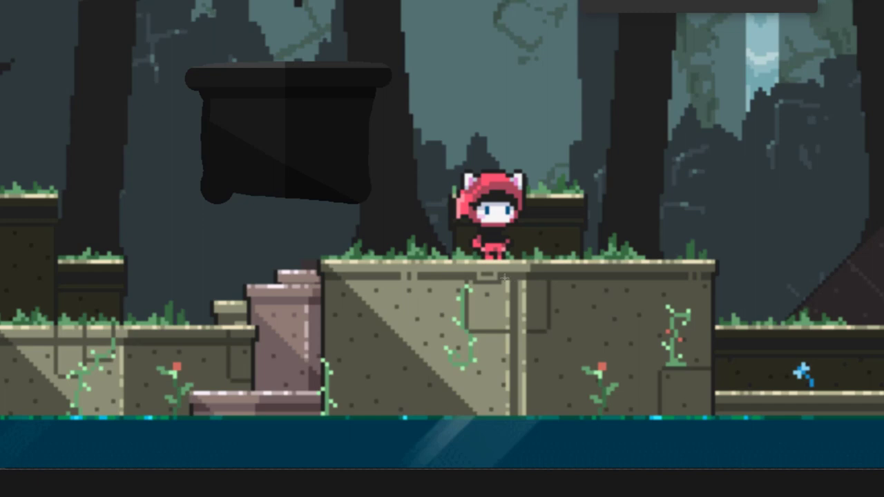
# Measure the reference pillar, then paint a dark vertical seam down the block to its bottom edge.
pyautogui.moveTo(505, 277); pyautogui.dragTo(528, 417)
pyautogui.scroll(5, 463, 294)
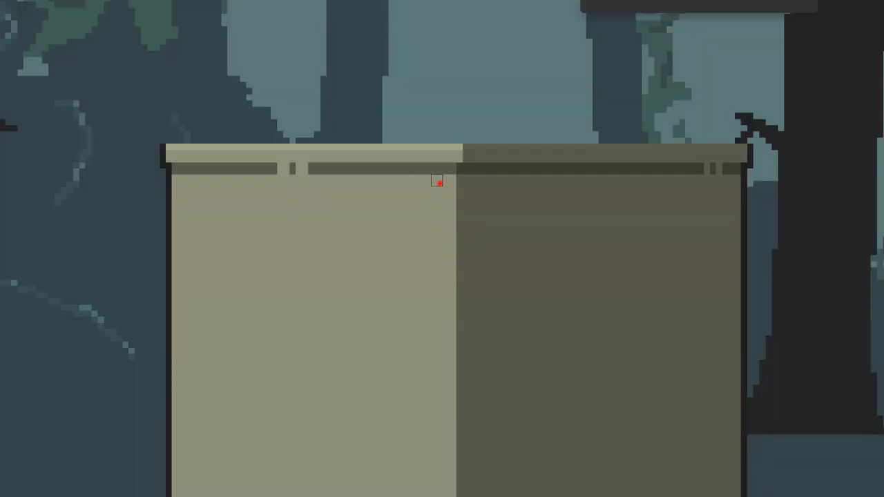
pyautogui.moveTo(438, 181); pyautogui.dragTo(426, 469)
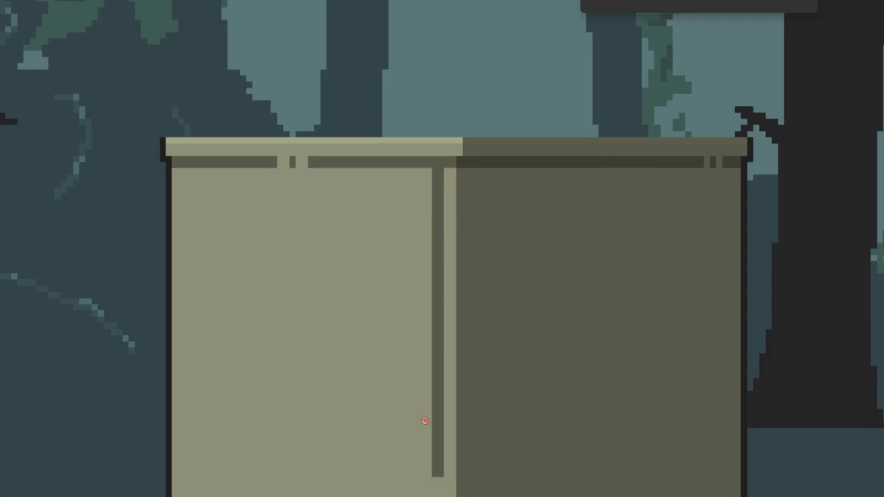
pyautogui.moveTo(422, 420); pyautogui.dragTo(430, 352)
pyautogui.moveTo(443, 398); pyautogui.dragTo(443, 422)
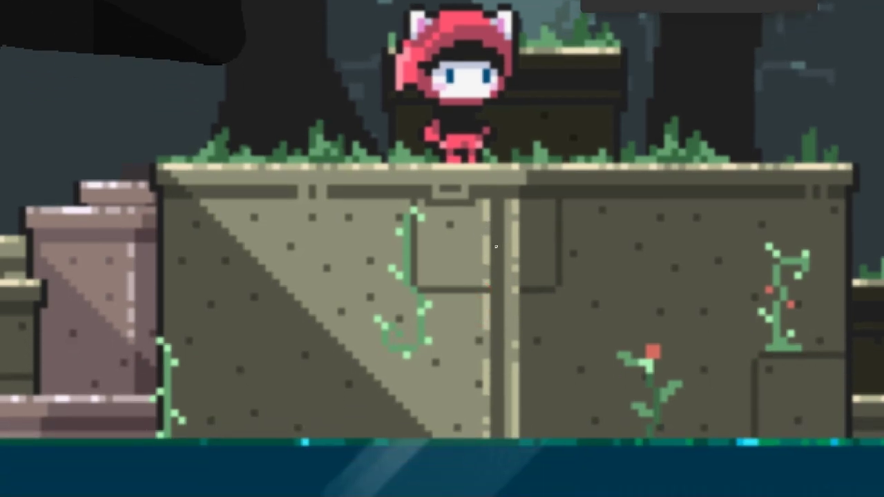
# Sample pale olive tones from the reference stone block using the Color panel (F6).
pyautogui.press('F6')
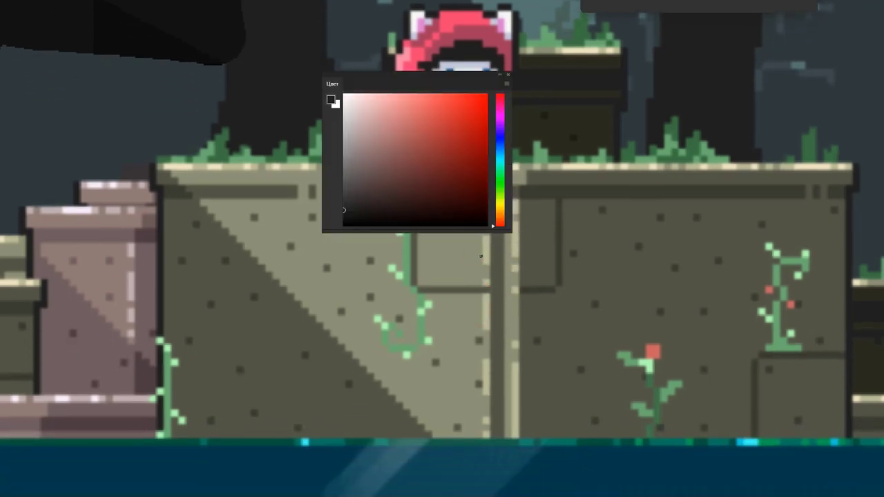
pyautogui.keyDown('alt'); pyautogui.click(464, 264); pyautogui.keyUp('alt')
pyautogui.keyDown('alt'); pyautogui.click(477, 260); pyautogui.keyUp('alt')
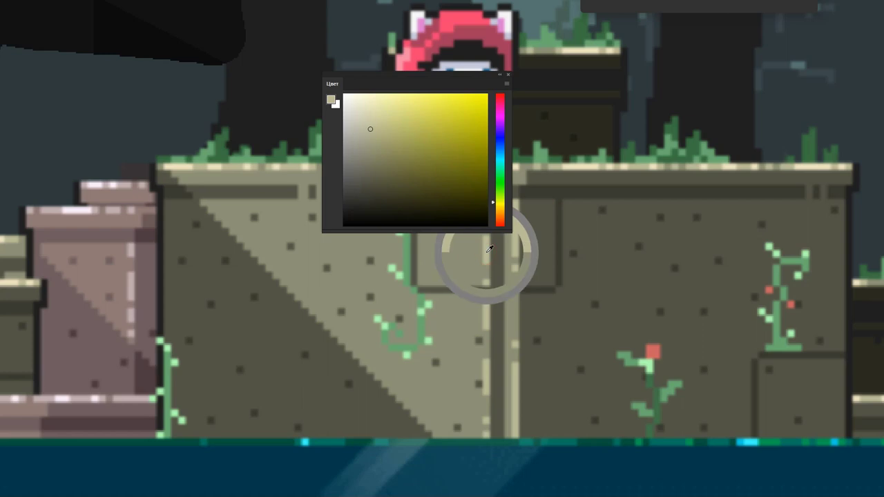
pyautogui.keyDown('alt'); pyautogui.click(487, 250); pyautogui.keyUp('alt')
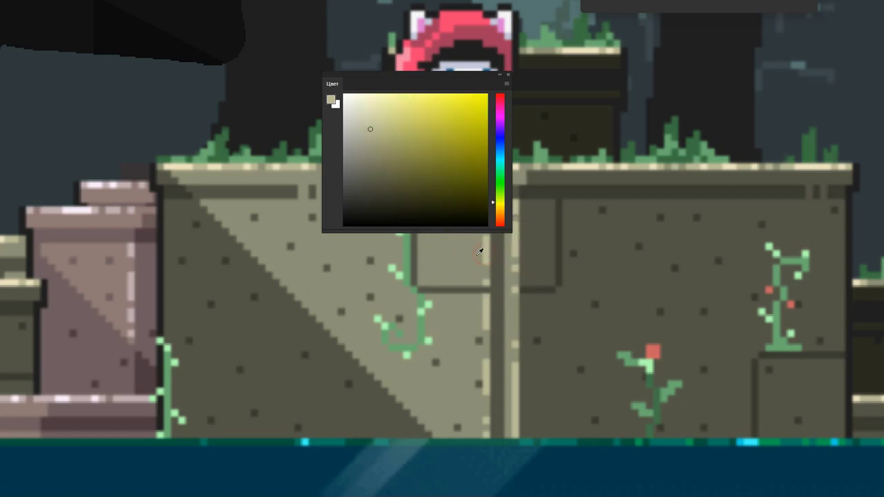
pyautogui.keyDown('alt'); pyautogui.click(475, 257); pyautogui.keyUp('alt')
pyautogui.keyDown('alt'); pyautogui.click(476, 257); pyautogui.keyUp('alt')
pyautogui.keyDown('alt'); pyautogui.click(474, 257); pyautogui.keyUp('alt')
pyautogui.keyDown('alt'); pyautogui.click(483, 253); pyautogui.keyUp('alt')
pyautogui.keyDown('alt'); pyautogui.click(467, 258); pyautogui.keyUp('alt')
pyautogui.keyDown('alt'); pyautogui.click(487, 254); pyautogui.keyUp('alt')
pyautogui.keyDown('alt'); pyautogui.click(477, 258); pyautogui.keyUp('alt')
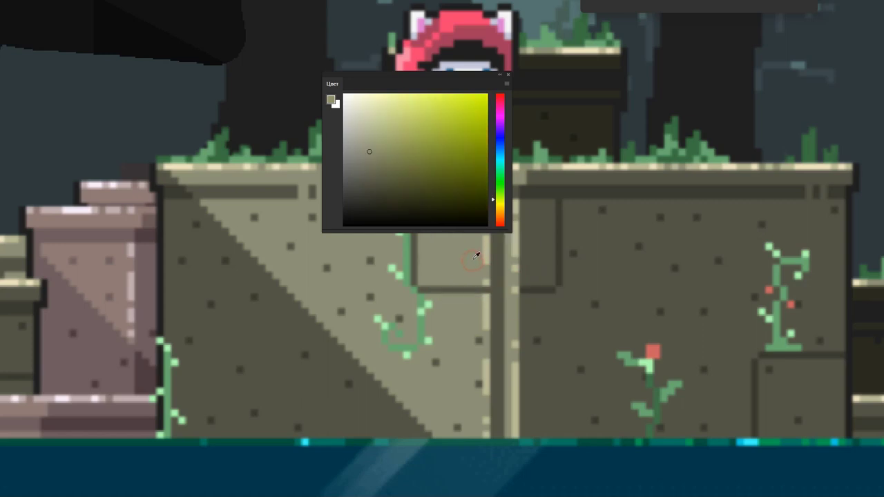
pyautogui.keyDown('alt'); pyautogui.click(486, 250); pyautogui.keyUp('alt')
# Shift a sampled greener olive toward yellow and choose a lighter beige highlight shade.
pyautogui.scroll(3, 479, 260)
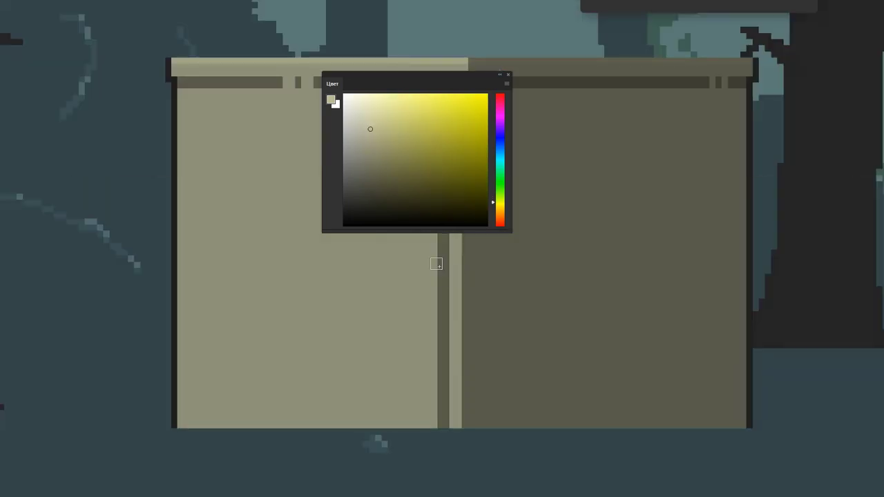
pyautogui.keyDown('alt'); pyautogui.click(413, 271); pyautogui.keyUp('alt')
pyautogui.moveTo(460, 88); pyautogui.dragTo(654, 129)
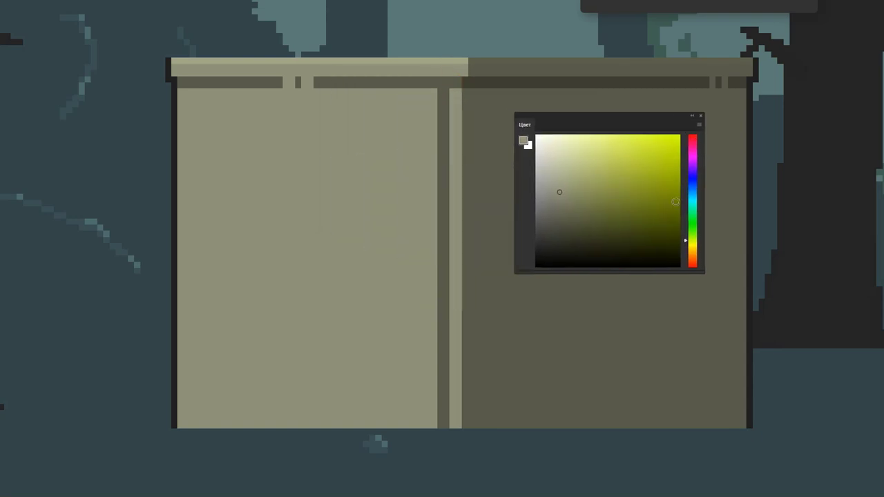
pyautogui.moveTo(689, 242); pyautogui.dragTo(689, 245)
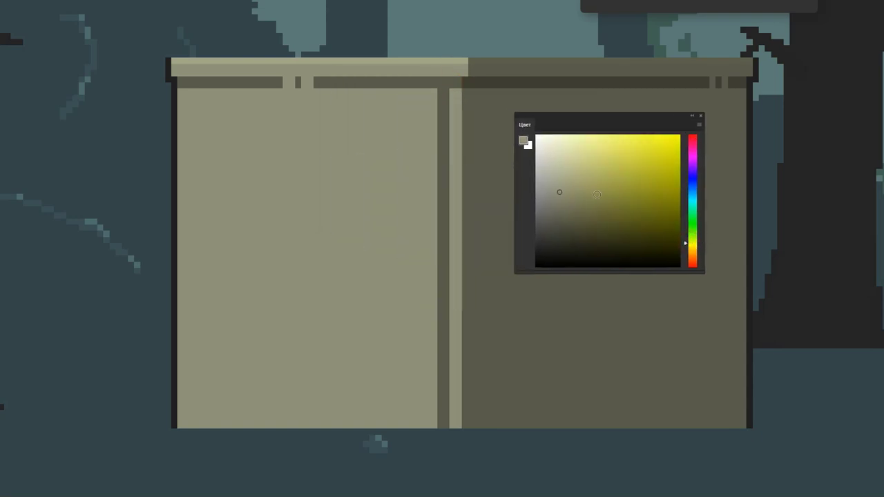
pyautogui.click(563, 165)
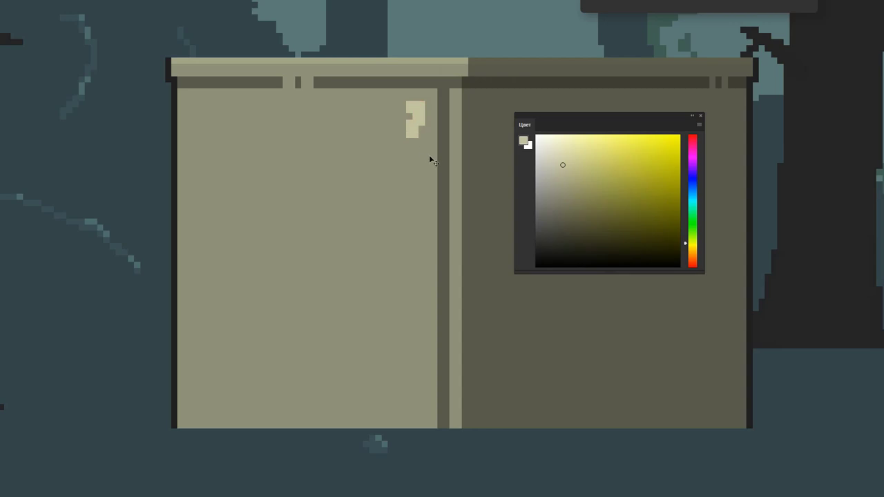
# Draw a light beige highlight line down the left side of the seam.
pyautogui.press('super')
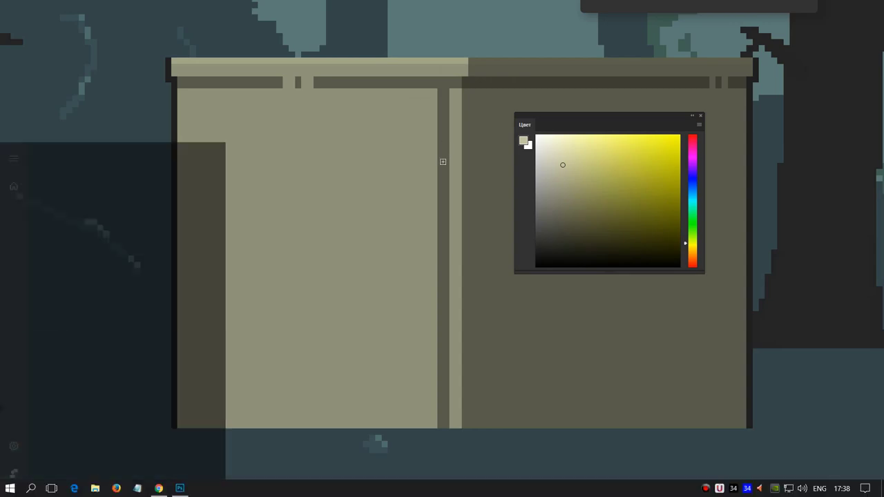
pyautogui.press('super')
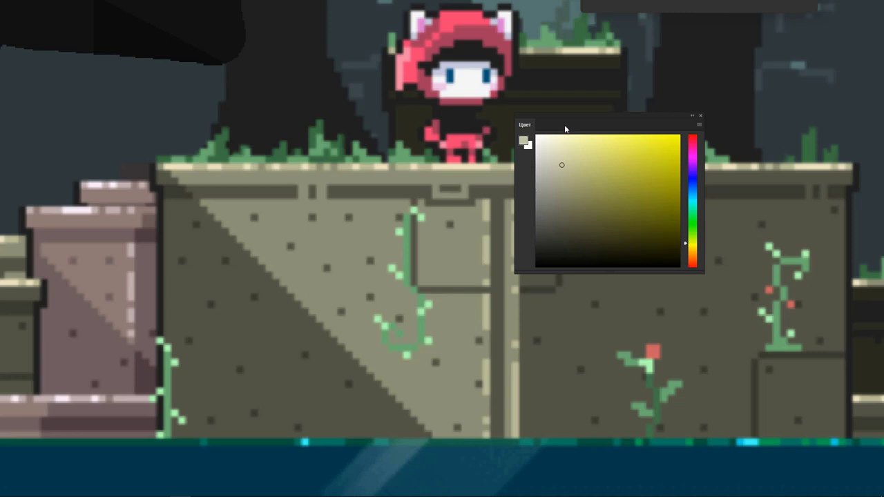
pyautogui.moveTo(565, 130); pyautogui.dragTo(617, 132)
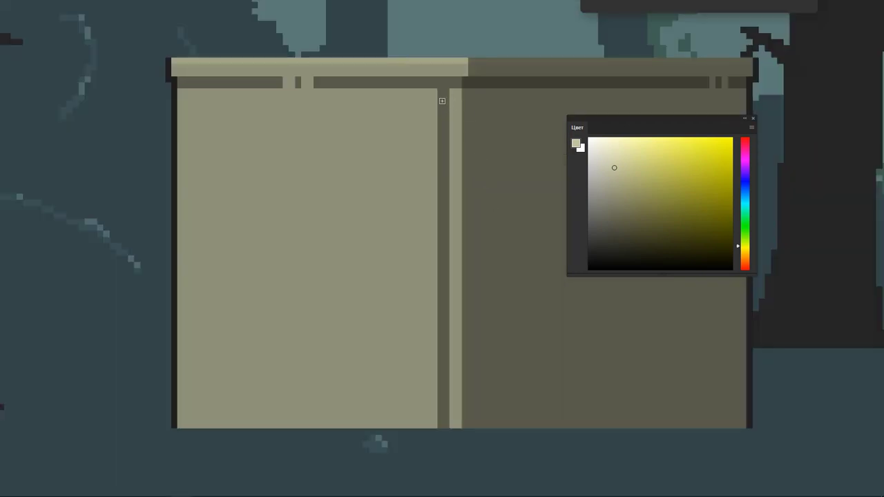
pyautogui.moveTo(435, 91); pyautogui.dragTo(434, 243)
pyautogui.hotkey('ctrl', 'z')
pyautogui.moveTo(434, 194); pyautogui.dragTo(434, 356)
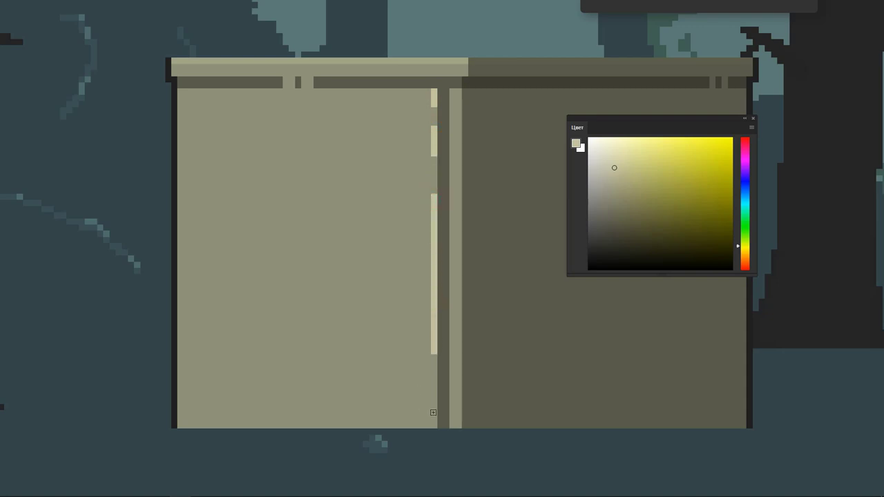
pyautogui.moveTo(433, 417); pyautogui.dragTo(434, 386)
# Add light highlight dashes and a dot along the right side of the seam.
pyautogui.moveTo(457, 290); pyautogui.dragTo(458, 189)
pyautogui.moveTo(458, 108); pyautogui.dragTo(457, 138)
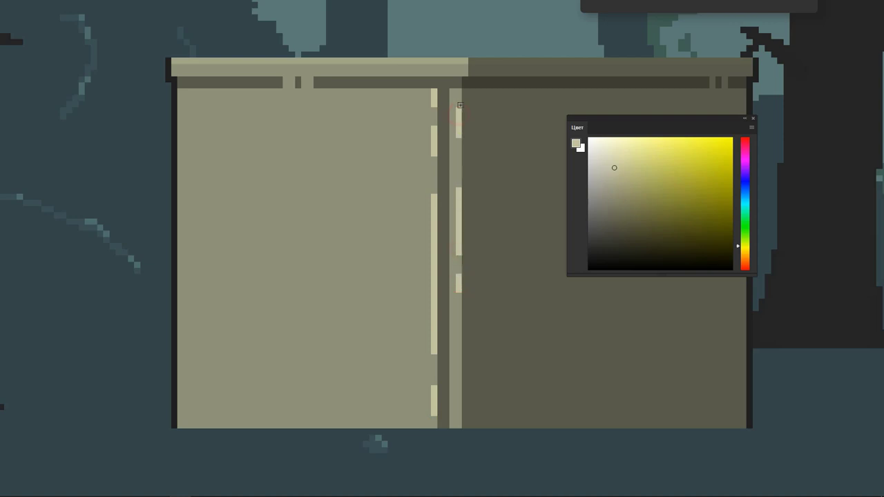
pyautogui.click(459, 93)
pyautogui.moveTo(457, 362); pyautogui.dragTo(458, 421)
pyautogui.click(458, 332)
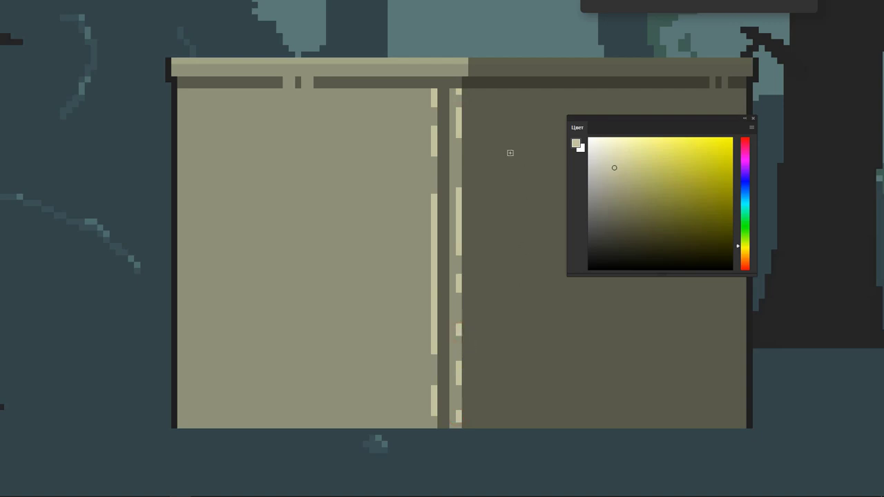
pyautogui.click(458, 193)
# Break the right highlight line with the darker olive-grey seam colour.
pyautogui.keyDown('alt'); pyautogui.click(461, 178); pyautogui.keyUp('alt')
pyautogui.click(458, 198)
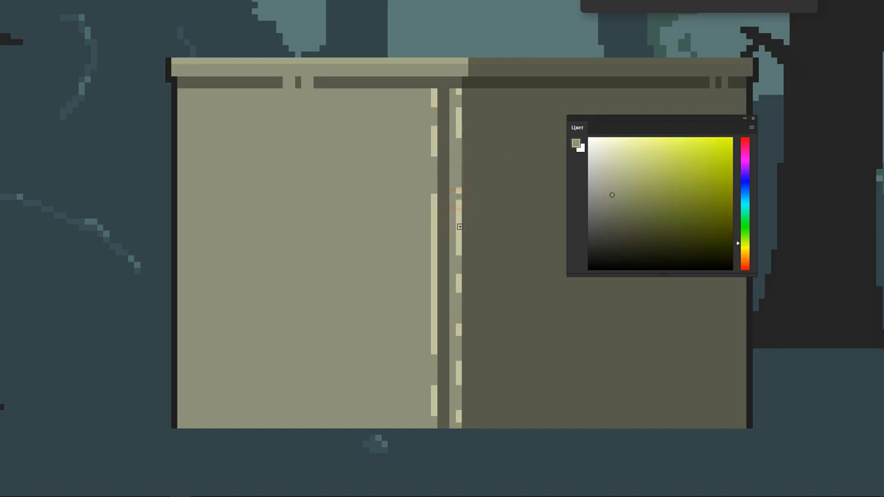
pyautogui.click(458, 247)
pyautogui.click(459, 237)
pyautogui.click(457, 285)
# Re-sample the light stripe colour and add a light pixel to the right highlight line.
pyautogui.click(459, 271)
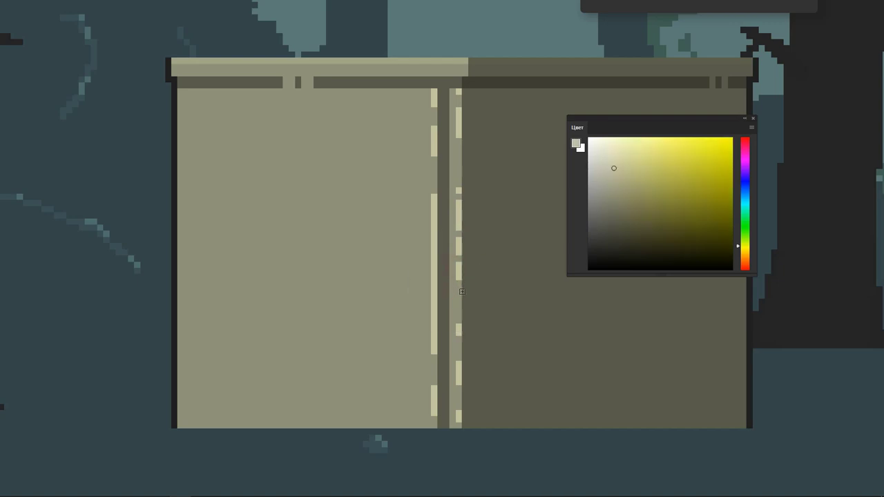
pyautogui.click(458, 275)
pyautogui.click(459, 271)
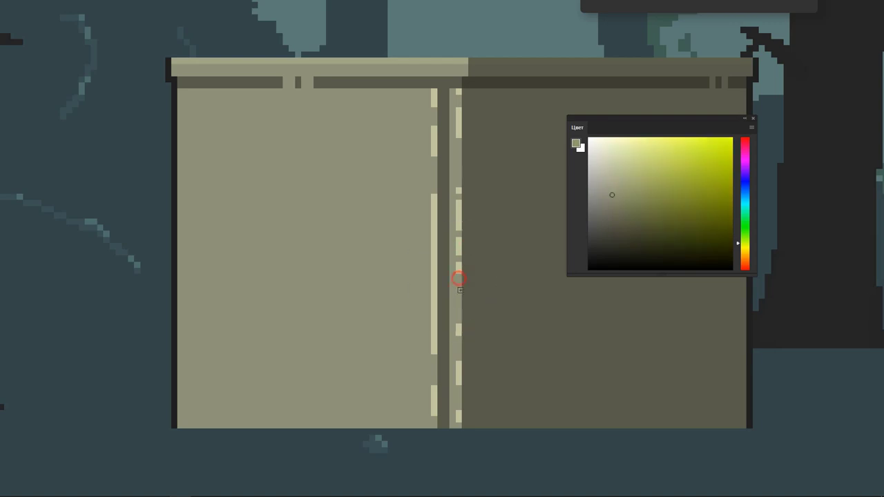
pyautogui.click(458, 219)
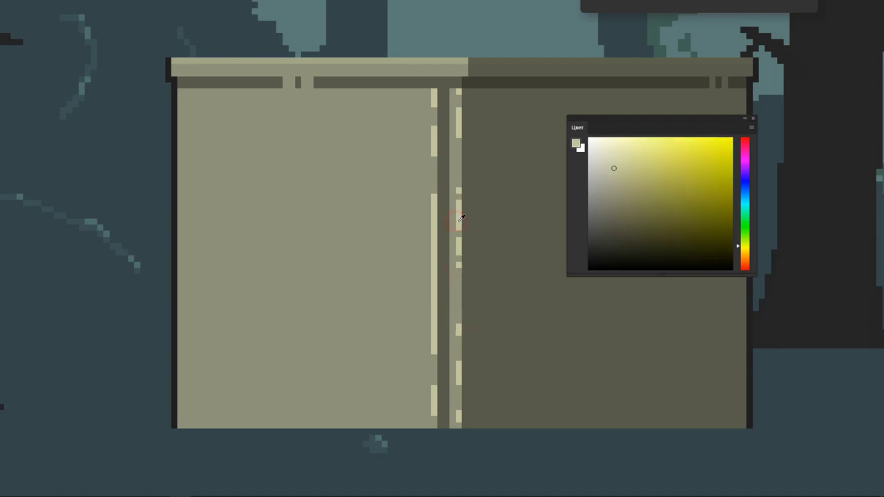
pyautogui.click(459, 185)
pyautogui.click(458, 148)
pyautogui.click(459, 315)
pyautogui.scroll(-3, 469, 349)
pyautogui.scroll(-2, 470, 349)
pyautogui.scroll(6, 484, 221)
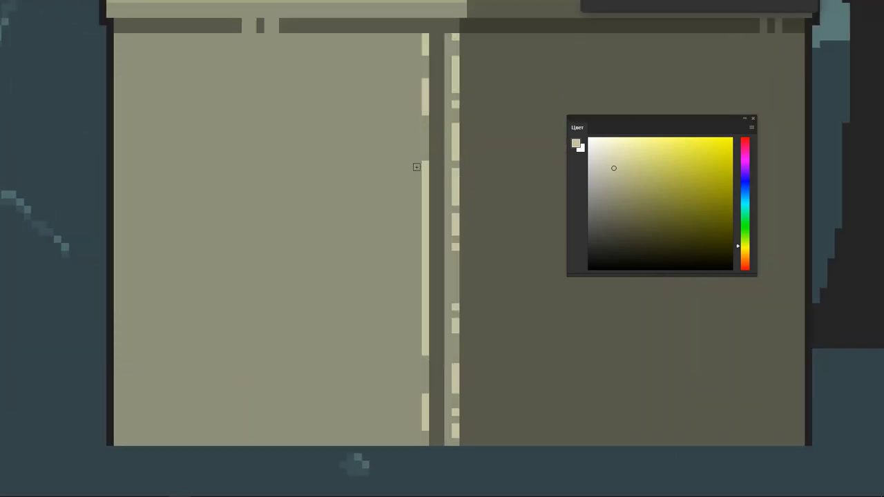
# Break the left highlight line into shorter dashes with a darker wall colour.
pyautogui.click(410, 193)
pyautogui.scroll(-5, 428, 201)
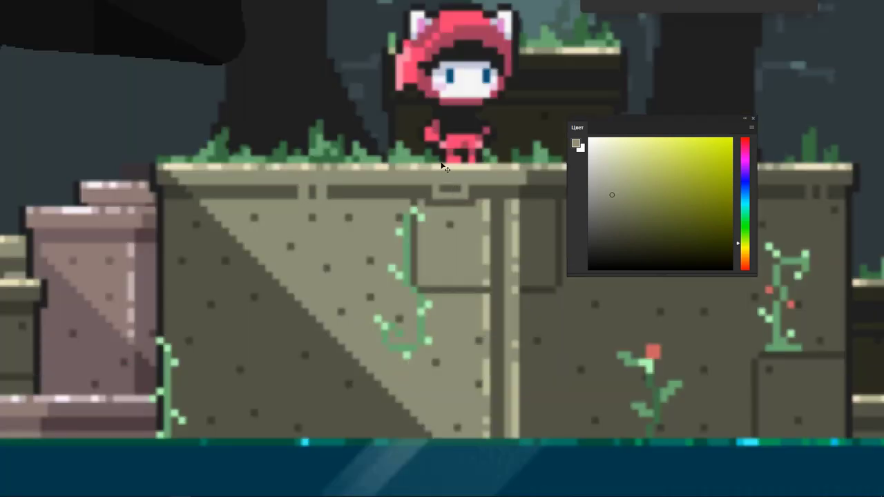
pyautogui.scroll(5, 418, 130)
pyautogui.scroll(-5, 423, 122)
pyautogui.scroll(5, 429, 180)
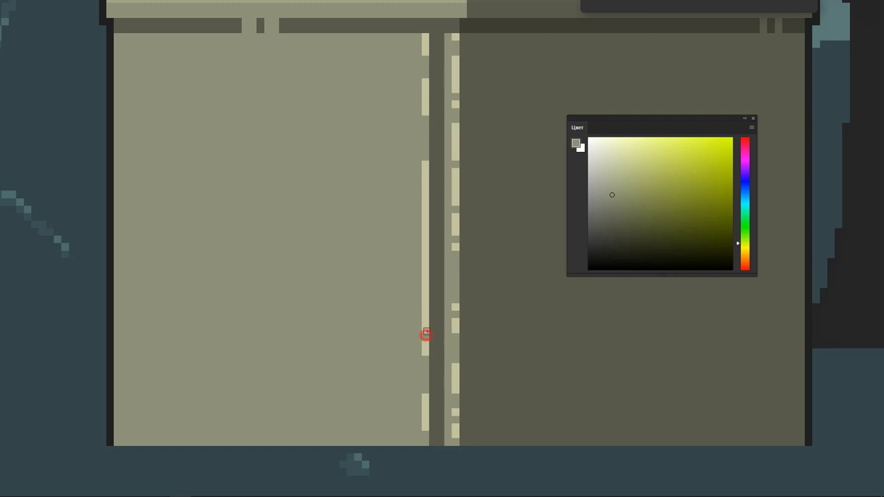
pyautogui.moveTo(426, 349); pyautogui.dragTo(426, 289)
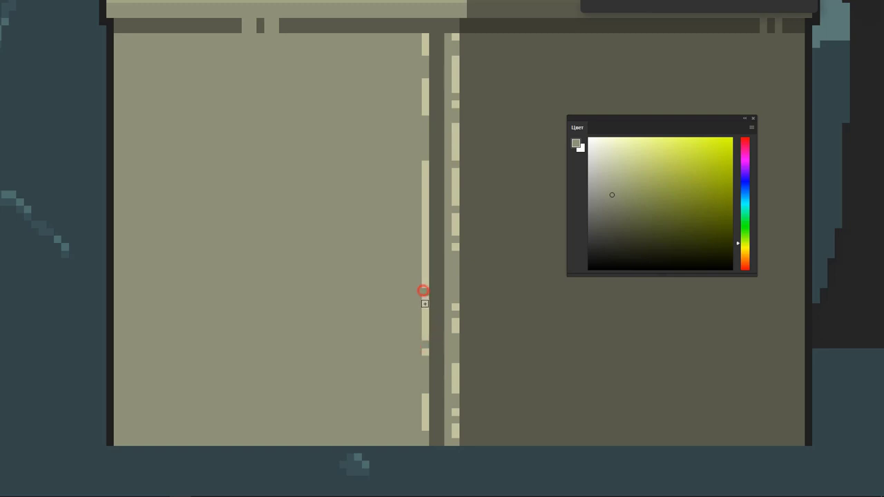
pyautogui.click(424, 209)
pyautogui.click(424, 239)
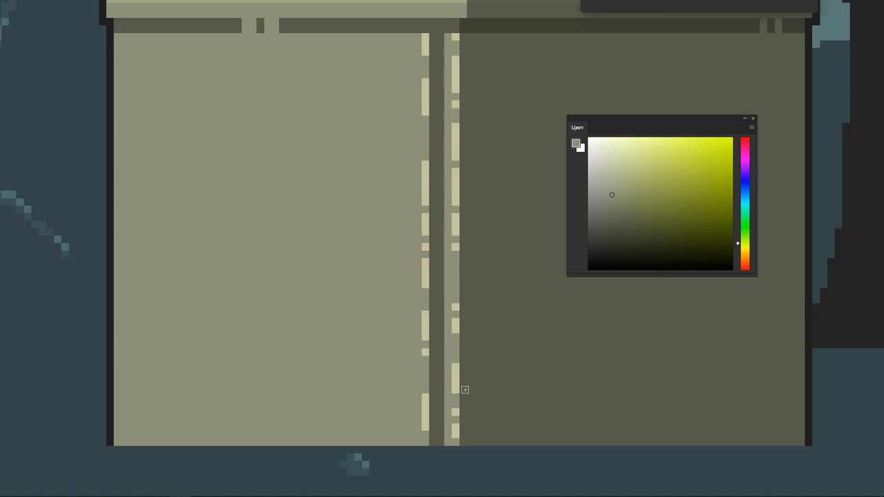
pyautogui.scroll(-3, 474, 346)
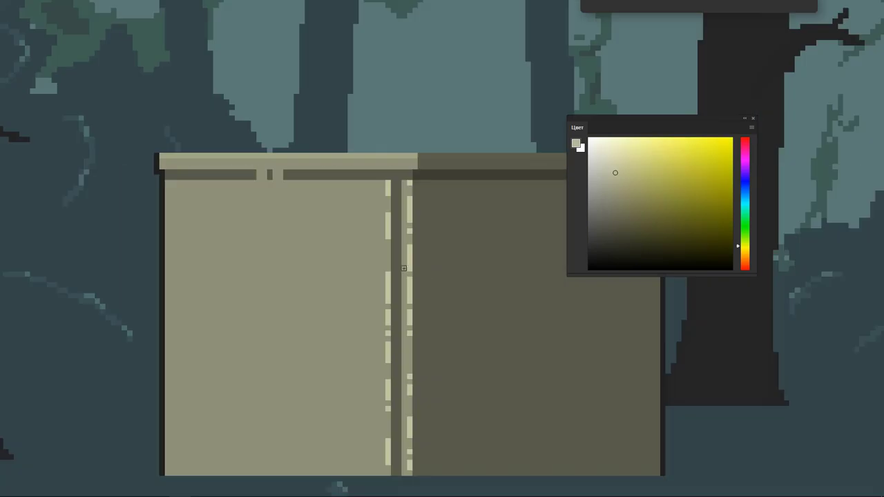
# Lighten the top ledge strip, then sample a darker olive and pan to the ledge top.
pyautogui.click(388, 279)
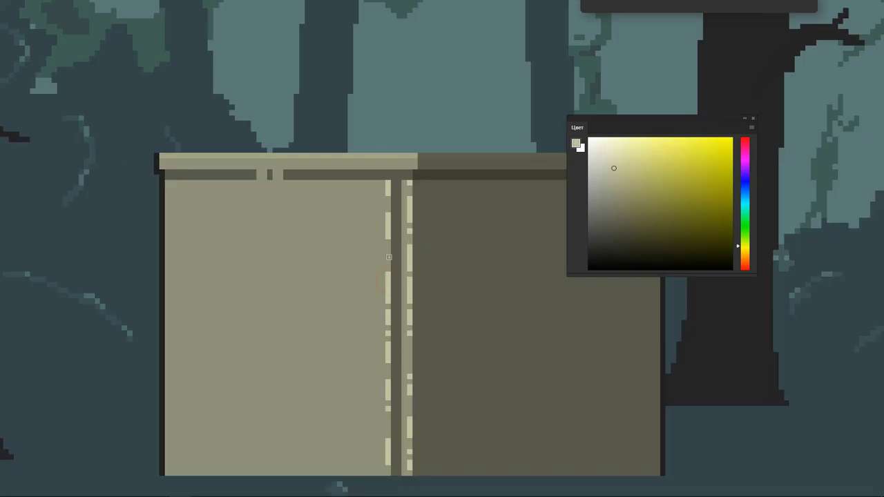
pyautogui.click(343, 154)
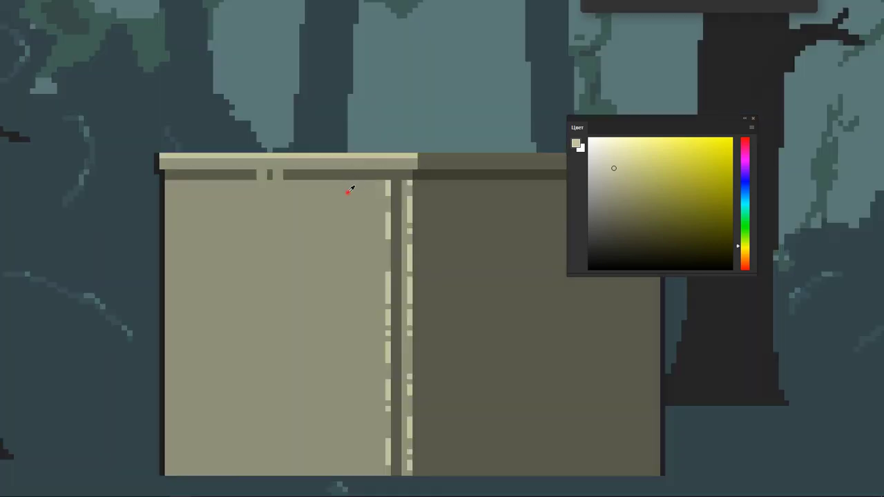
pyautogui.click(348, 191)
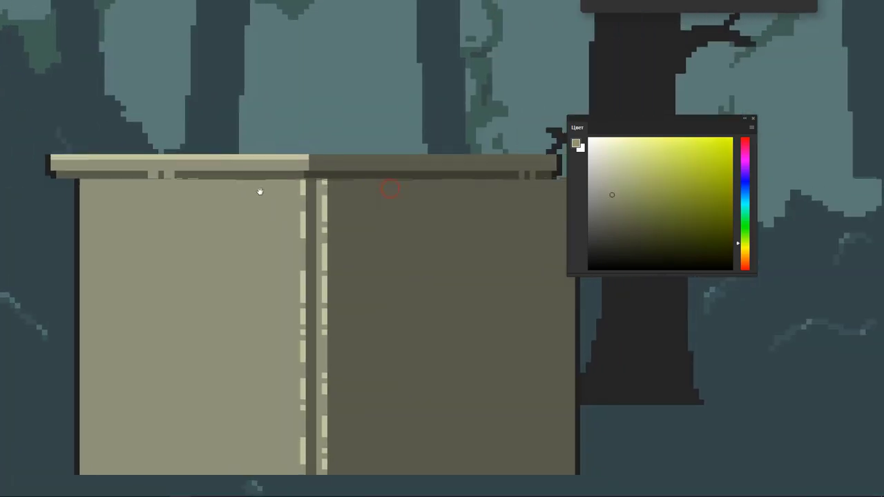
pyautogui.moveTo(260, 191); pyautogui.dragTo(199, 197)
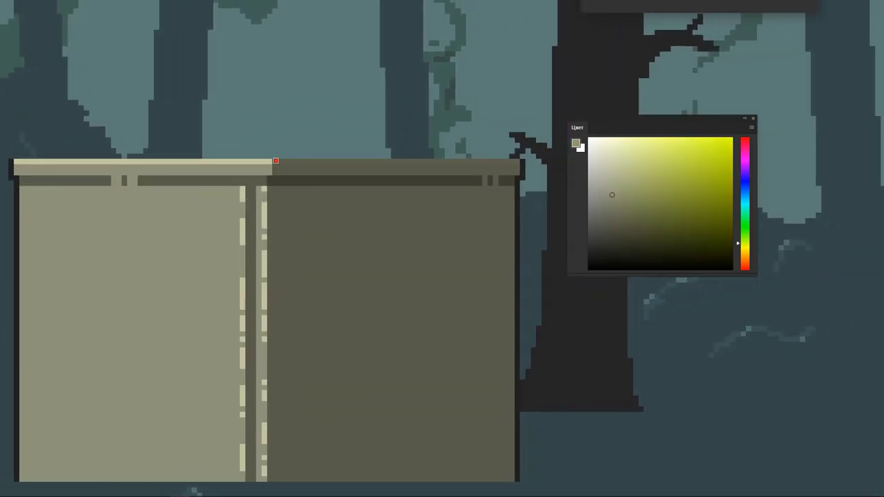
# Lighten the darker block's ledge top strip and sample ledge and wall tones.
pyautogui.moveTo(276, 161); pyautogui.dragTo(508, 160)
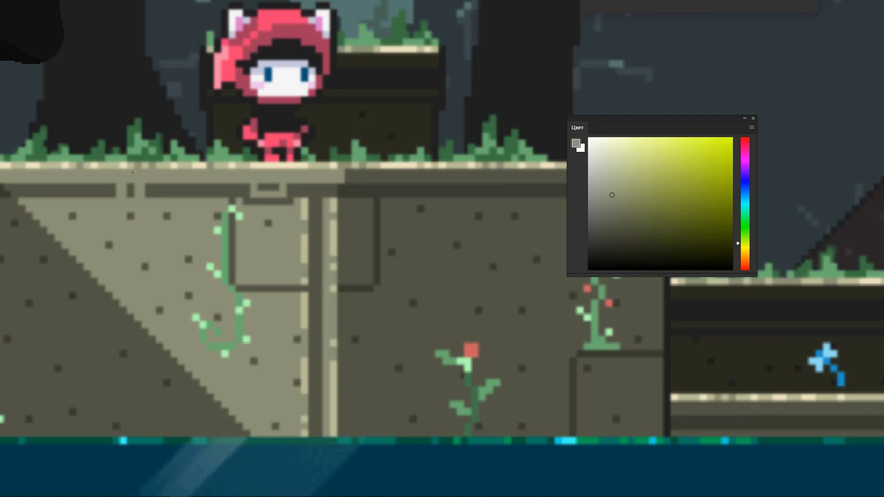
pyautogui.click(125, 163)
pyautogui.click(125, 163)
pyautogui.click(301, 211)
pyautogui.click(234, 160)
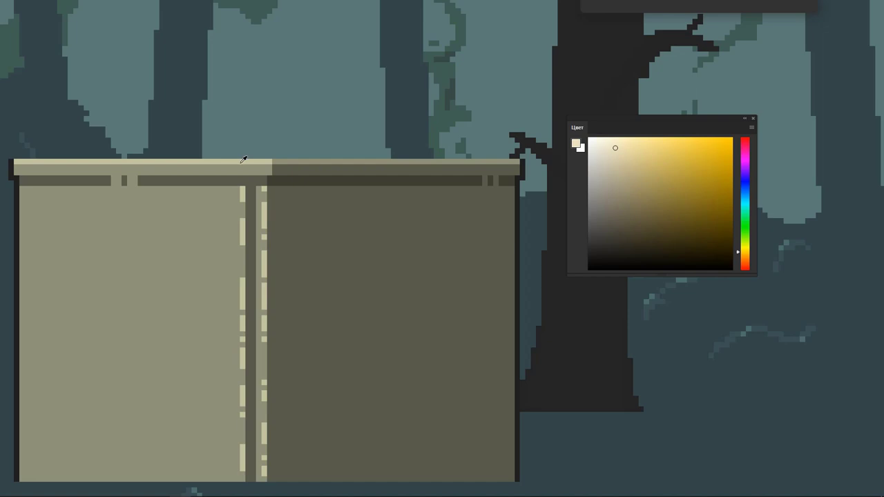
pyautogui.click(241, 162)
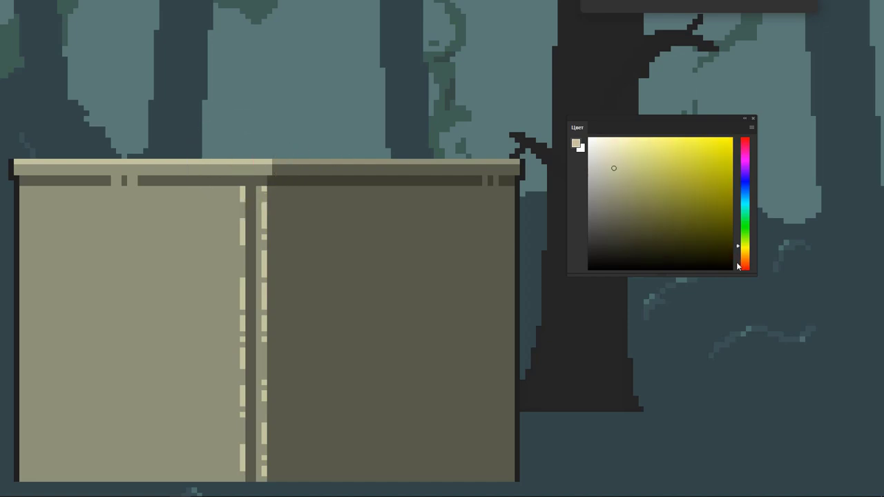
# Adjust the paint colour to a paler orange-yellow cream.
pyautogui.moveTo(744, 255); pyautogui.dragTo(746, 251)
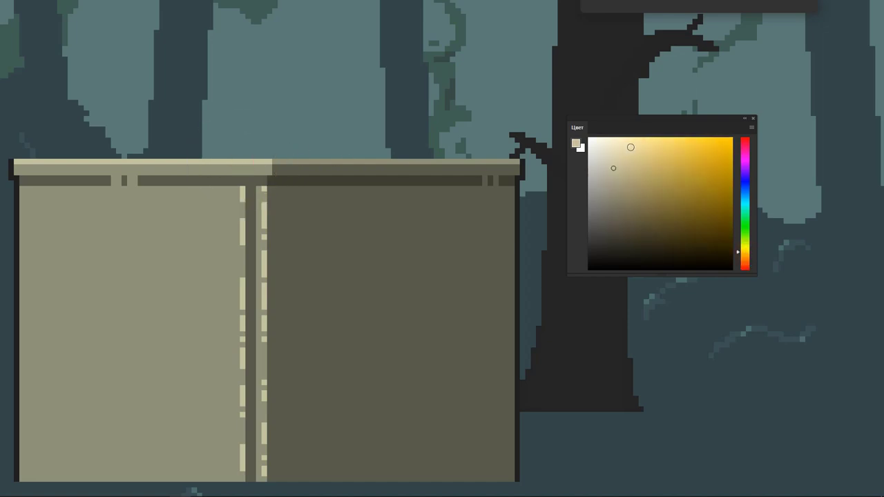
pyautogui.moveTo(614, 148); pyautogui.dragTo(616, 143)
pyautogui.scroll(2, 211, 163)
pyautogui.scroll(-3, 273, 171)
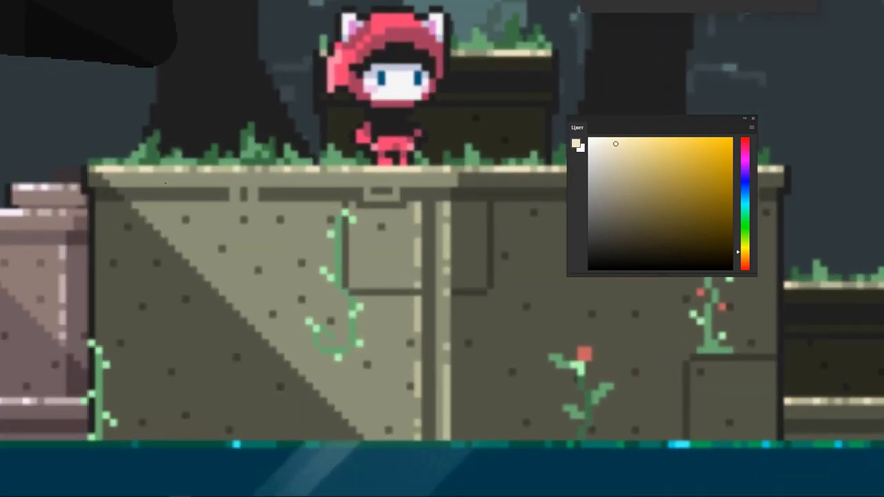
pyautogui.scroll(3, 182, 174)
# Pencil a broken row of pale cream dashes along the left block's ledge top edge.
pyautogui.moveTo(73, 172); pyautogui.dragTo(227, 182)
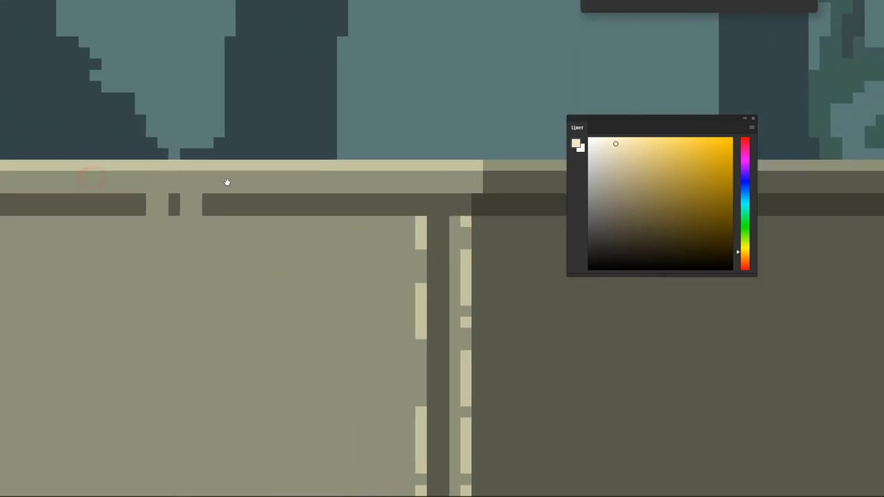
pyautogui.scroll(-2, 227, 181)
pyautogui.scroll(-1, 207, 181)
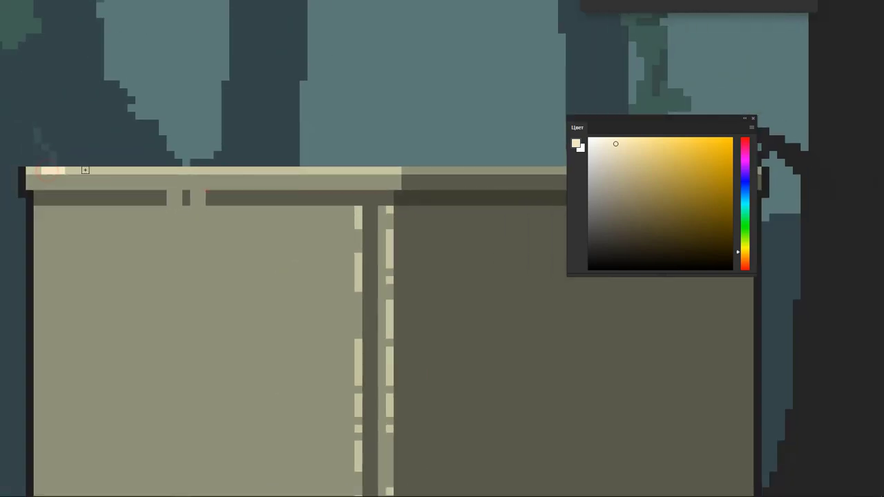
pyautogui.moveTo(89, 171); pyautogui.dragTo(147, 171)
pyautogui.click(170, 170)
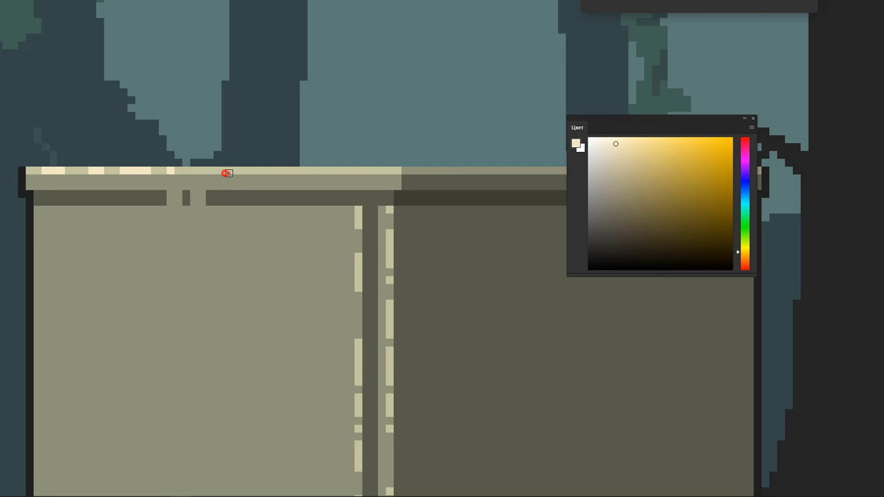
pyautogui.moveTo(226, 170); pyautogui.dragTo(241, 170)
pyautogui.click(280, 171)
pyautogui.moveTo(318, 171); pyautogui.dragTo(327, 171)
pyautogui.click(304, 171)
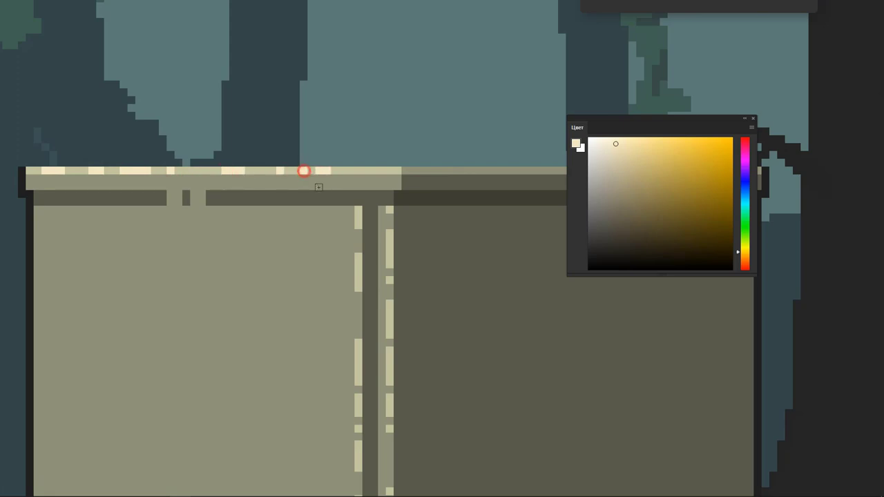
pyautogui.click(382, 171)
pyautogui.moveTo(369, 171); pyautogui.dragTo(356, 171)
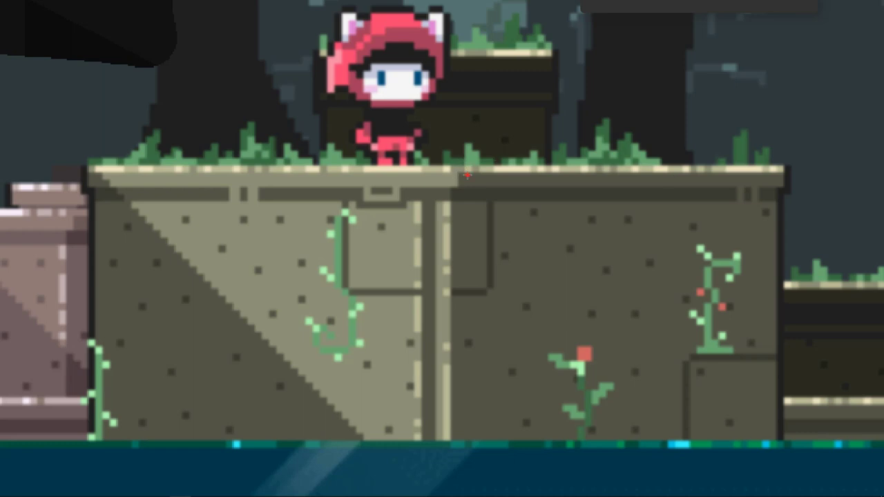
# Marquee the right ledge's top strip and paint highlight strokes inside it.
pyautogui.moveTo(467, 175); pyautogui.dragTo(770, 433)
pyautogui.moveTo(460, 166)
pyautogui.mouseDown()
pyautogui.moveTo(770, 205)
pyautogui.moveTo(769, 174)
pyautogui.mouseUp()
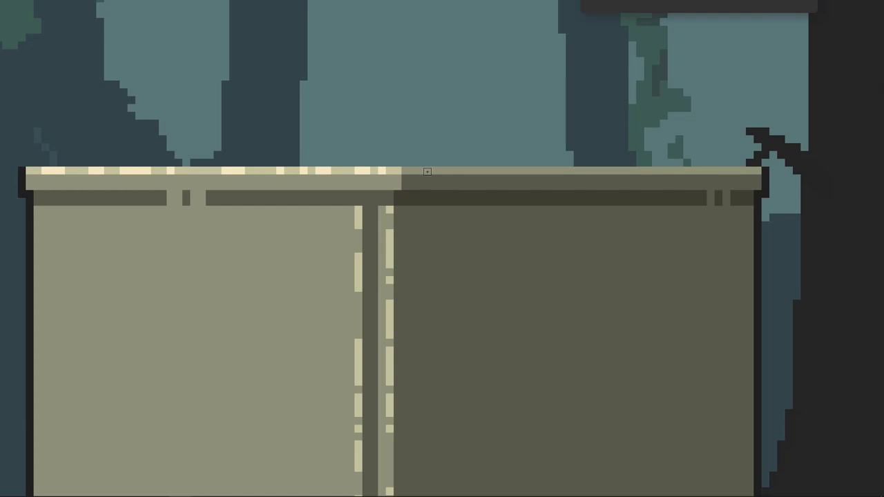
pyautogui.moveTo(437, 171)
pyautogui.mouseDown()
pyautogui.moveTo(421, 170)
pyautogui.moveTo(472, 170)
pyautogui.mouseUp()
pyautogui.moveTo(528, 169); pyautogui.dragTo(613, 170)
pyautogui.moveTo(677, 171)
pyautogui.mouseDown()
pyautogui.moveTo(622, 163)
pyautogui.moveTo(762, 171)
pyautogui.mouseUp()
pyautogui.hotkey('ctrl', 'z')
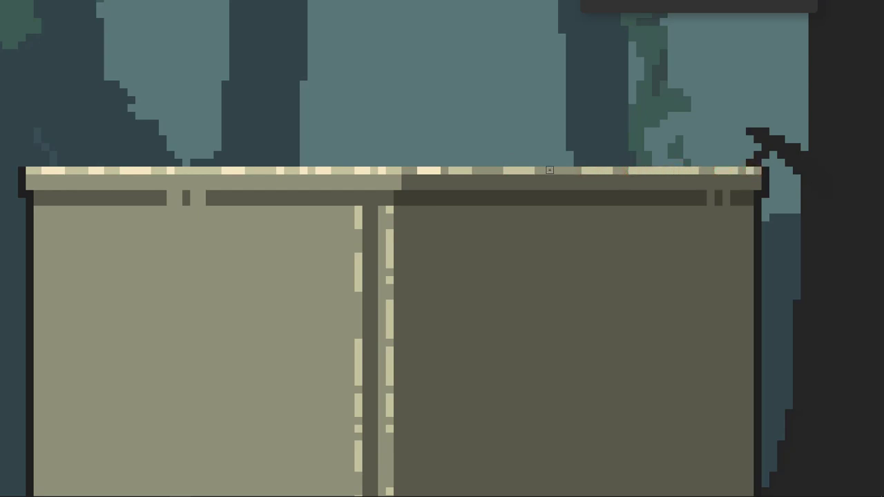
# Add single highlight pixels along the right ledge top using the sampled highlight colour.
pyautogui.keyDown('alt'); pyautogui.click(430, 168); pyautogui.keyUp('alt')
pyautogui.click(508, 170)
pyautogui.click(529, 169)
pyautogui.click(601, 170)
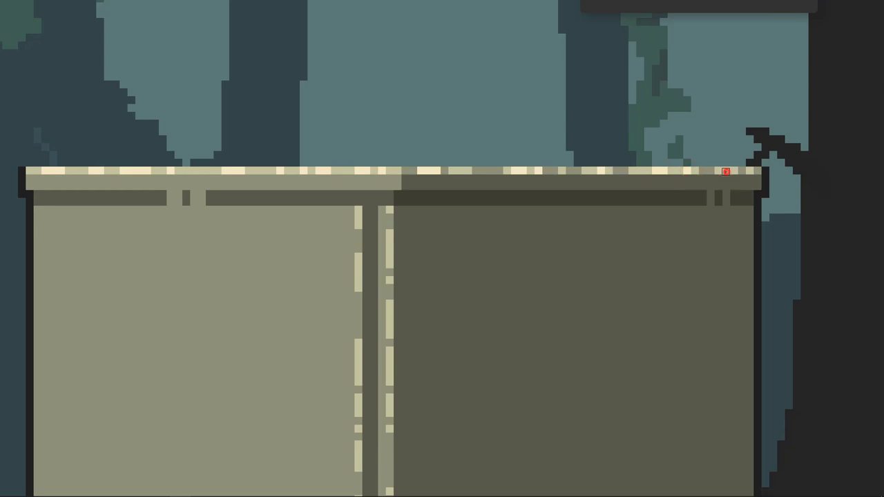
pyautogui.scroll(-2, 408, 273)
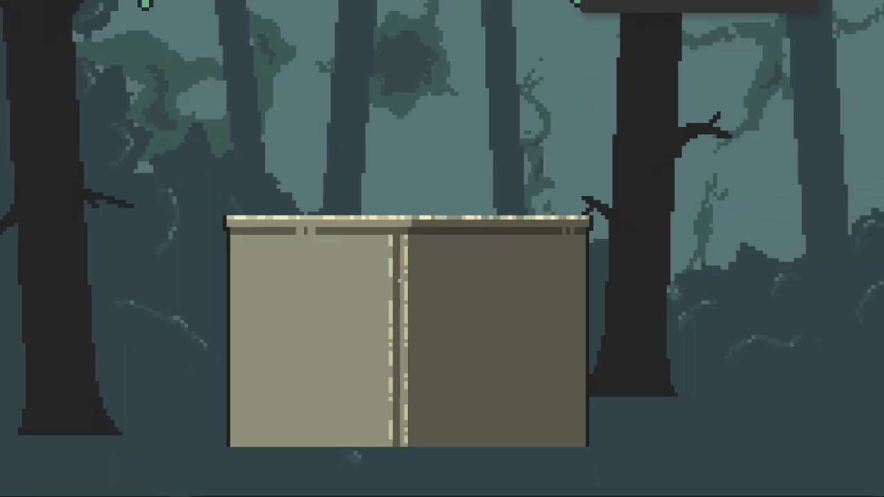
pyautogui.scroll(1, 396, 288)
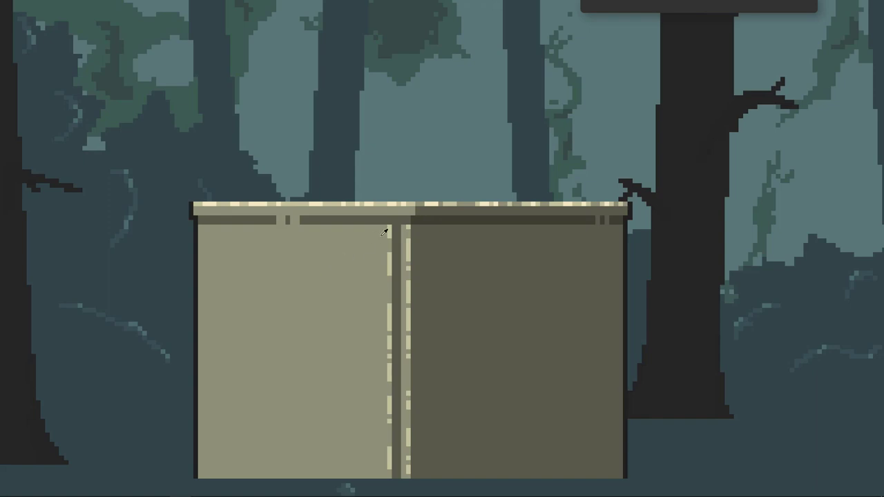
pyautogui.click(430, 237)
# Give the 1-pixel brush 1000% scattering and 1000% spacing, testing then undoing the dots.
pyautogui.press('F5')
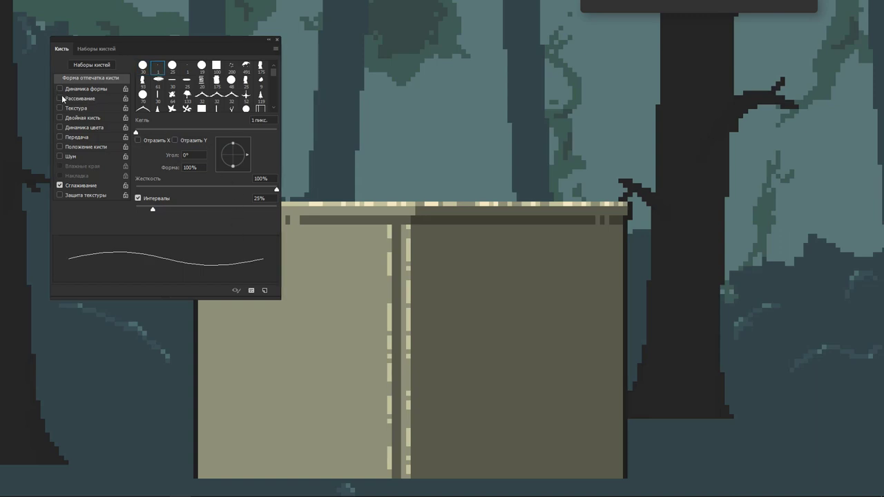
pyautogui.click(80, 99)
pyautogui.moveTo(198, 72); pyautogui.dragTo(276, 73)
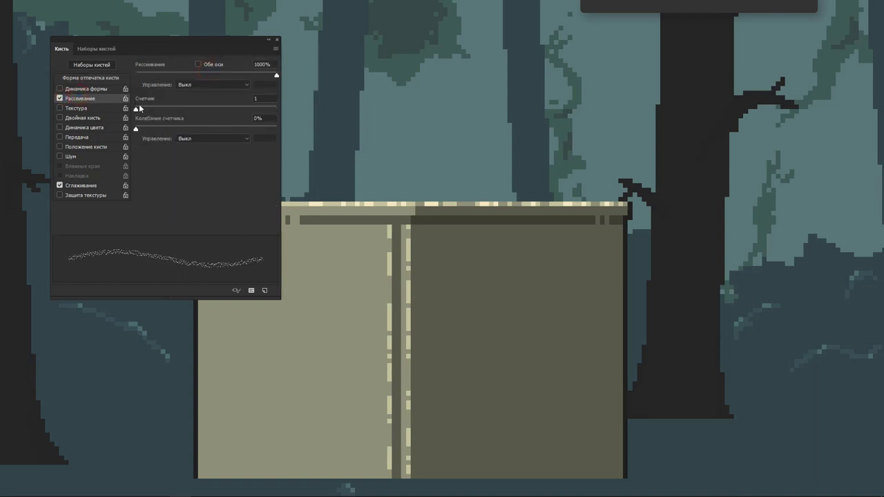
pyautogui.click(91, 77)
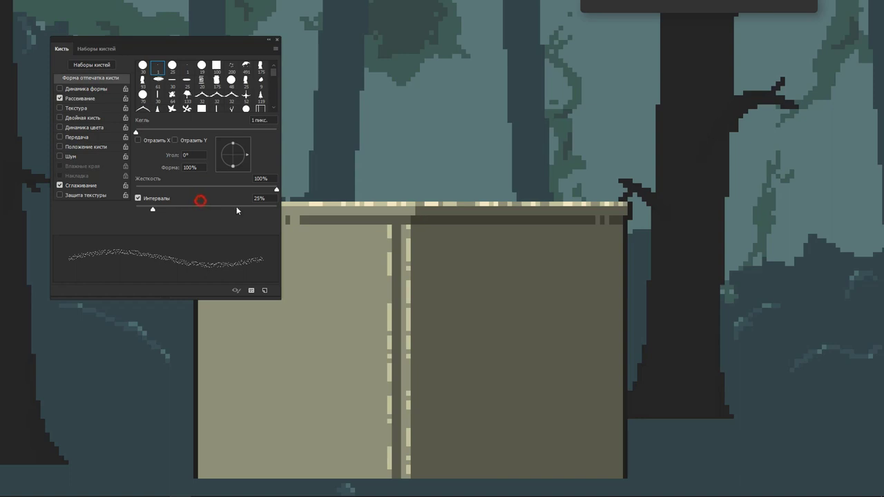
pyautogui.moveTo(252, 207); pyautogui.dragTo(311, 208)
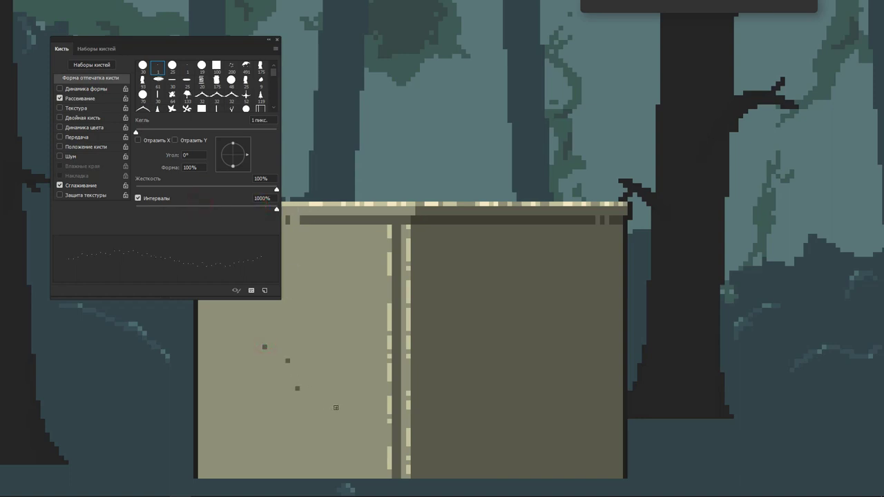
pyautogui.moveTo(265, 346); pyautogui.dragTo(325, 391)
pyautogui.hotkey('ctrl', 'z')
# Save the brush as a new preset named RANDOM and close Brush Settings.
pyautogui.click(265, 290)
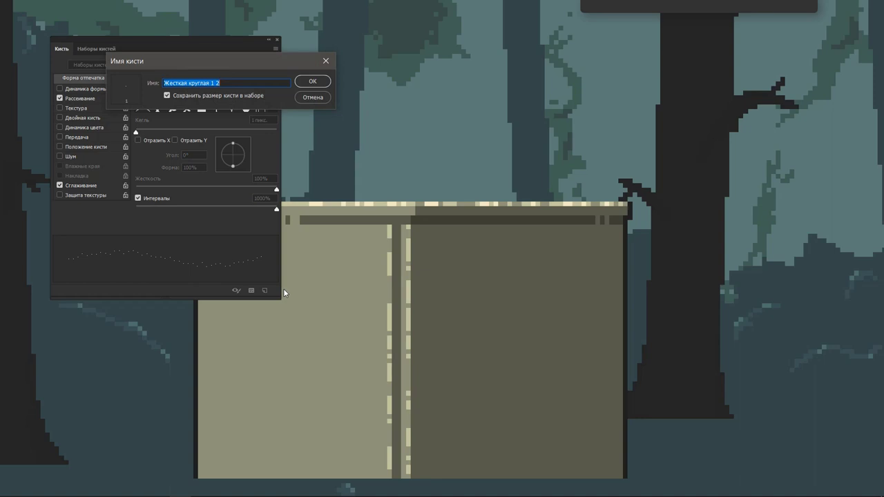
pyautogui.write('HFY')
pyautogui.hotkey('ctrl', 'a')
pyautogui.write('РАН')
pyautogui.press('Return')
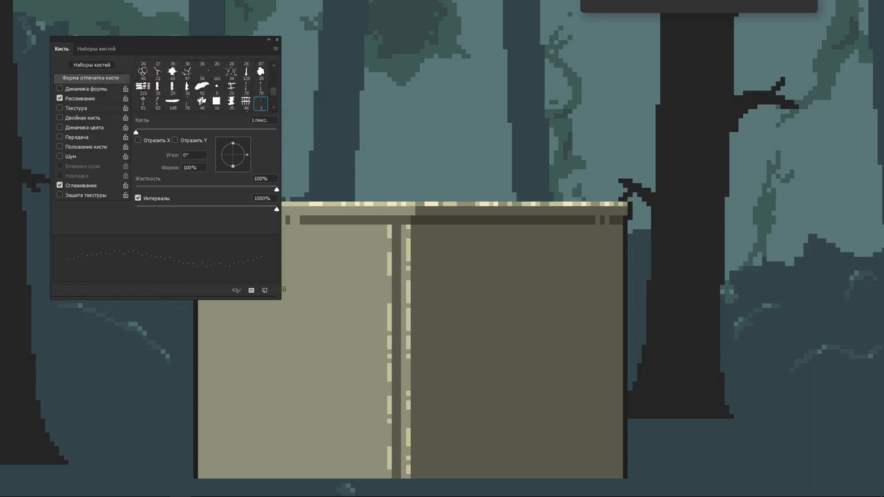
pyautogui.press('F5')
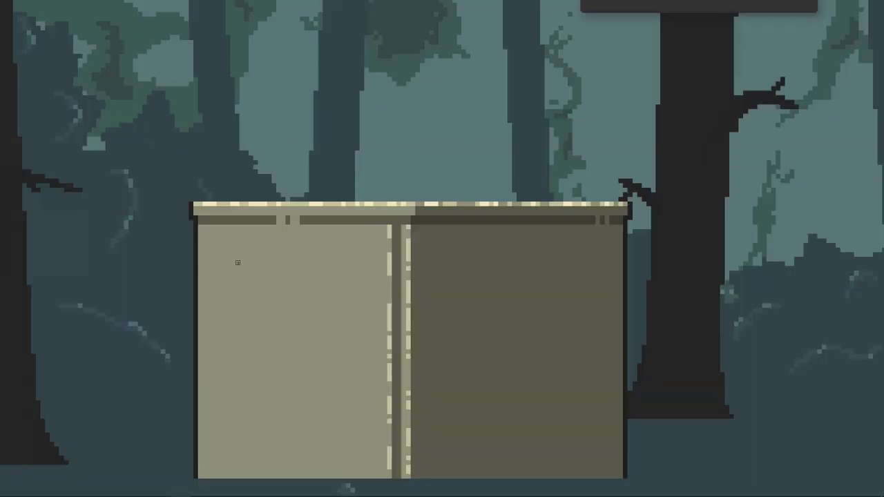
# Dot single dark pixels across the left block's light face.
pyautogui.click(237, 254)
pyautogui.click(306, 286)
pyautogui.click(297, 297)
pyautogui.click(339, 292)
pyautogui.click(339, 374)
pyautogui.click(366, 411)
pyautogui.click(320, 291)
pyautogui.click(357, 301)
pyautogui.click(357, 268)
pyautogui.click(315, 412)
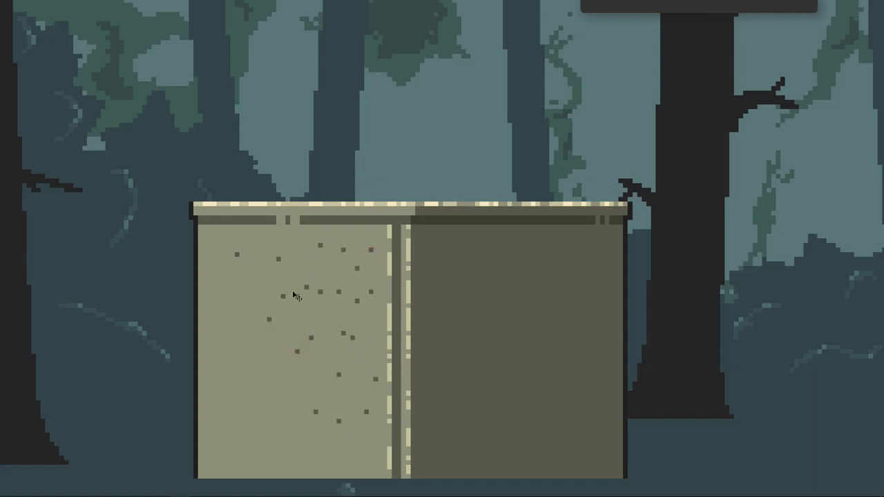
pyautogui.click(283, 296)
pyautogui.click(269, 319)
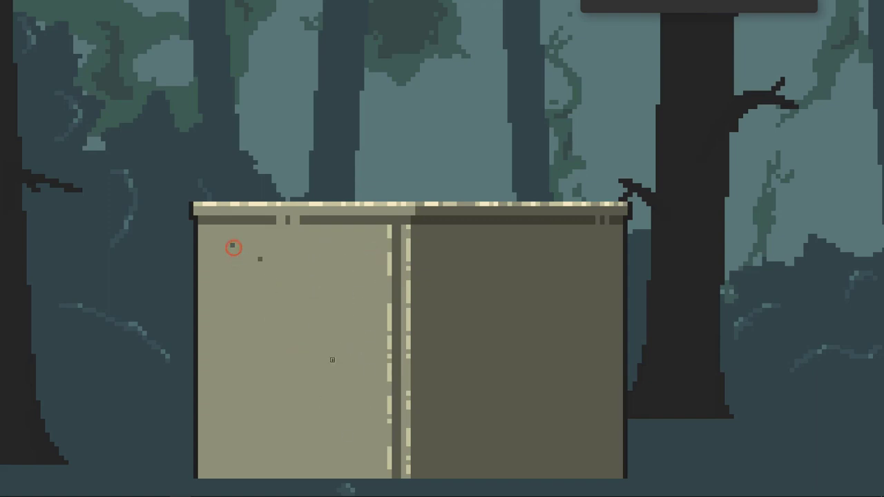
pyautogui.click(283, 249)
pyautogui.click(348, 246)
pyautogui.click(325, 292)
pyautogui.click(361, 236)
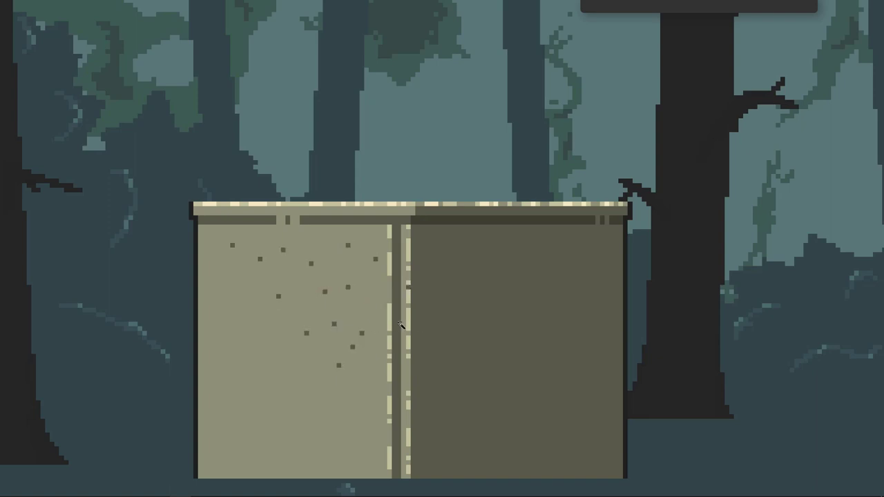
# Switch the brush preset to the Пиксельная Круглая pixel brush.
pyautogui.rightClick(389, 265)
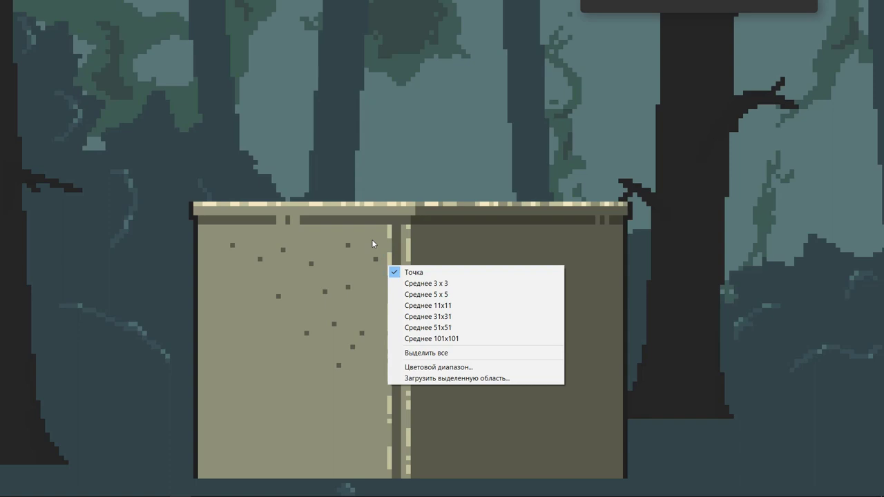
pyautogui.press('Escape')
pyautogui.rightClick(373, 202)
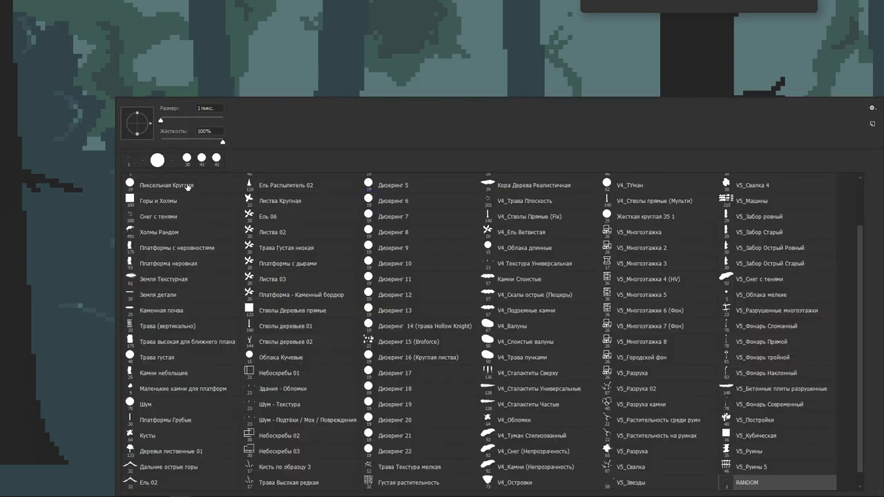
pyautogui.click(181, 186)
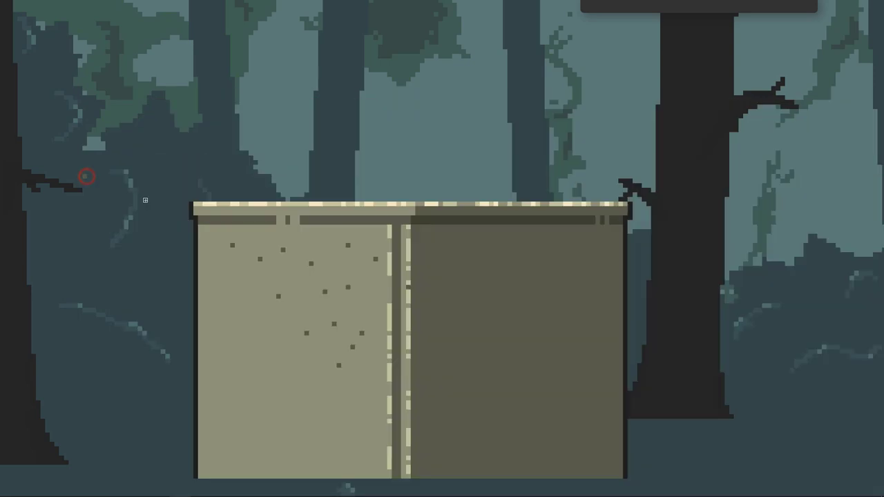
pyautogui.click(86, 177)
# Add more dark specks across the face and near the top, erasing one misplaced speck.
pyautogui.click(380, 380)
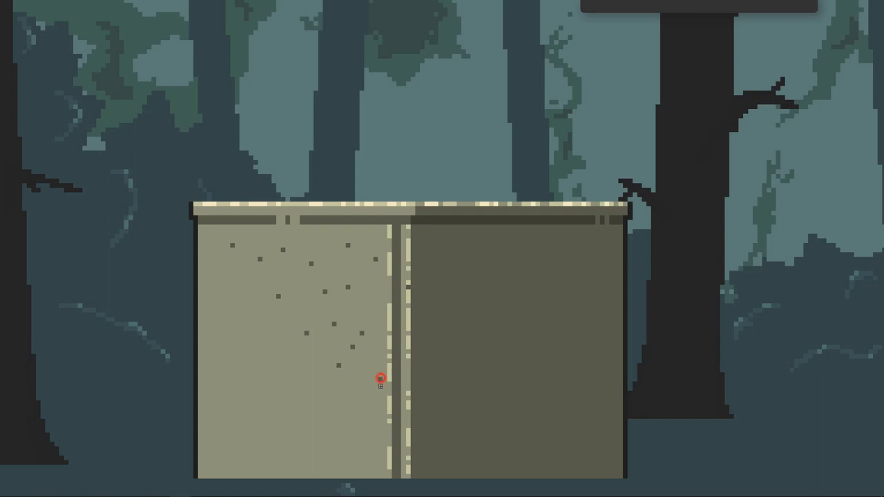
pyautogui.click(351, 343)
pyautogui.click(375, 301)
pyautogui.click(335, 324)
pyautogui.click(367, 337)
pyautogui.click(213, 240)
pyautogui.click(264, 237)
pyautogui.click(326, 241)
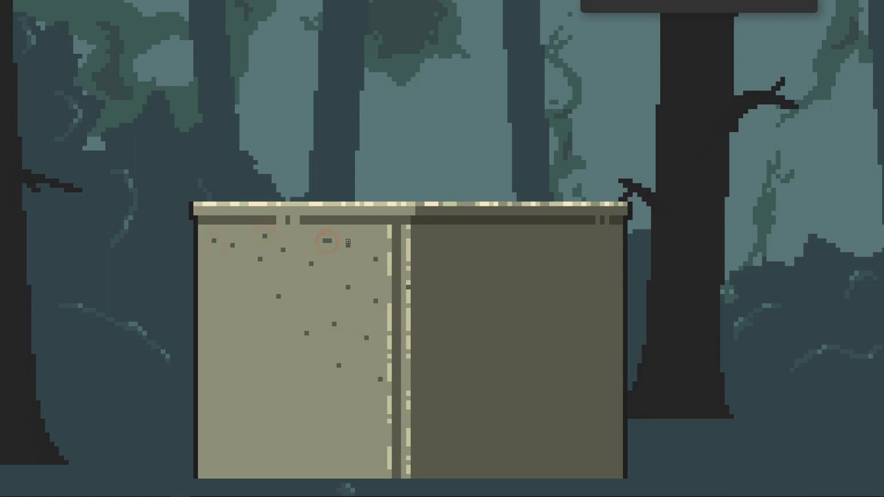
pyautogui.click(311, 296)
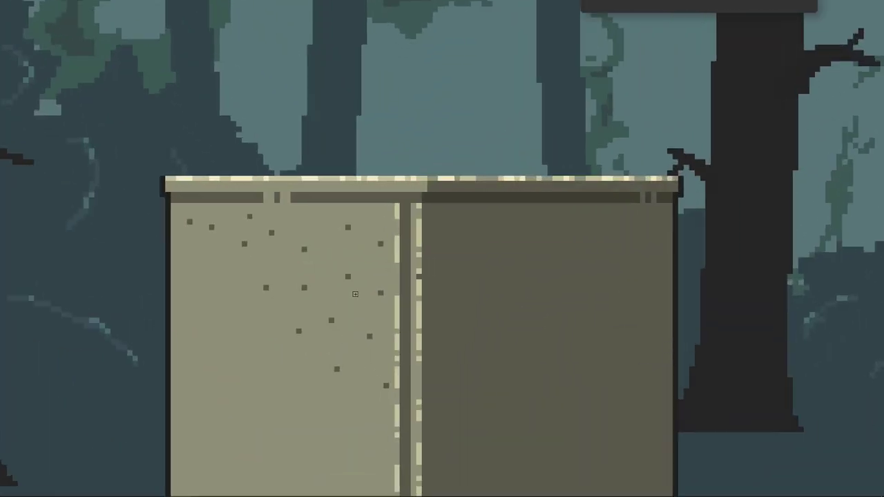
# Remove a stray speck and drag several lower specks to new, evenly spaced spots.
pyautogui.click(213, 228)
pyautogui.moveTo(244, 244)
pyautogui.mouseDown()
pyautogui.moveTo(228, 243)
pyautogui.moveTo(254, 223)
pyautogui.moveTo(266, 227)
pyautogui.mouseUp()
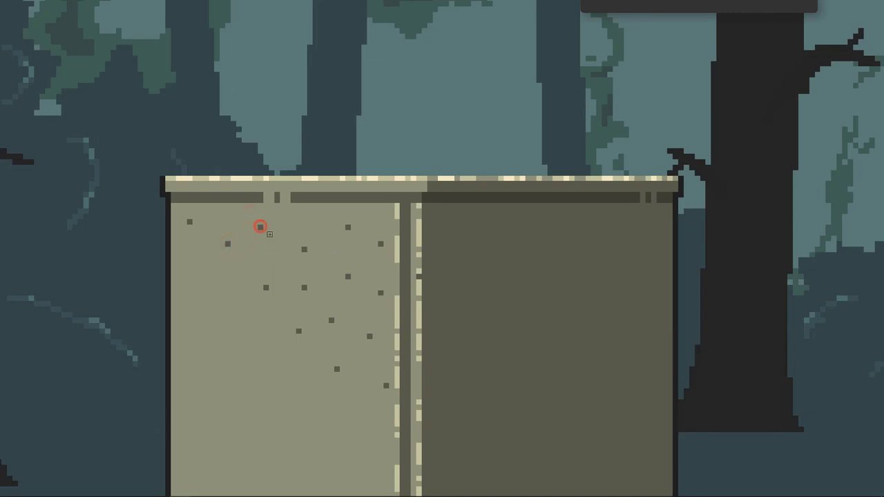
pyautogui.moveTo(306, 284); pyautogui.dragTo(265, 285)
pyautogui.moveTo(335, 318); pyautogui.dragTo(305, 304)
pyautogui.click(369, 336)
pyautogui.scroll(1, 380, 351)
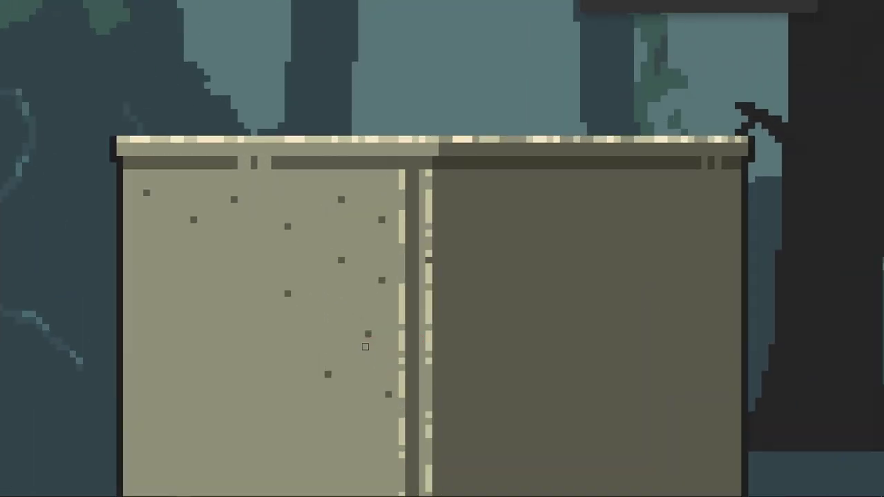
pyautogui.moveTo(312, 311)
pyautogui.mouseDown()
pyautogui.moveTo(390, 399)
pyautogui.moveTo(381, 377)
pyautogui.mouseUp()
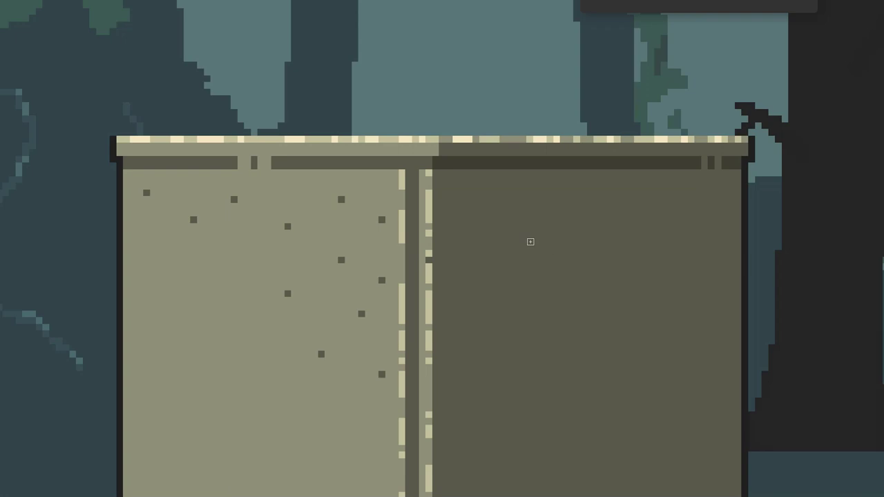
# Paint a speck on the darker face and nudge nearby specks right and down.
pyautogui.scroll(-2, 567, 344)
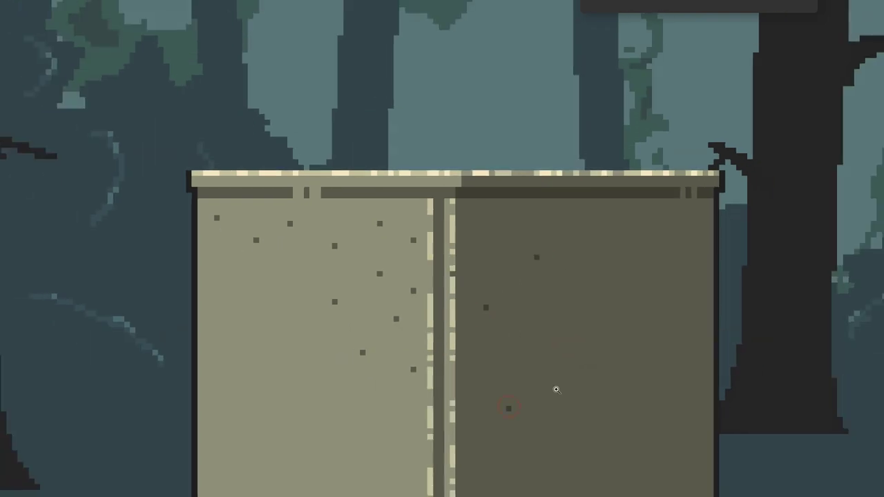
pyautogui.scroll(-3, 552, 371)
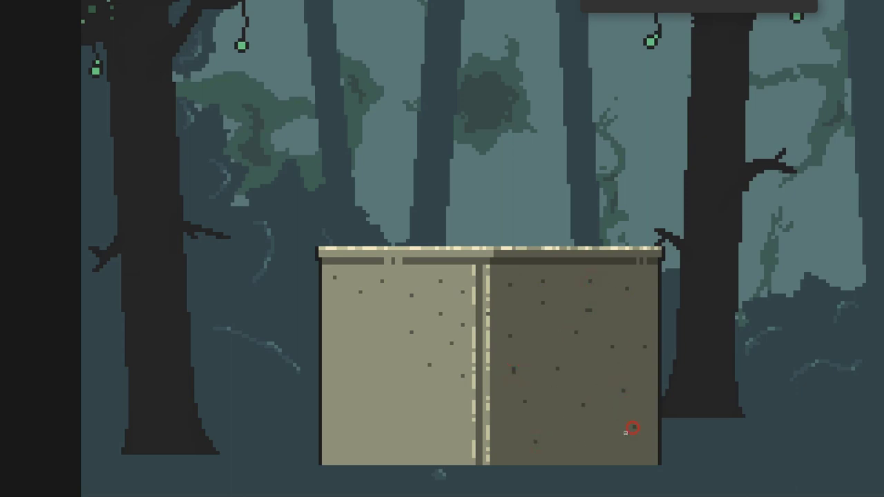
pyautogui.scroll(3, 597, 432)
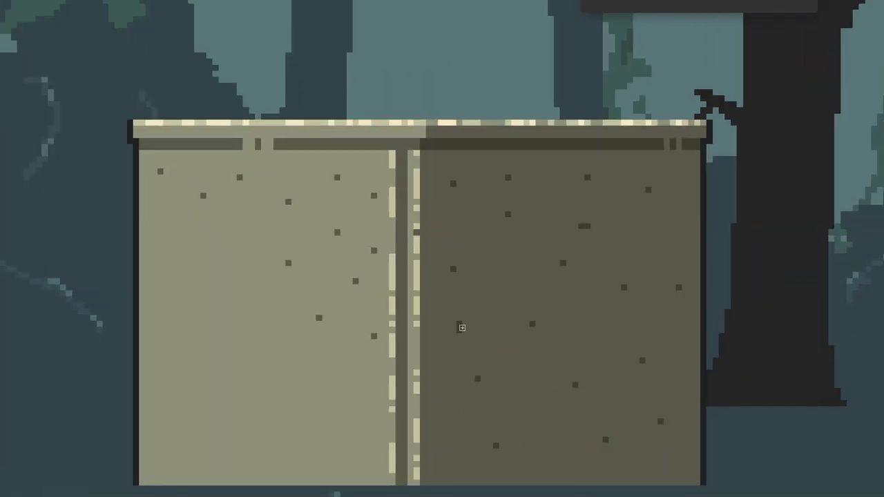
pyautogui.click(584, 225)
pyautogui.moveTo(508, 215); pyautogui.dragTo(520, 220)
pyautogui.click(565, 301)
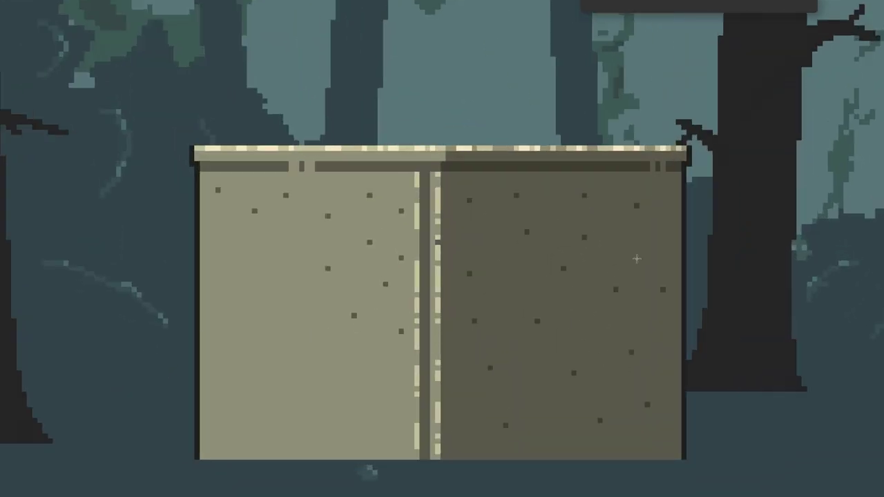
pyautogui.click(587, 235)
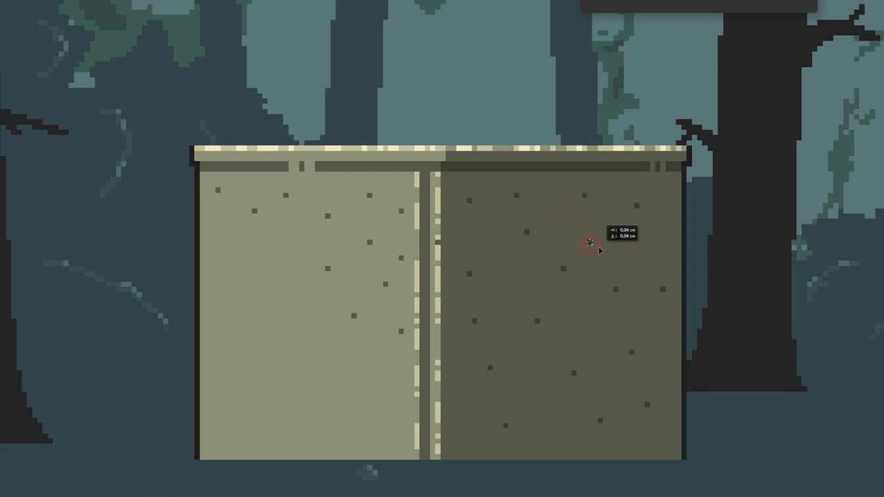
pyautogui.moveTo(584, 237); pyautogui.dragTo(589, 237)
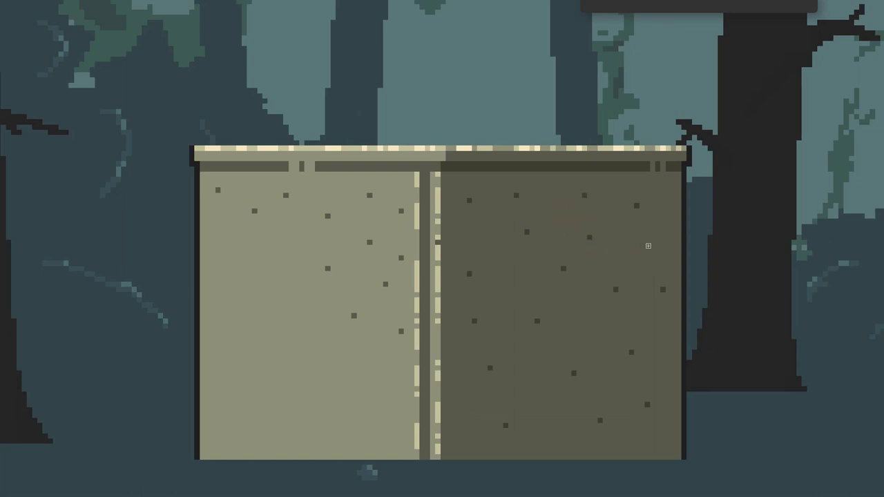
pyautogui.moveTo(650, 255); pyautogui.dragTo(644, 258)
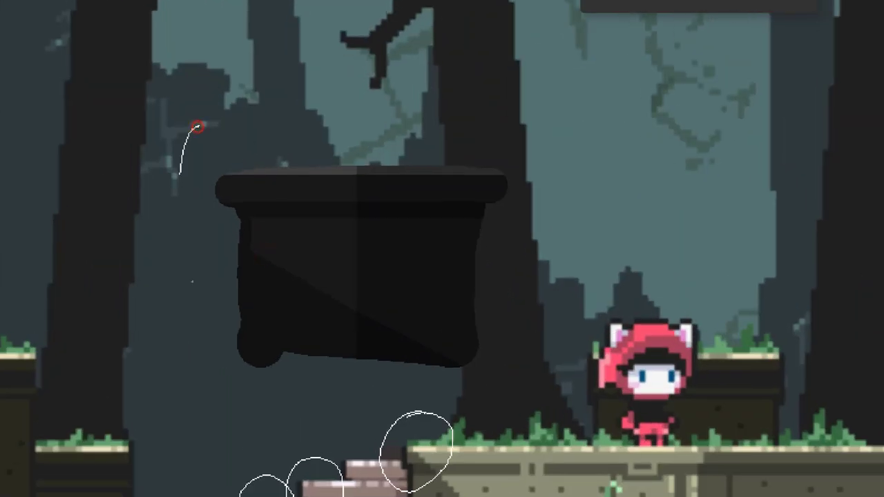
pyautogui.moveTo(197, 127); pyautogui.dragTo(324, 134)
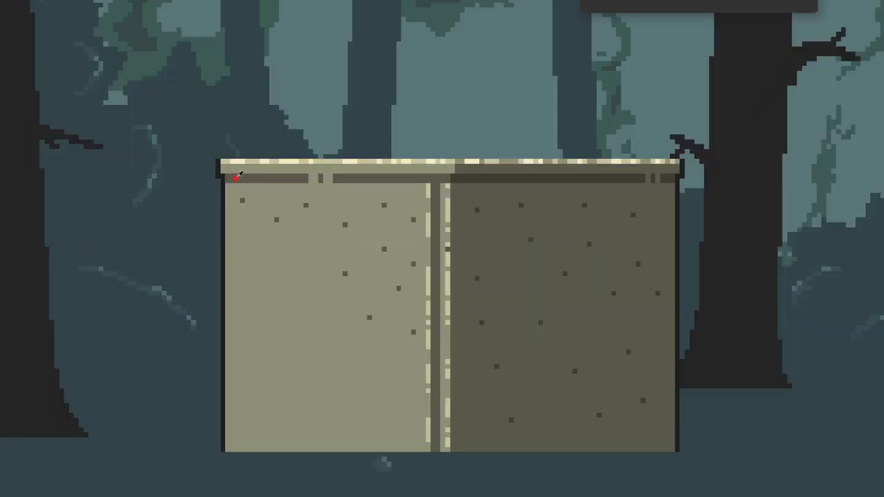
# Draw a dark vertical line down the light face's left edge, then undo to compare.
pyautogui.moveTo(233, 182); pyautogui.dragTo(232, 290)
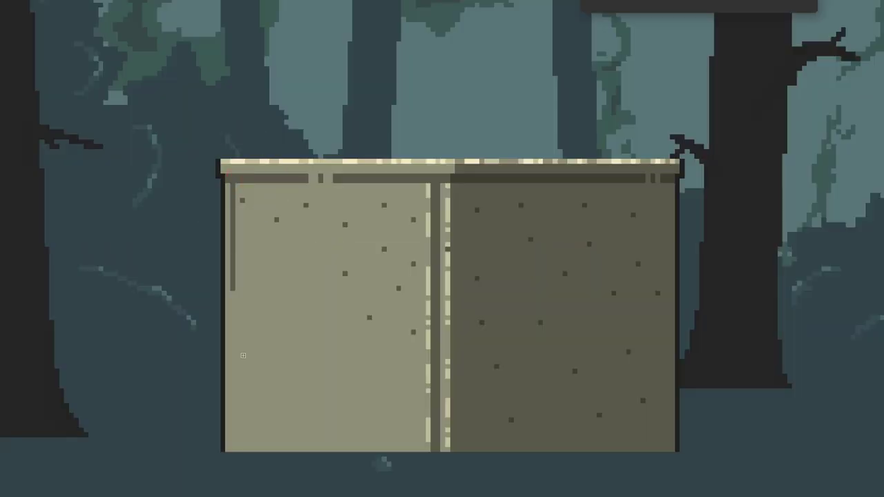
pyautogui.moveTo(243, 355); pyautogui.dragTo(237, 437)
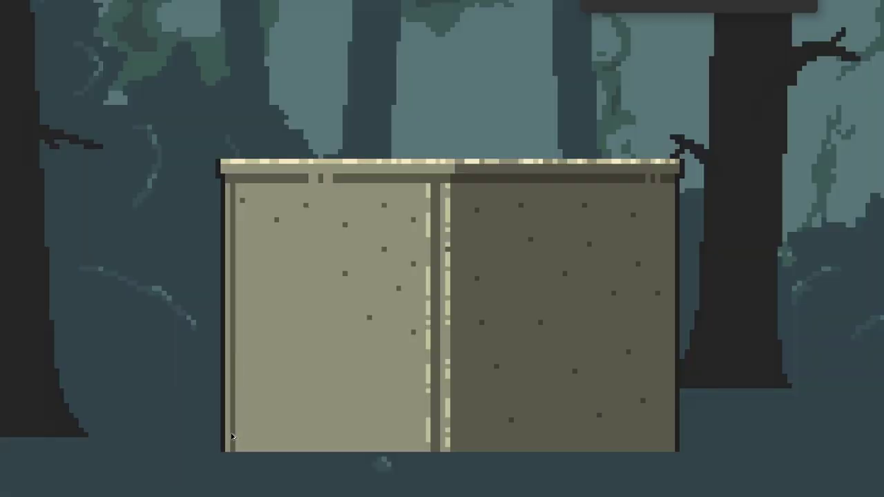
pyautogui.hotkey('ctrl', 'z')
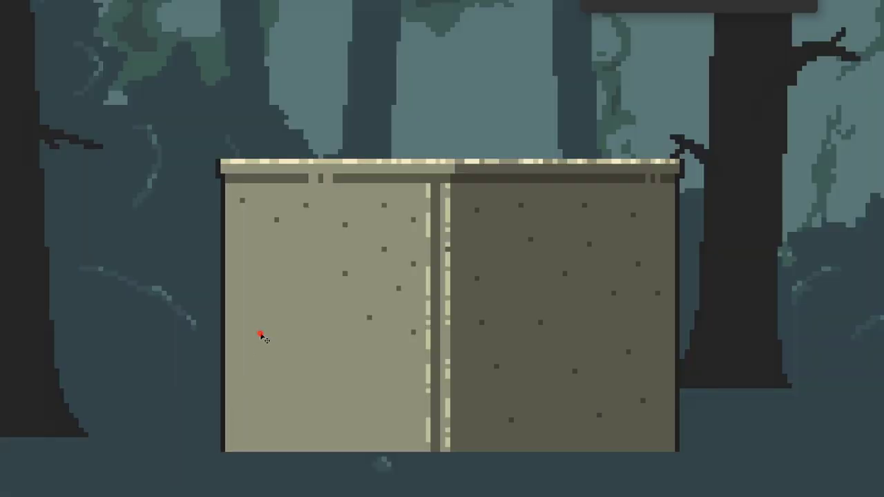
pyautogui.press('f')
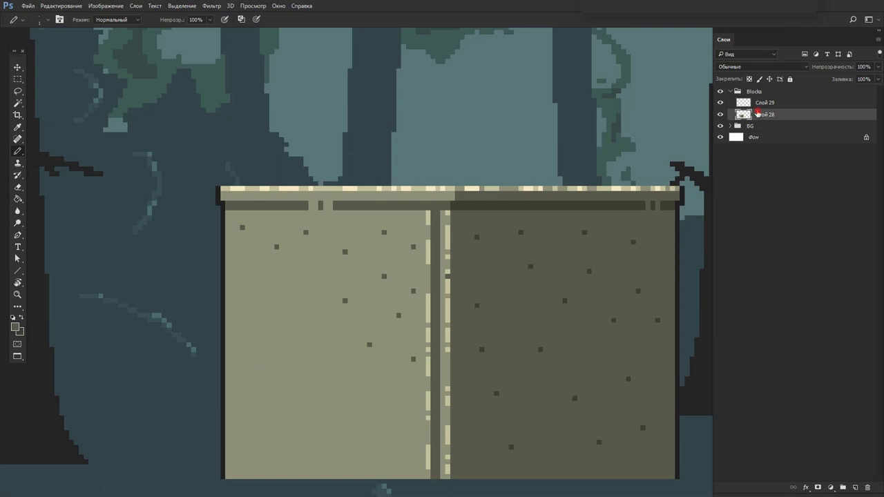
pyautogui.press('f')
pyautogui.moveTo(231, 182); pyautogui.dragTo(247, 446)
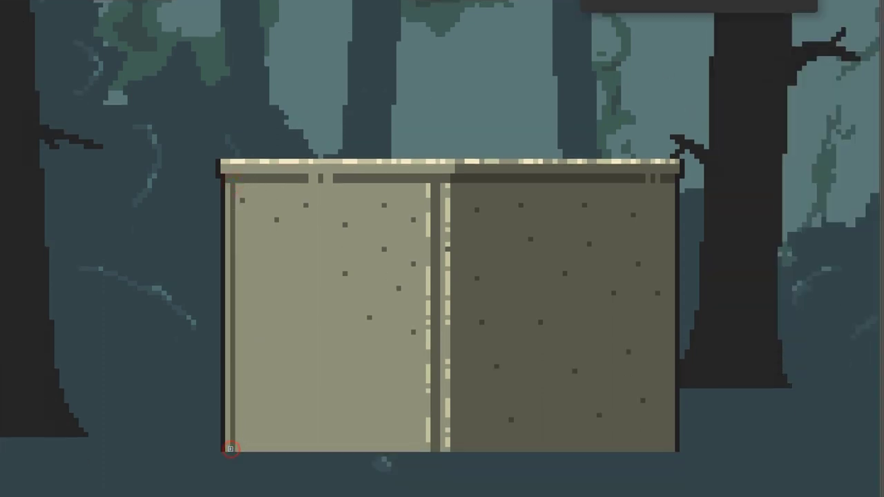
pyautogui.hotkey('ctrl', 'z')
pyautogui.hotkey('ctrl', 'z')
pyautogui.hotkey('ctrl', 'z')
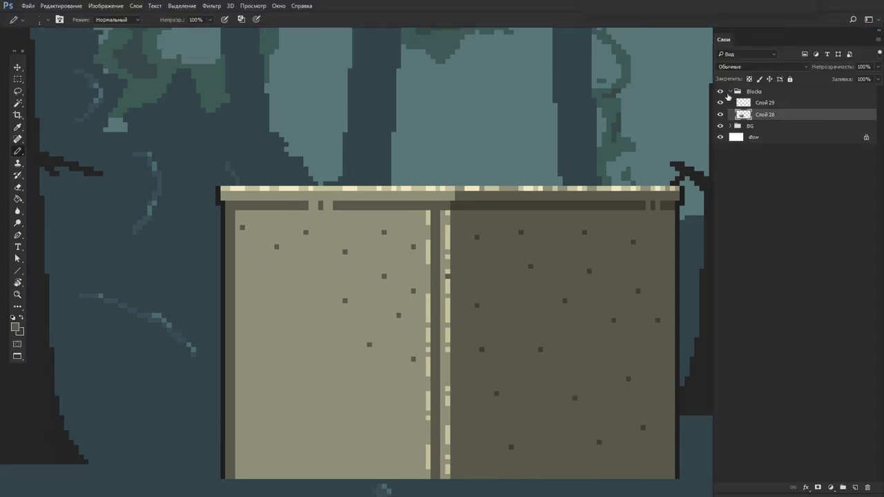
# Select a small top-left area and add new layer Слой 30 above Слой 29.
pyautogui.click(760, 102)
pyautogui.press('m')
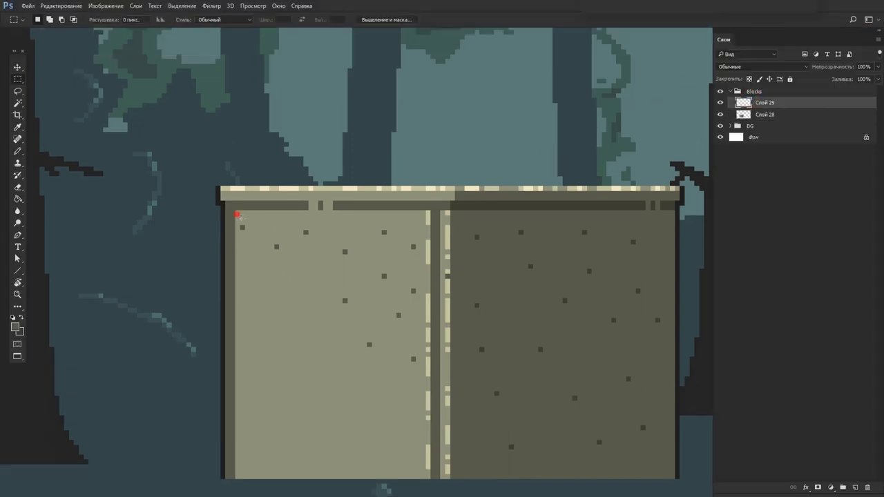
pyautogui.moveTo(235, 209); pyautogui.dragTo(257, 228)
pyautogui.hotkey('ctrl', 'shift', 'n')
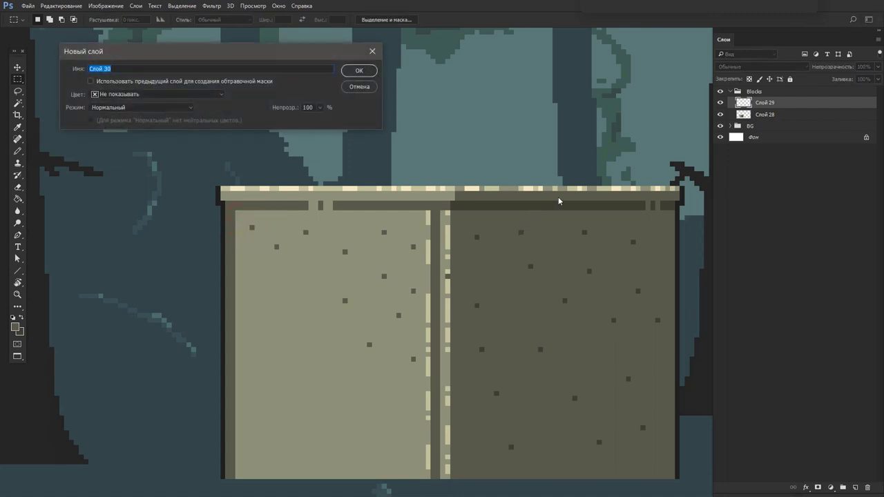
pyautogui.press('Return')
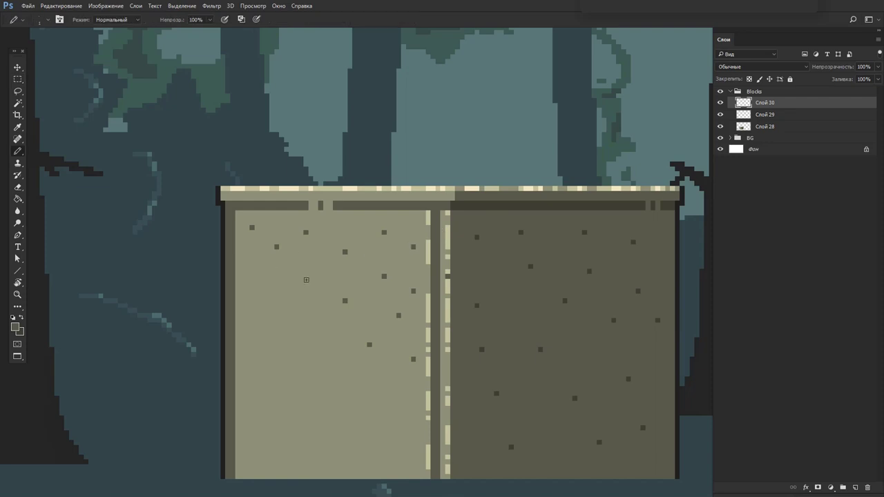
pyautogui.press('f')
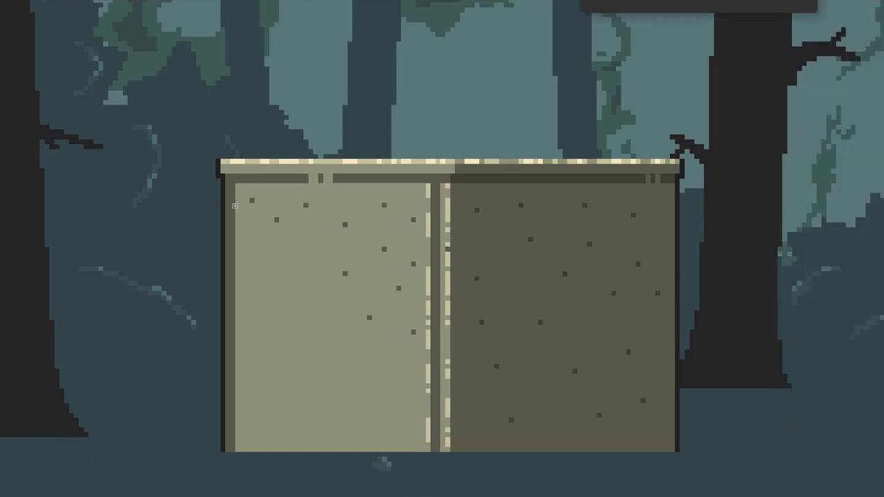
# Start a dark pixel diagonal from the light face's top-left corner toward the seam.
pyautogui.click(234, 200)
pyautogui.click(241, 209)
pyautogui.click(247, 215)
pyautogui.keyDown('ctrl'); pyautogui.click(273, 233); pyautogui.keyUp('ctrl')
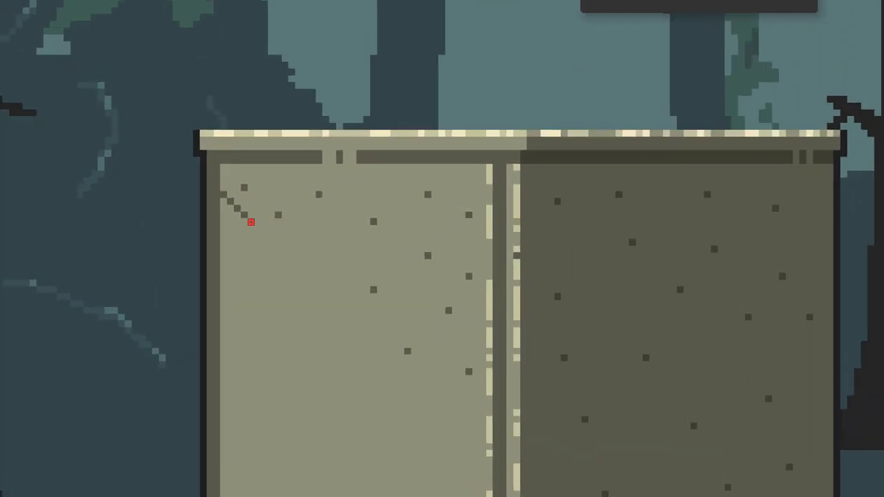
pyautogui.moveTo(214, 188); pyautogui.dragTo(319, 290)
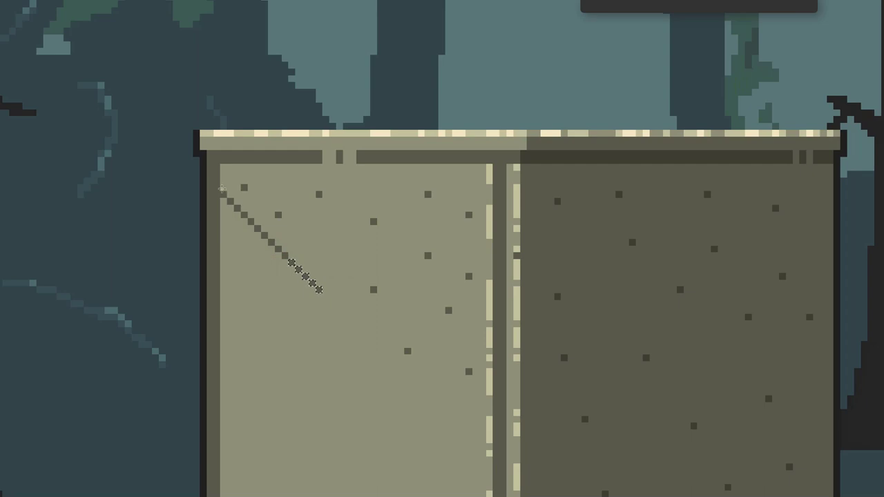
pyautogui.moveTo(221, 188); pyautogui.dragTo(353, 299)
pyautogui.moveTo(297, 267); pyautogui.dragTo(492, 462)
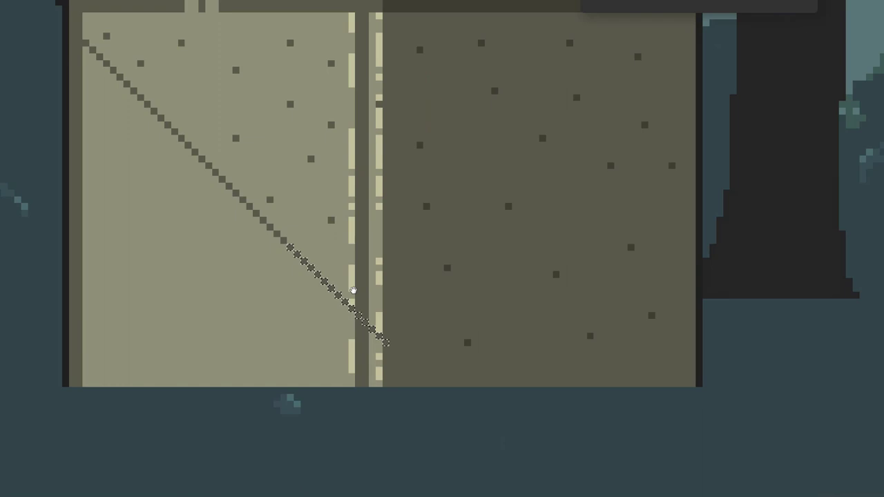
pyautogui.press('m')
# Extend the diagonal across the seam, shift copied pixels down-right, and commit the line.
pyautogui.moveTo(403, 278); pyautogui.dragTo(359, 366)
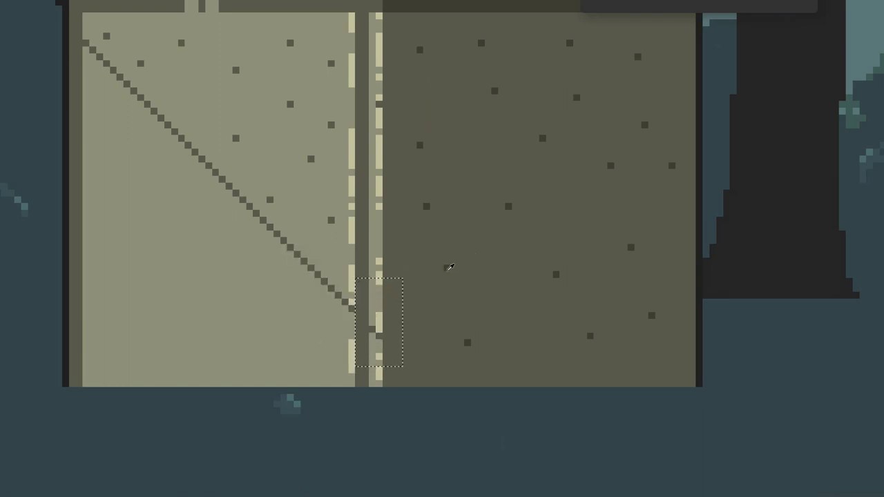
pyautogui.scroll(1, 376, 332)
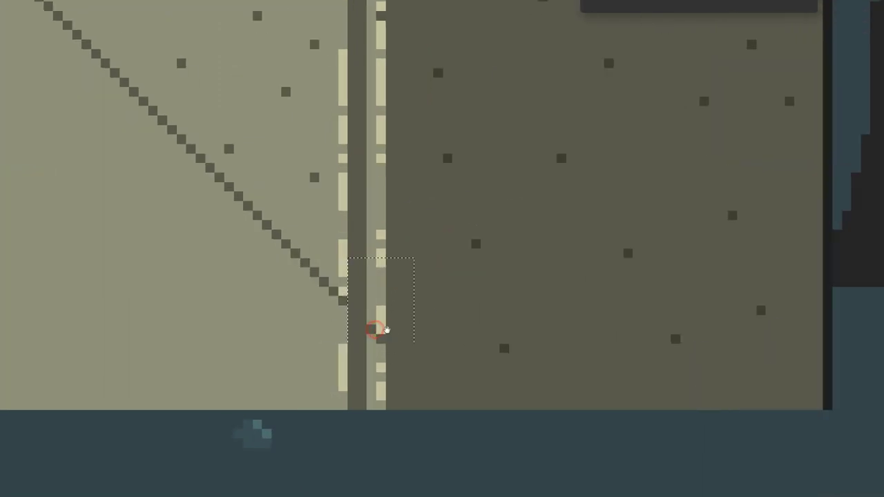
pyautogui.click(352, 310)
pyautogui.click(363, 319)
pyautogui.click(372, 330)
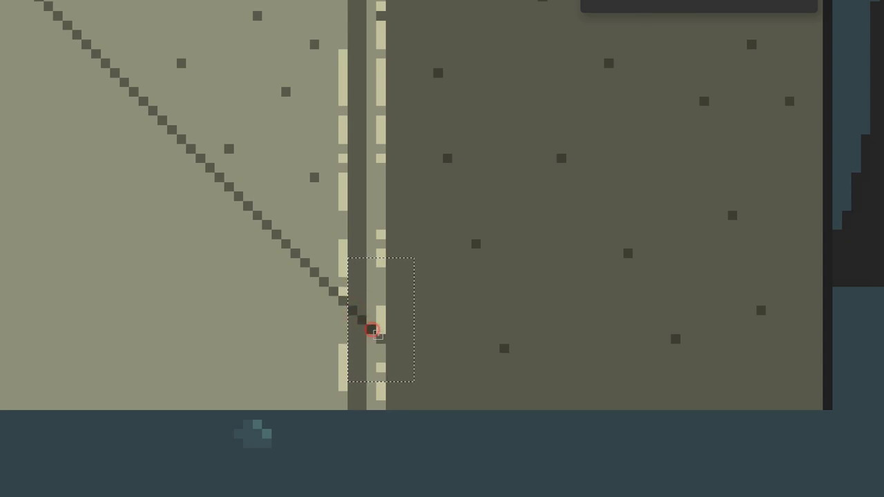
pyautogui.click(381, 338)
pyautogui.moveTo(371, 330); pyautogui.dragTo(396, 369)
pyautogui.click(429, 379)
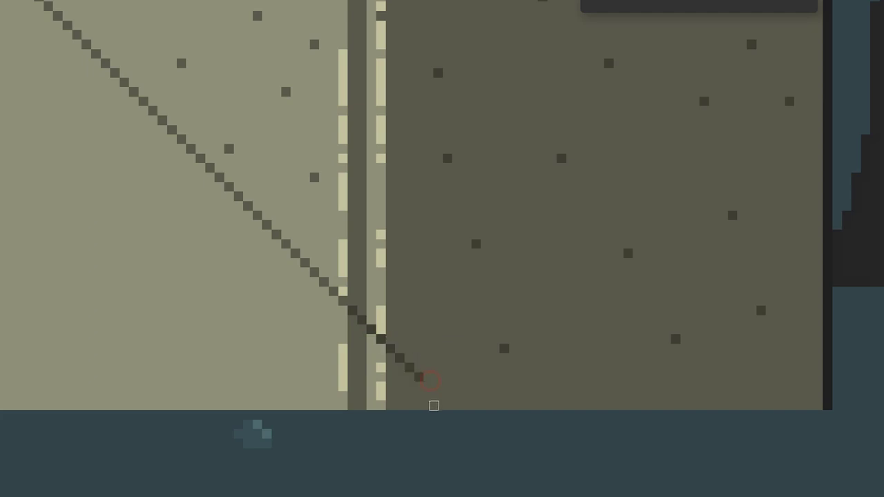
pyautogui.moveTo(423, 296); pyautogui.dragTo(394, 397)
pyautogui.moveTo(408, 366); pyautogui.dragTo(436, 400)
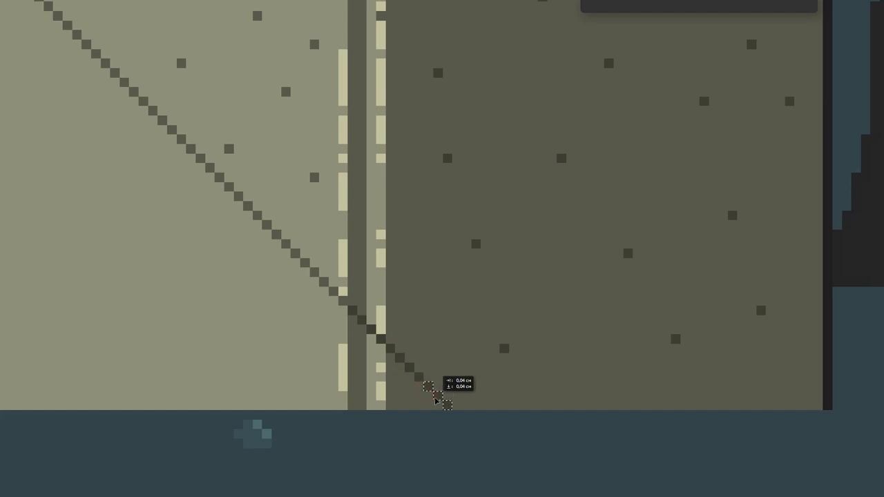
pyautogui.click(440, 369)
pyautogui.scroll(-2, 359, 333)
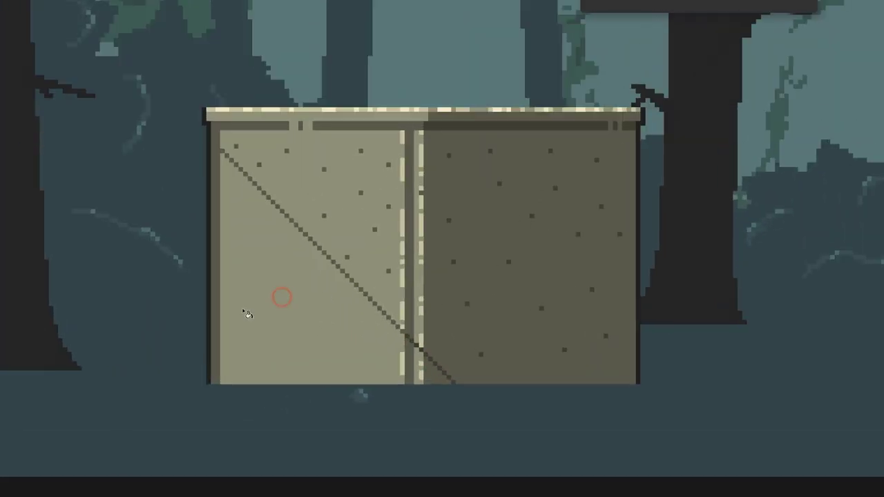
# Move Слой 30 below Слой 29, compare layer visibility, and merge it into Слой 28.
pyautogui.click(721, 102)
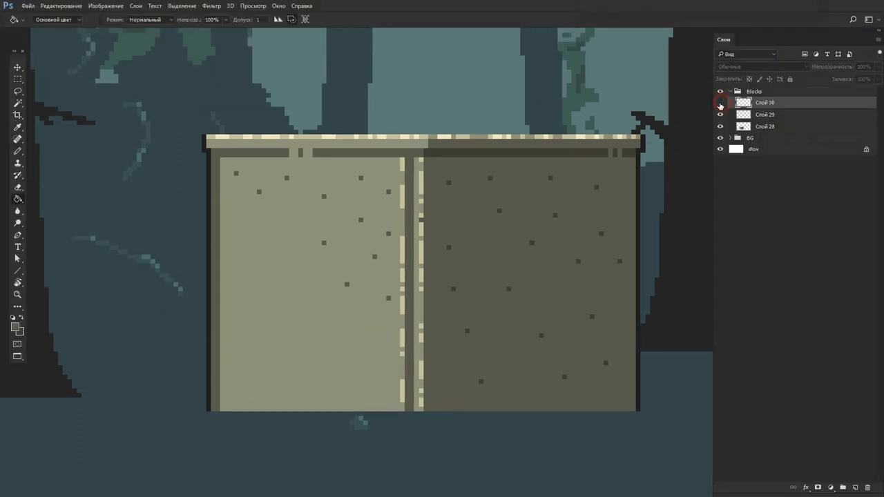
pyautogui.click(721, 102)
pyautogui.moveTo(746, 103); pyautogui.dragTo(722, 117)
pyautogui.click(721, 114)
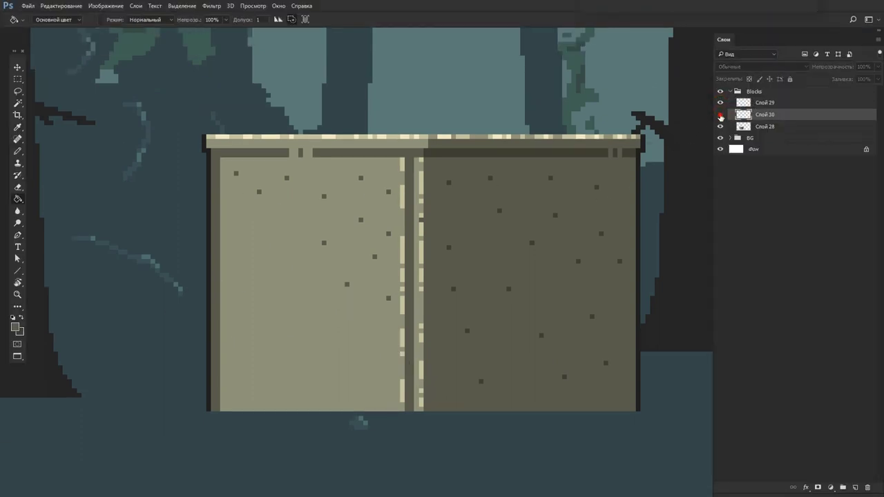
pyautogui.click(721, 114)
pyautogui.click(720, 126)
pyautogui.click(721, 127)
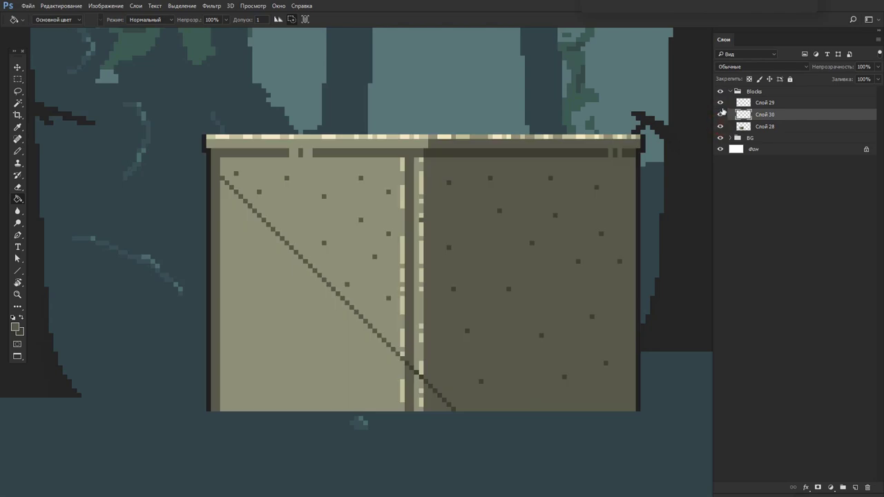
pyautogui.click(720, 102)
pyautogui.click(721, 102)
pyautogui.hotkey('ctrl', 'e')
# Fill the triangle below the diagonal dark, touch up a pixel, and fill the seam corner.
pyautogui.click(314, 336)
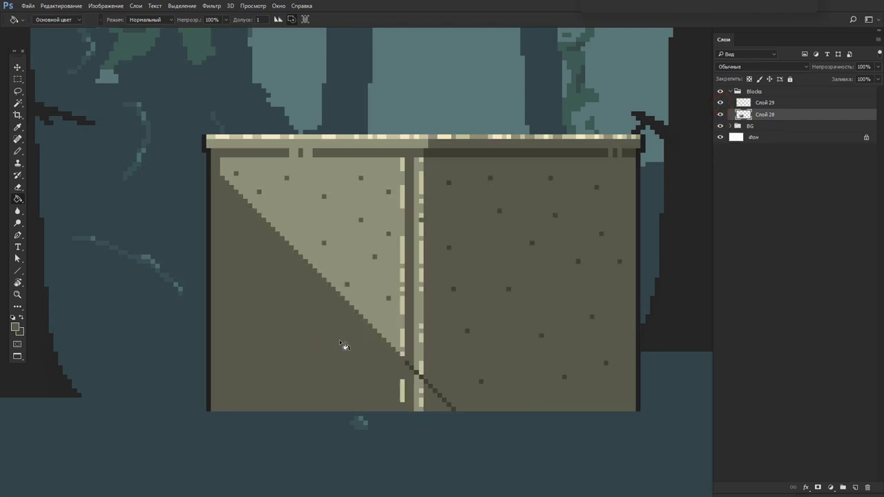
pyautogui.scroll(1, 407, 361)
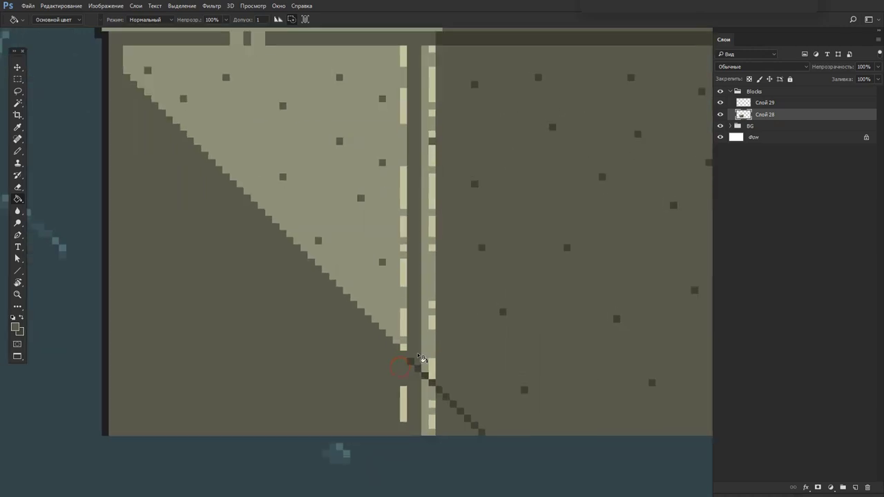
pyautogui.press('b')
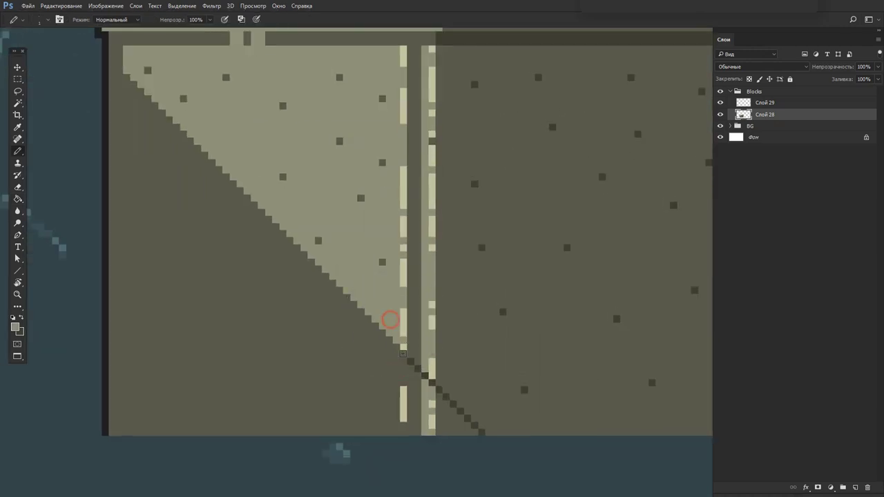
pyautogui.click(402, 427)
pyautogui.keyDown('alt'); pyautogui.click(419, 367); pyautogui.keyUp('alt')
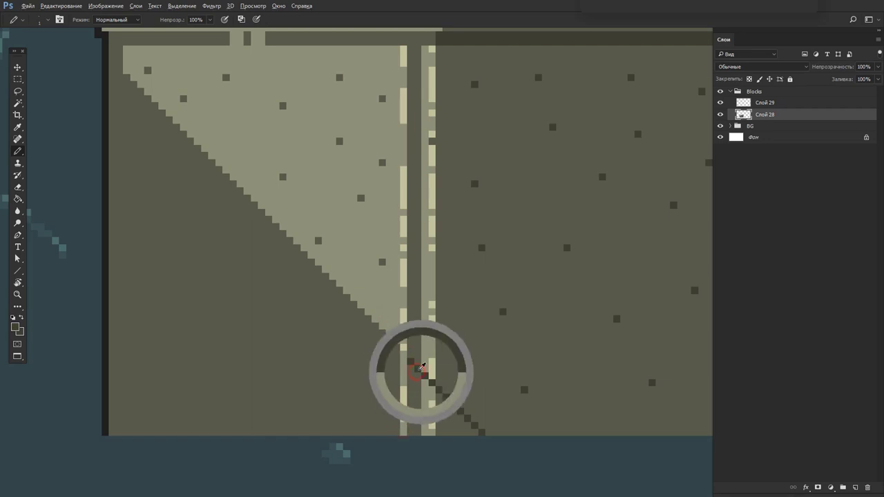
pyautogui.keyDown('alt'); pyautogui.click(424, 364); pyautogui.keyUp('alt')
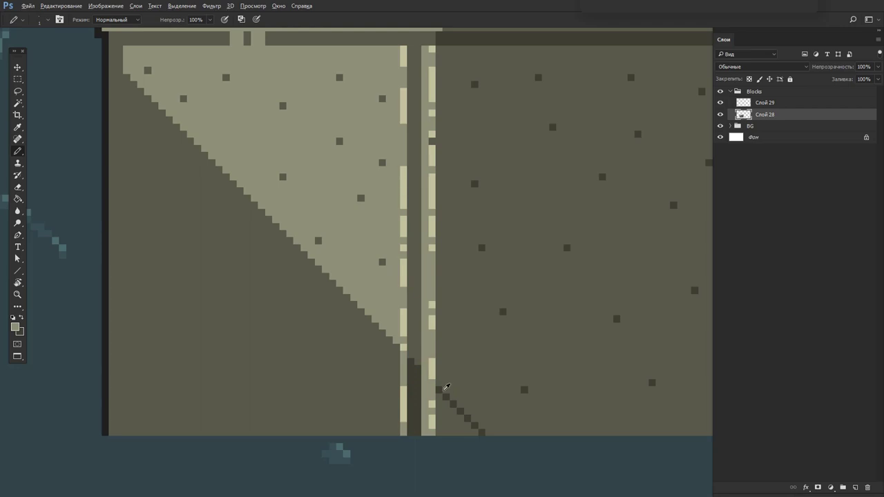
pyautogui.keyDown('alt'); pyautogui.click(446, 388); pyautogui.keyUp('alt')
pyautogui.press('g')
pyautogui.click(451, 414)
# Recentre the block, paint dark pixels inside the triangle, and make Слой 29 active.
pyautogui.scroll(-2, 454, 413)
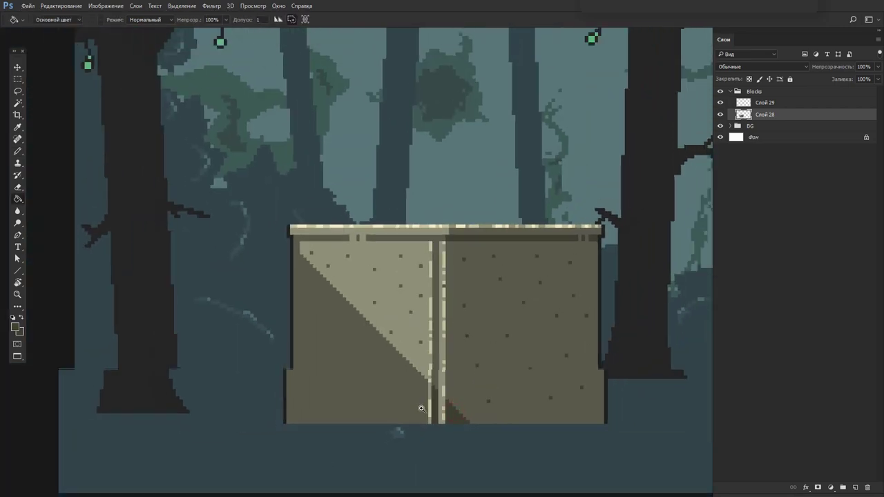
pyautogui.scroll(2, 436, 409)
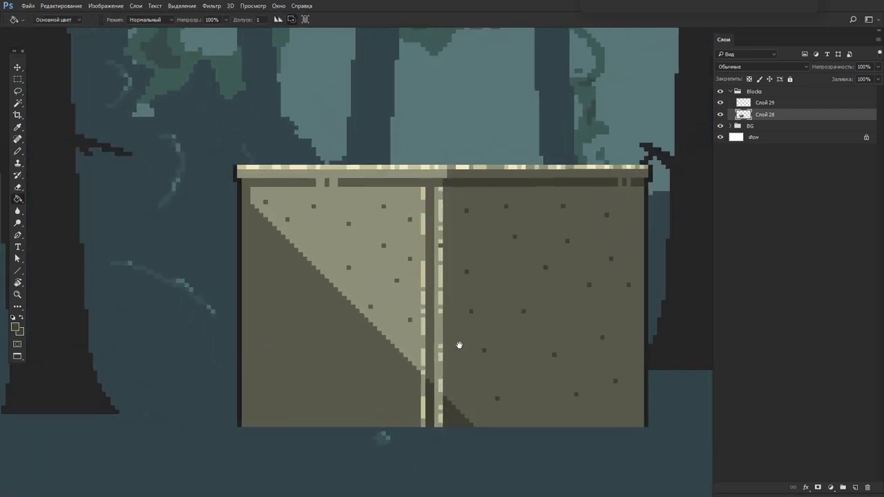
pyautogui.moveTo(460, 345); pyautogui.dragTo(399, 365)
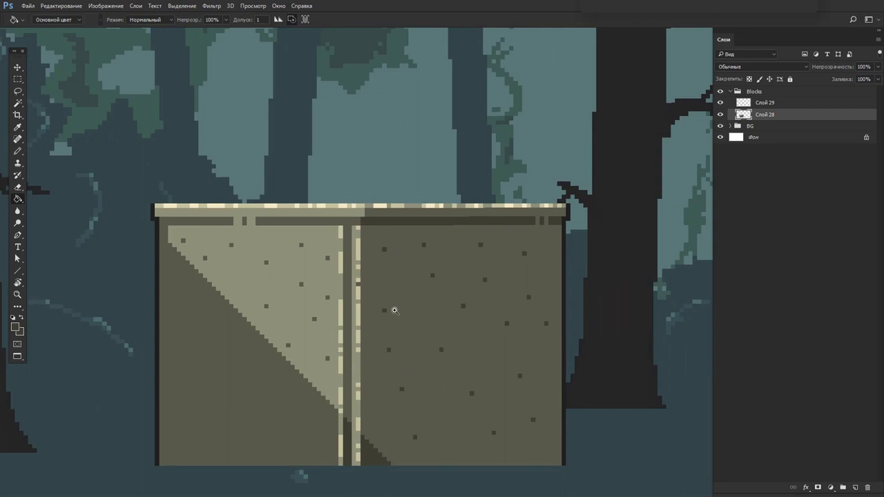
pyautogui.scroll(1, 389, 308)
pyautogui.press('b')
pyautogui.moveTo(374, 457); pyautogui.dragTo(367, 464)
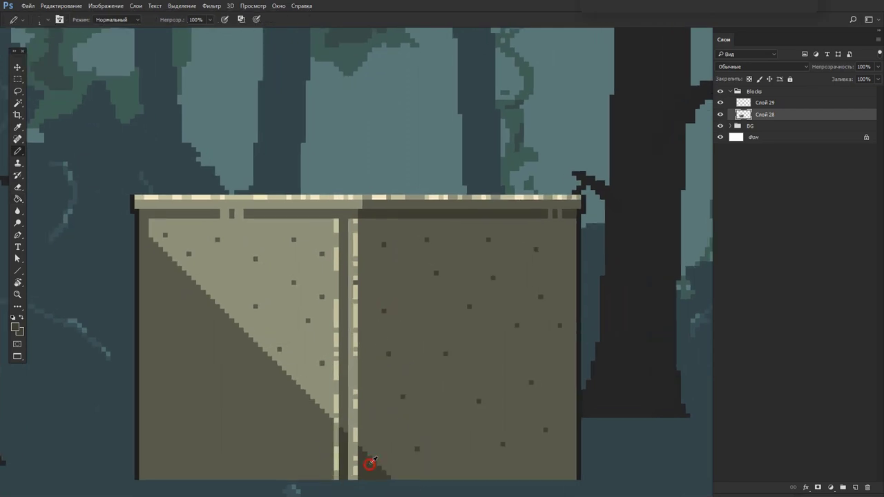
pyautogui.click(746, 103)
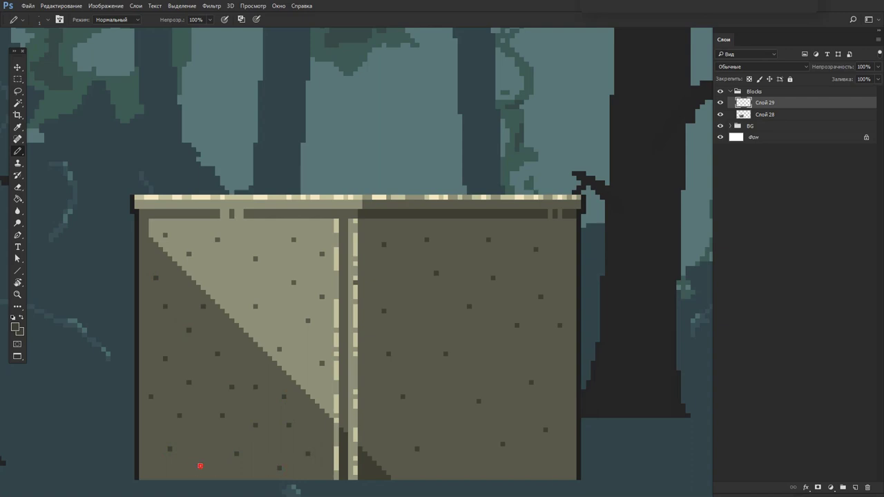
# Lasso-select speckle regions inside the dark triangle.
pyautogui.scroll(-3, 424, 410)
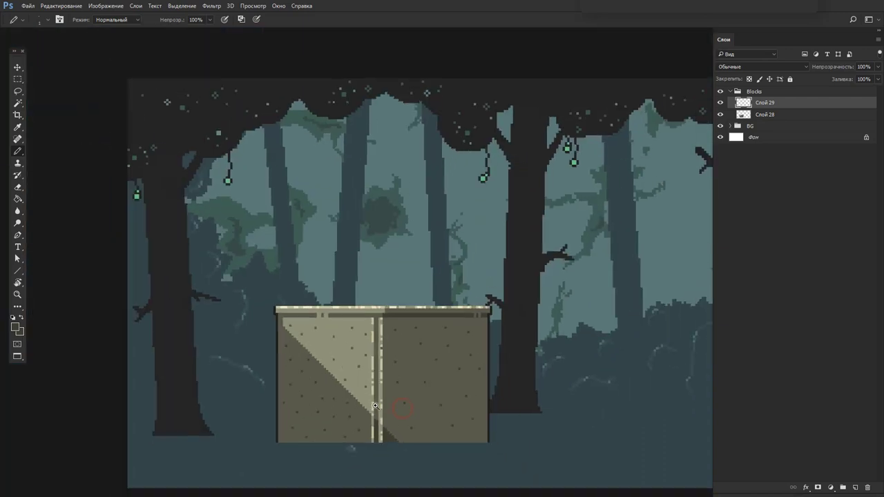
pyautogui.scroll(1, 378, 408)
pyautogui.scroll(2, 378, 407)
pyautogui.scroll(1, 414, 387)
pyautogui.scroll(-3, 415, 385)
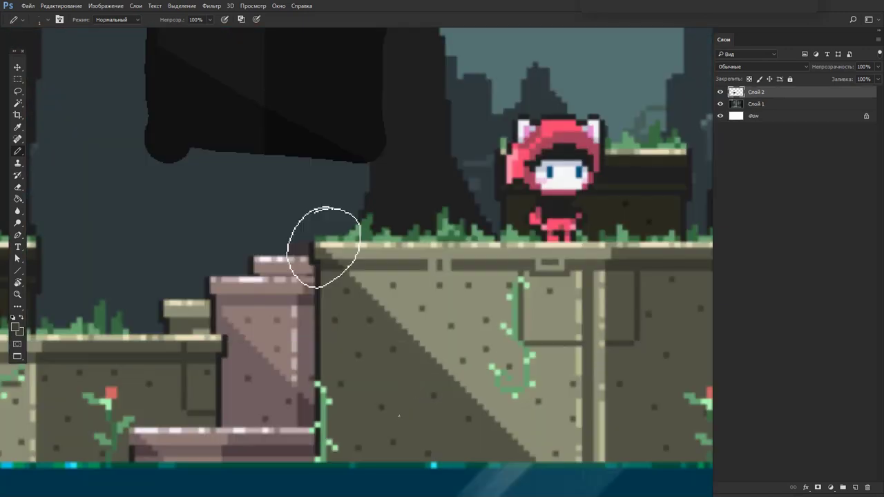
pyautogui.scroll(3, 377, 398)
pyautogui.press('l')
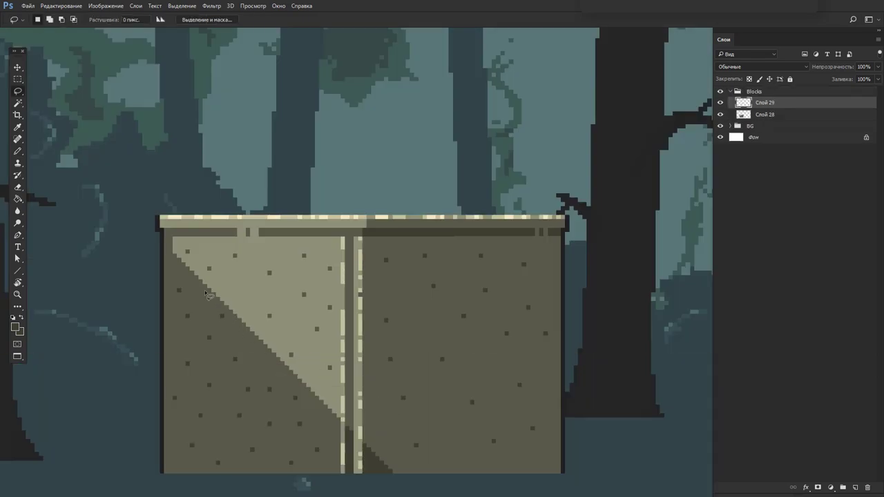
pyautogui.scroll(1, 188, 277)
pyautogui.moveTo(227, 358); pyautogui.dragTo(207, 396)
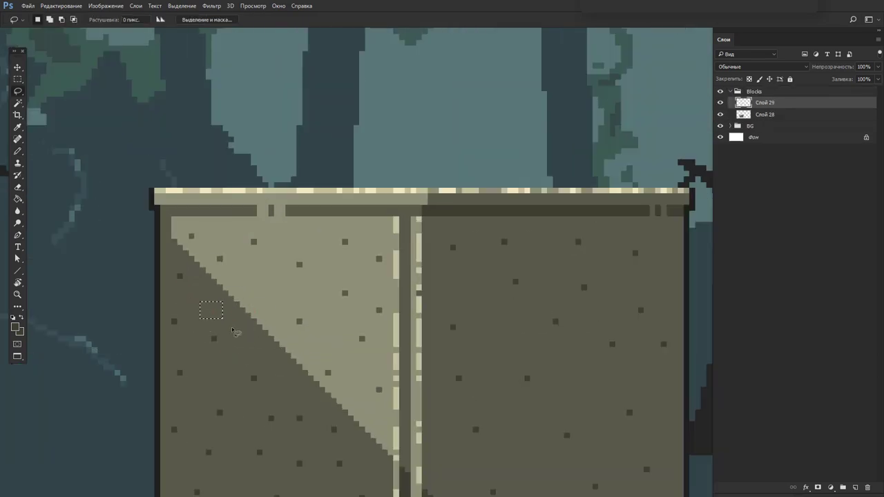
pyautogui.moveTo(218, 284)
pyautogui.mouseDown()
pyautogui.moveTo(214, 319)
pyautogui.moveTo(228, 375)
pyautogui.moveTo(249, 374)
pyautogui.moveTo(247, 452)
pyautogui.moveTo(316, 447)
pyautogui.moveTo(322, 402)
pyautogui.mouseUp()
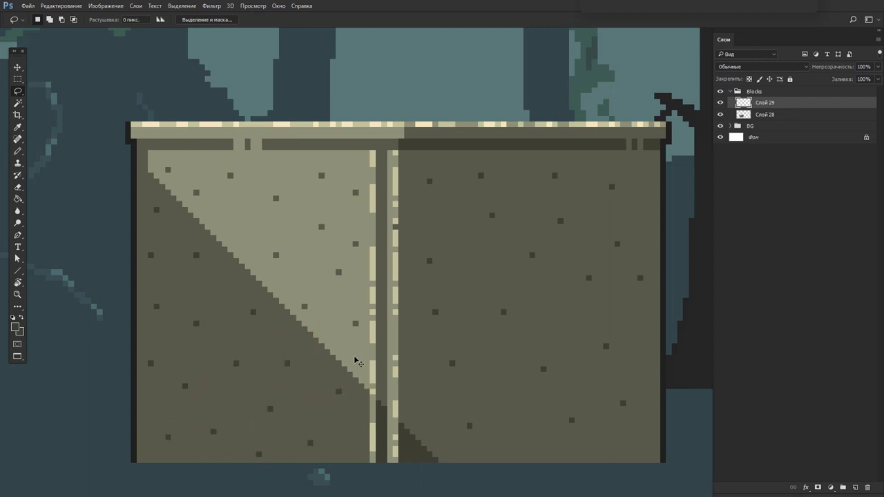
pyautogui.scroll(-1, 408, 366)
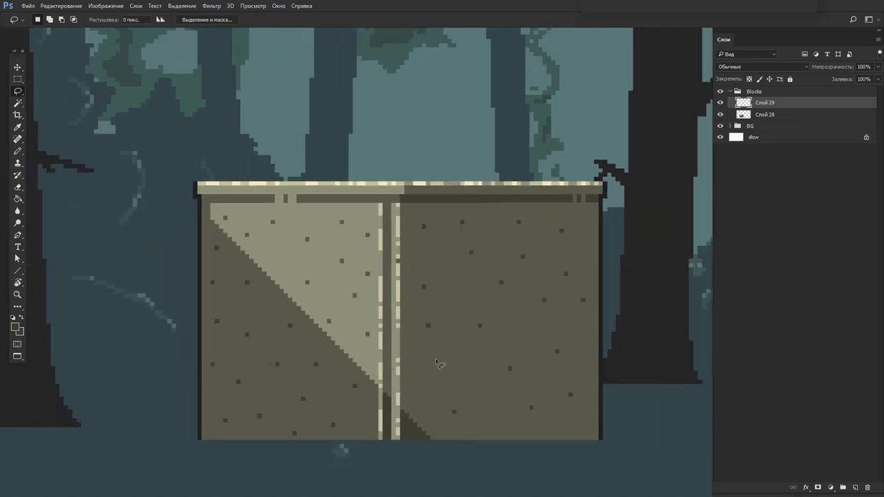
# Draw a dark outline under both blocks' bottom edge and compare with the reference scene.
pyautogui.press('b')
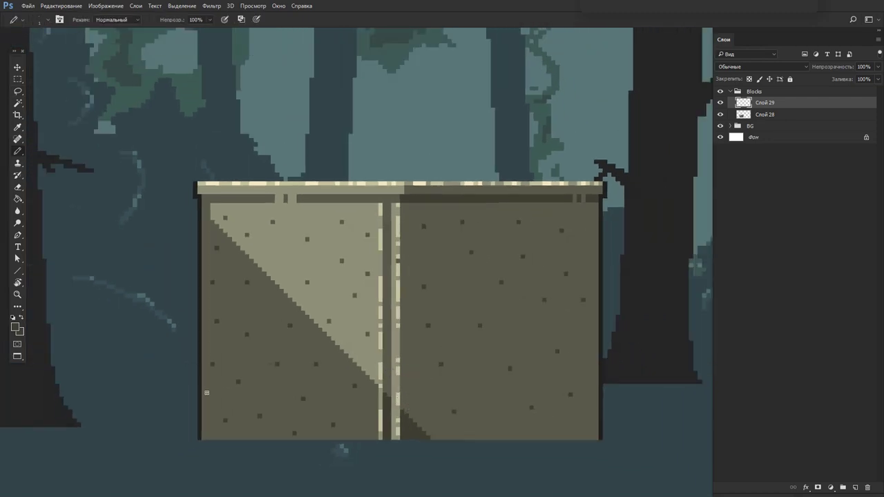
pyautogui.moveTo(200, 442); pyautogui.dragTo(408, 441)
pyautogui.moveTo(467, 425); pyautogui.dragTo(591, 409)
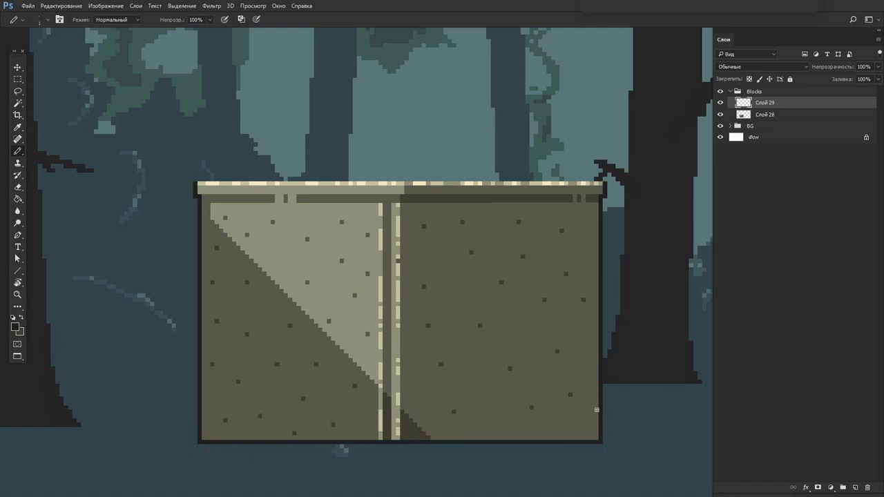
pyautogui.scroll(-3, 546, 407)
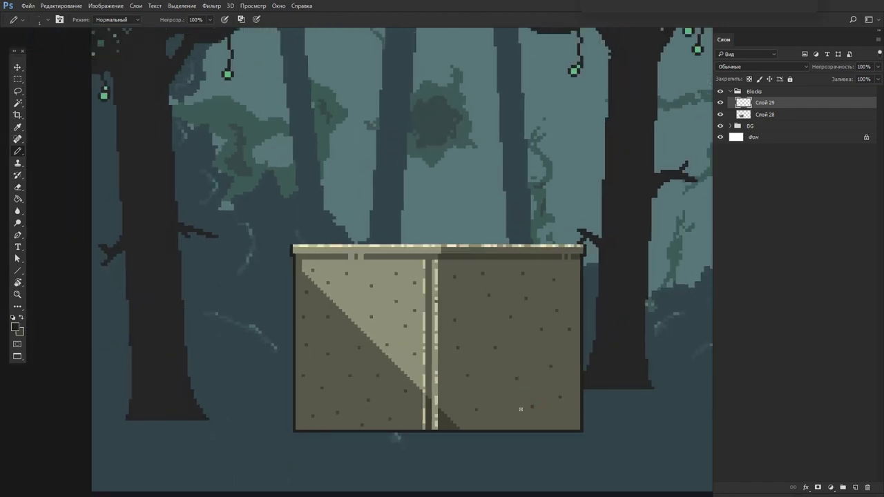
pyautogui.moveTo(514, 411); pyautogui.dragTo(445, 404)
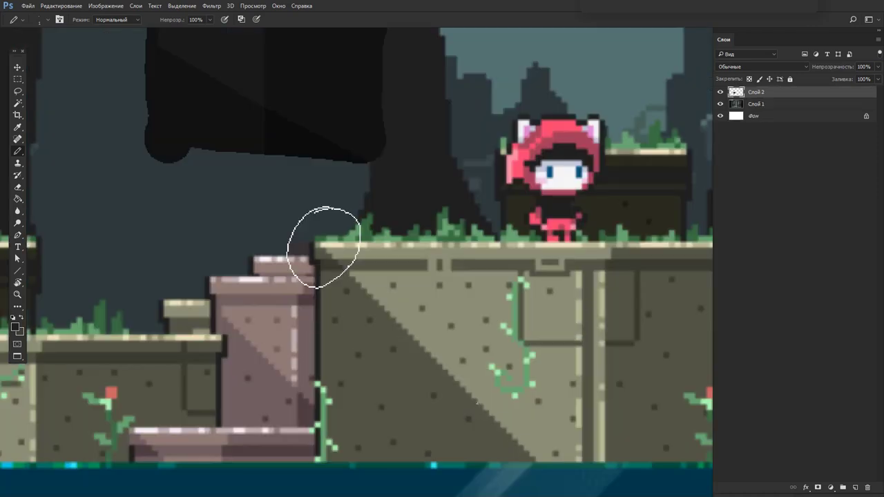
pyautogui.scroll(-3, 323, 247)
pyautogui.moveTo(336, 276); pyautogui.dragTo(245, 281)
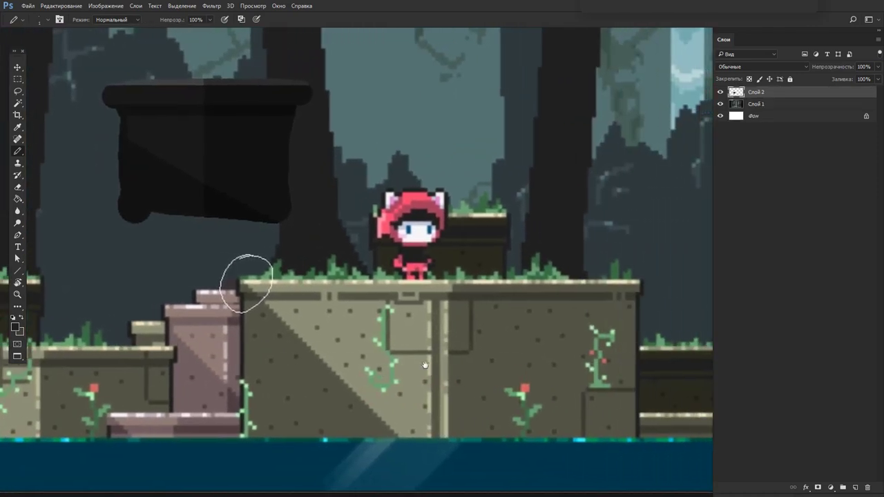
pyautogui.scroll(2, 240, 283)
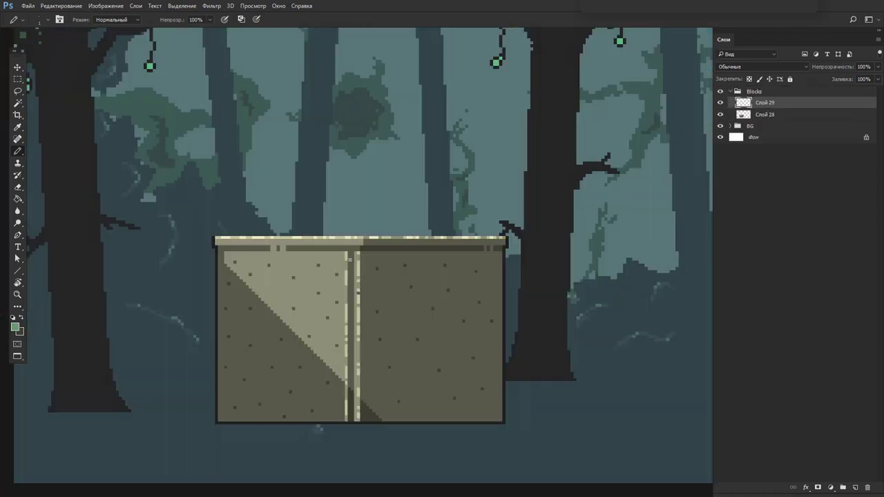
# Draw green grass tufts along the top ledge on new layer Слой 30, placed below Слой 28.
pyautogui.hotkey('ctrl', 'shift', 'n')
pyautogui.press('Return')
pyautogui.moveTo(220, 235)
pyautogui.mouseDown()
pyautogui.moveTo(230, 226)
pyautogui.moveTo(248, 235)
pyautogui.moveTo(366, 233)
pyautogui.mouseUp()
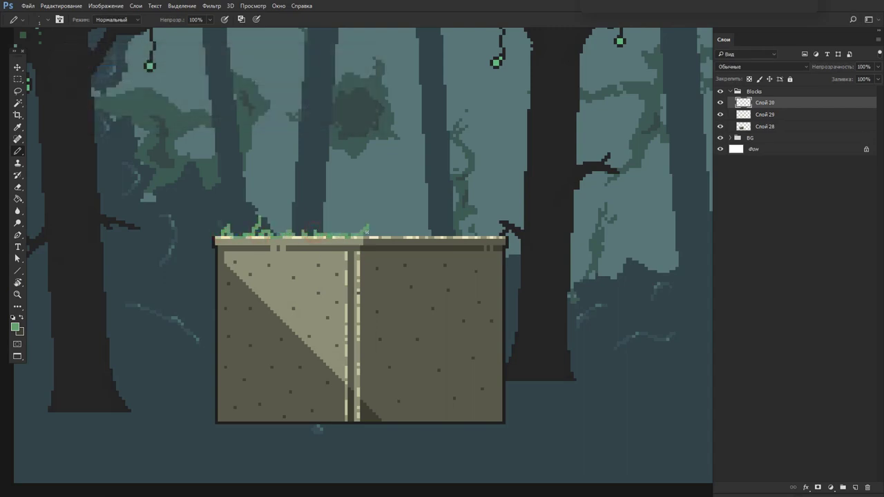
pyautogui.moveTo(426, 234); pyautogui.dragTo(471, 231)
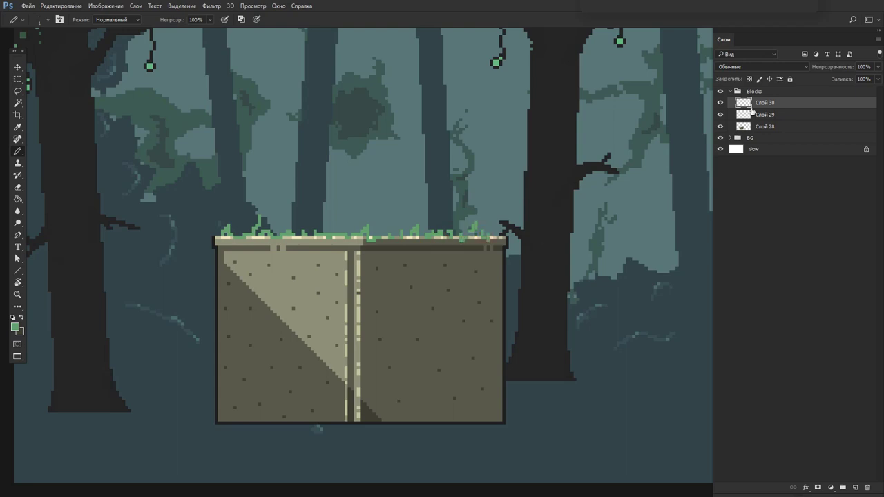
pyautogui.moveTo(751, 104); pyautogui.dragTo(752, 131)
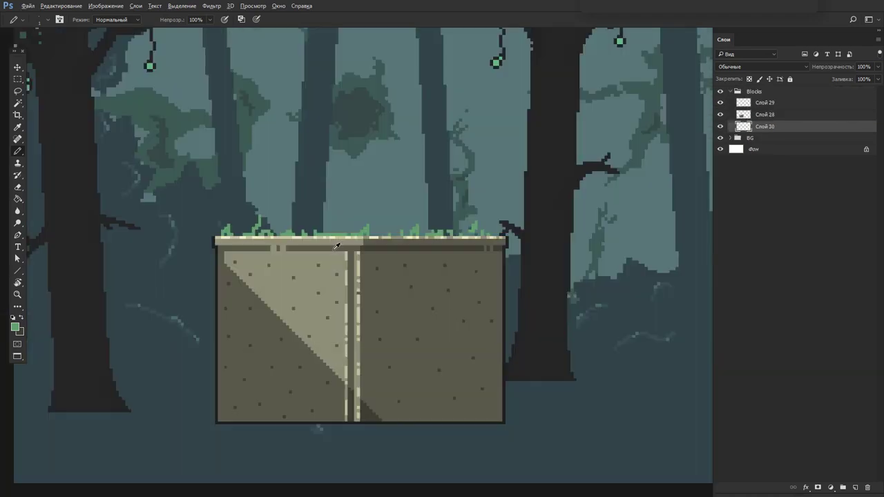
# Sample the dark olive colour and add a new layer placed above Слой 28.
pyautogui.keyDown('alt'); pyautogui.click(337, 247); pyautogui.keyUp('alt')
pyautogui.hotkey('ctrl', 'shift', 'n')
pyautogui.press('Return')
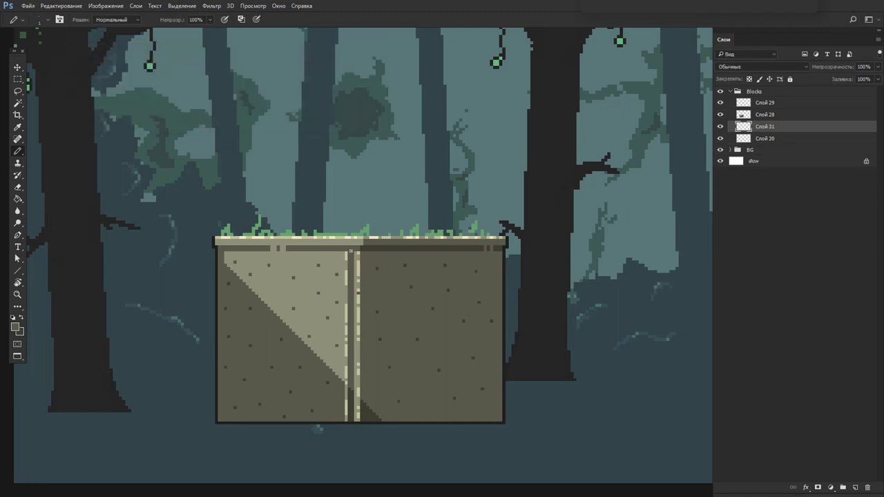
pyautogui.scroll(2, 334, 249)
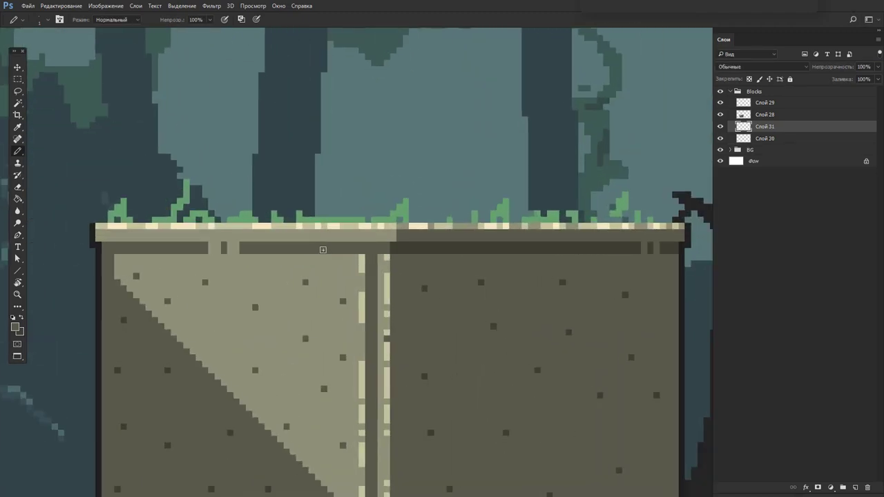
pyautogui.click(323, 249)
pyautogui.moveTo(767, 128); pyautogui.dragTo(760, 112)
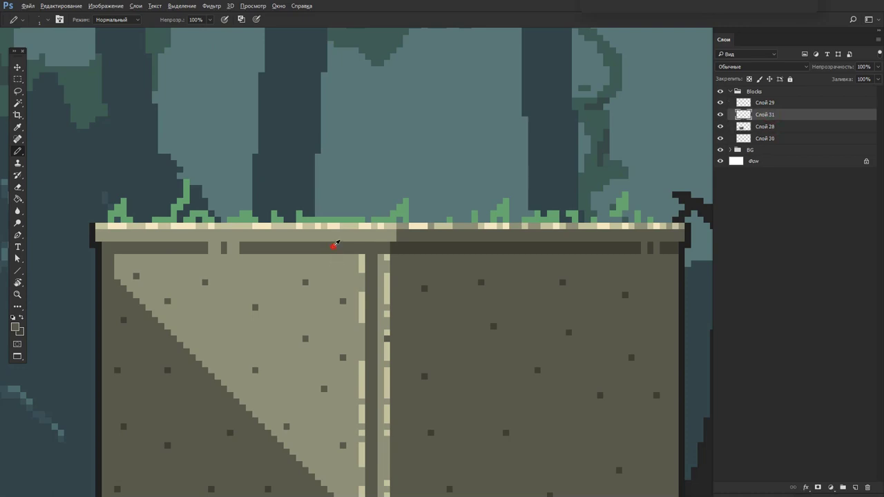
# Draw the top-centre inset panel outline with its notch, shifted about 67 px left.
pyautogui.moveTo(340, 255); pyautogui.dragTo(343, 299)
pyautogui.hotkey('ctrl', 'z')
pyautogui.moveTo(324, 255)
pyautogui.mouseDown()
pyautogui.moveTo(394, 328)
pyautogui.moveTo(444, 256)
pyautogui.mouseUp()
pyautogui.press('x')
pyautogui.click(324, 327)
pyautogui.scroll(2, 340, 257)
pyautogui.click(345, 234)
pyautogui.press('x')
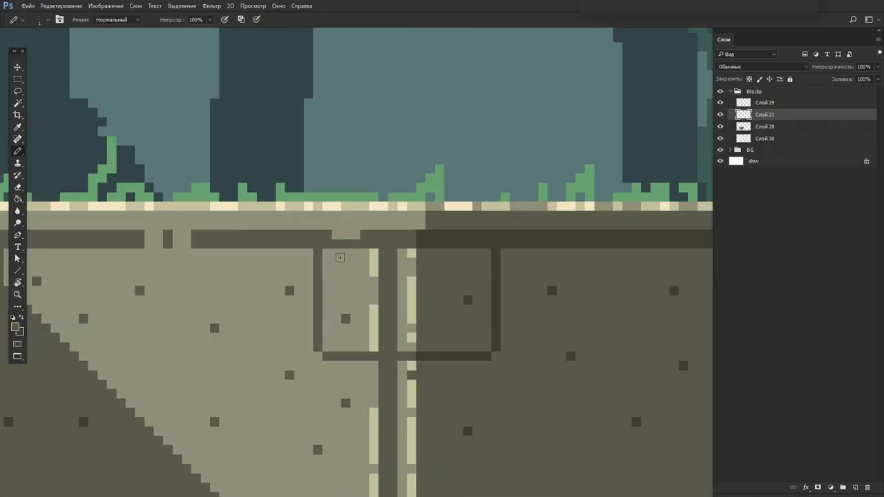
pyautogui.moveTo(332, 304); pyautogui.dragTo(285, 304)
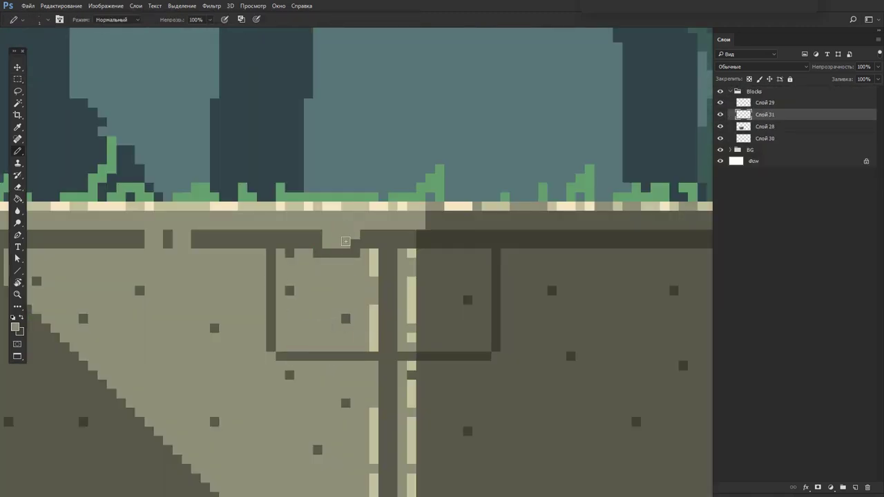
pyautogui.moveTo(345, 241); pyautogui.dragTo(320, 241)
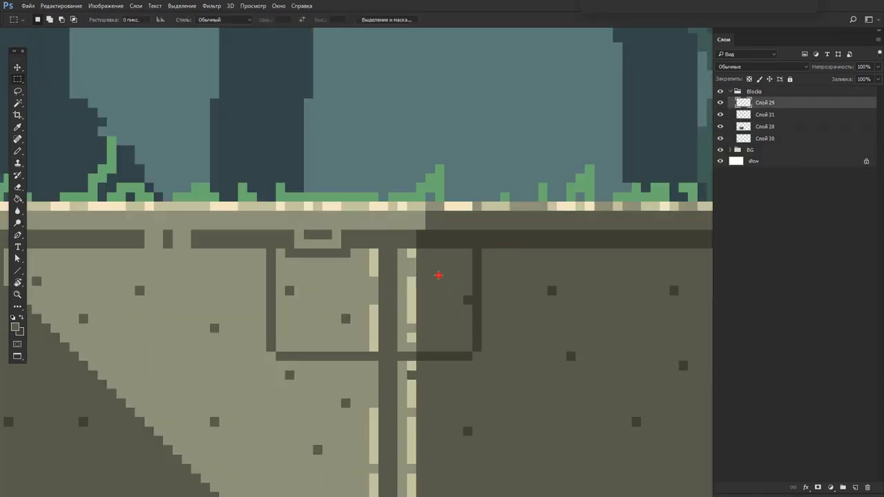
# Draw L-shaped panel outlines in the block's lower-right and lower-left corners.
pyautogui.scroll(-2, 438, 275)
pyautogui.scroll(-1, 438, 275)
pyautogui.scroll(-1, 438, 275)
pyautogui.press('b')
pyautogui.moveTo(549, 422); pyautogui.dragTo(605, 347)
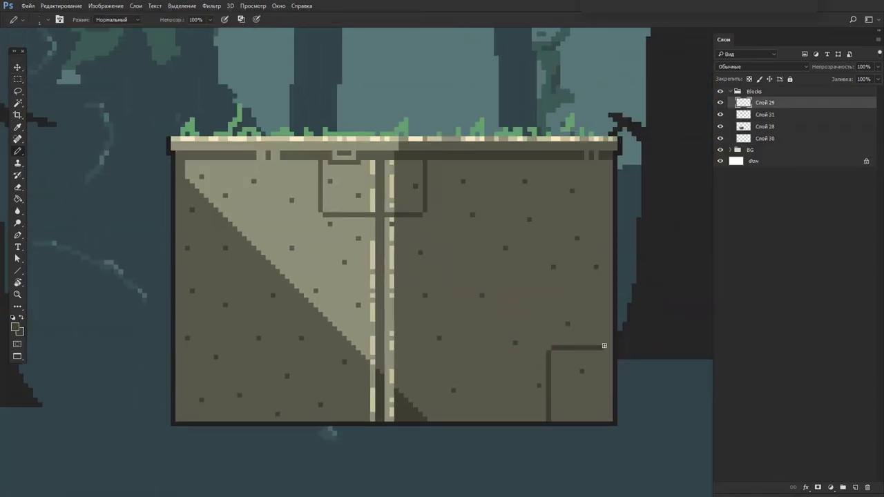
pyautogui.moveTo(176, 385); pyautogui.dragTo(217, 414)
pyautogui.moveTo(559, 184); pyautogui.dragTo(494, 217)
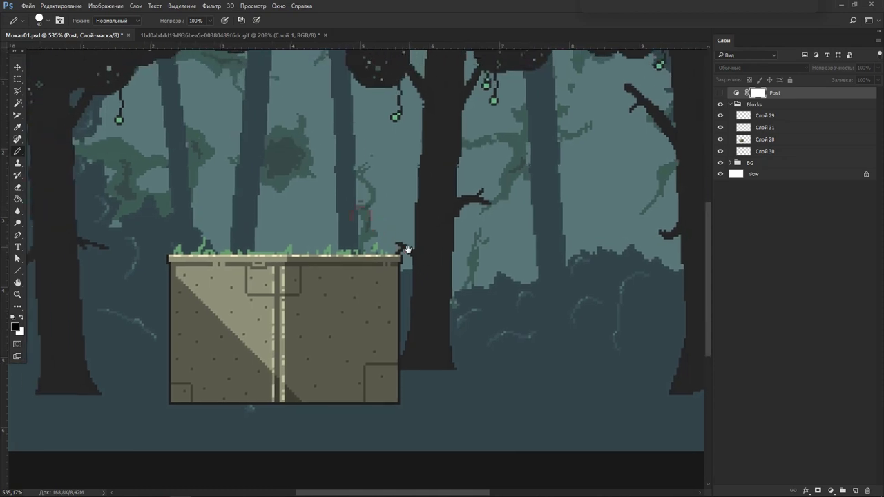
# On the reference scene, open the Color panel and bring the central stone block into view.
pyautogui.hotkey('ctrl', 'Tab')
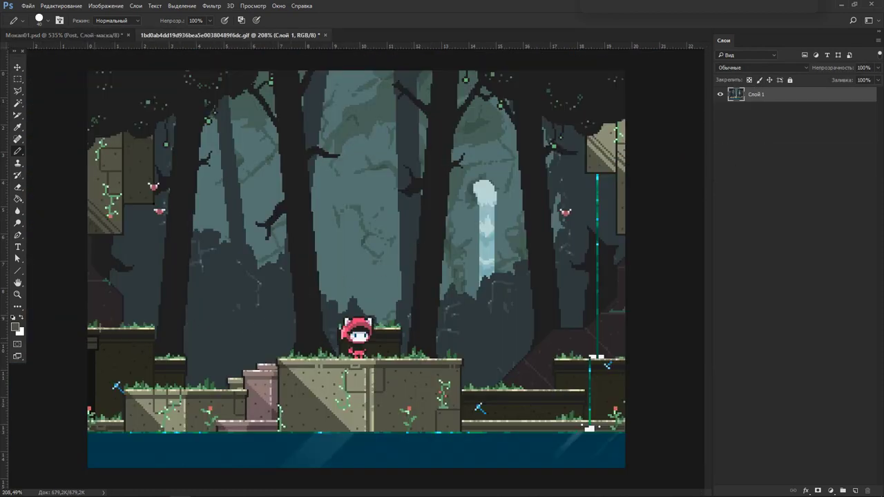
pyautogui.click(545, 340)
pyautogui.scroll(2, 252, 404)
pyautogui.press('F6')
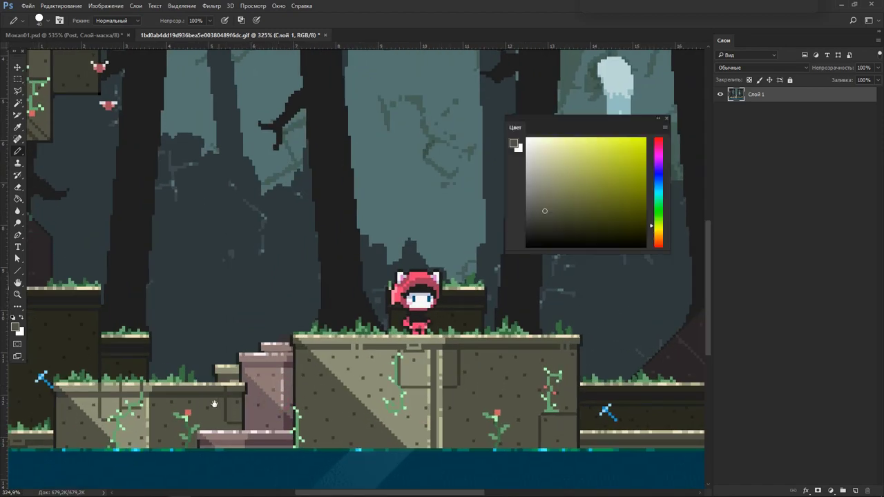
pyautogui.moveTo(214, 404); pyautogui.dragTo(279, 396)
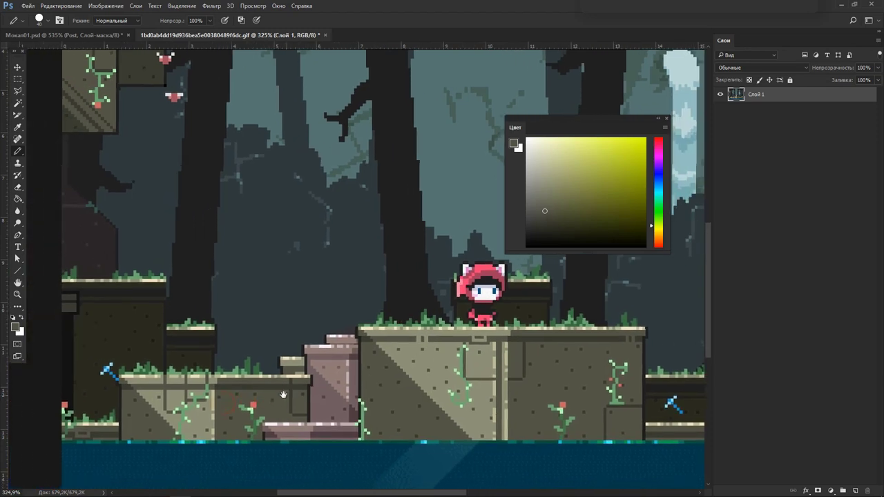
# Sample a darker shade from the reference block, refine it, and return to the mockup.
pyautogui.keyDown('alt'); pyautogui.click(124, 405); pyautogui.keyUp('alt')
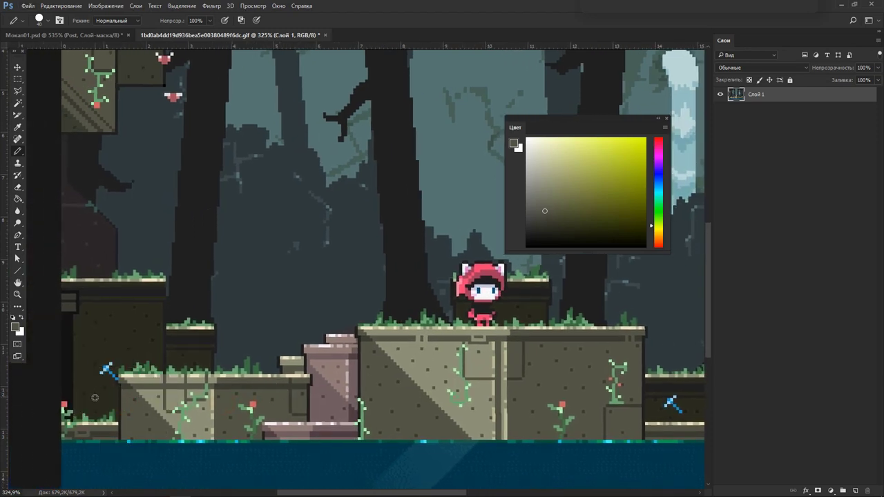
pyautogui.keyDown('alt'); pyautogui.click(95, 398); pyautogui.keyUp('alt')
pyautogui.click(556, 228)
pyautogui.hotkey('ctrl', 'Tab')
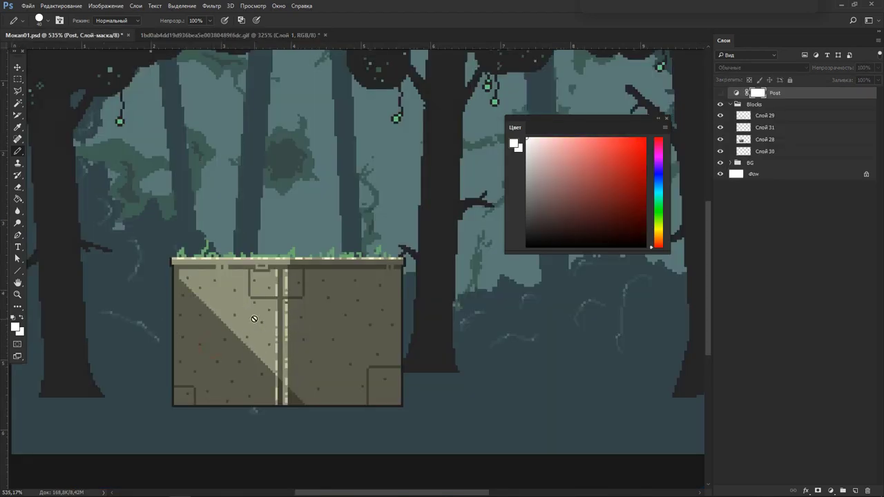
pyautogui.hotkey('ctrl', 'Tab')
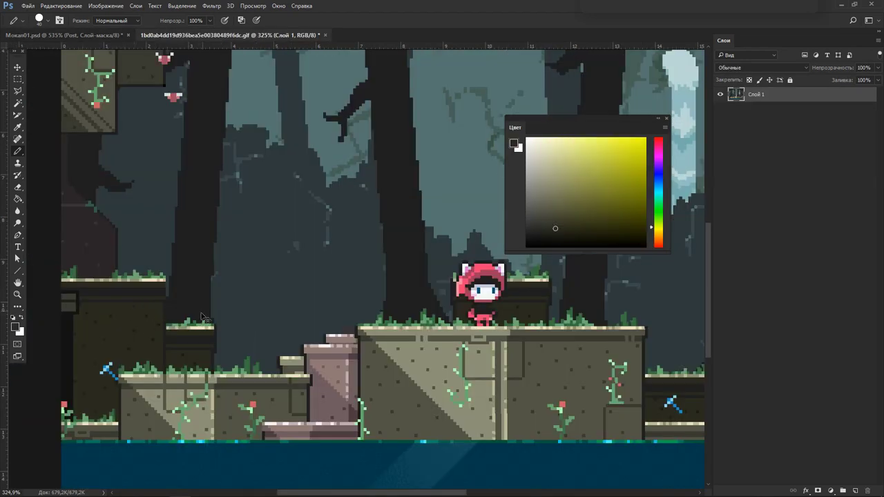
pyautogui.hotkey('ctrl', 'Tab')
# Duplicate the Blocks group, then undo the trial placements of the copy.
pyautogui.click(768, 111)
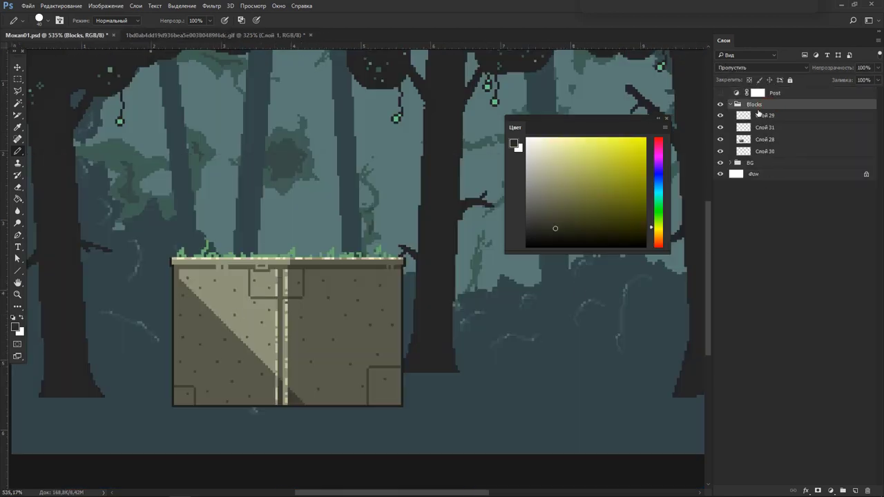
pyautogui.hotkey('ctrl', 'j')
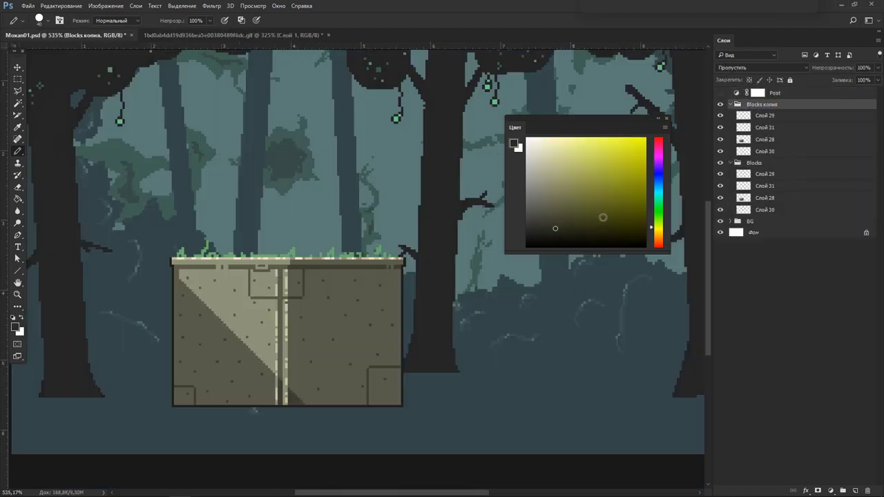
pyautogui.press('Tab')
pyautogui.moveTo(404, 351); pyautogui.dragTo(592, 420)
pyautogui.moveTo(523, 401); pyautogui.dragTo(161, 412)
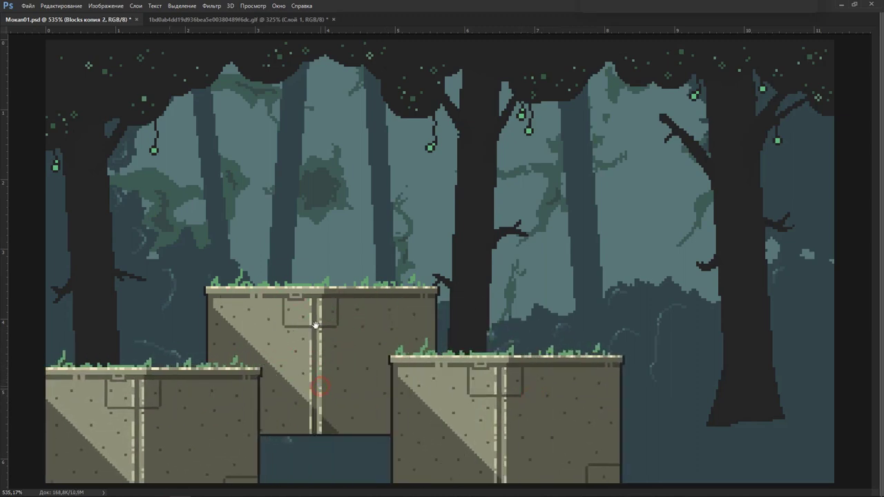
pyautogui.hotkey('ctrl', 'z')
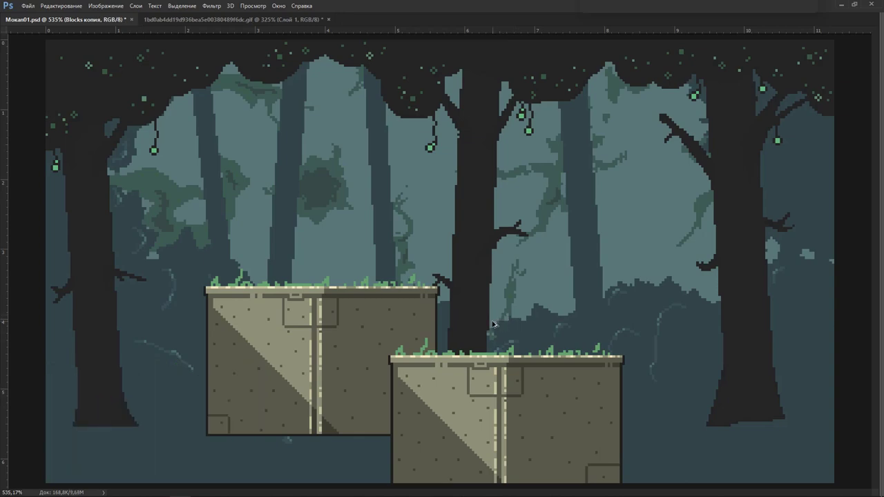
pyautogui.hotkey('ctrl', 'alt', 'z')
# Place the Blocks copy directly beside the original stone block.
pyautogui.hotkey('ctrl', 'Tab')
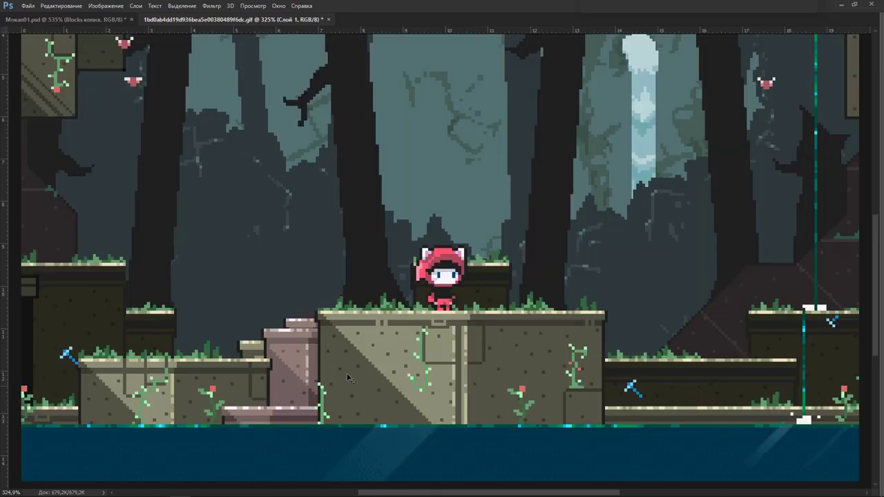
pyautogui.hotkey('ctrl', 'Tab')
pyautogui.press('Tab')
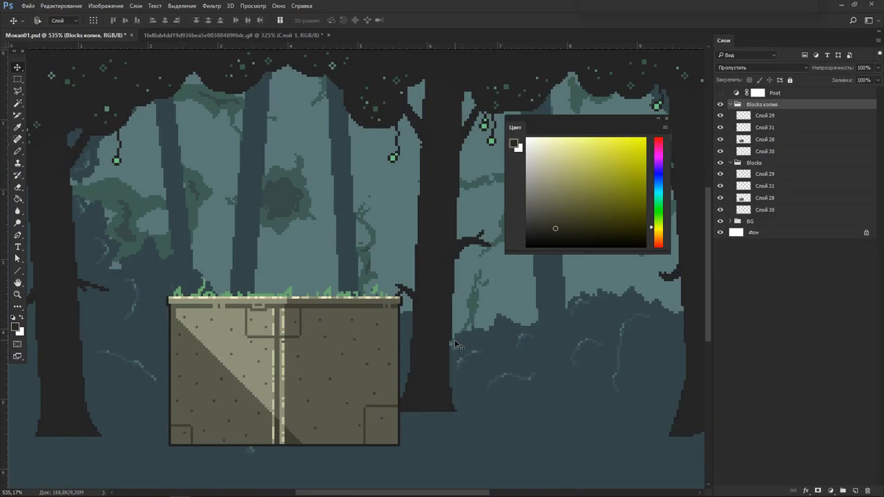
pyautogui.moveTo(311, 356); pyautogui.dragTo(560, 368)
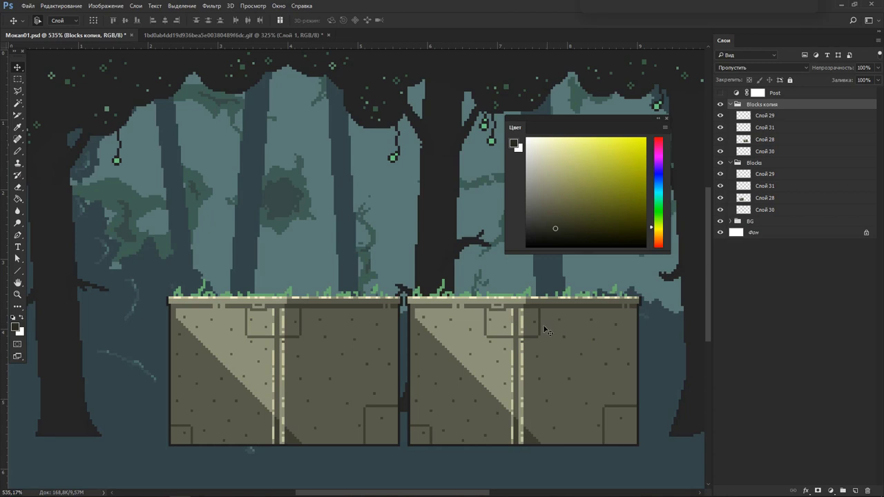
# Darken the copied block's Слой 28 with a Hue/Saturation brightness reduction.
pyautogui.click(742, 138)
pyautogui.hotkey('ctrl', 'u')
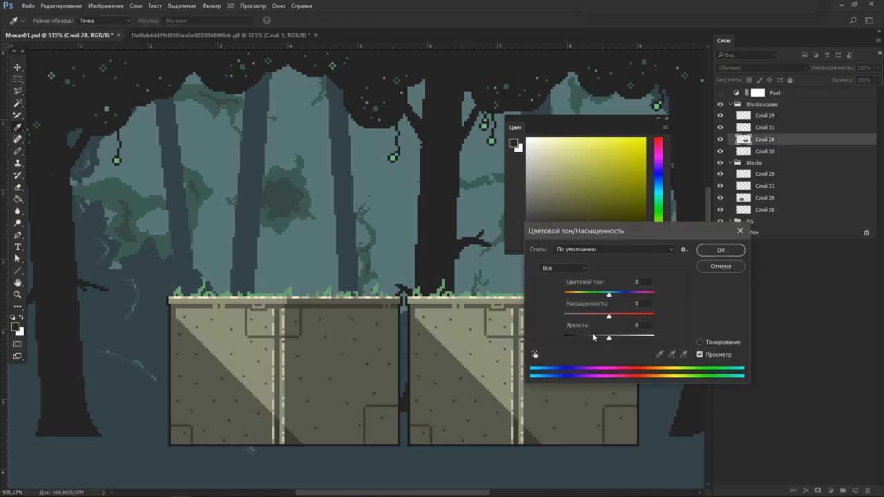
pyautogui.moveTo(609, 337)
pyautogui.mouseDown()
pyautogui.moveTo(589, 337)
pyautogui.moveTo(620, 318)
pyautogui.mouseUp()
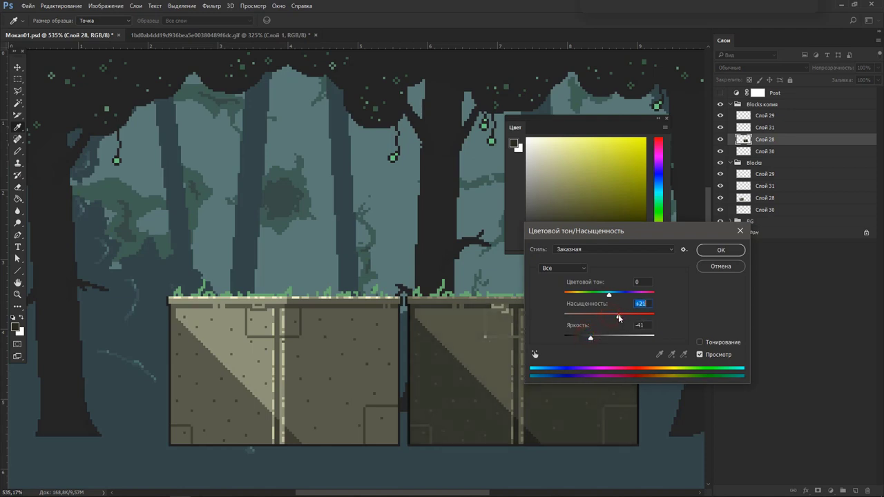
pyautogui.click(718, 252)
# Resample the olive-grey and refill the right block's face a lighter shade.
pyautogui.press('g')
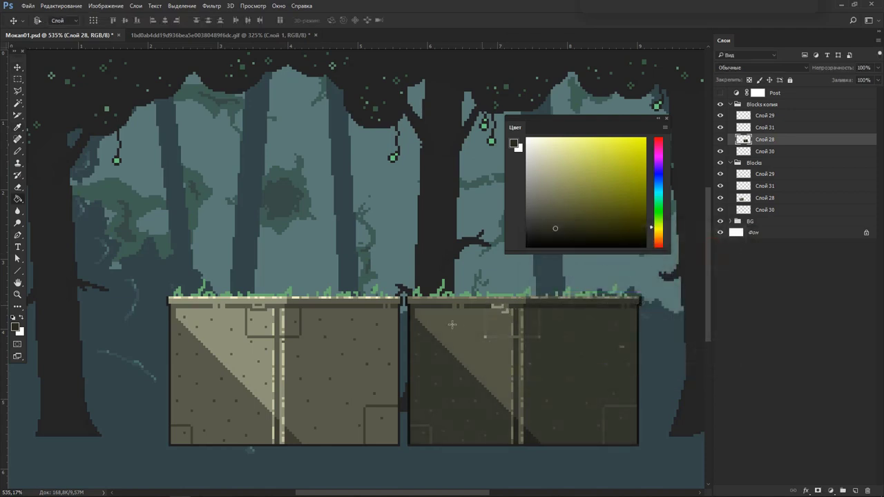
pyautogui.keyDown('alt'); pyautogui.click(223, 392); pyautogui.keyUp('alt')
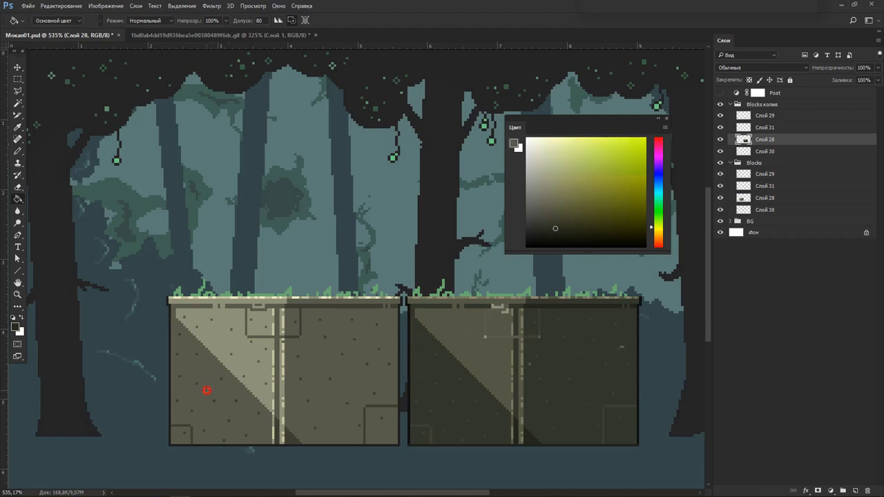
pyautogui.keyDown('alt'); pyautogui.click(455, 342); pyautogui.keyUp('alt')
pyautogui.keyDown('alt'); pyautogui.click(435, 371); pyautogui.keyUp('alt')
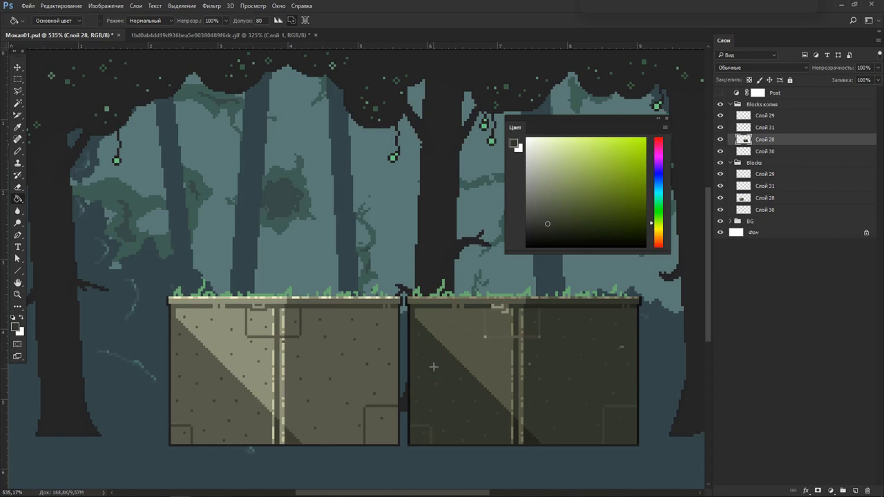
pyautogui.click(451, 339)
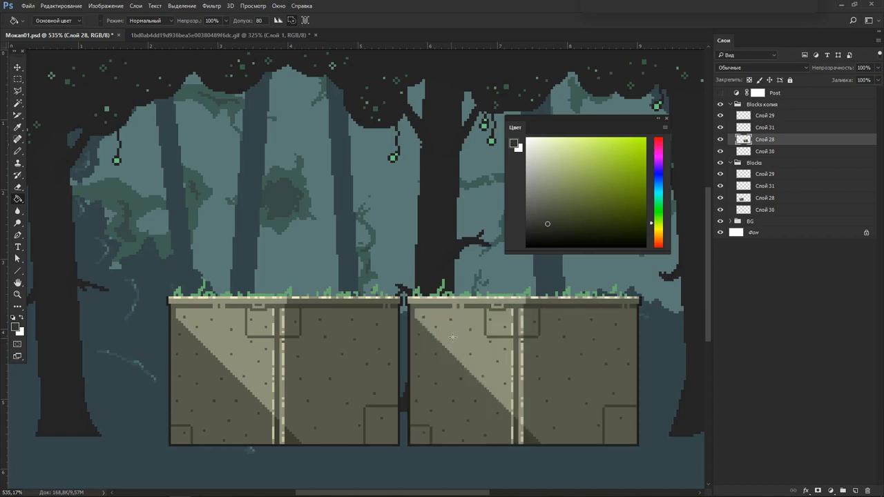
# Marquee the left stone block in the reference scene, then return to Мокап01.psd.
pyautogui.hotkey('ctrl', 'Tab')
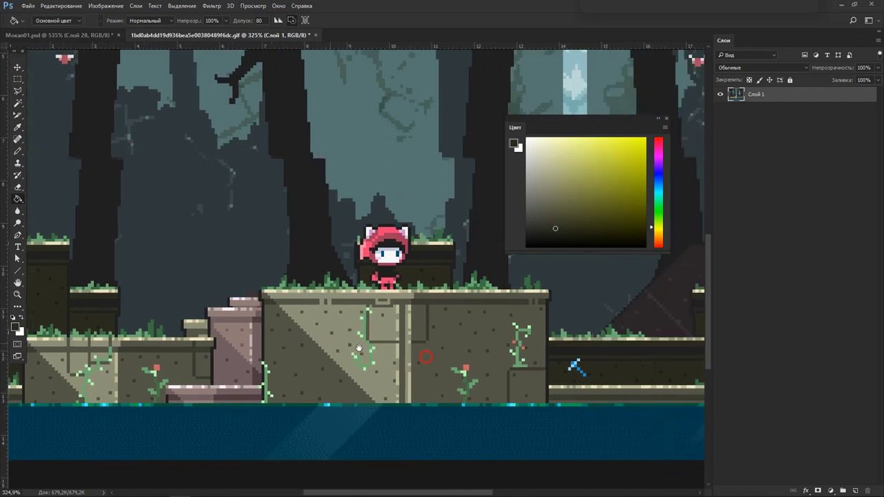
pyautogui.moveTo(479, 370); pyautogui.dragTo(433, 336)
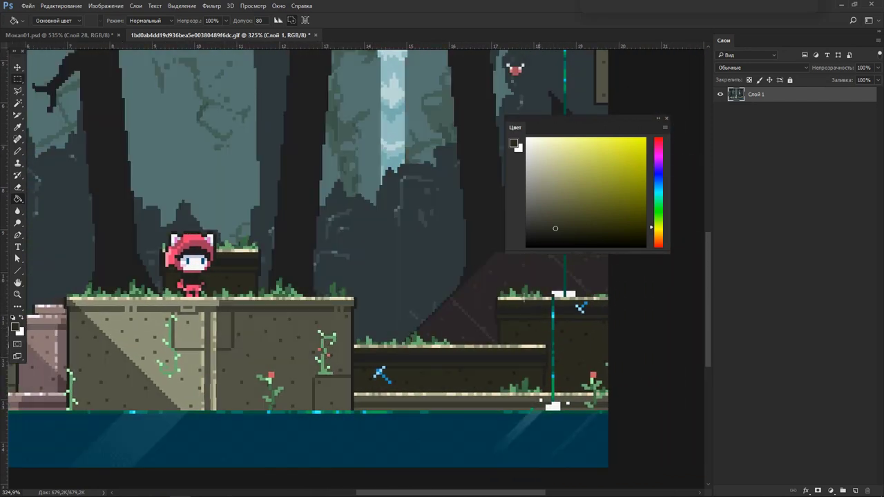
pyautogui.press('m')
pyautogui.moveTo(489, 273); pyautogui.dragTo(615, 389)
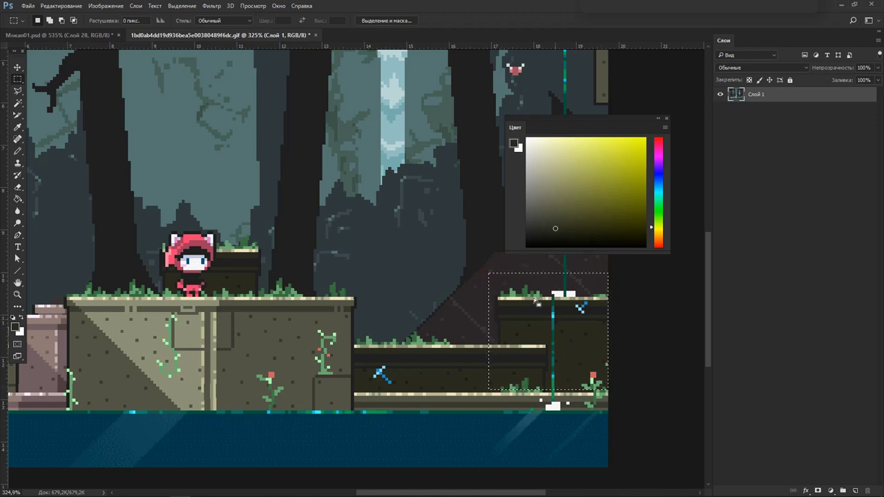
pyautogui.moveTo(75, 287); pyautogui.dragTo(213, 411)
pyautogui.hotkey('ctrl', 'Tab')
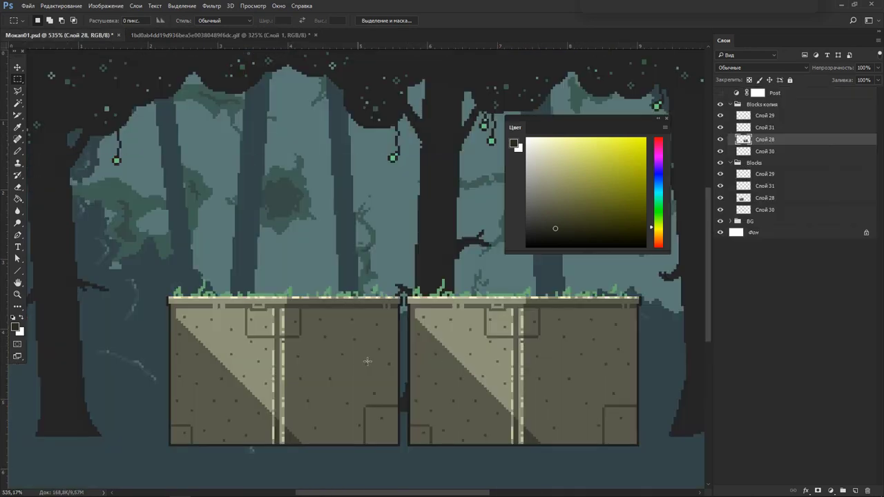
# Toggle visibility of Слой 30, 31 and 29 in Blocks копия to inspect their contents.
pyautogui.click(722, 151)
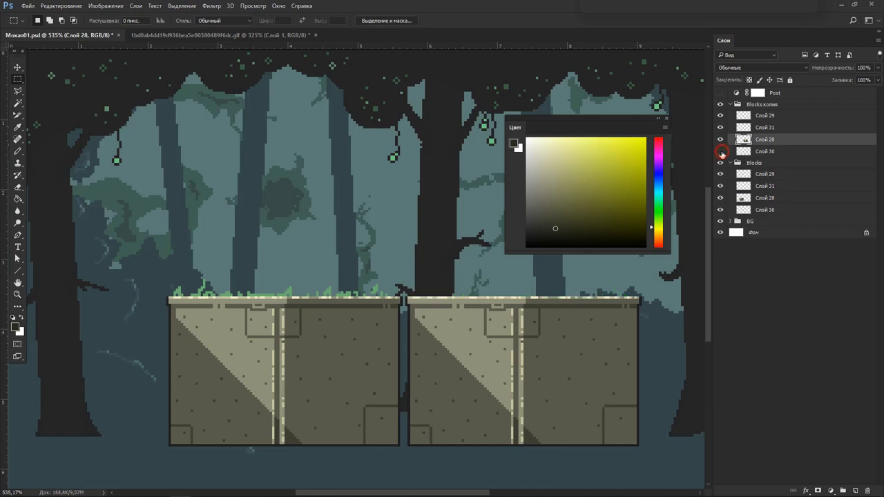
pyautogui.click(721, 152)
pyautogui.click(721, 128)
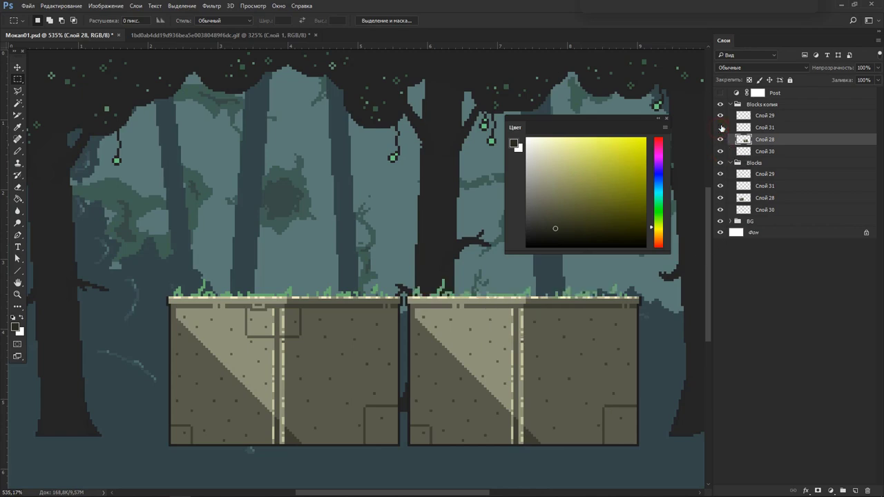
pyautogui.click(722, 128)
pyautogui.click(723, 118)
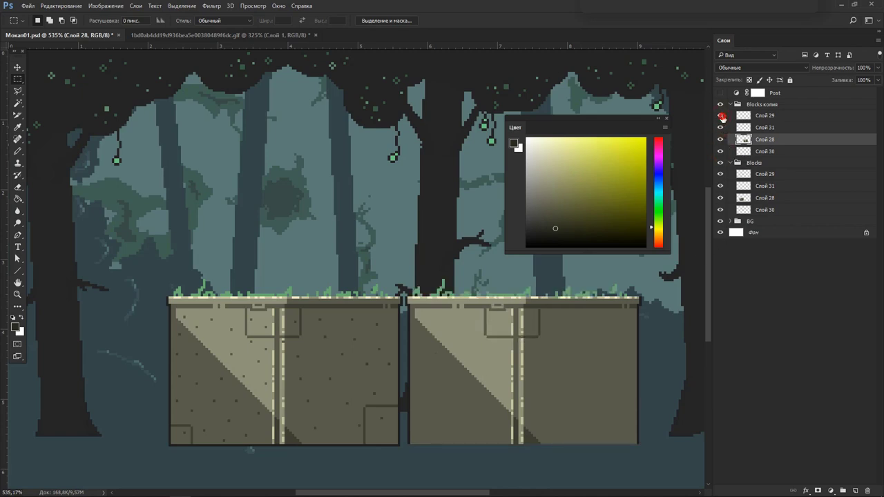
pyautogui.click(722, 117)
# After checking the reference, hide Слой 29's dot texture on the right block.
pyautogui.hotkey('ctrl', 'Tab')
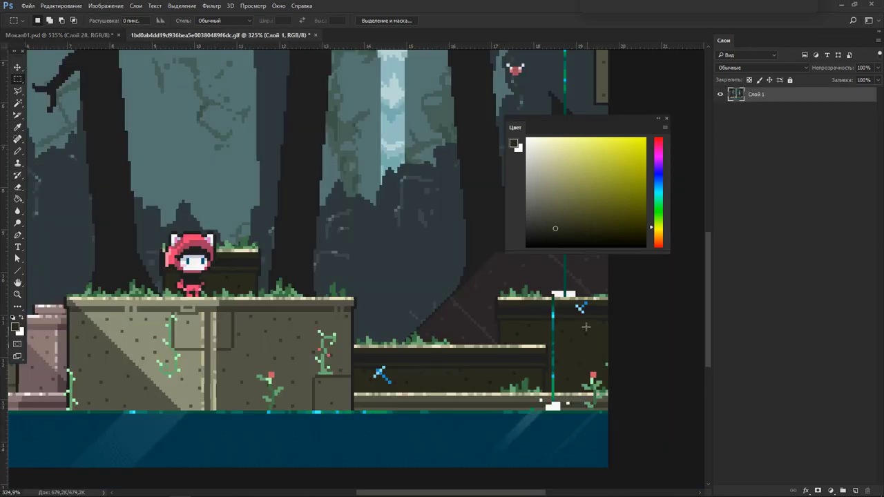
pyautogui.hotkey('ctrl', 'Tab')
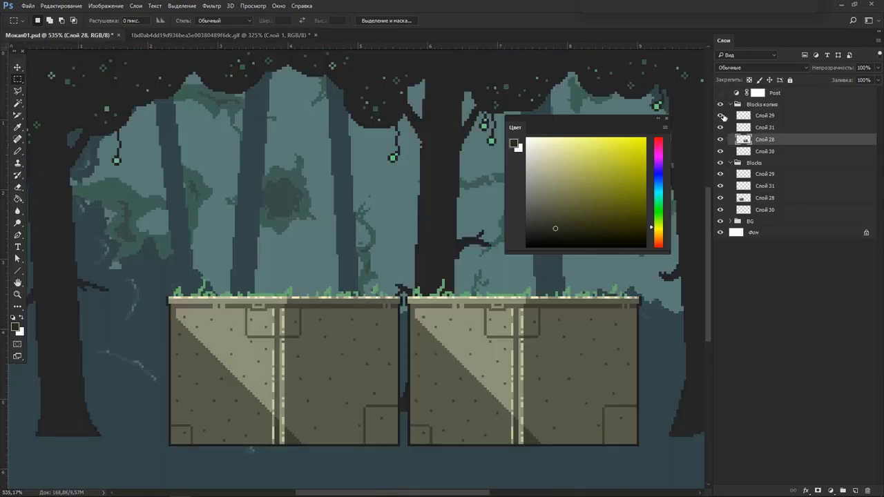
pyautogui.click(722, 116)
pyautogui.click(721, 127)
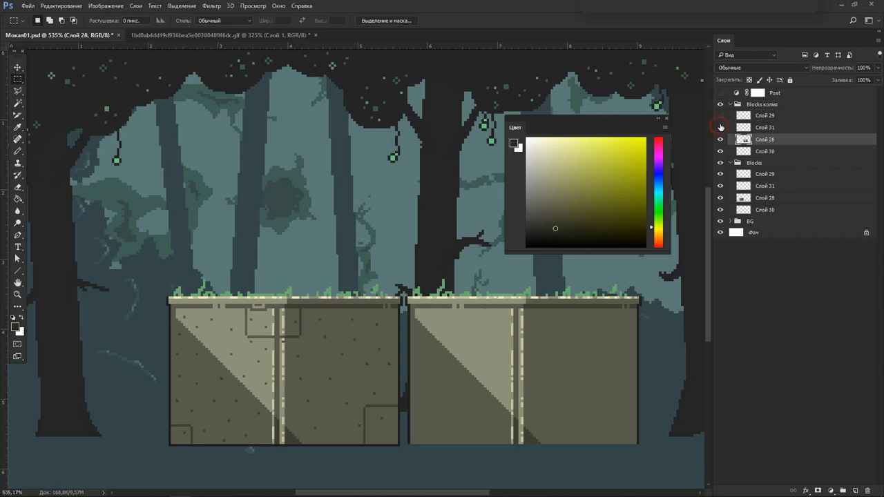
pyautogui.click(721, 127)
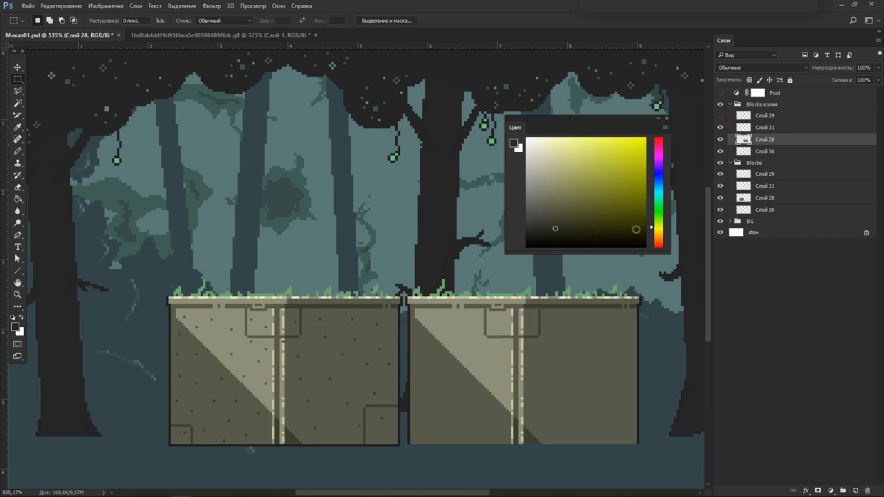
# Sample the block's stone colour and pick a darker paint colour from it.
pyautogui.press('h')
pyautogui.hotkey('alt', 'v')
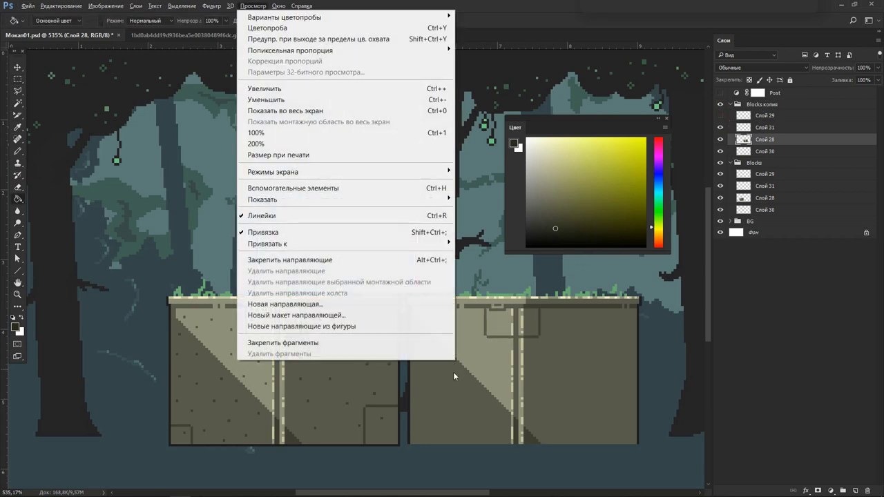
pyautogui.press('Escape')
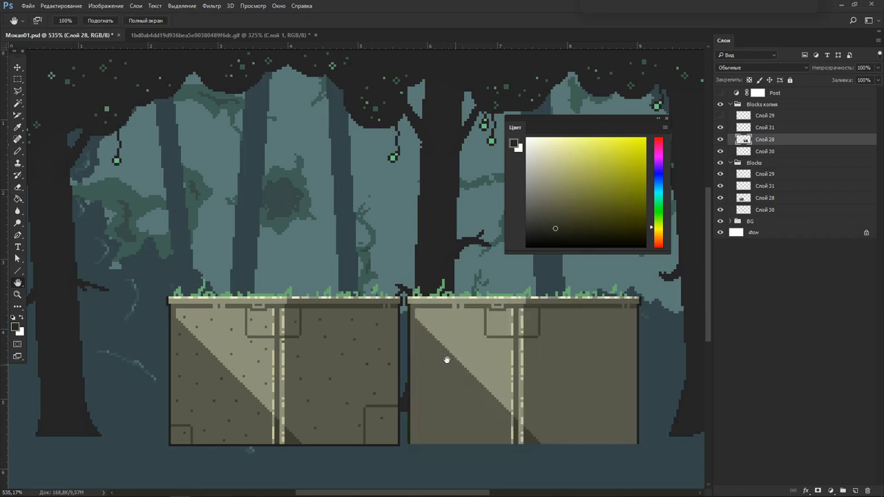
pyautogui.click(193, 365)
pyautogui.press('b')
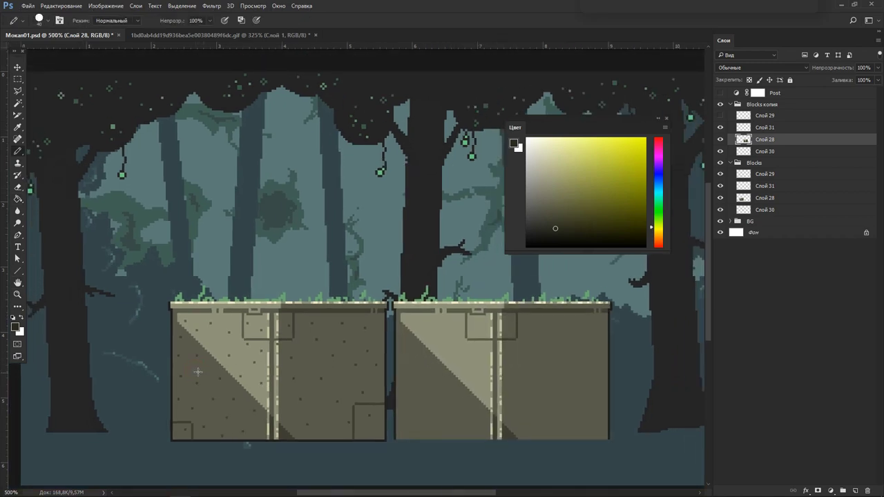
pyautogui.keyDown('alt'); pyautogui.click(197, 366); pyautogui.keyUp('alt')
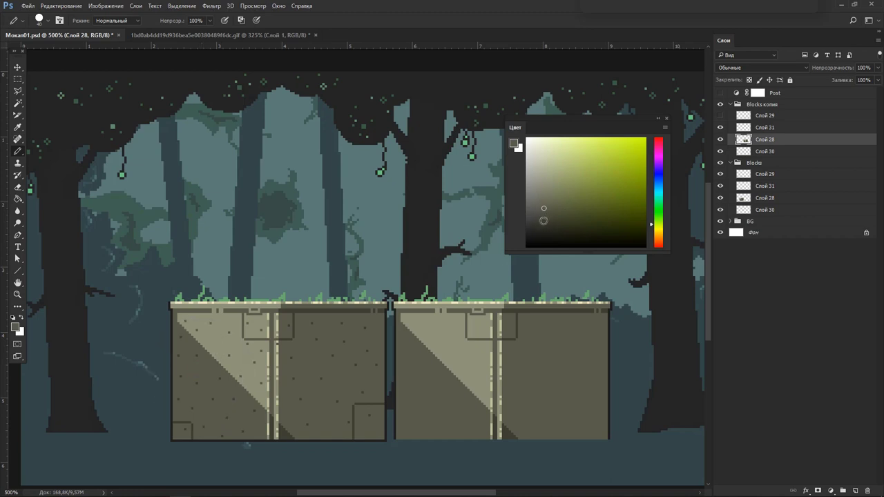
pyautogui.click(544, 221)
pyautogui.click(550, 222)
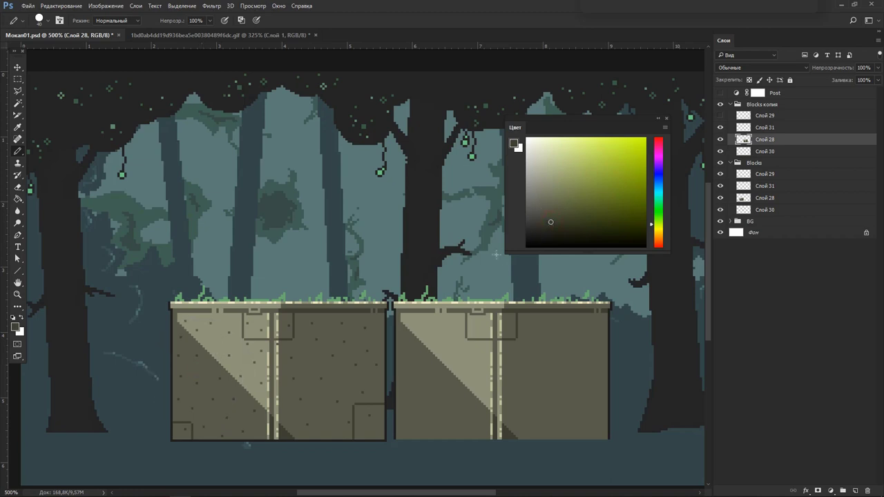
# Try Paint Bucket fills with tolerance 1 on the right block, then undo them.
pyautogui.press('g')
pyautogui.click(421, 389)
pyautogui.hotkey('ctrl', 'z')
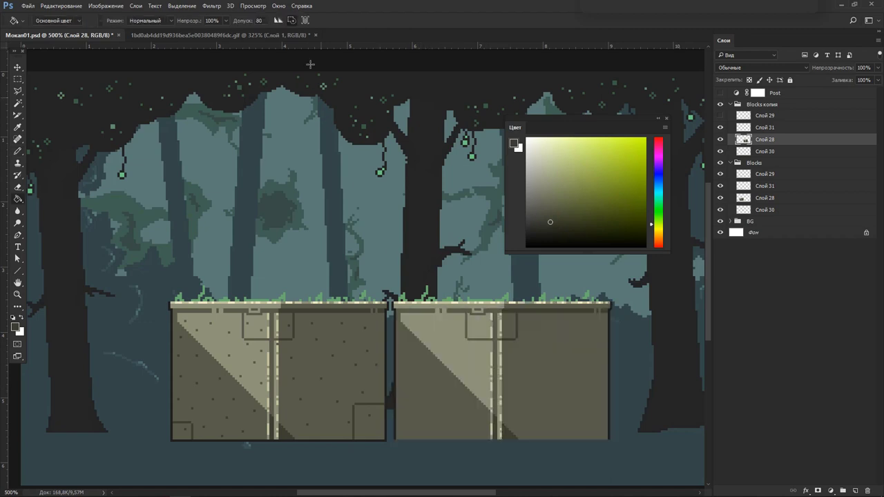
pyautogui.click(265, 20)
pyautogui.write('1')
pyautogui.click(420, 376)
pyautogui.click(450, 349)
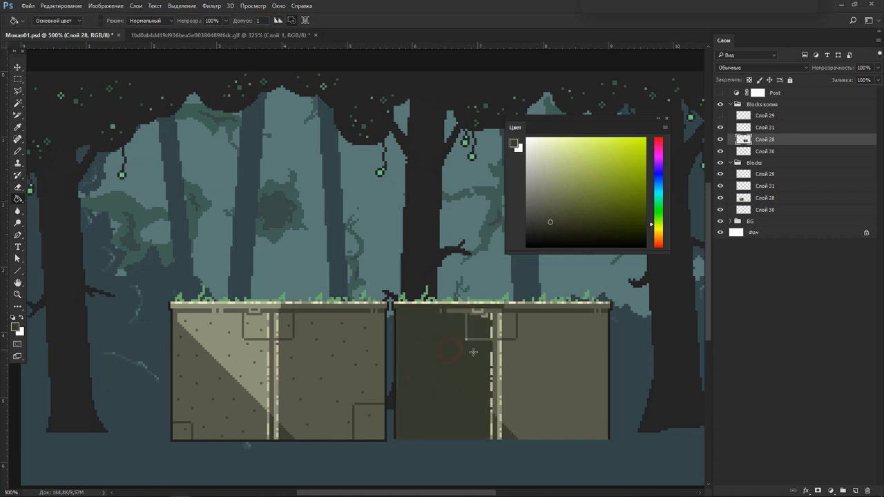
pyautogui.hotkey('ctrl', 'z')
pyautogui.hotkey('ctrl', 'alt', 'z')
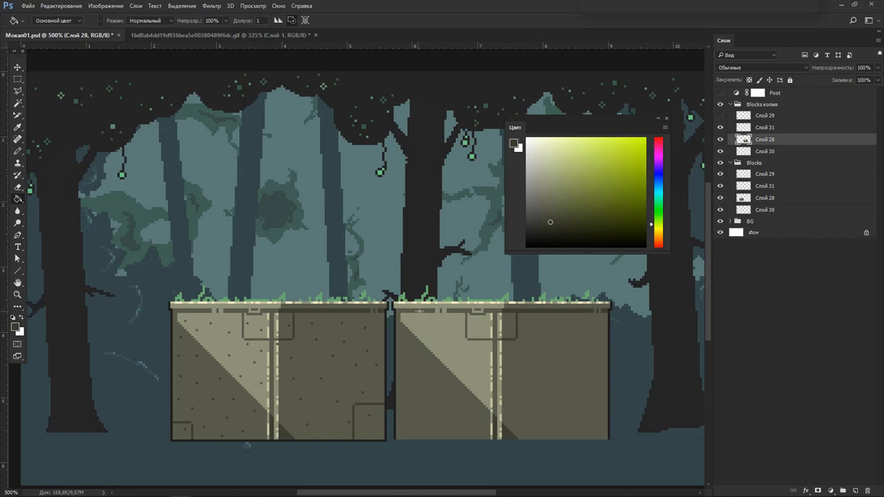
# Sample stone and ledge shades from the reference scene, then return to the mockup.
pyautogui.hotkey('ctrl', 'Tab')
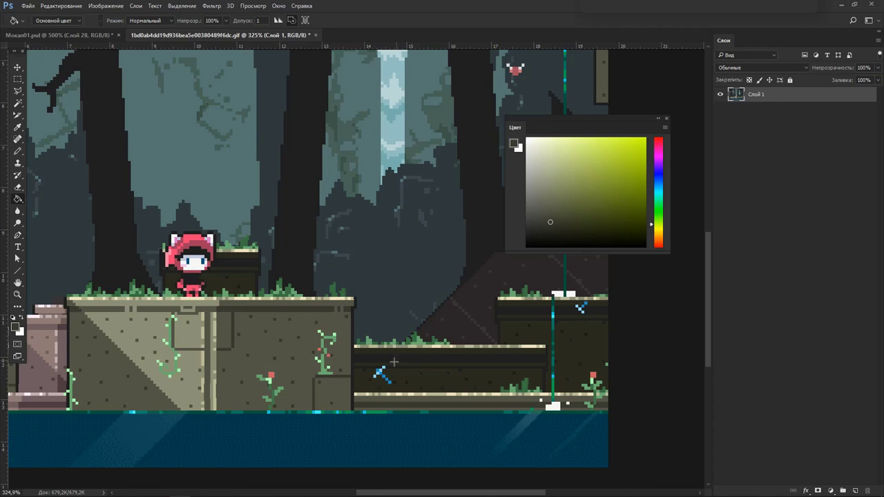
pyautogui.press('x')
pyautogui.keyDown('alt'); pyautogui.click(140, 381); pyautogui.keyUp('alt')
pyautogui.keyDown('alt'); pyautogui.click(405, 371); pyautogui.keyUp('alt')
pyautogui.scroll(3, 413, 369)
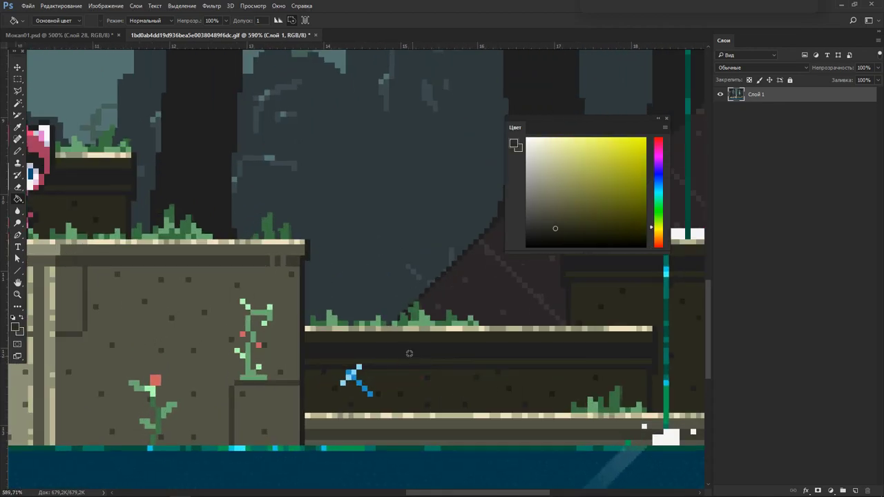
pyautogui.keyDown('alt'); pyautogui.click(409, 351); pyautogui.keyUp('alt')
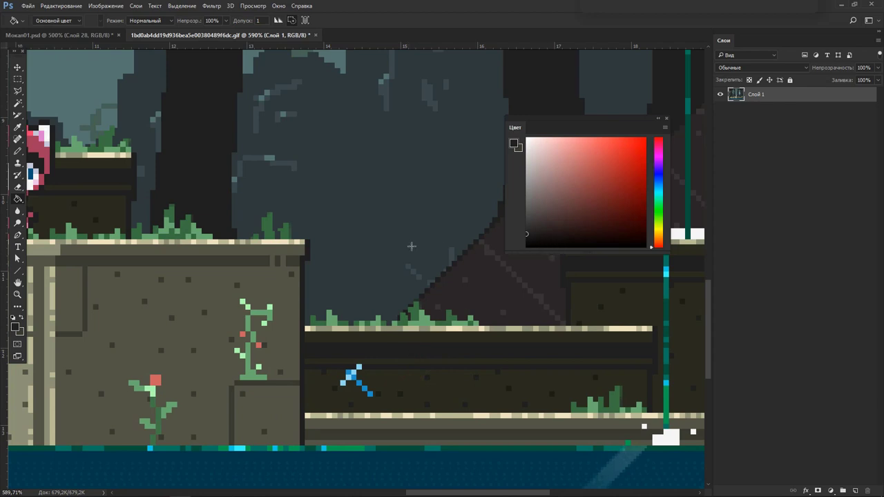
pyautogui.keyDown('alt'); pyautogui.click(215, 187); pyautogui.keyUp('alt')
pyautogui.keyDown('alt'); pyautogui.click(332, 352); pyautogui.keyUp('alt')
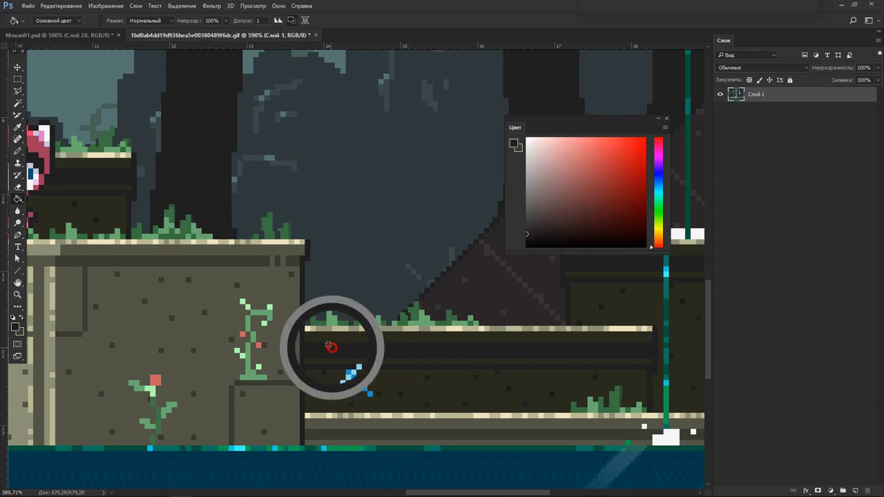
pyautogui.hotkey('ctrl', 'Tab')
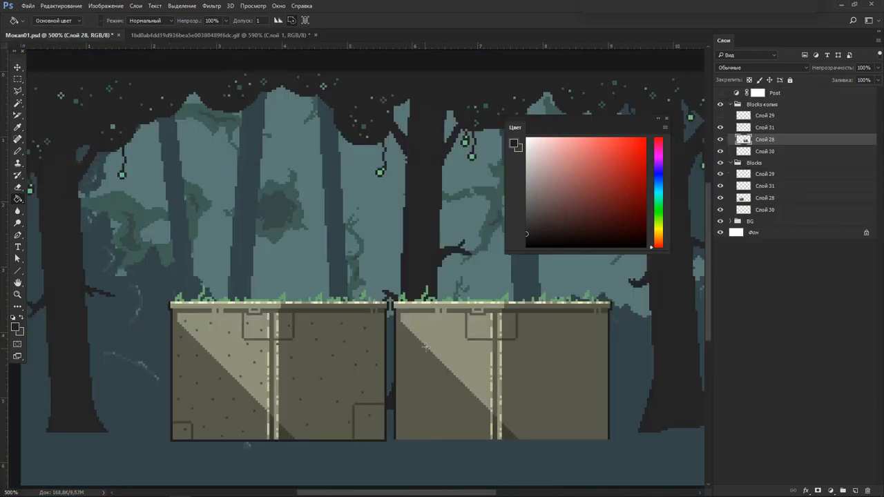
pyautogui.hotkey('ctrl', 'Tab')
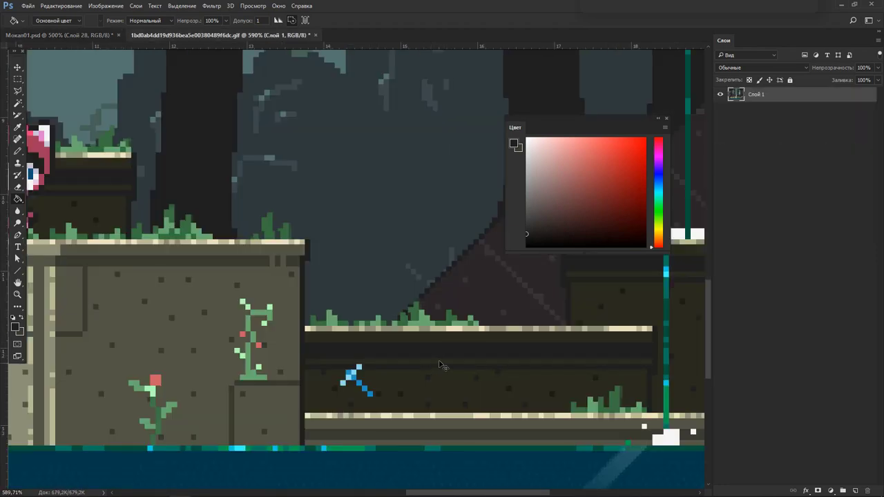
pyautogui.hotkey('ctrl', 'Tab')
# Sample a colour near the block's top edge and adjust the brush size.
pyautogui.scroll(3, 419, 318)
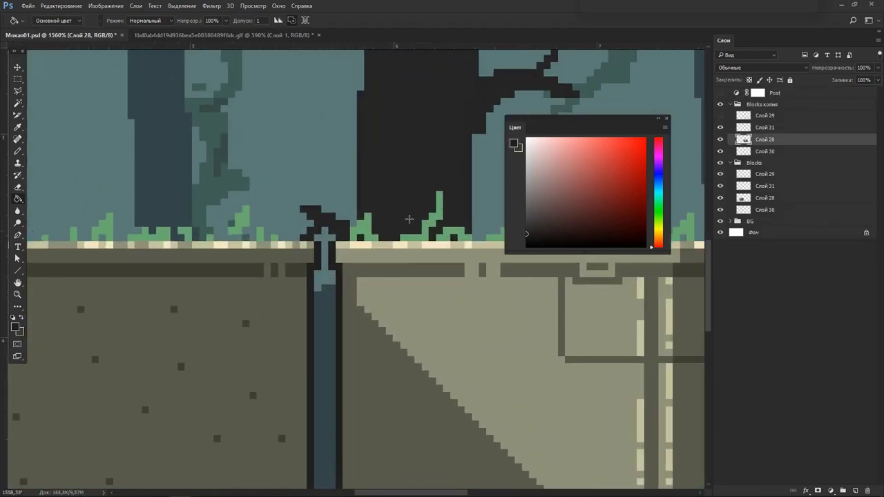
pyautogui.keyDown('alt'); pyautogui.click(389, 206); pyautogui.keyUp('alt')
pyautogui.press('Tab')
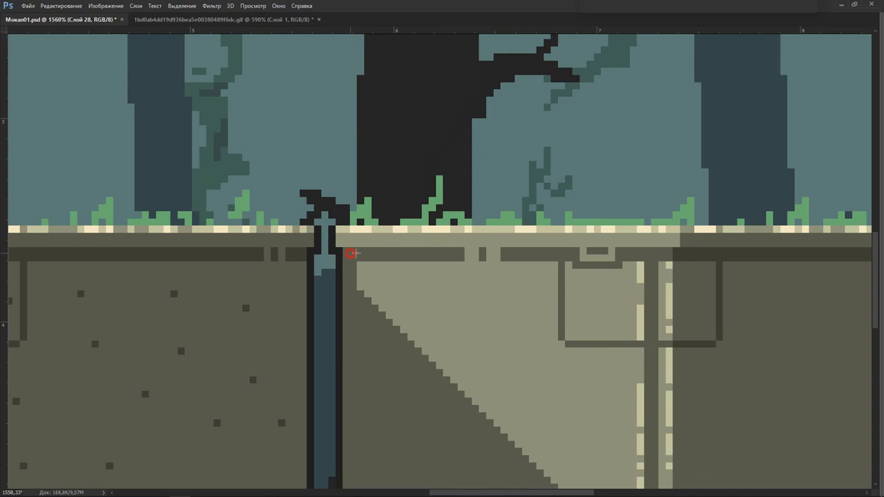
pyautogui.click(353, 255)
pyautogui.hotkey('ctrl', 'z')
pyautogui.keyDown('alt'); pyautogui.click(348, 259); pyautogui.keyUp('alt')
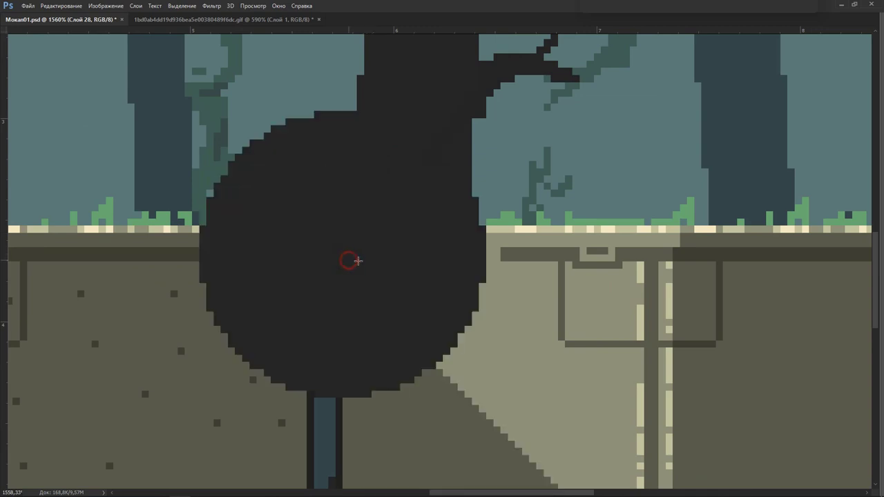
pyautogui.rightClick(389, 250)
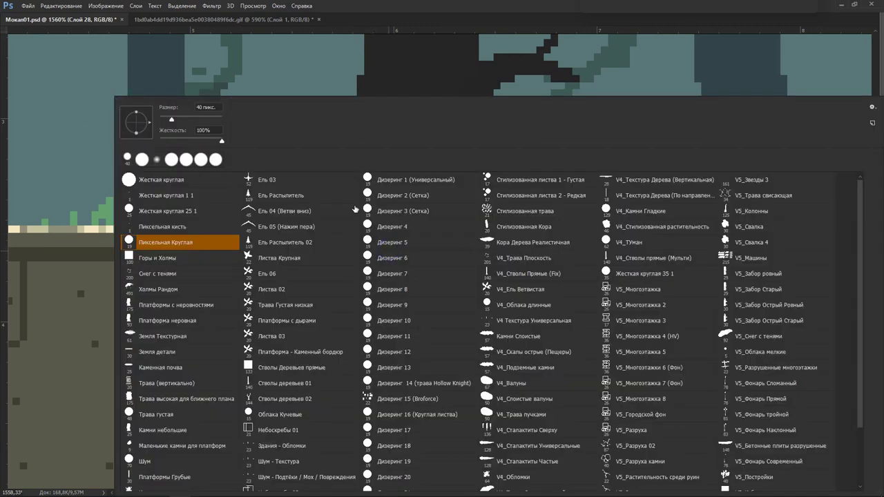
pyautogui.moveTo(186, 121); pyautogui.dragTo(168, 119)
pyautogui.press('Return')
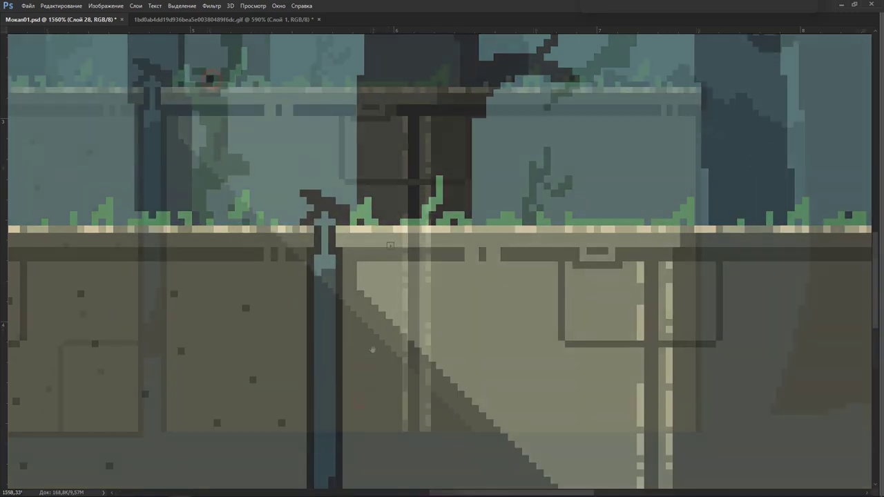
# Fill the copied block's light triangles and right panel with dark olive.
pyautogui.scroll(-3, 320, 325)
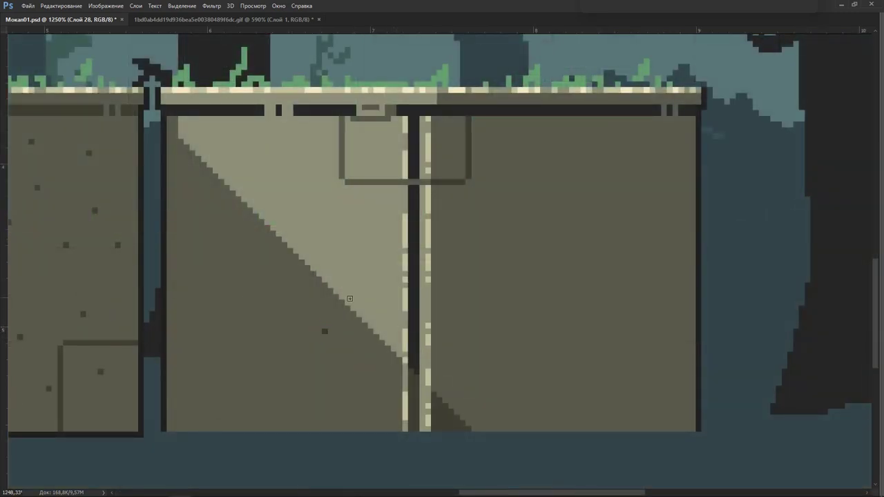
pyautogui.click(345, 292)
pyautogui.click(322, 315)
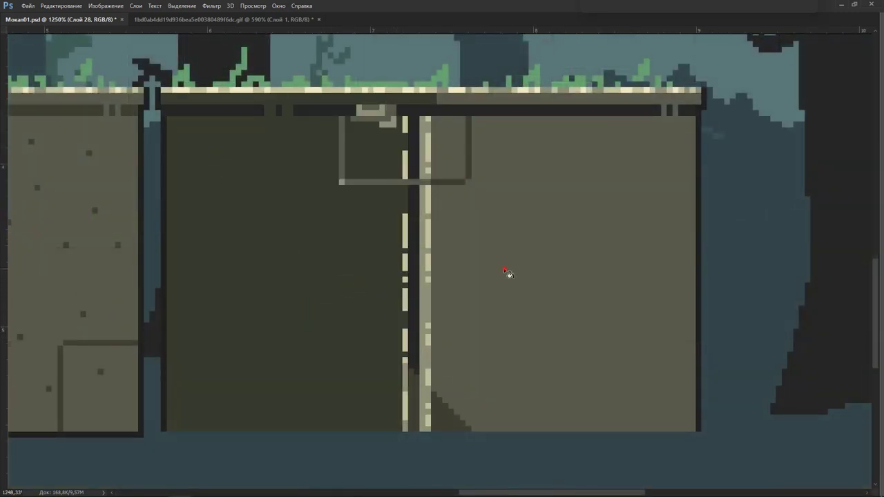
pyautogui.click(506, 272)
pyautogui.scroll(-3, 440, 327)
pyautogui.press('Tab')
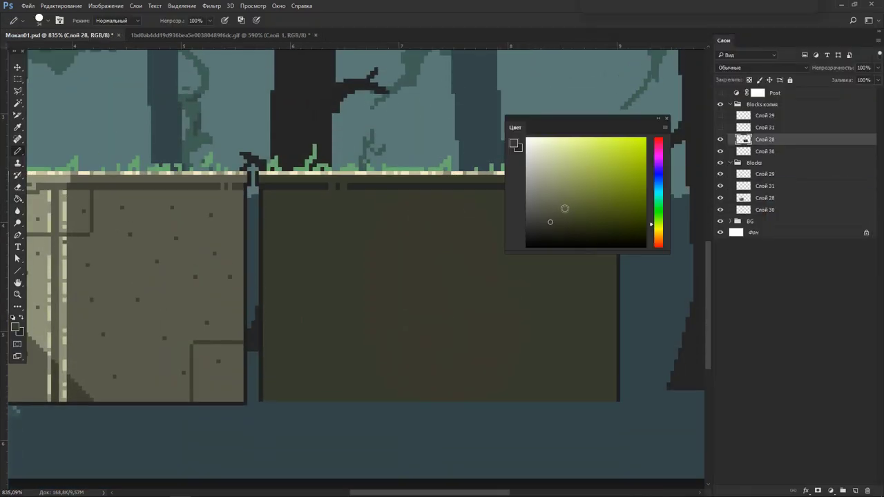
pyautogui.hotkey('ctrl', 'Tab')
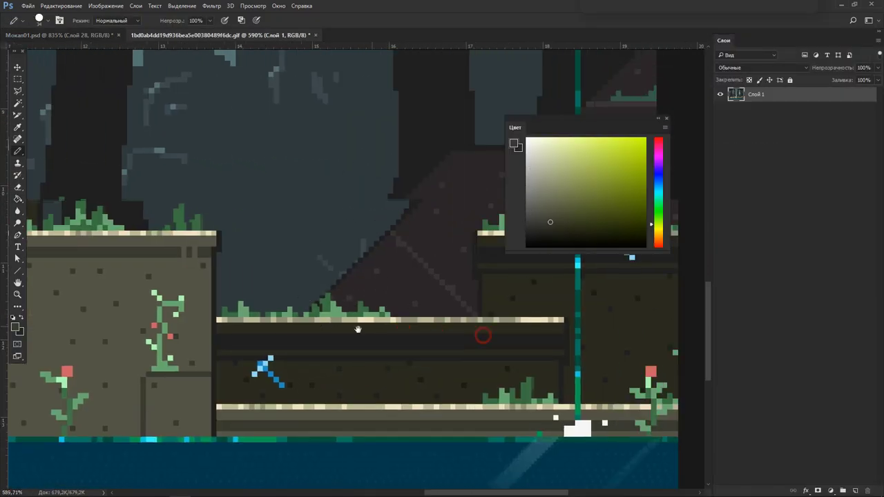
pyautogui.moveTo(455, 338)
pyautogui.mouseDown()
pyautogui.moveTo(430, 325)
pyautogui.moveTo(510, 336)
pyautogui.moveTo(451, 338)
pyautogui.mouseUp()
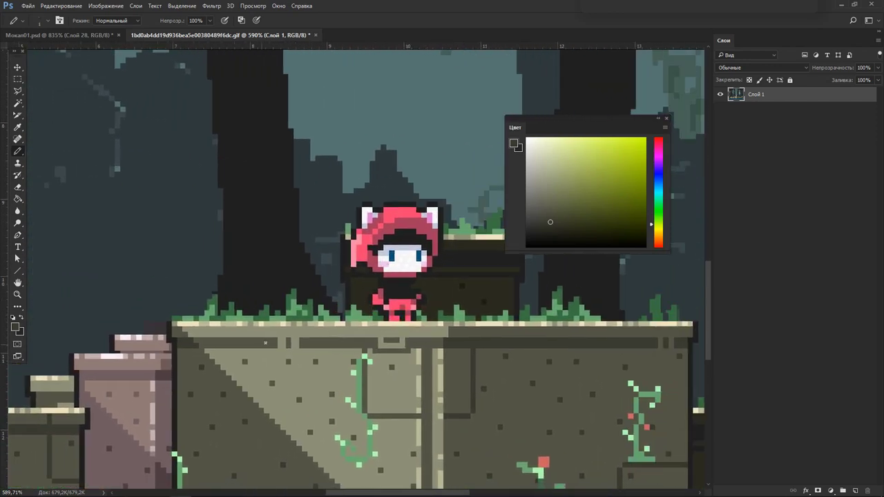
pyautogui.press('m')
pyautogui.press('super')
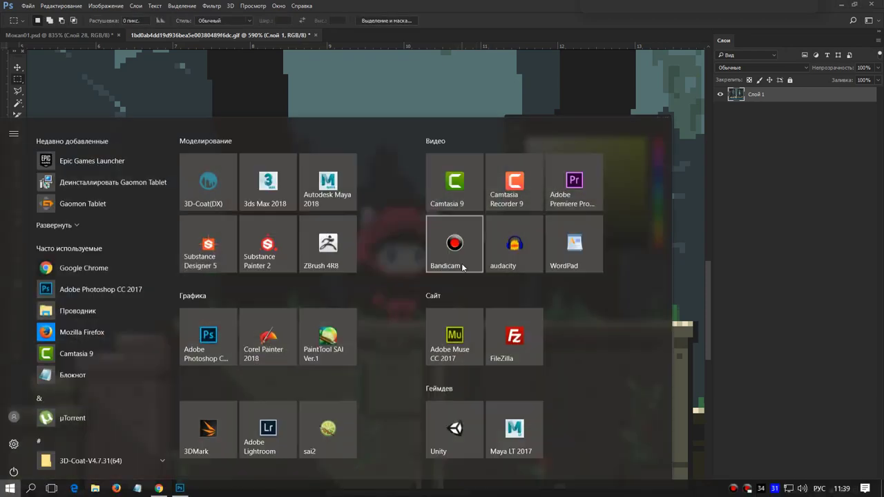
pyautogui.press('super')
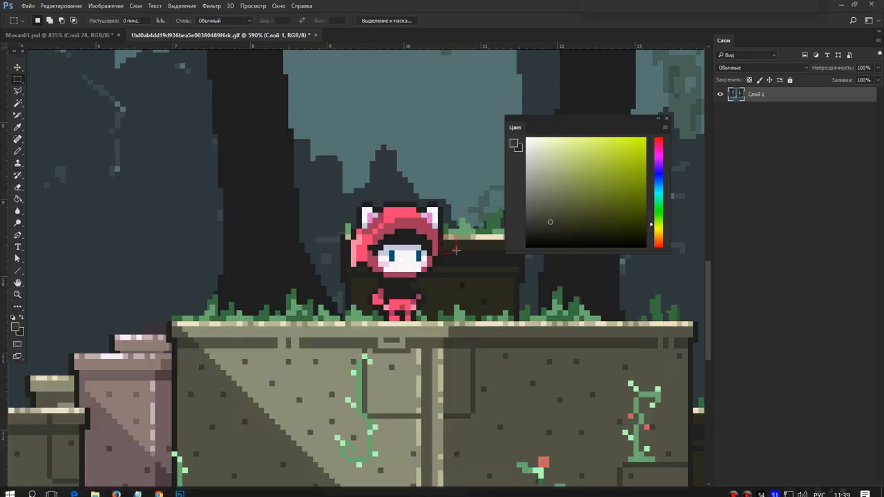
pyautogui.scroll(2, 454, 262)
pyautogui.scroll(2, 170, 254)
pyautogui.moveTo(170, 255); pyautogui.dragTo(623, 268)
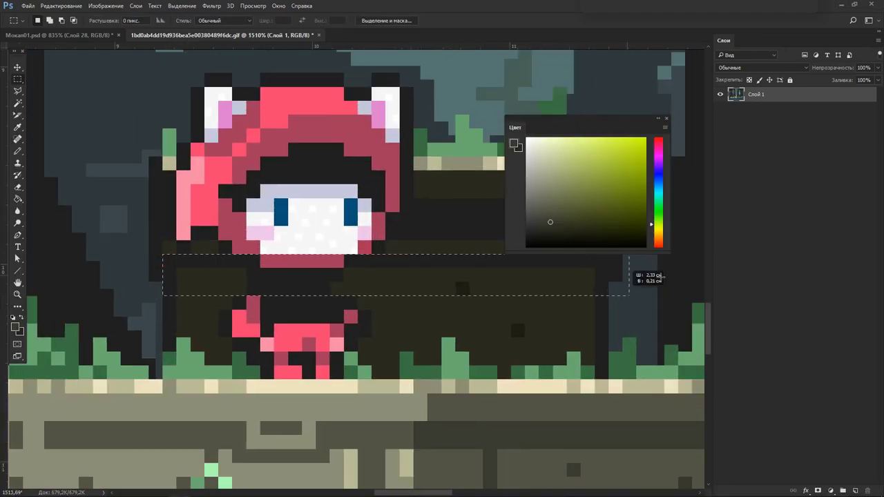
pyautogui.scroll(-1, 536, 292)
pyautogui.scroll(-1, 530, 296)
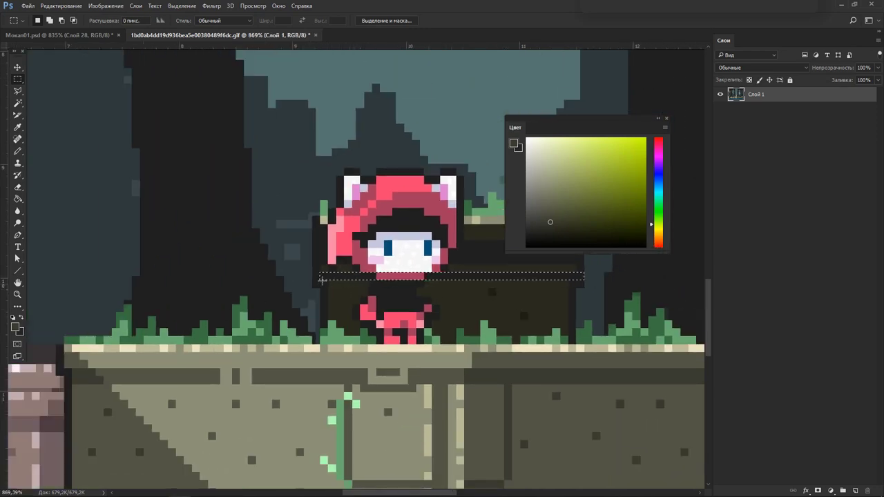
pyautogui.moveTo(315, 282); pyautogui.dragTo(569, 292)
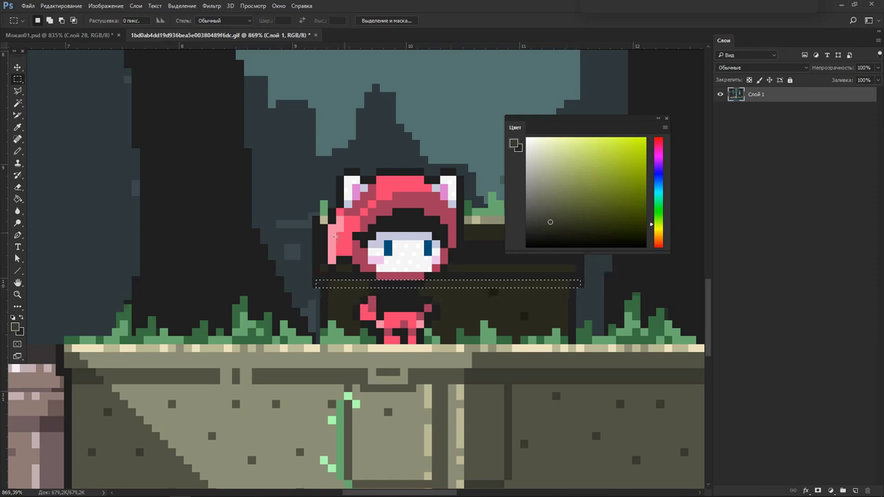
pyautogui.click(310, 222)
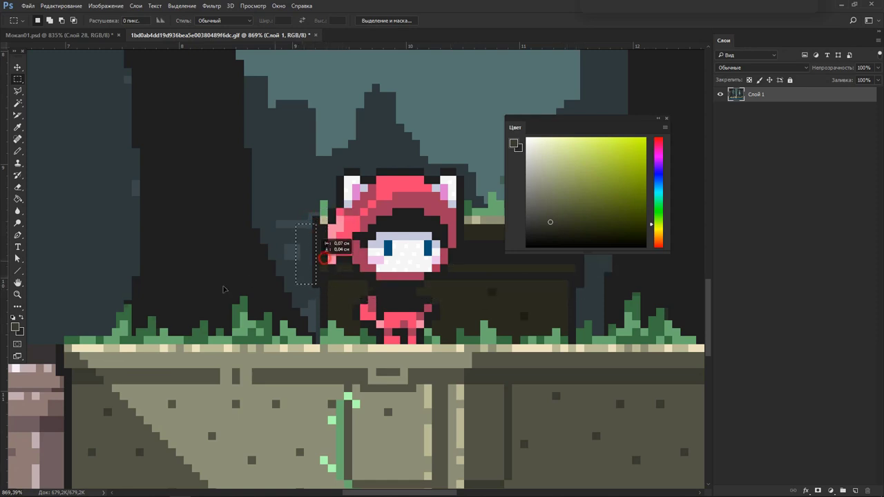
pyautogui.moveTo(64, 304); pyautogui.dragTo(80, 345)
pyautogui.click(124, 347)
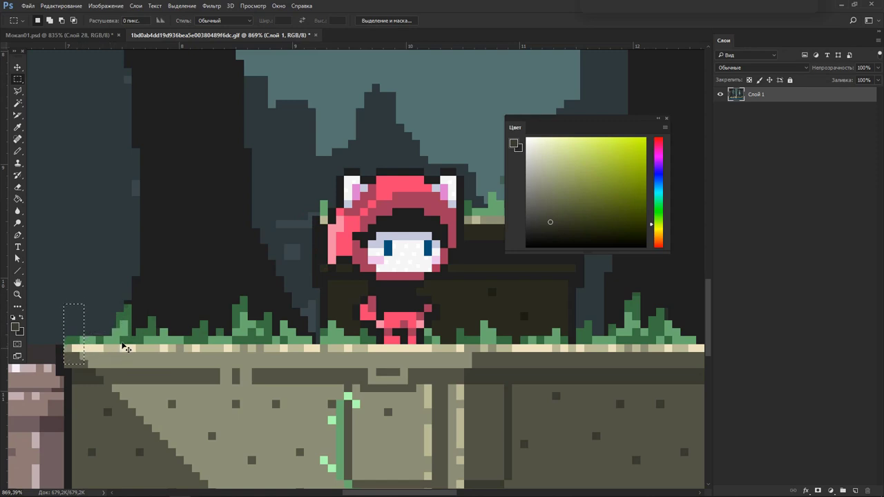
pyautogui.moveTo(66, 366); pyautogui.dragTo(449, 359)
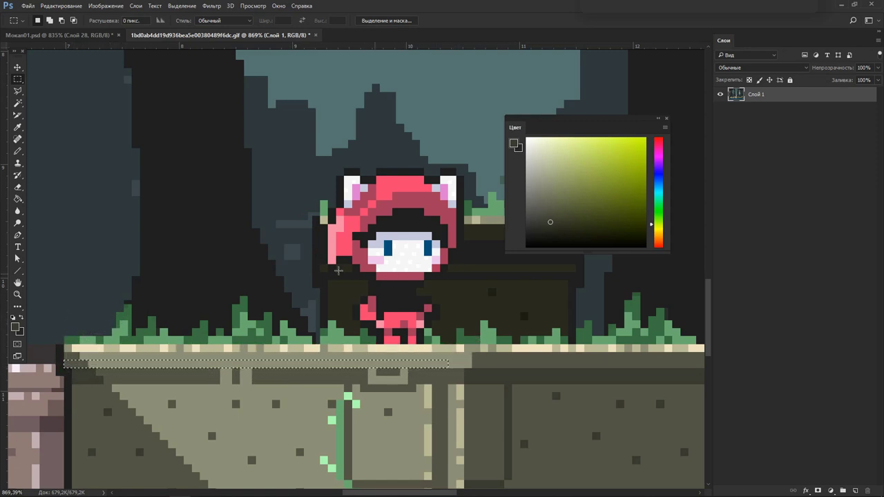
pyautogui.moveTo(316, 271); pyautogui.dragTo(577, 275)
# Select the dark top bar on the dark block and lower it below the block's top edge.
pyautogui.hotkey('ctrl', 'Tab')
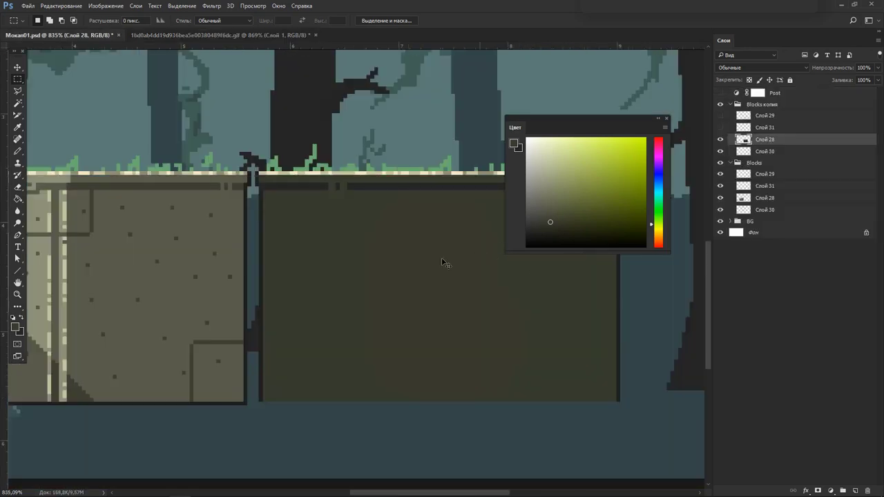
pyautogui.scroll(3, 325, 170)
pyautogui.press('Tab')
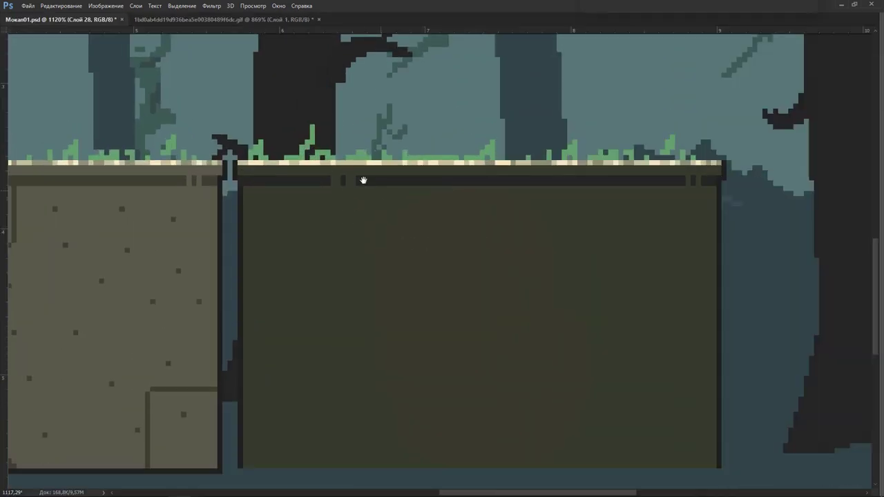
pyautogui.scroll(2, 350, 176)
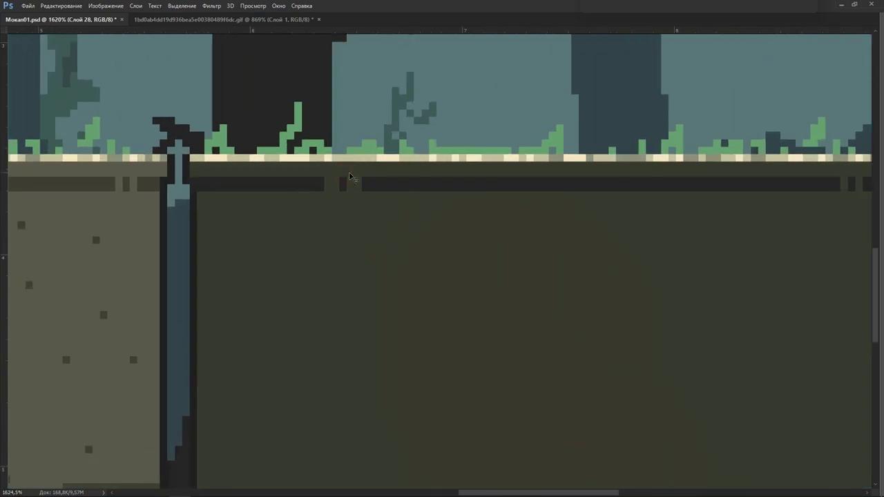
pyautogui.moveTo(335, 211)
pyautogui.mouseDown()
pyautogui.moveTo(140, 177)
pyautogui.moveTo(824, 201)
pyautogui.moveTo(784, 210)
pyautogui.mouseUp()
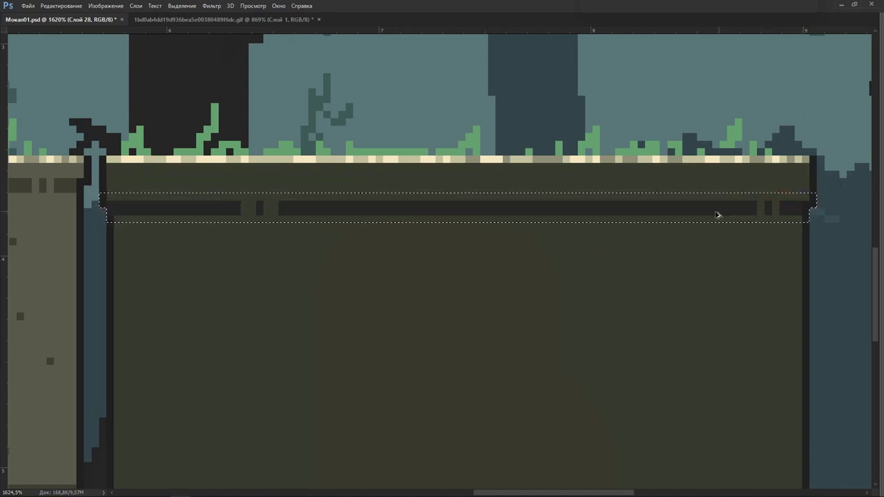
pyautogui.moveTo(733, 215); pyautogui.dragTo(738, 222)
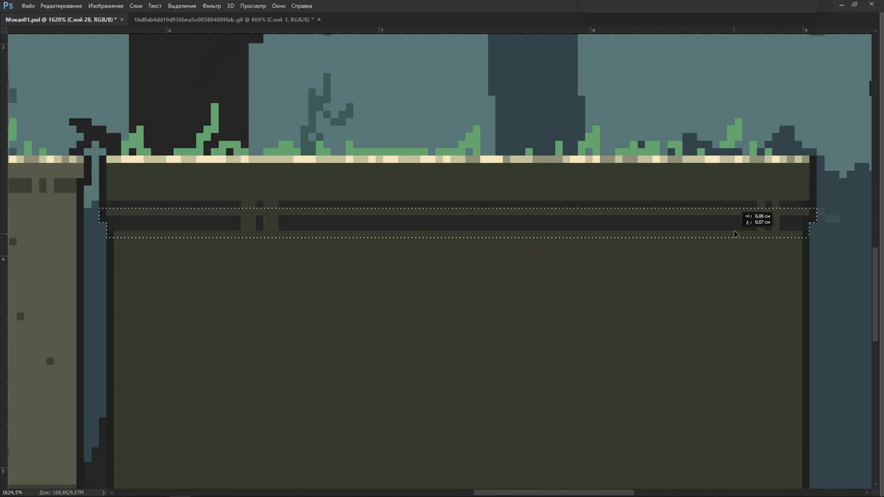
pyautogui.hotkey('ctrl', 'd')
# Nudge the dark bar up one pixel, checking it against the reference GIF.
pyautogui.hotkey('ctrl', 'Tab')
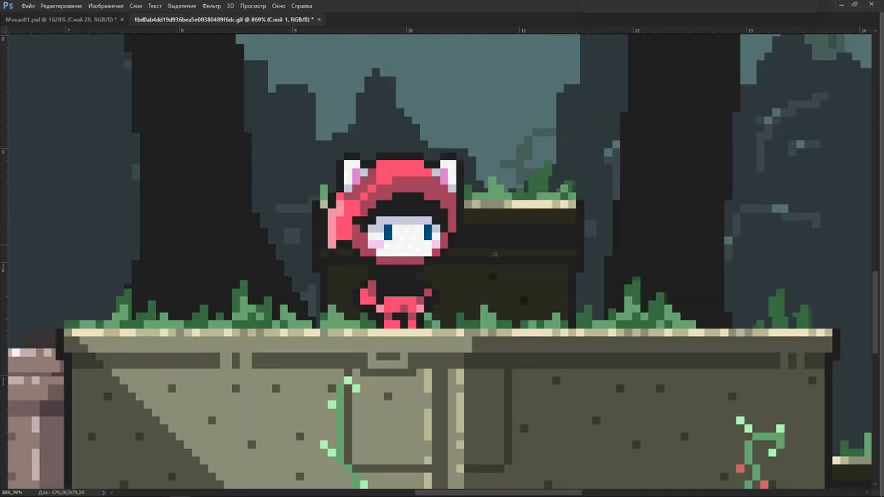
pyautogui.hotkey('ctrl', 'Tab')
pyautogui.press('Up')
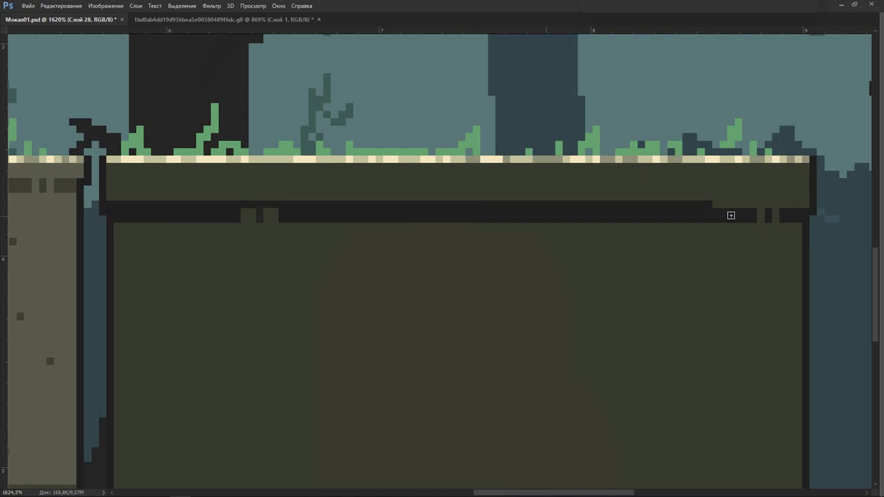
pyautogui.hotkey('ctrl', 'Tab')
pyautogui.hotkey('ctrl', 'Tab')
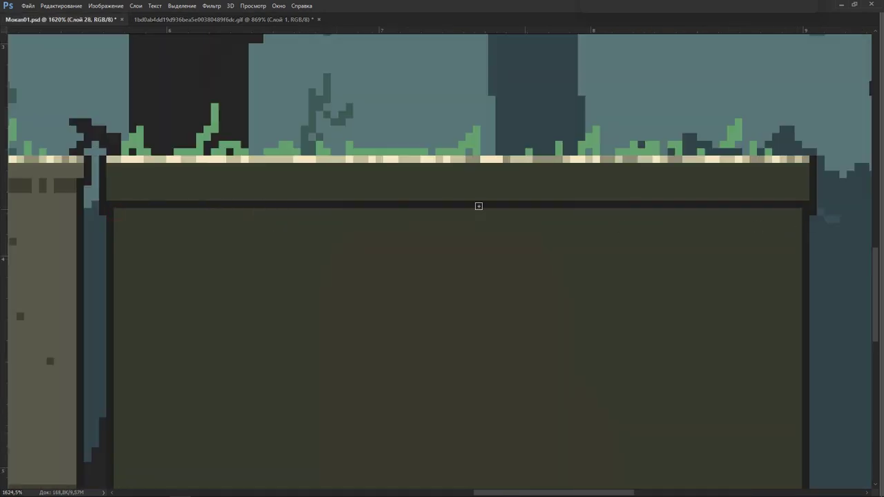
pyautogui.hotkey('ctrl', 'Tab')
pyautogui.hotkey('ctrl', 'Tab')
# Shift the strip beneath the grassy edge down slightly to match the reference.
pyautogui.scroll(2, 130, 182)
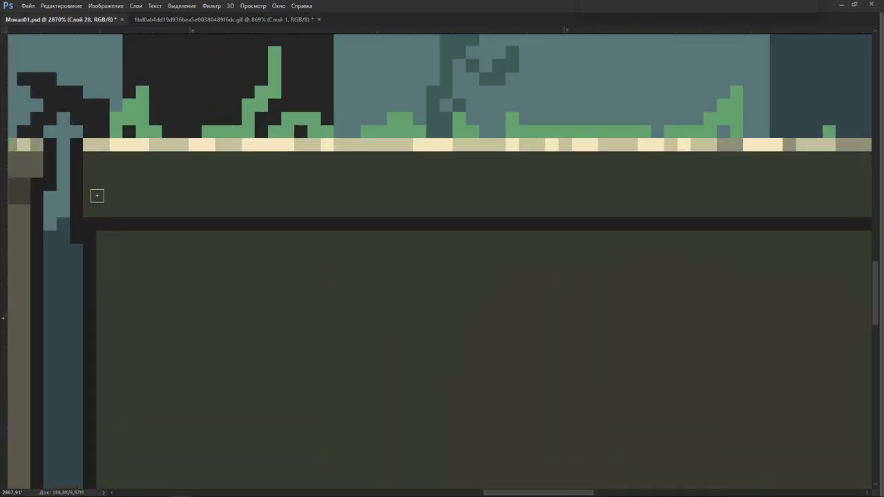
pyautogui.moveTo(89, 172); pyautogui.dragTo(381, 191)
pyautogui.moveTo(88, 147); pyautogui.dragTo(687, 197)
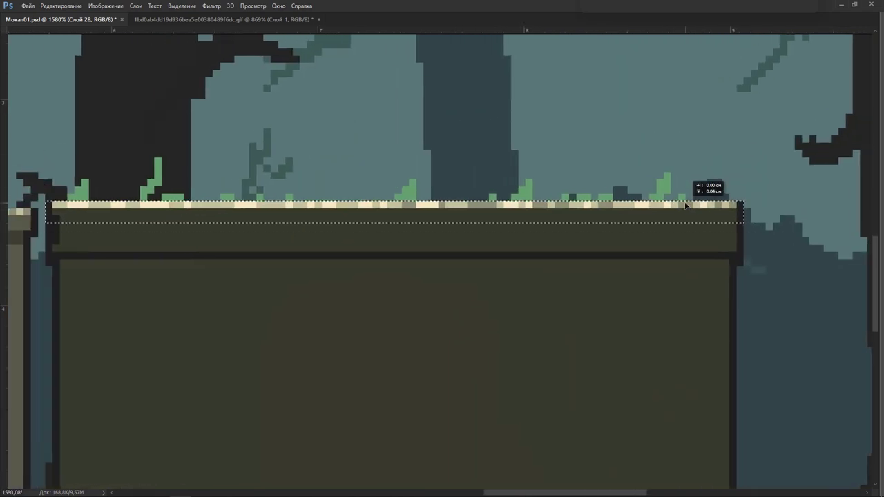
pyautogui.press('Tab')
pyautogui.hotkey('ctrl', 'Tab')
pyautogui.hotkey('ctrl', 'Tab')
pyautogui.hotkey('ctrl', 'Tab')
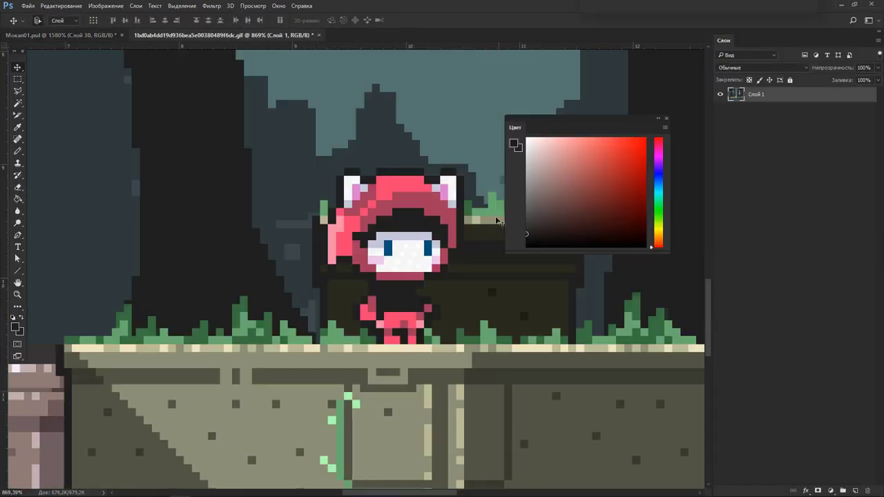
pyautogui.hotkey('ctrl', 'Tab')
# Paint dark lines across the ledge, comparing with the reference GIF.
pyautogui.press('Tab')
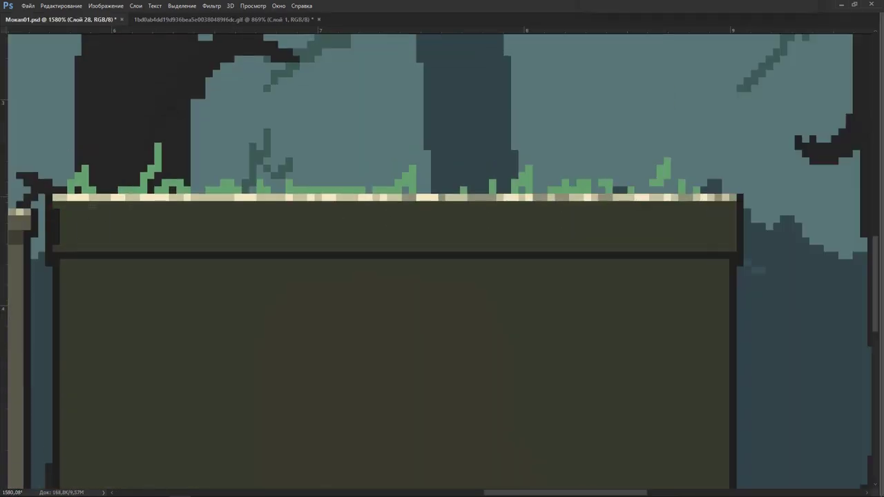
pyautogui.moveTo(59, 211)
pyautogui.mouseDown()
pyautogui.moveTo(736, 210)
pyautogui.moveTo(60, 237)
pyautogui.moveTo(711, 238)
pyautogui.mouseUp()
pyautogui.hotkey('ctrl', 'Tab')
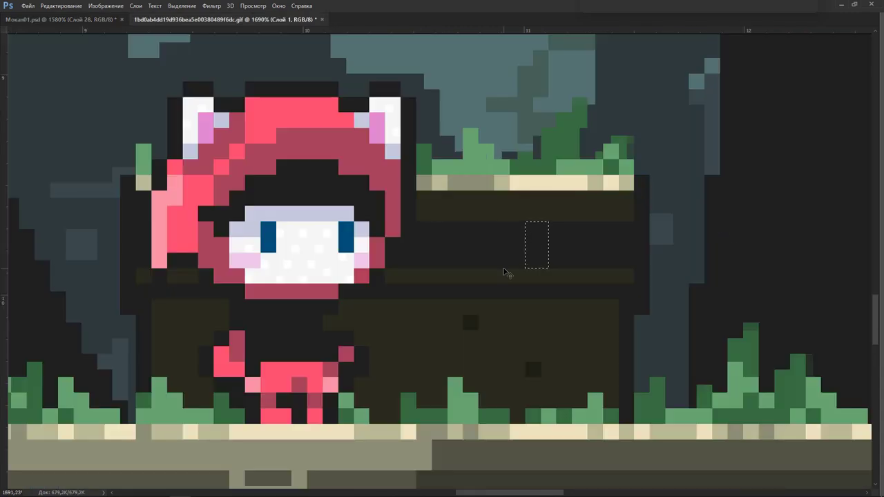
pyautogui.hotkey('ctrl', 'Tab')
# Select a band along the ledge across the dark block and paint it olive.
pyautogui.press('m')
pyautogui.moveTo(48, 205); pyautogui.dragTo(76, 248)
pyautogui.scroll(-5, 66, 240)
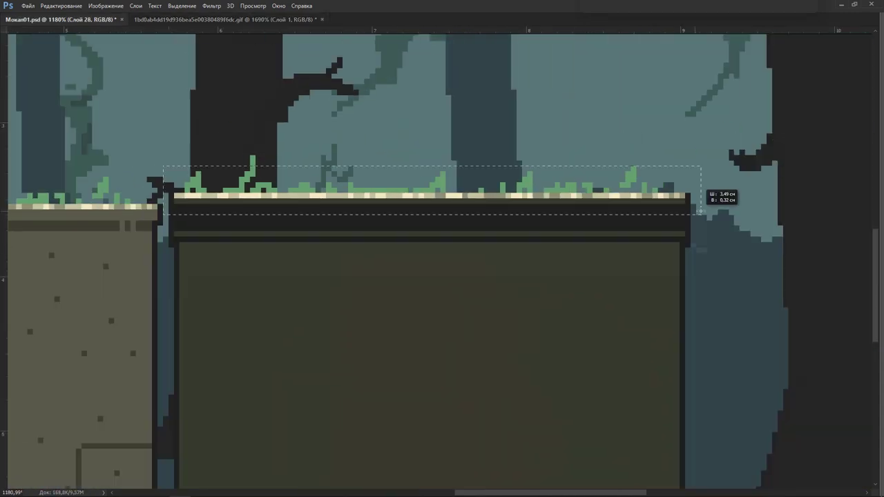
pyautogui.moveTo(704, 185); pyautogui.dragTo(173, 215)
pyautogui.hotkey('ctrl', 'Tab')
pyautogui.scroll(-3, 501, 252)
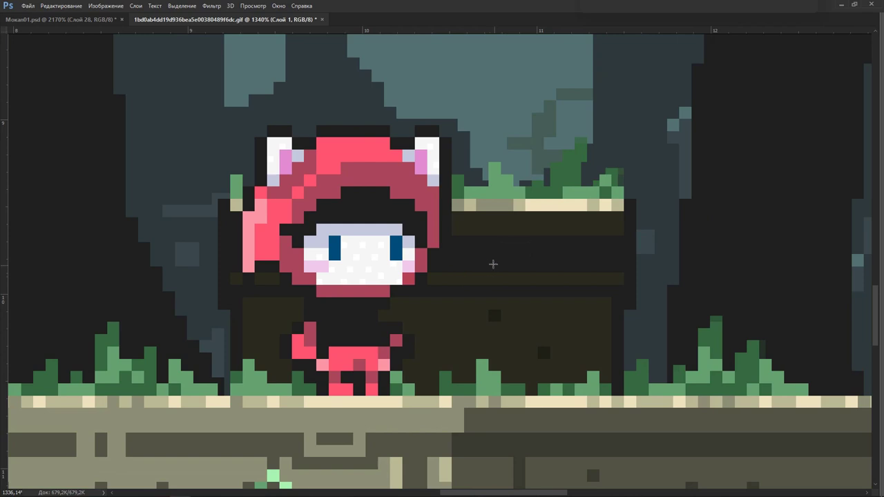
pyautogui.hotkey('ctrl', 'Tab')
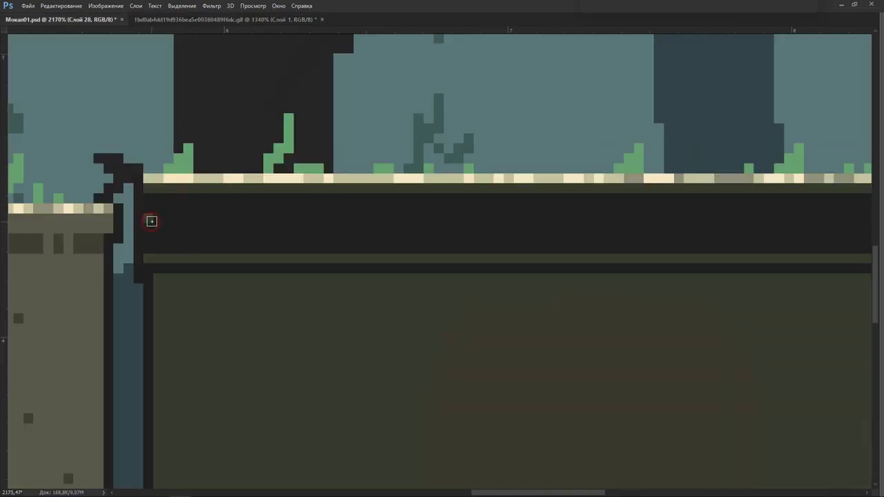
pyautogui.scroll(-2, 179, 223)
pyautogui.moveTo(149, 218); pyautogui.dragTo(762, 217)
pyautogui.scroll(-4, 586, 241)
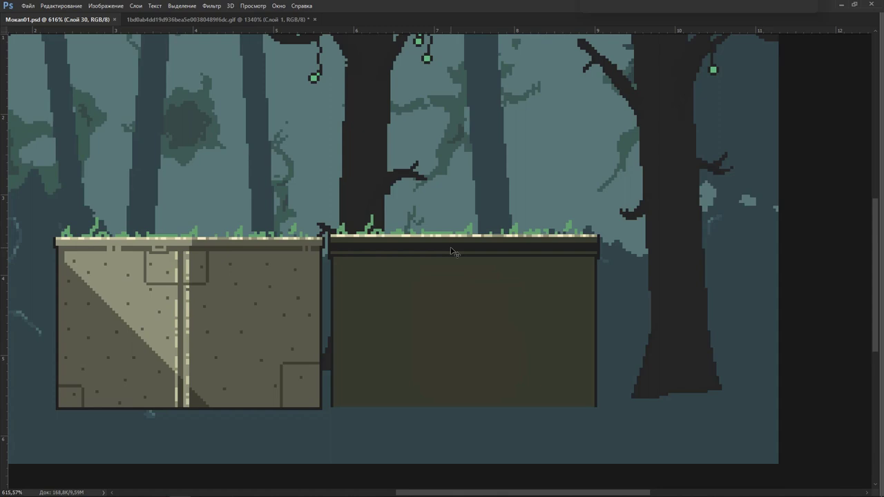
# Check the reference GIF scene, then zoom the mockup in on the dark block.
pyautogui.hotkey('ctrl', 'Tab')
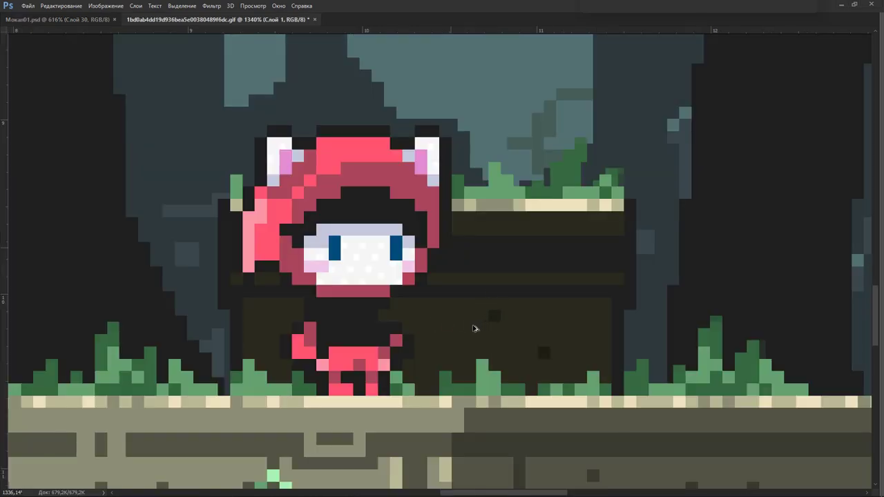
pyautogui.scroll(-5, 447, 328)
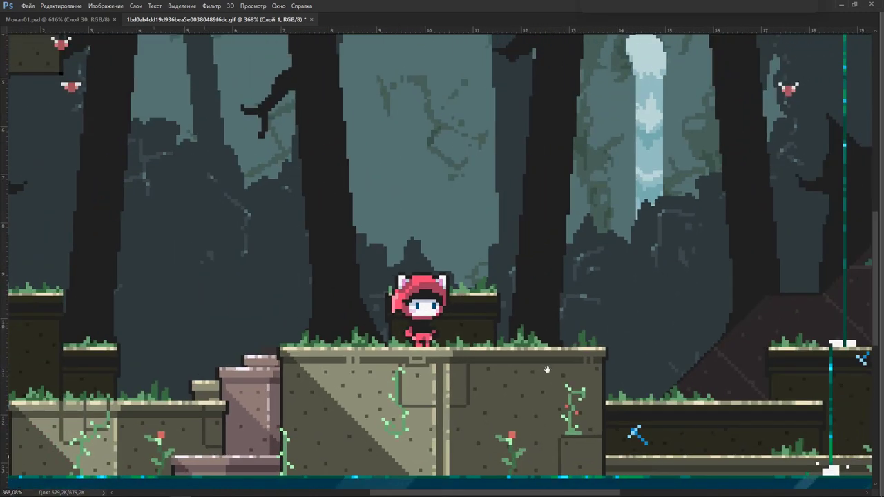
pyautogui.moveTo(649, 410); pyautogui.dragTo(473, 299)
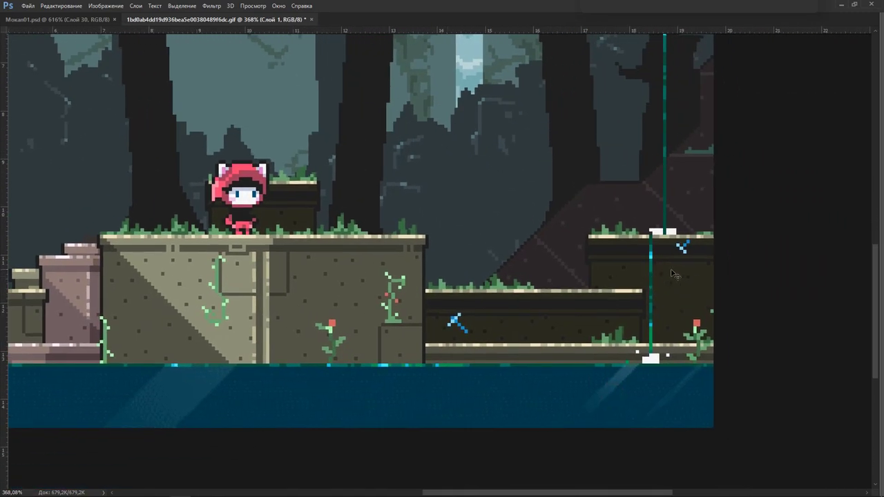
pyautogui.hotkey('ctrl', 'Tab')
pyautogui.moveTo(394, 272); pyautogui.dragTo(418, 266)
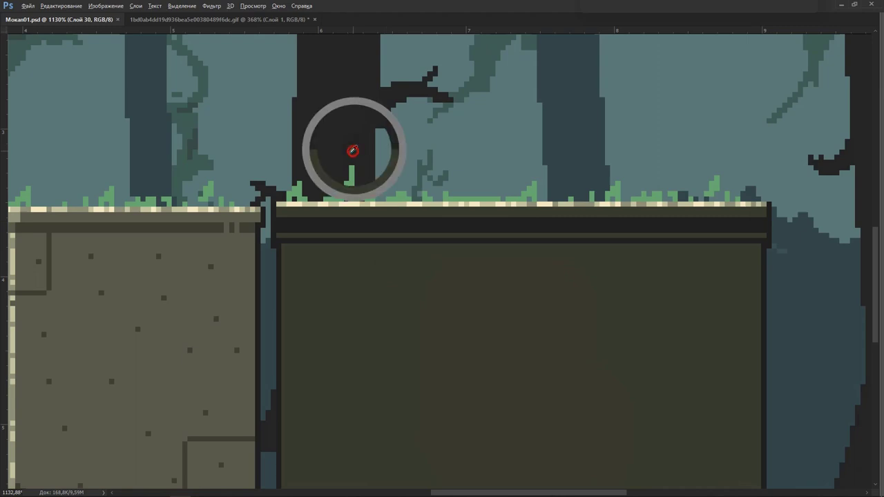
pyautogui.moveTo(364, 322); pyautogui.dragTo(351, 262)
# Show the dot texture layer in Blocks копия on the dark block and save Мокап01.psd.
pyautogui.press('Tab')
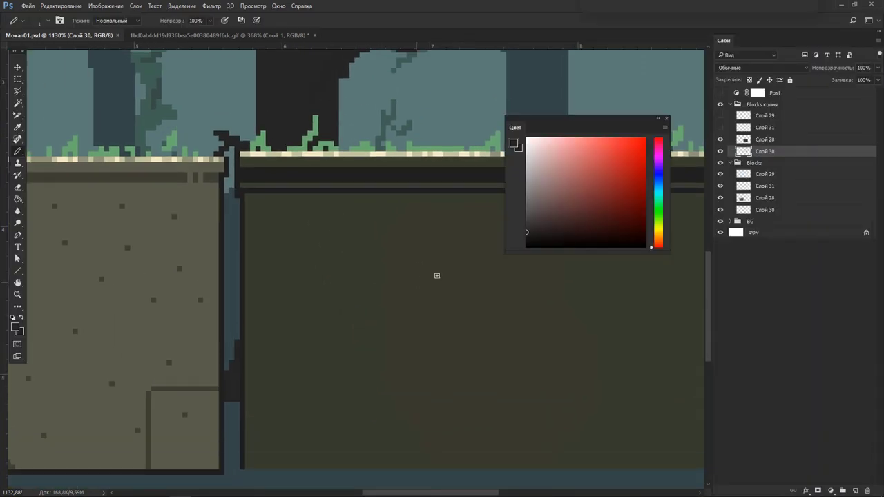
pyautogui.click(721, 127)
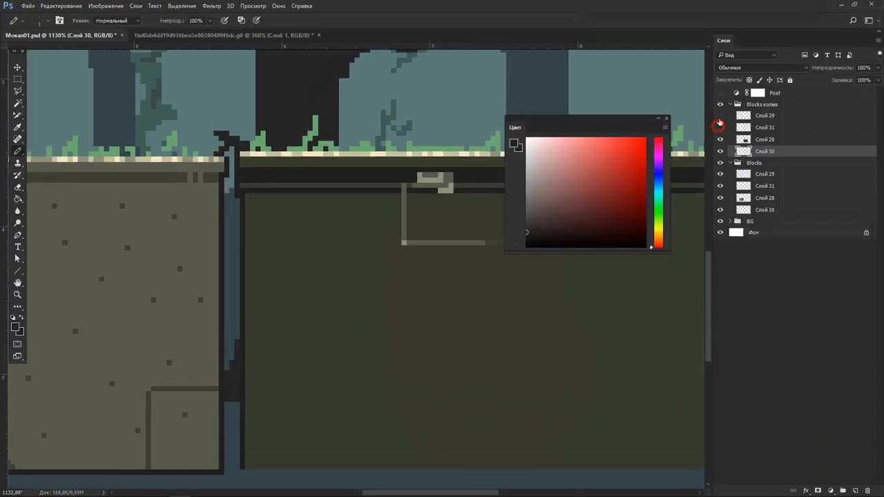
pyautogui.click(720, 127)
pyautogui.click(721, 115)
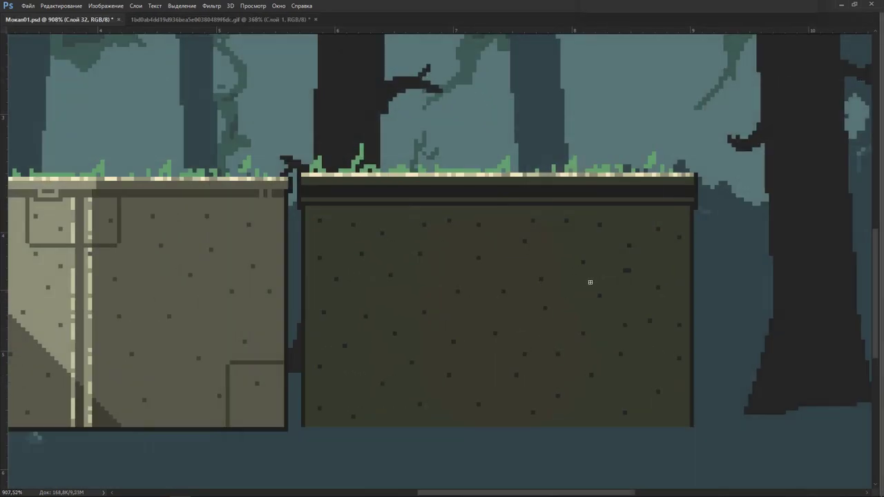
pyautogui.hotkey('ctrl', 's')
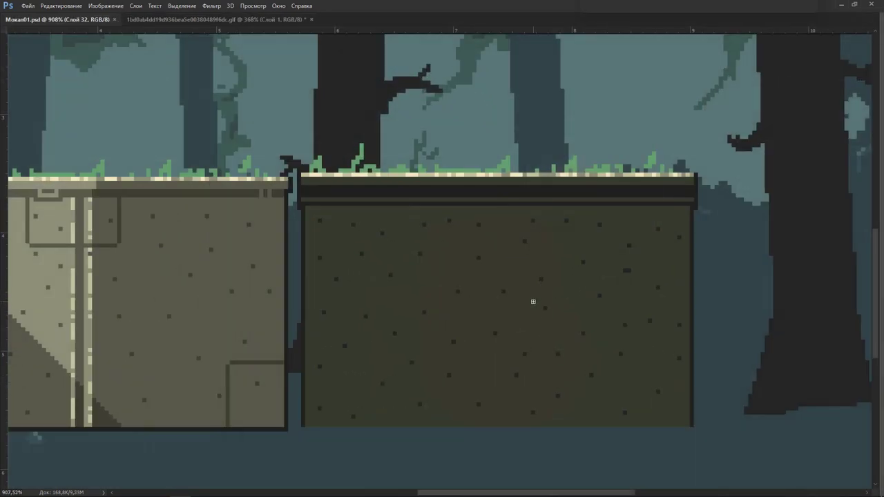
pyautogui.moveTo(470, 325); pyautogui.dragTo(442, 313)
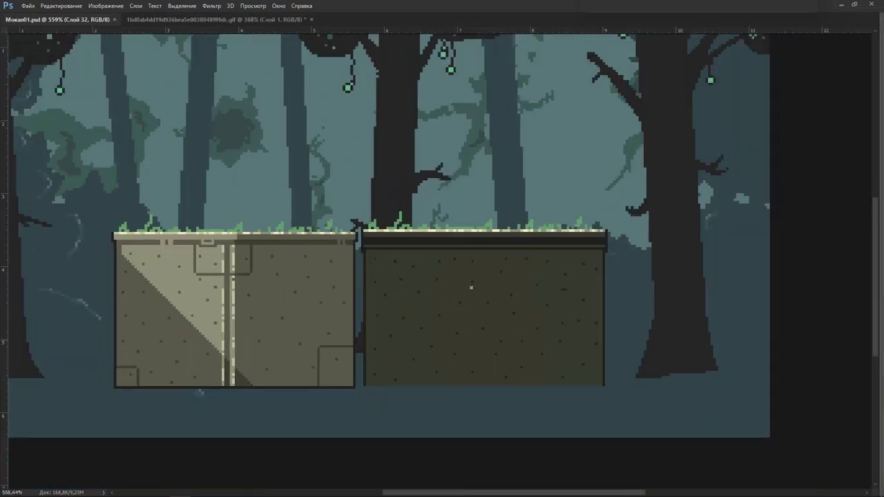
# Select the Blocks копия group and toggle its visibility to compare the dark block.
pyautogui.press('Tab')
pyautogui.press('F6')
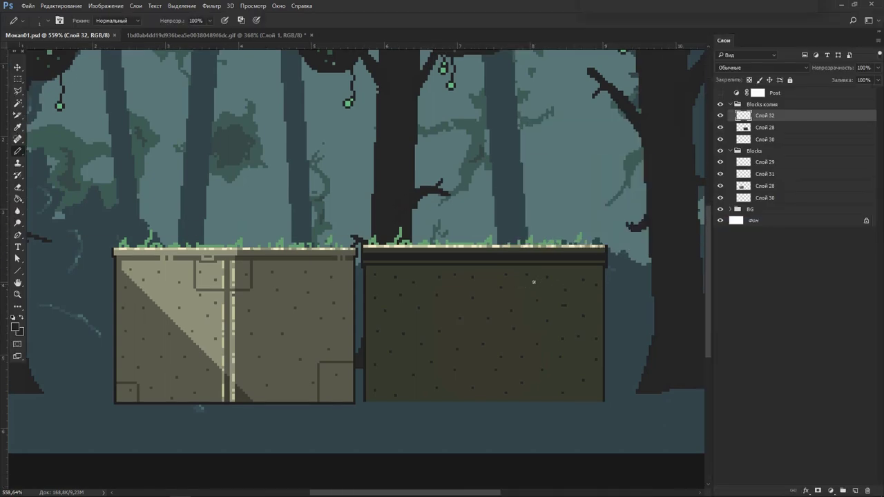
pyautogui.moveTo(518, 300); pyautogui.dragTo(513, 317)
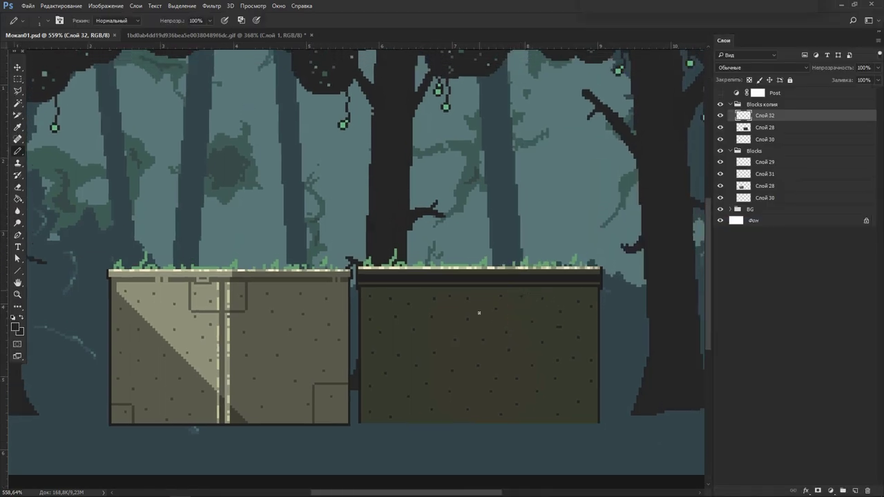
pyautogui.click(767, 107)
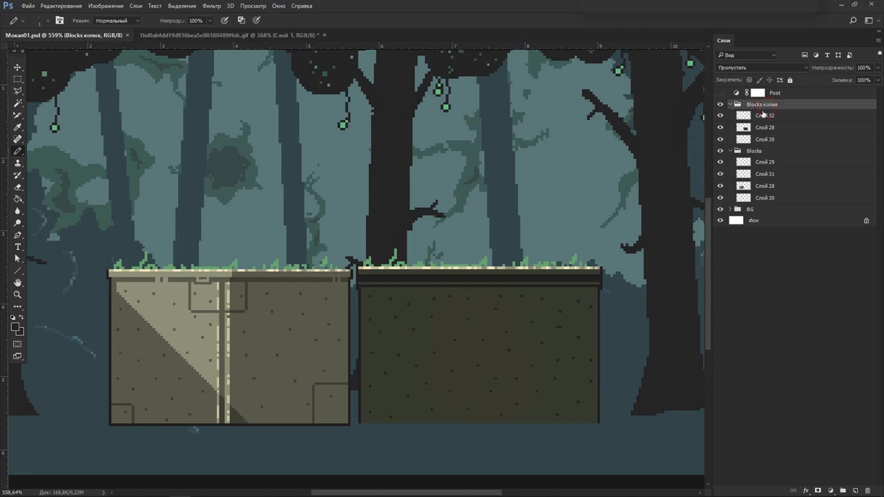
pyautogui.click(722, 104)
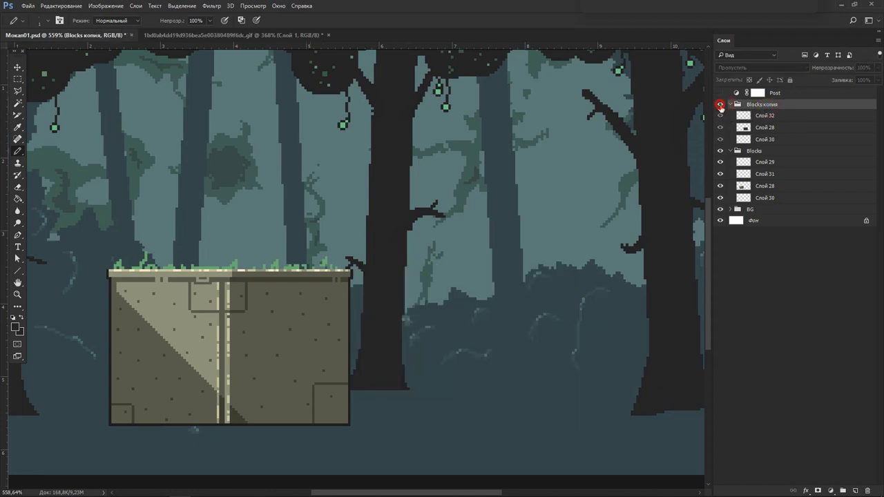
pyautogui.click(721, 104)
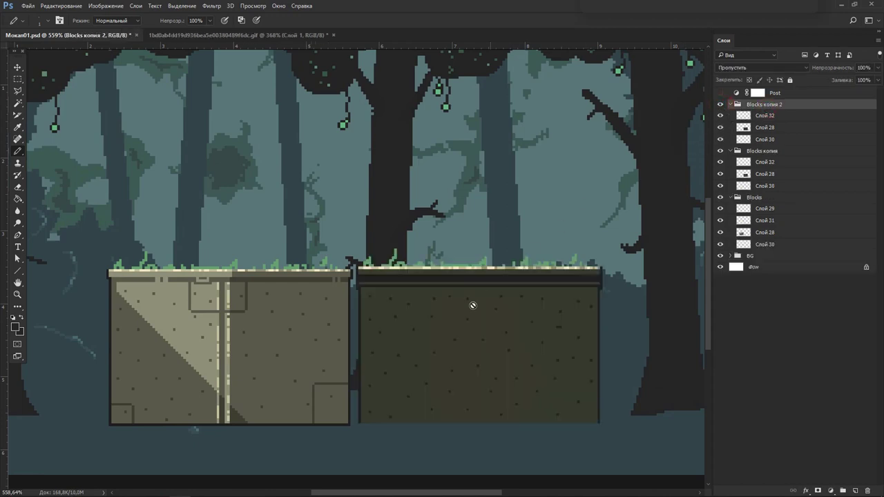
# Copy the dark block above the other two and delete Слой 30 from the copy.
pyautogui.press('v')
pyautogui.moveTo(486, 354)
pyautogui.mouseDown()
pyautogui.moveTo(490, 309)
pyautogui.moveTo(394, 162)
pyautogui.mouseUp()
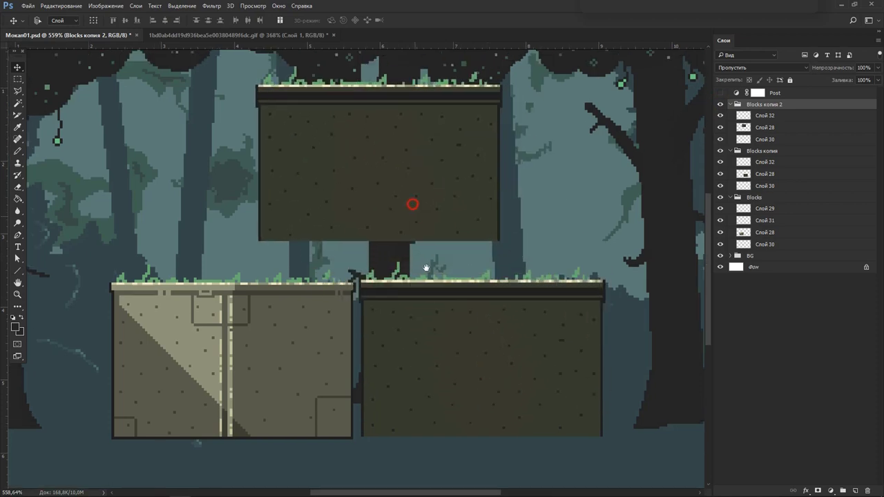
pyautogui.scroll(3, 413, 203)
pyautogui.click(741, 138)
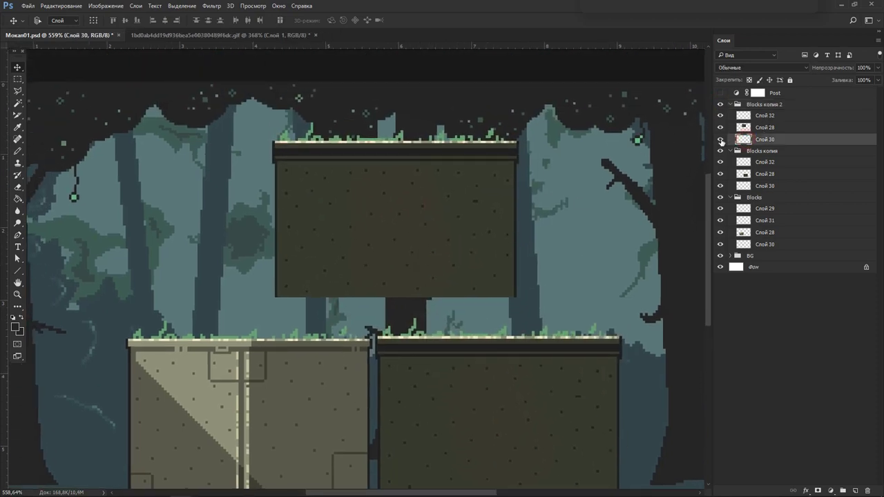
pyautogui.press('Delete')
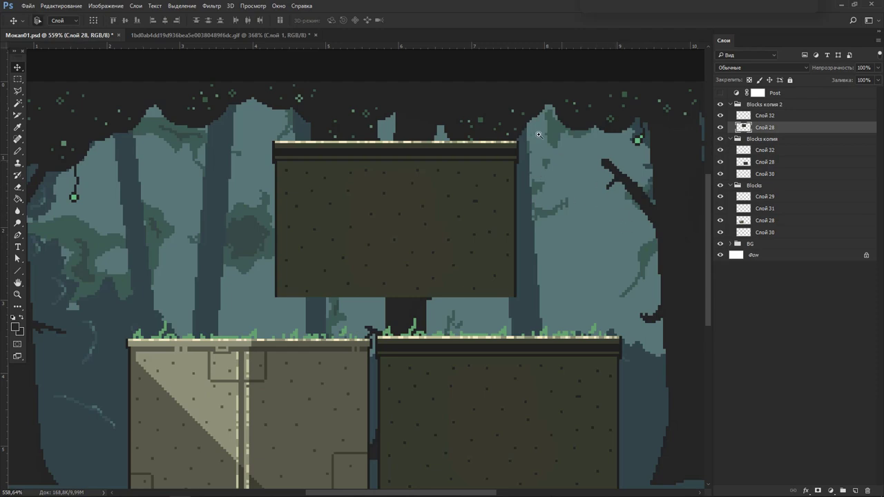
pyautogui.scroll(5, 435, 124)
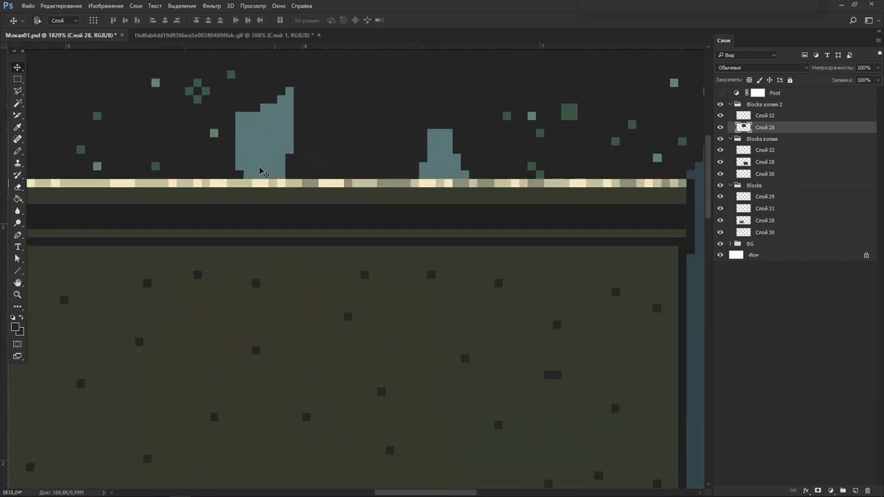
# Zoom into the reference GIF's lower-right ledges and the character's big block.
pyautogui.press('g')
pyautogui.hotkey('ctrl', 'Tab')
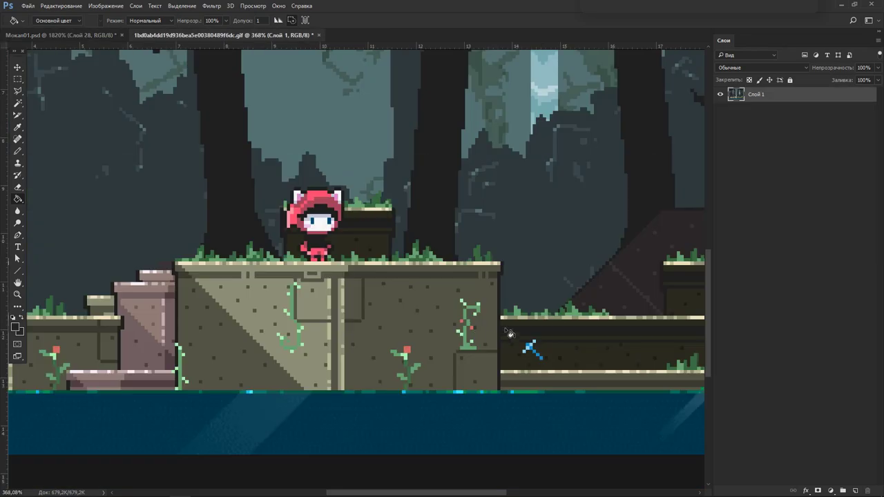
pyautogui.scroll(3, 608, 320)
pyautogui.moveTo(602, 308); pyautogui.dragTo(318, 295)
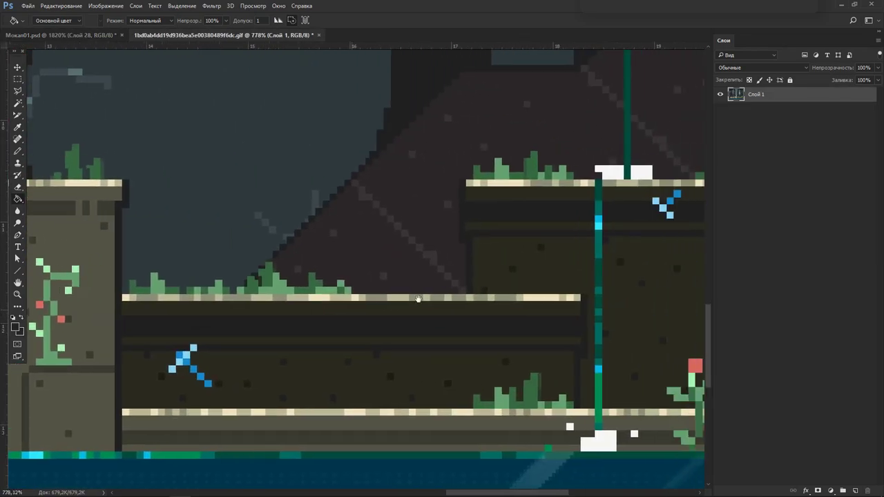
pyautogui.moveTo(60, 229); pyautogui.dragTo(382, 260)
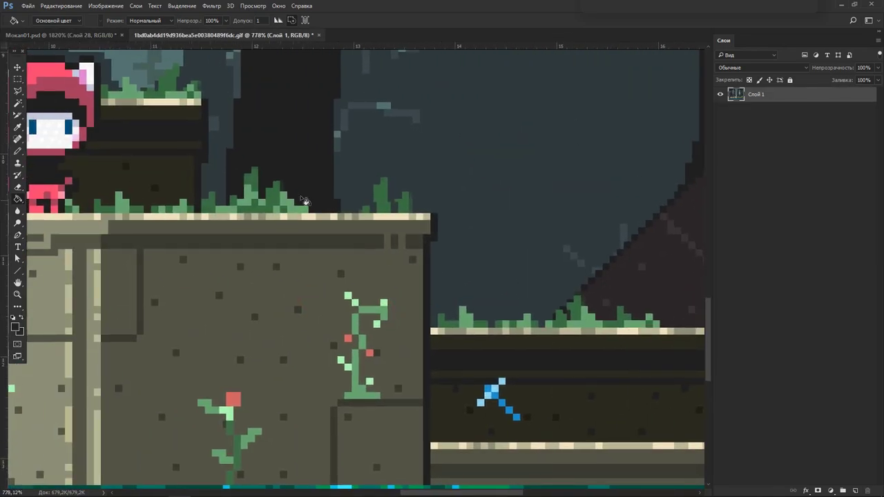
# Measure the strip under the big block's top edge with a marquee, then return to the mockup.
pyautogui.press('m')
pyautogui.moveTo(101, 209); pyautogui.dragTo(445, 267)
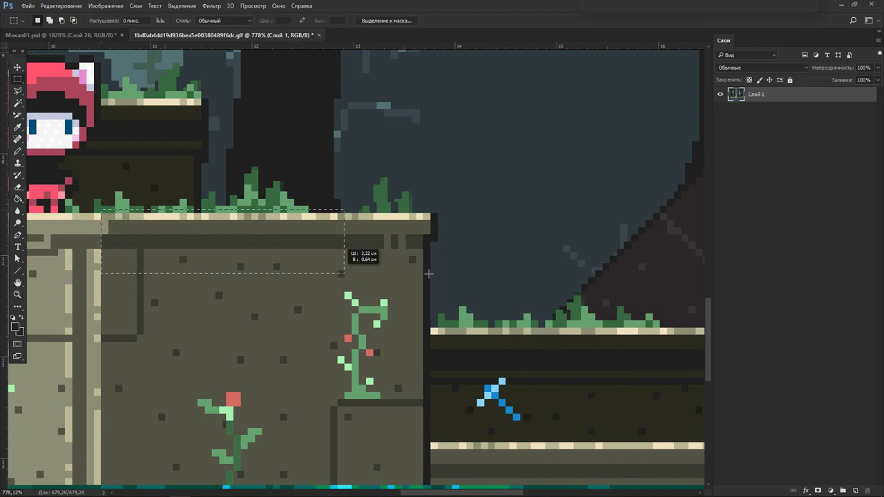
pyautogui.click(561, 340)
pyautogui.moveTo(330, 298); pyautogui.dragTo(102, 322)
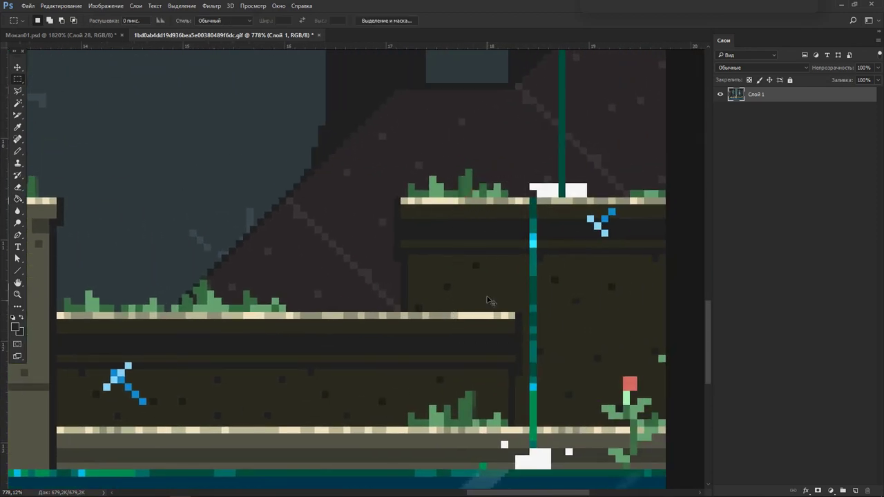
pyautogui.hotkey('ctrl', 'Tab')
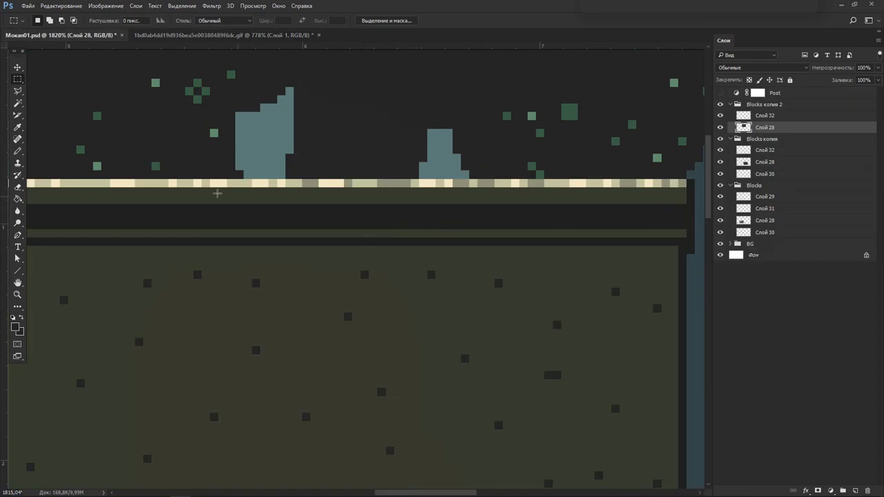
pyautogui.press('g')
pyautogui.hotkey('shift', 'g')
pyautogui.keyDown('alt'); pyautogui.click(164, 182); pyautogui.keyUp('alt')
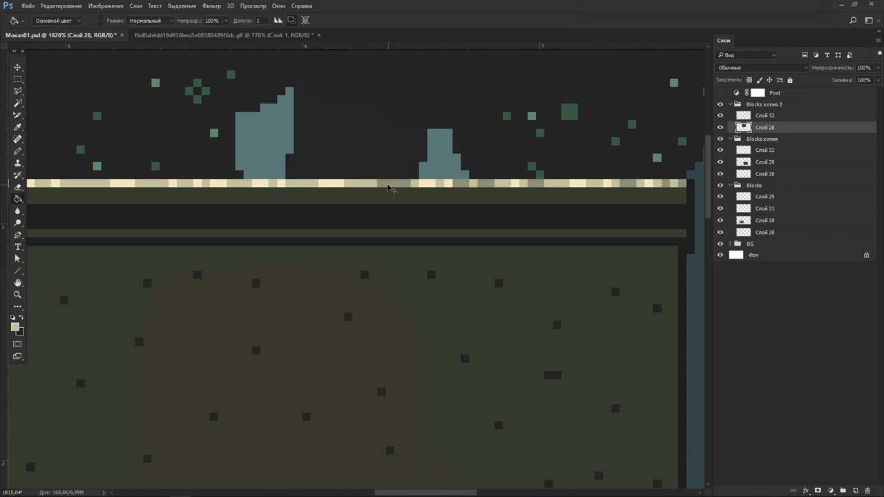
pyautogui.scroll(-4, 389, 187)
pyautogui.press('m')
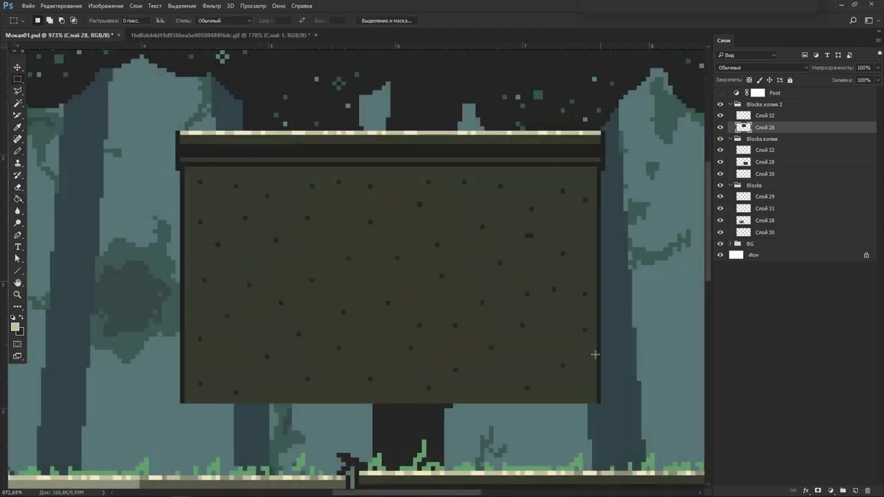
pyautogui.moveTo(627, 426); pyautogui.dragTo(148, 268)
pyautogui.press('Delete')
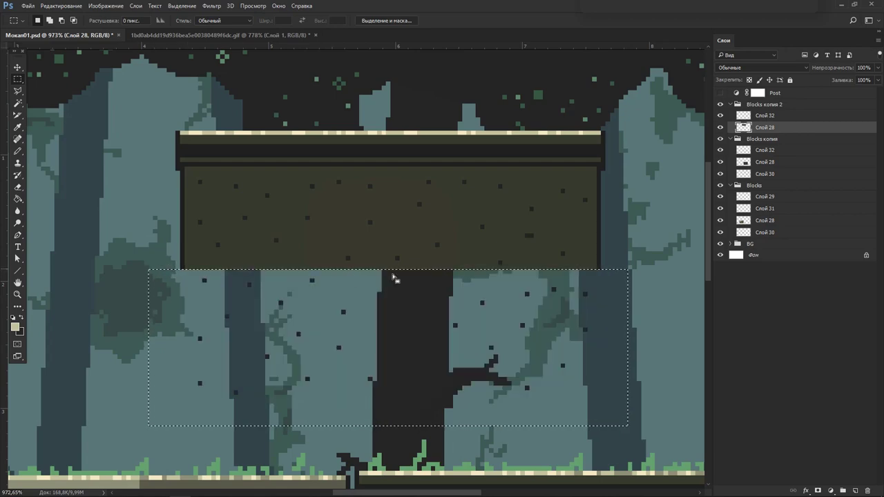
pyautogui.hotkey('ctrl', 'd')
pyautogui.scroll(-3, 503, 298)
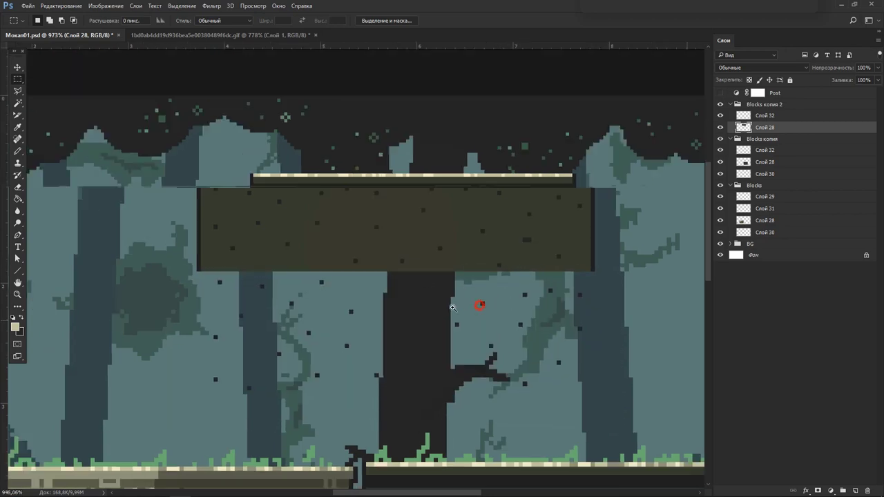
pyautogui.scroll(3, 469, 308)
pyautogui.hotkey('ctrl', 'alt', 'z')
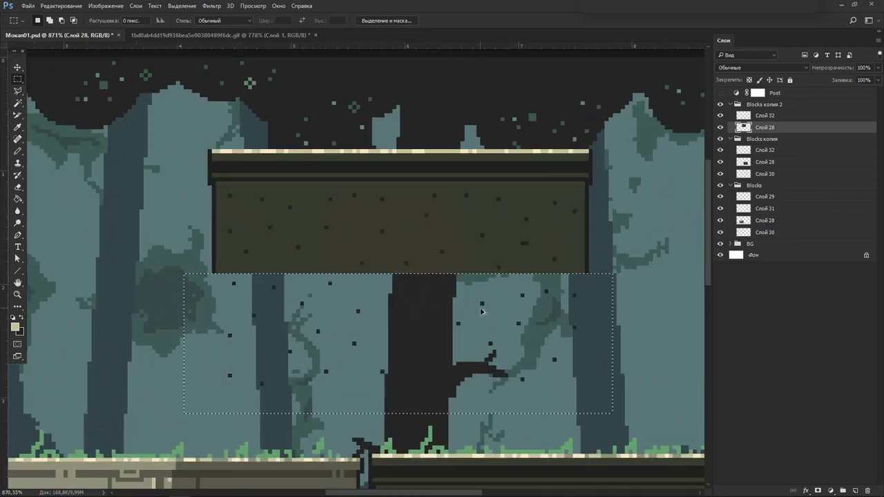
pyautogui.hotkey('ctrl', 'alt', 'z')
pyautogui.hotkey('ctrl', 'd')
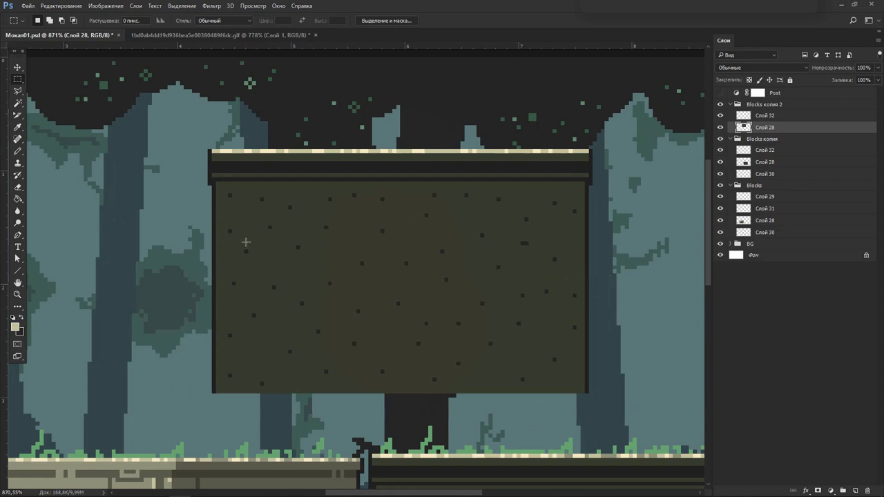
pyautogui.press('v')
pyautogui.moveTo(302, 185); pyautogui.dragTo(284, 359)
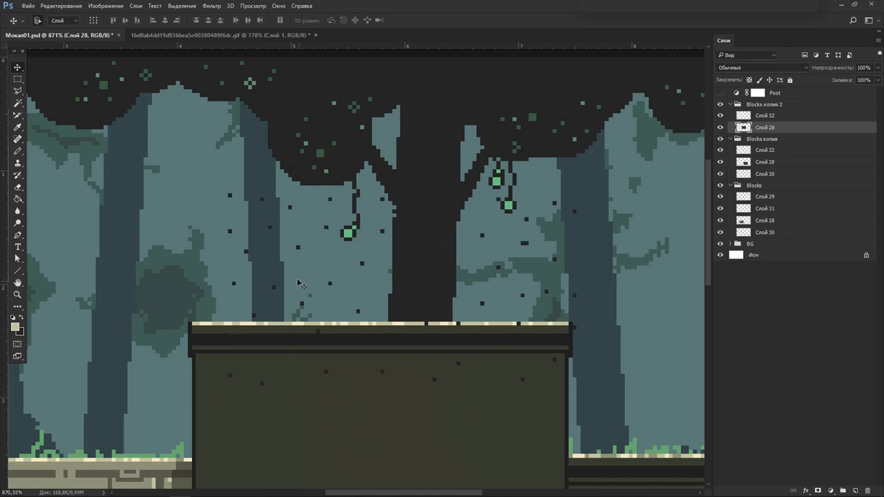
pyautogui.hotkey('ctrl', 'z')
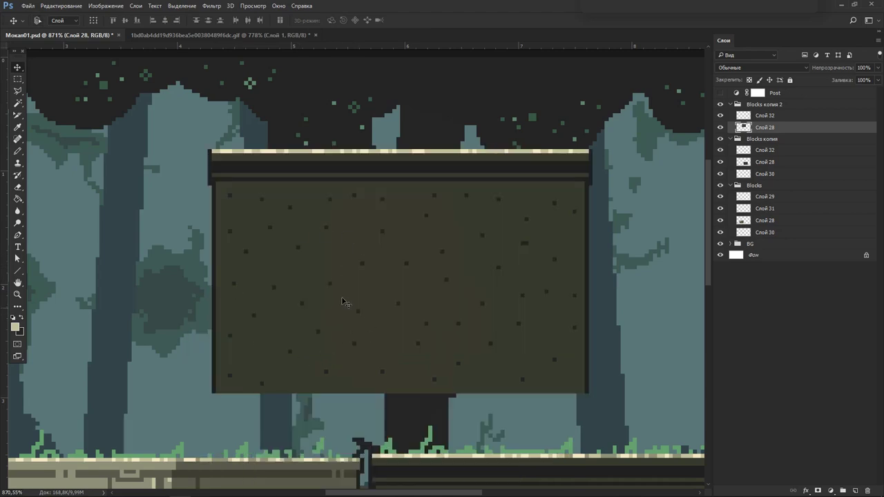
pyautogui.moveTo(382, 194)
pyautogui.mouseDown()
pyautogui.moveTo(368, 334)
pyautogui.moveTo(376, 306)
pyautogui.mouseUp()
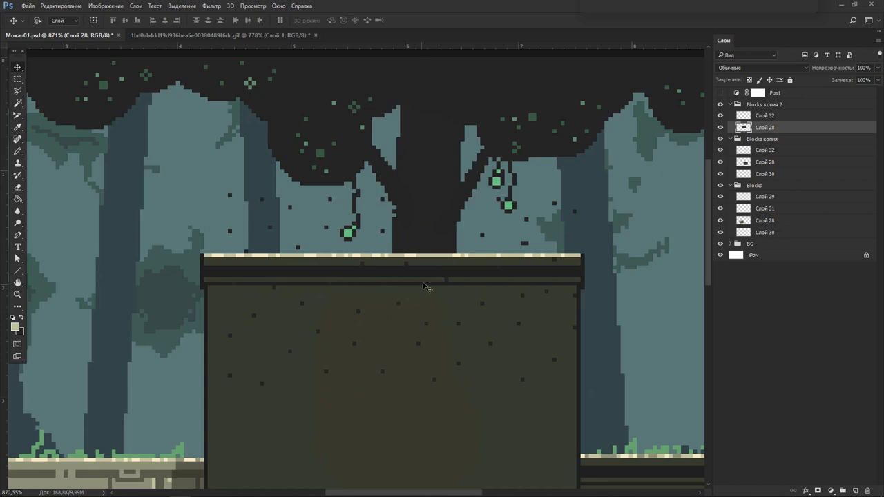
pyautogui.moveTo(425, 287); pyautogui.dragTo(423, 343)
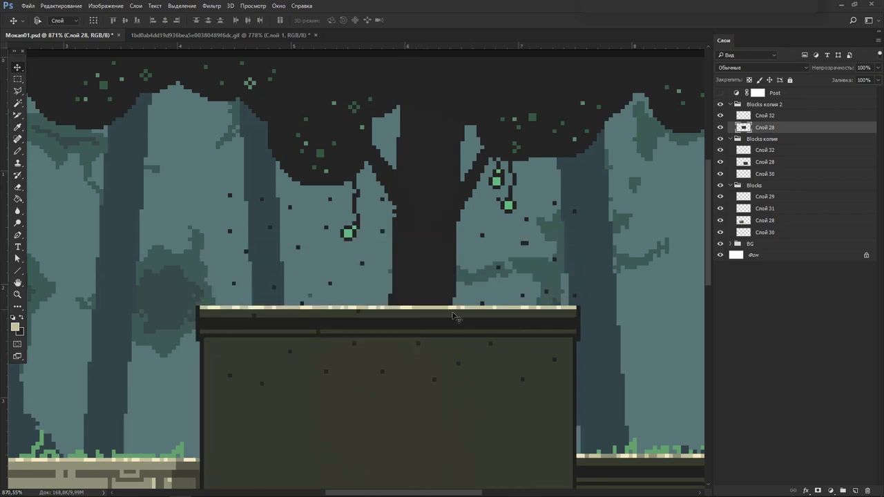
pyautogui.hotkey('ctrl', 'z')
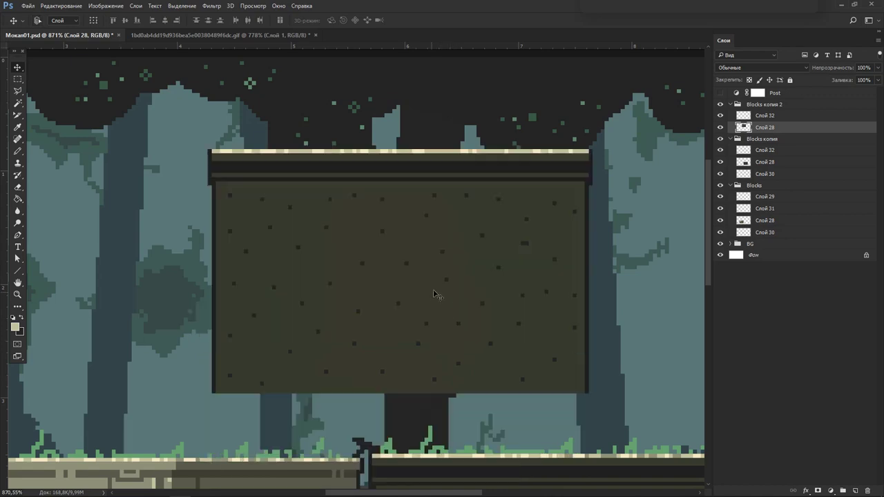
pyautogui.press('m')
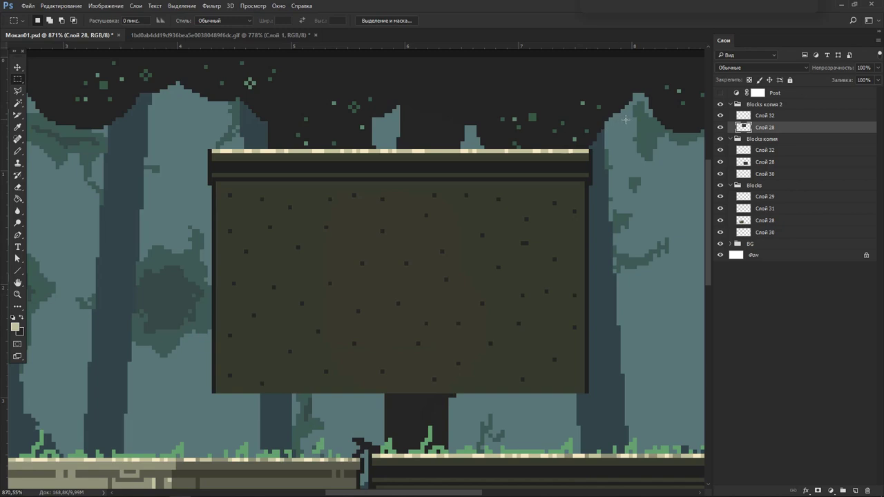
# Narrow the dark board by moving its right half inward.
pyautogui.moveTo(633, 114); pyautogui.dragTo(428, 410)
pyautogui.moveTo(553, 302)
pyautogui.mouseDown()
pyautogui.moveTo(630, 292)
pyautogui.moveTo(308, 300)
pyautogui.mouseUp()
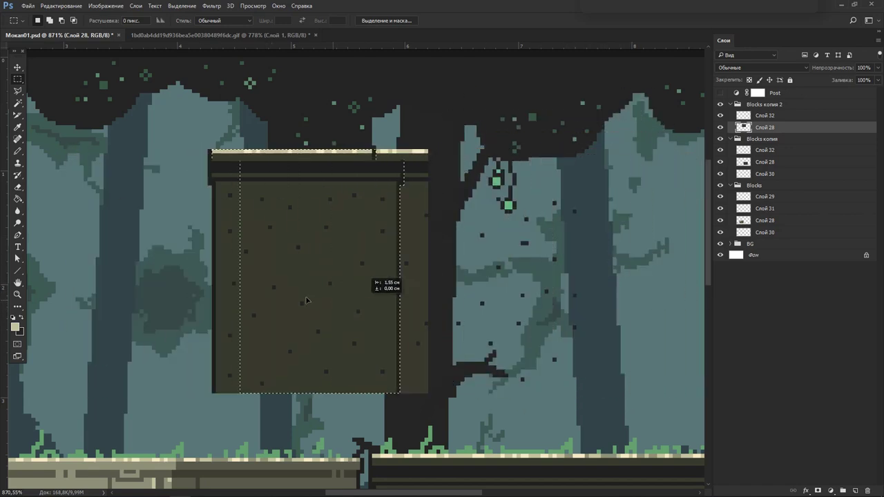
pyautogui.moveTo(308, 300)
pyautogui.mouseDown()
pyautogui.moveTo(525, 327)
pyautogui.moveTo(400, 333)
pyautogui.moveTo(428, 319)
pyautogui.mouseUp()
pyautogui.hotkey('ctrl', 'd')
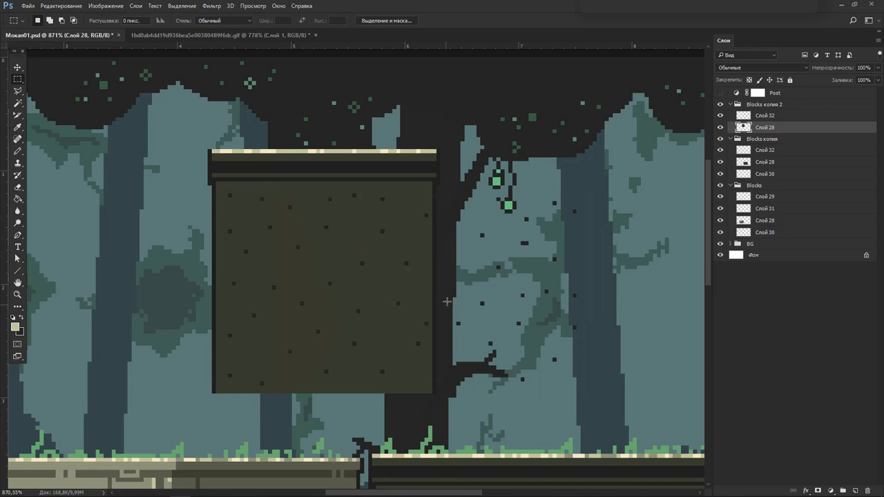
# Shift the right part of Слой 32's dot texture left and down to fit the block.
pyautogui.click(783, 117)
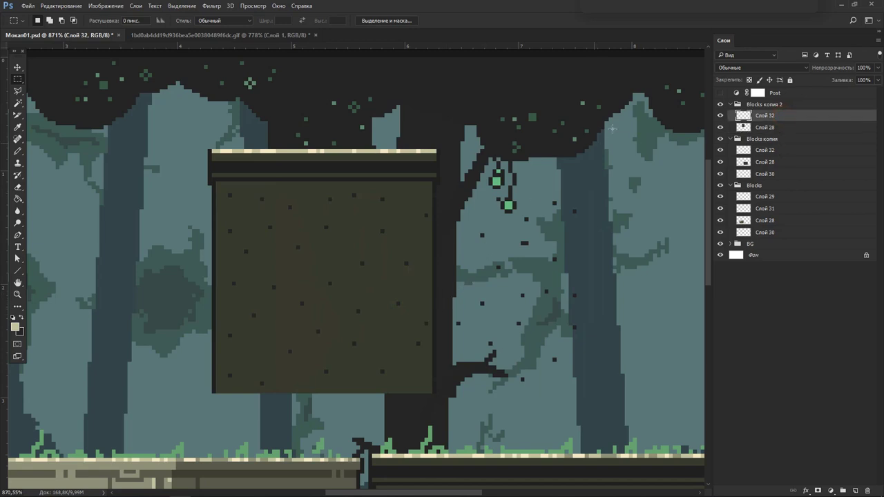
pyautogui.moveTo(673, 101)
pyautogui.mouseDown()
pyautogui.moveTo(446, 296)
pyautogui.moveTo(429, 405)
pyautogui.moveTo(436, 422)
pyautogui.mouseUp()
pyautogui.keyDown('ctrl'); pyautogui.click(375, 189); pyautogui.keyUp('ctrl')
pyautogui.moveTo(304, 191); pyautogui.dragTo(451, 199)
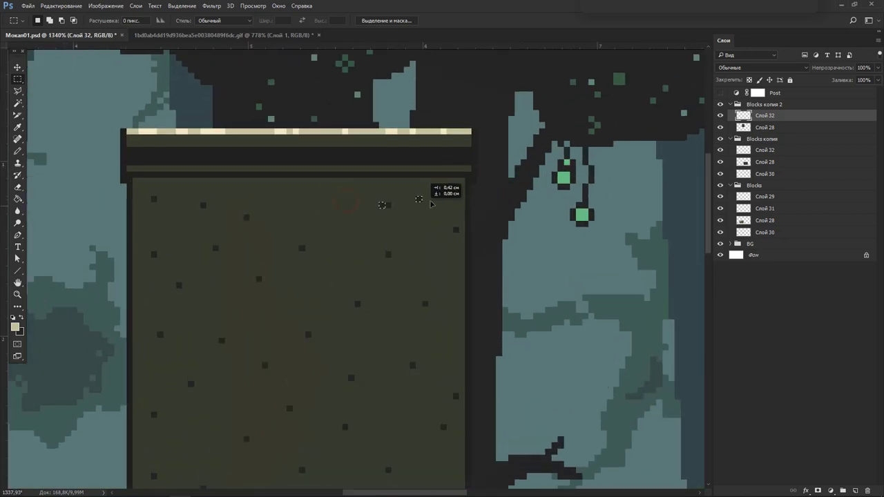
pyautogui.moveTo(374, 194)
pyautogui.mouseDown()
pyautogui.moveTo(420, 231)
pyautogui.moveTo(425, 253)
pyautogui.mouseUp()
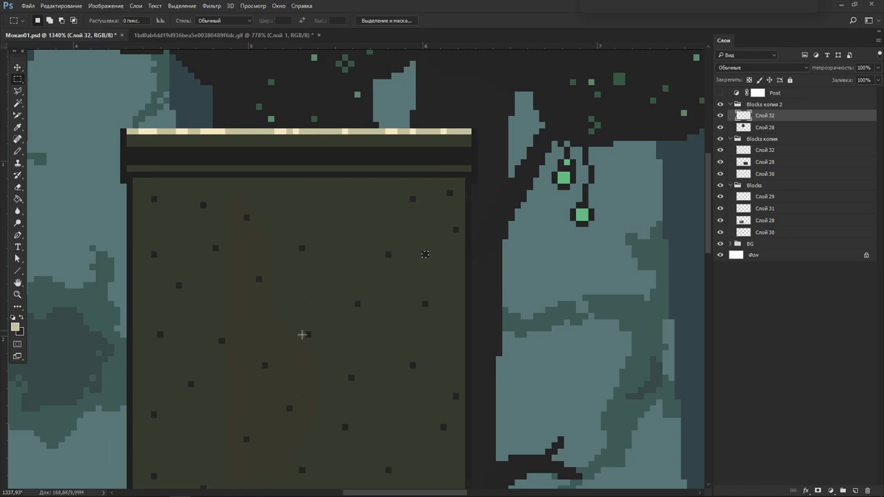
# Draw a dark pencil line along the block's bottom edge.
pyautogui.press('b')
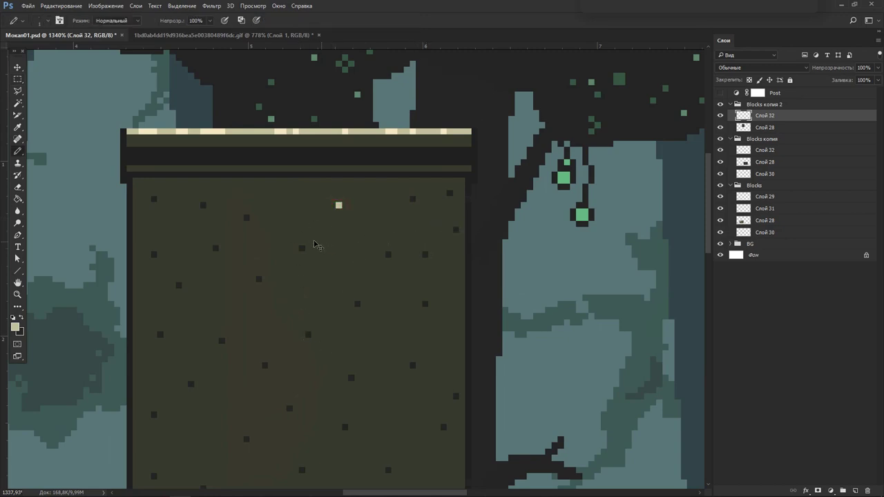
pyautogui.keyDown('alt'); pyautogui.click(302, 247); pyautogui.keyUp('alt')
pyautogui.moveTo(408, 270)
pyautogui.mouseDown()
pyautogui.moveTo(372, 263)
pyautogui.moveTo(403, 269)
pyautogui.mouseUp()
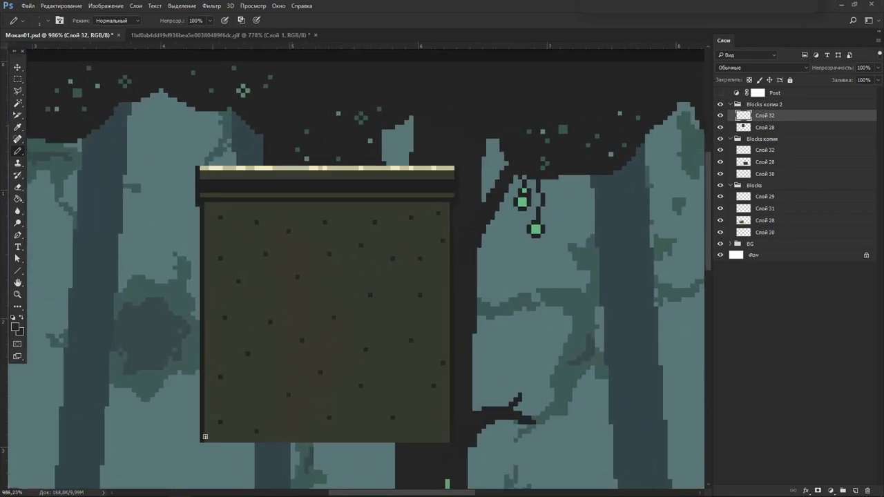
pyautogui.moveTo(205, 439); pyautogui.dragTo(437, 440)
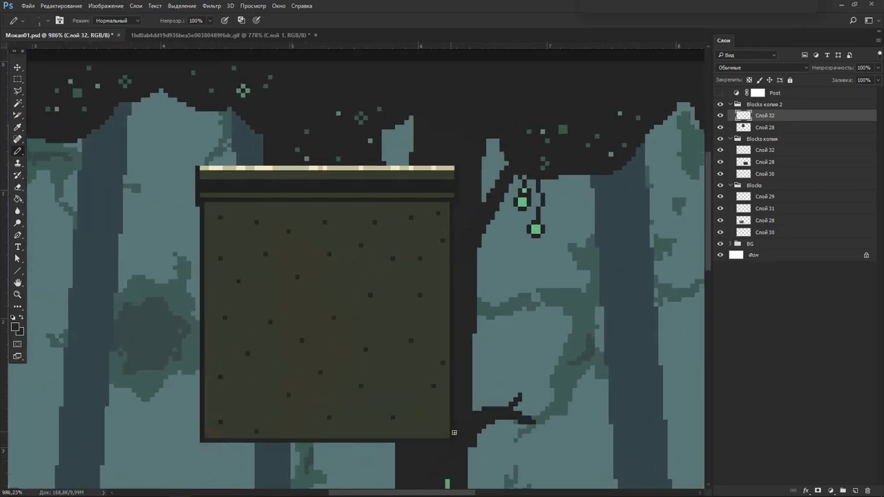
pyautogui.moveTo(465, 349); pyautogui.dragTo(435, 350)
pyautogui.click(760, 104)
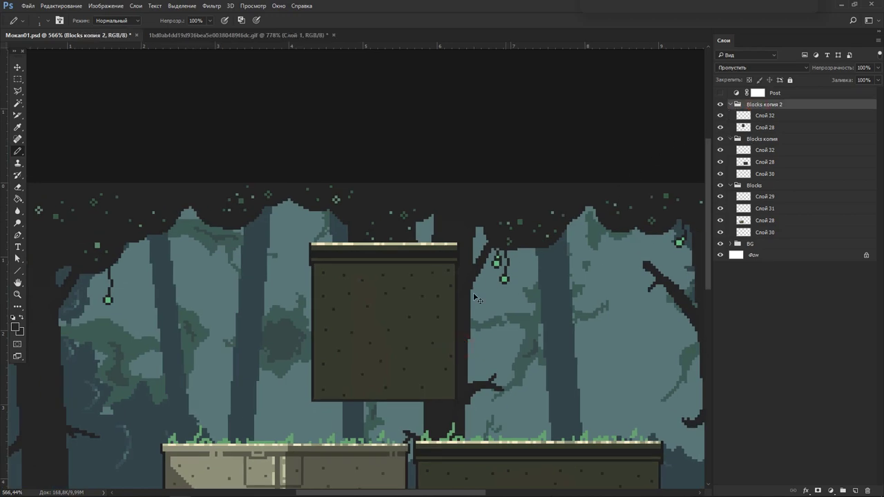
pyautogui.moveTo(420, 310); pyautogui.dragTo(456, 310)
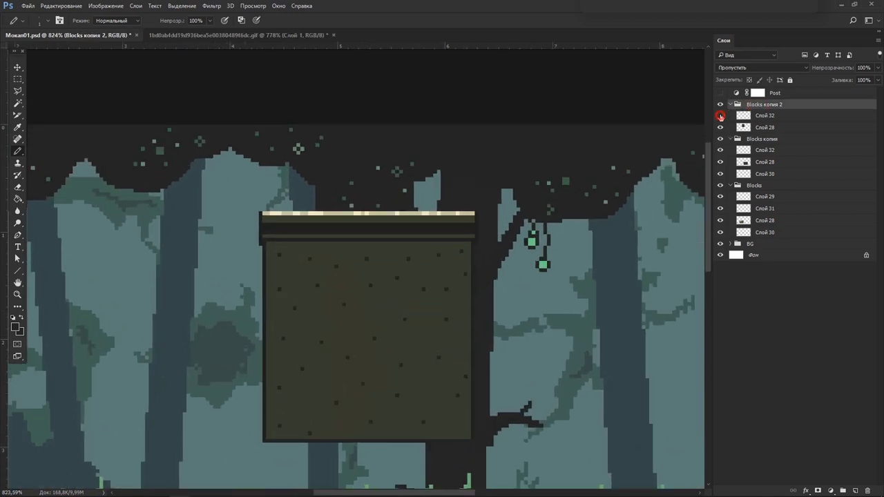
pyautogui.click(720, 115)
pyautogui.click(723, 116)
pyautogui.click(724, 116)
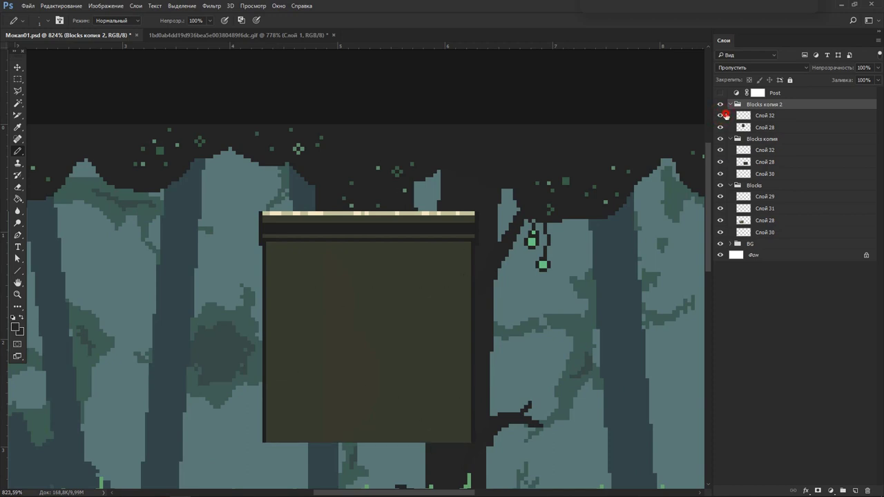
pyautogui.click(724, 116)
pyautogui.press('m')
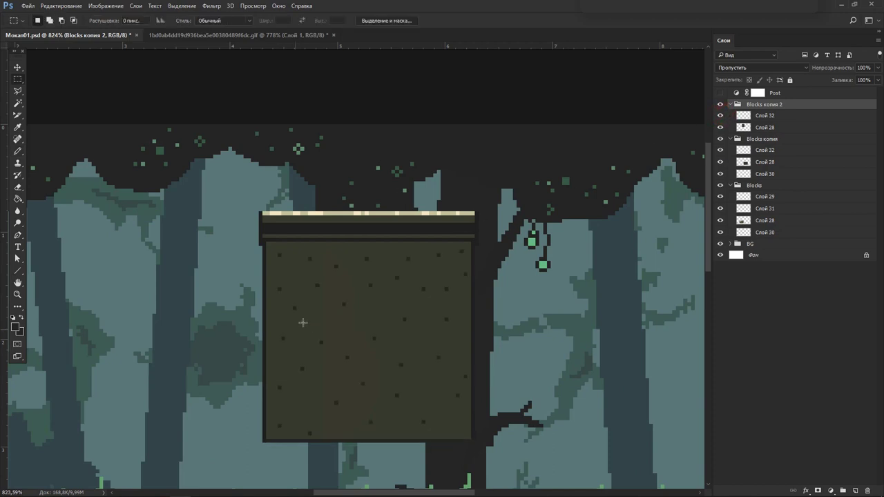
pyautogui.moveTo(289, 298); pyautogui.dragTo(312, 322)
pyautogui.hotkey('ctrl', 'c')
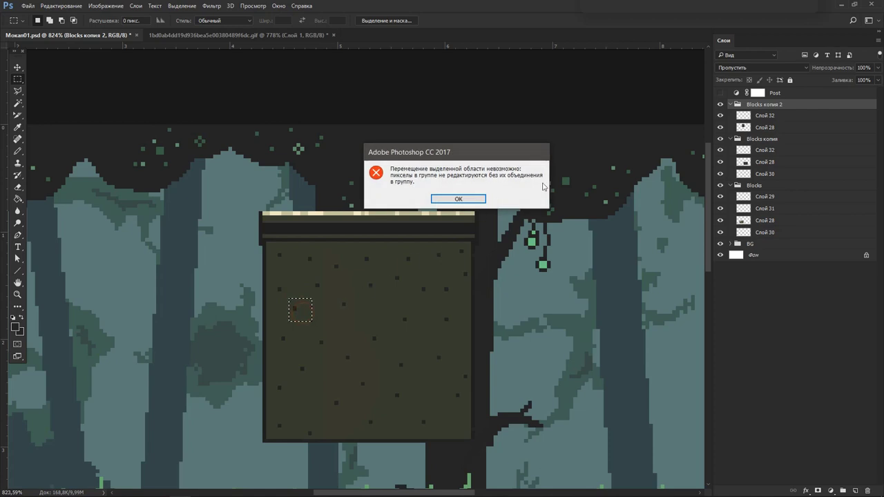
pyautogui.press('Return')
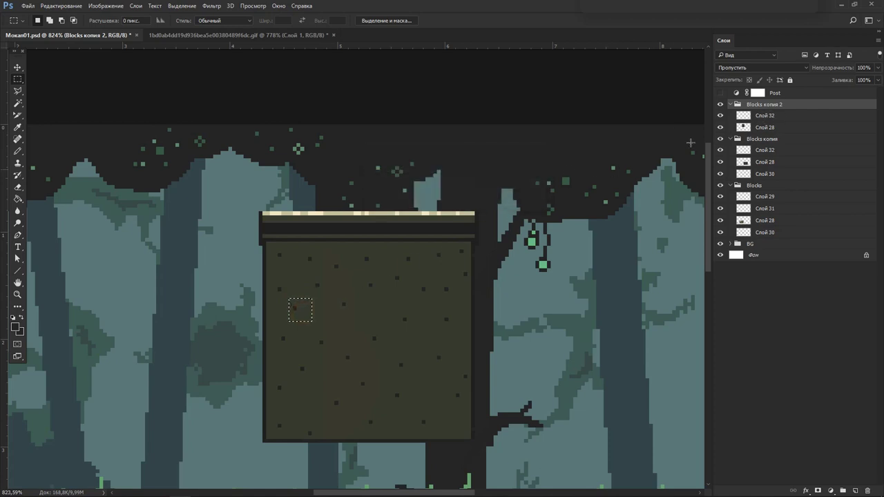
pyautogui.click(751, 119)
pyautogui.moveTo(301, 311)
pyautogui.mouseDown()
pyautogui.moveTo(341, 332)
pyautogui.moveTo(344, 308)
pyautogui.mouseUp()
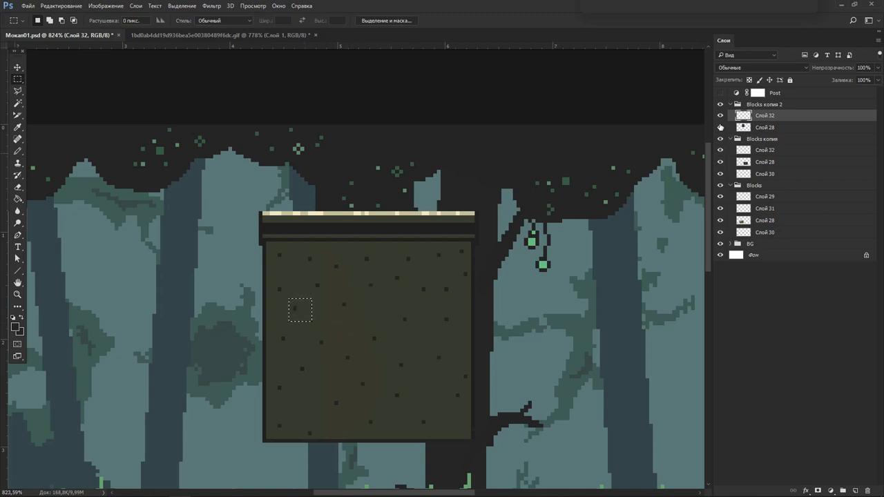
pyautogui.click(721, 116)
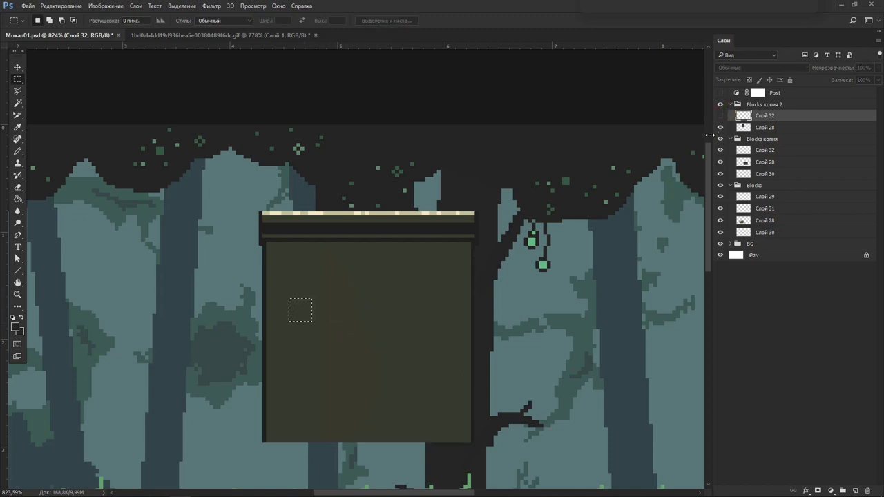
pyautogui.hotkey('ctrl', 'shift', 'n')
pyautogui.press('Return')
pyautogui.press('b')
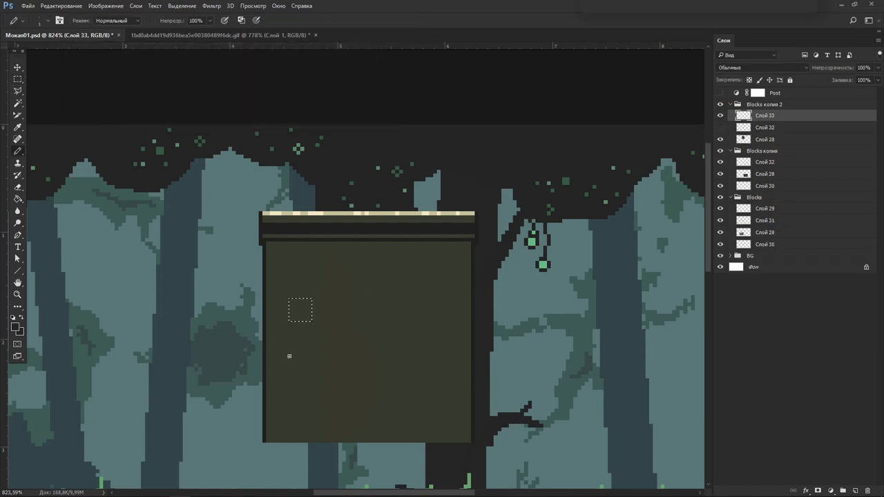
pyautogui.hotkey('ctrl', 'd')
pyautogui.click(290, 354)
pyautogui.click(359, 331)
pyautogui.click(320, 297)
pyautogui.click(378, 292)
pyautogui.hotkey('ctrl', 'z')
pyautogui.press('Delete')
pyautogui.click(721, 115)
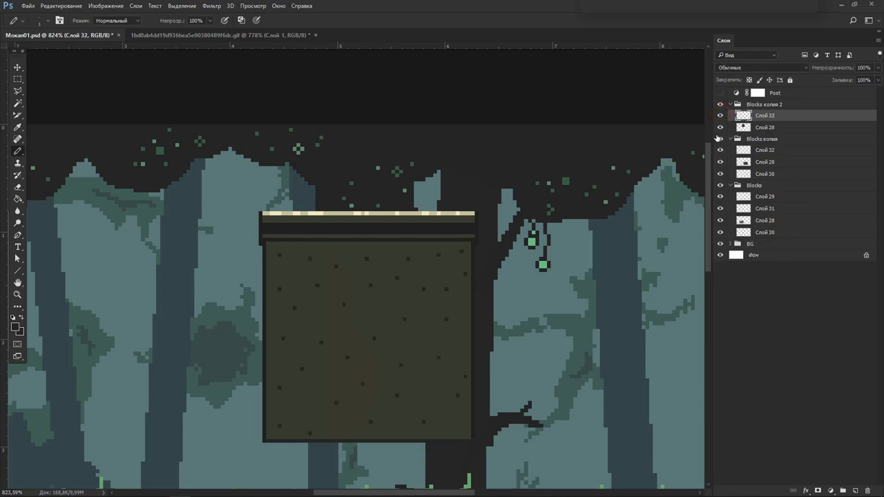
# Duplicate the Blocks копия 2 group and place the copy right of the original.
pyautogui.click(794, 105)
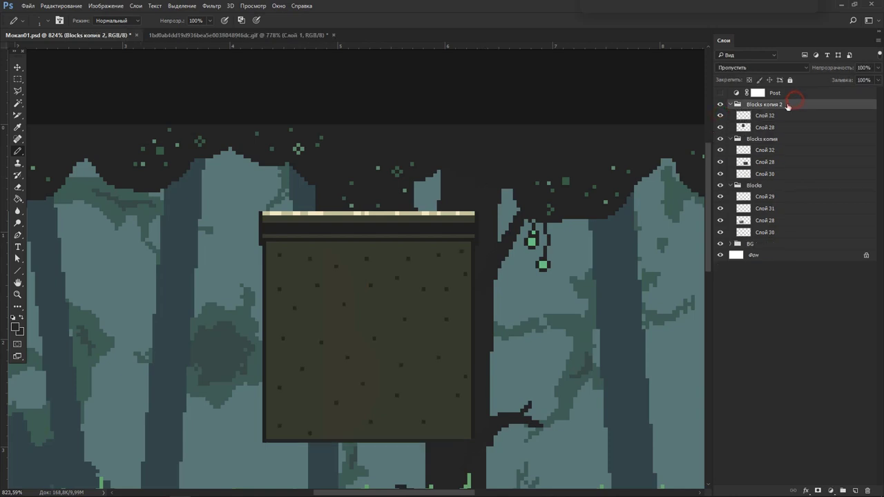
pyautogui.hotkey('ctrl', 'j')
pyautogui.press('v')
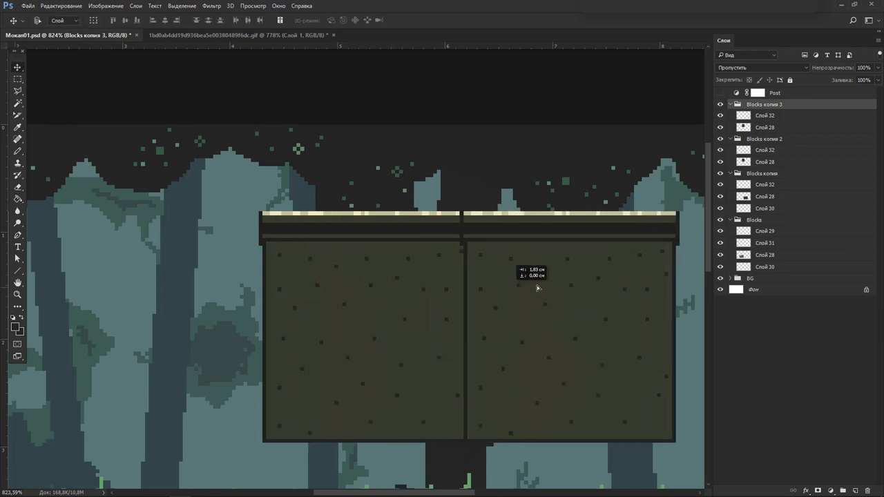
pyautogui.moveTo(311, 289)
pyautogui.mouseDown()
pyautogui.moveTo(584, 289)
pyautogui.moveTo(346, 224)
pyautogui.mouseUp()
# Narrow the new block by sliding its right portion left on Слой 28.
pyautogui.press('m')
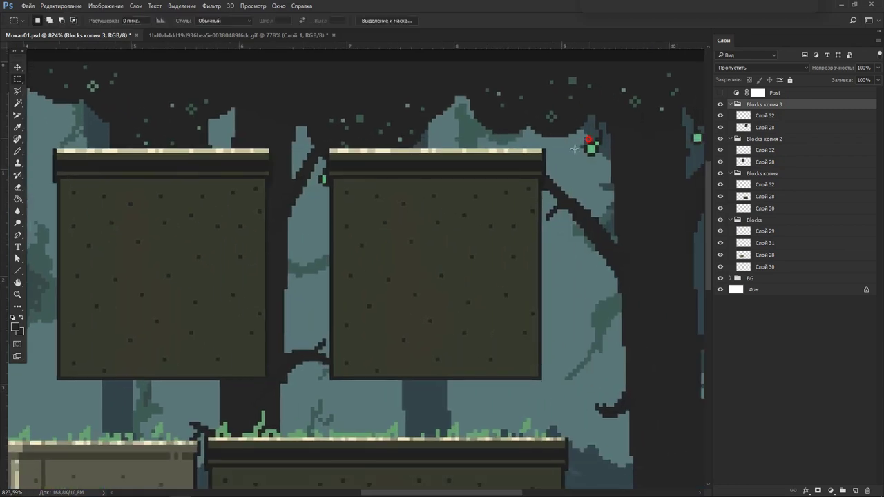
pyautogui.moveTo(590, 138); pyautogui.dragTo(455, 388)
pyautogui.click(765, 128)
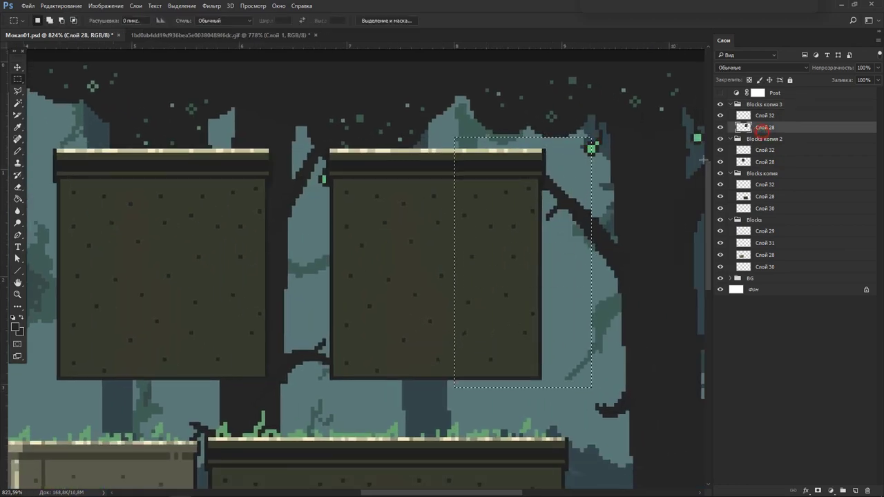
pyautogui.moveTo(517, 241)
pyautogui.mouseDown()
pyautogui.moveTo(411, 241)
pyautogui.moveTo(429, 241)
pyautogui.mouseUp()
pyautogui.hotkey('ctrl', 'd')
pyautogui.click(765, 115)
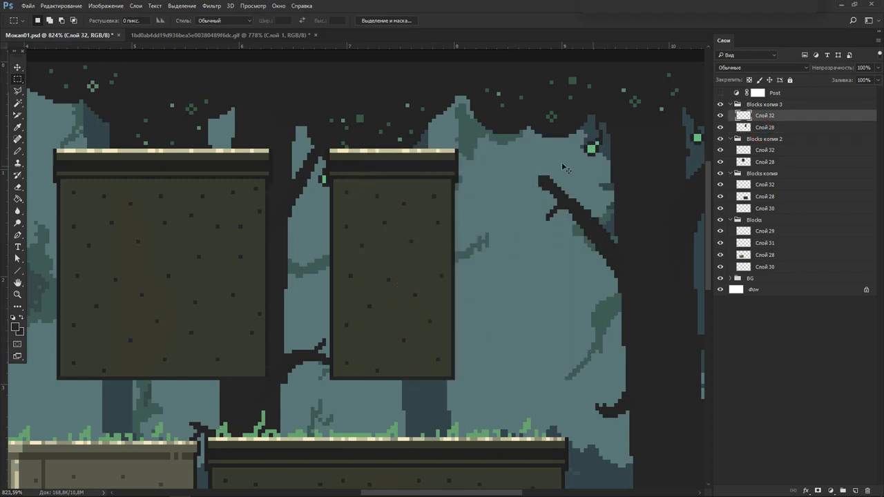
# Shift the Blocks копия 3 group left and up into place.
pyautogui.press('v')
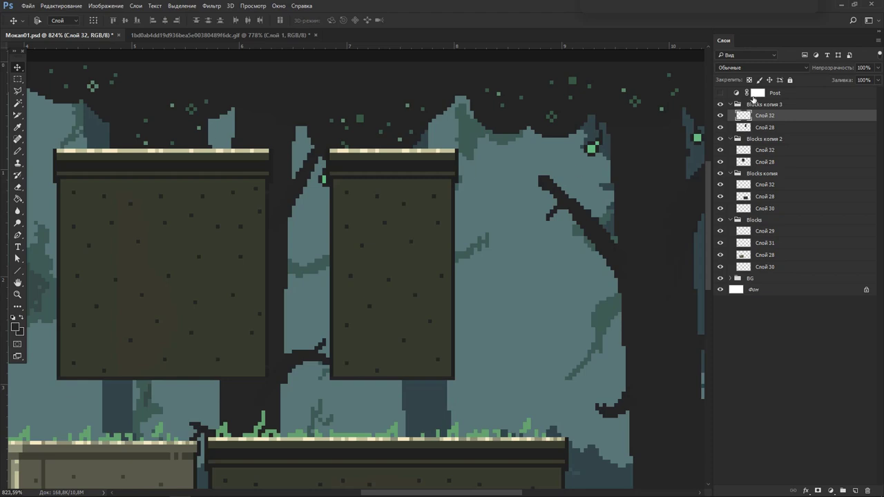
pyautogui.click(760, 104)
pyautogui.moveTo(451, 266)
pyautogui.mouseDown()
pyautogui.moveTo(292, 237)
pyautogui.moveTo(399, 243)
pyautogui.mouseUp()
pyautogui.hotkey('alt', '[')
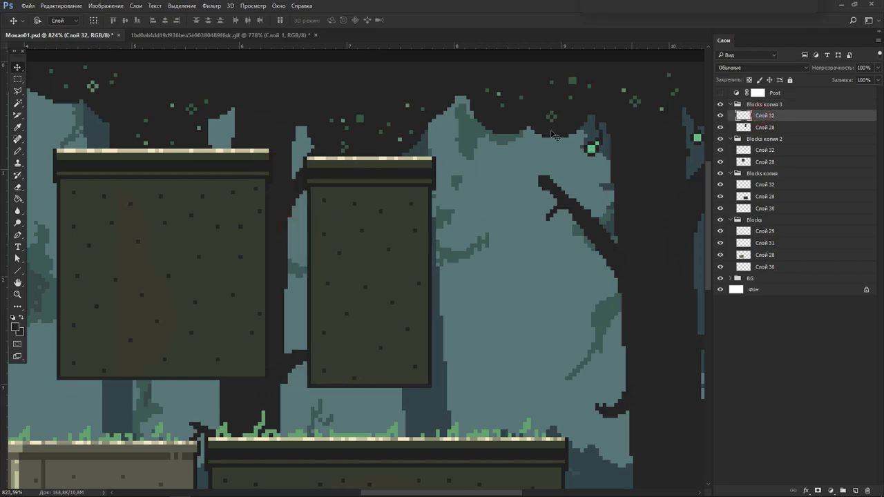
# Mirror the block horizontally and nudge it up into position.
pyautogui.hotkey('ctrl', 't')
pyautogui.moveTo(466, 182)
pyautogui.mouseDown()
pyautogui.moveTo(366, 148)
pyautogui.moveTo(333, 340)
pyautogui.moveTo(344, 339)
pyautogui.mouseUp()
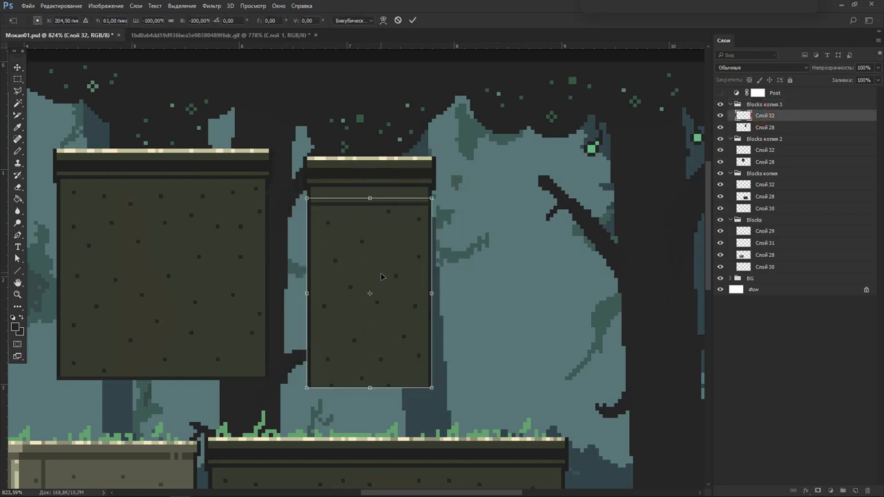
pyautogui.press('Up')
pyautogui.press('Up')
pyautogui.press('Return')
pyautogui.press('e')
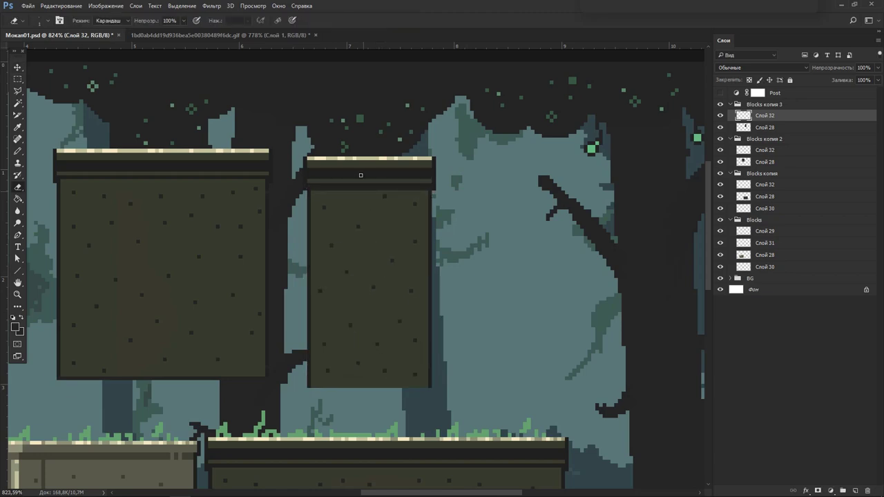
# Erase the dark row under the top band and pencil a dark bottom edge on Слой 28.
pyautogui.moveTo(341, 188); pyautogui.dragTo(459, 191)
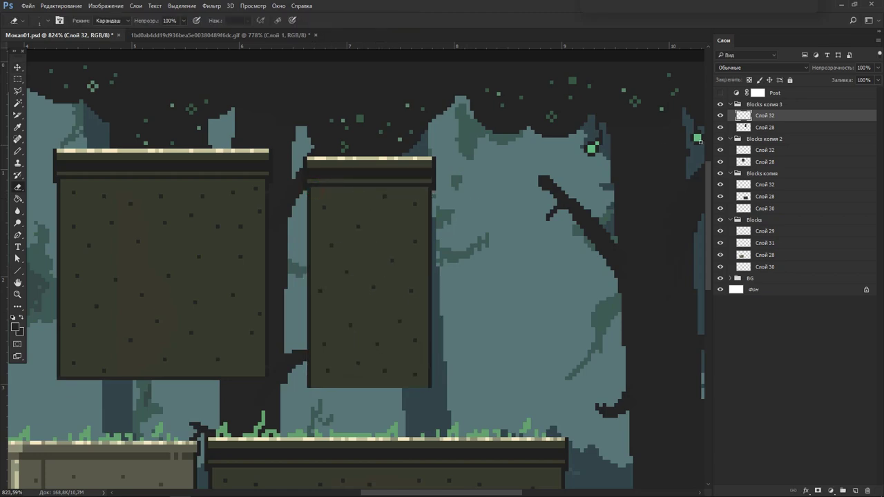
pyautogui.click(743, 129)
pyautogui.press('b')
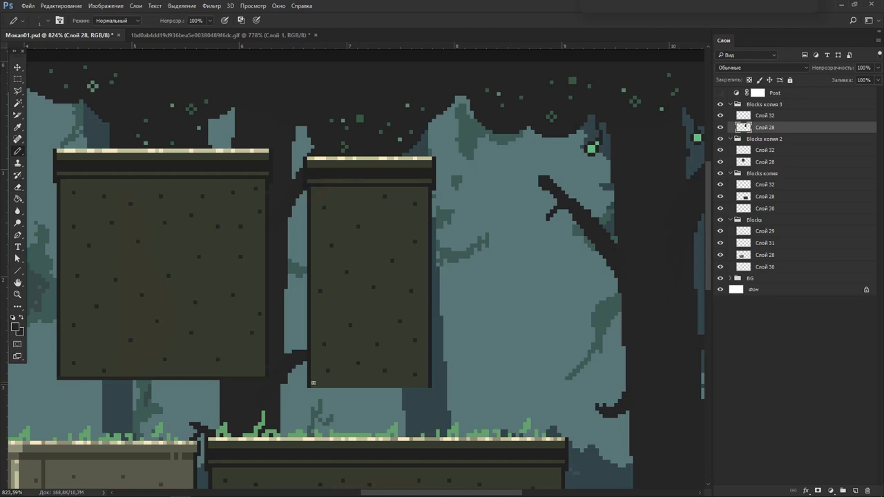
pyautogui.moveTo(312, 389); pyautogui.dragTo(423, 384)
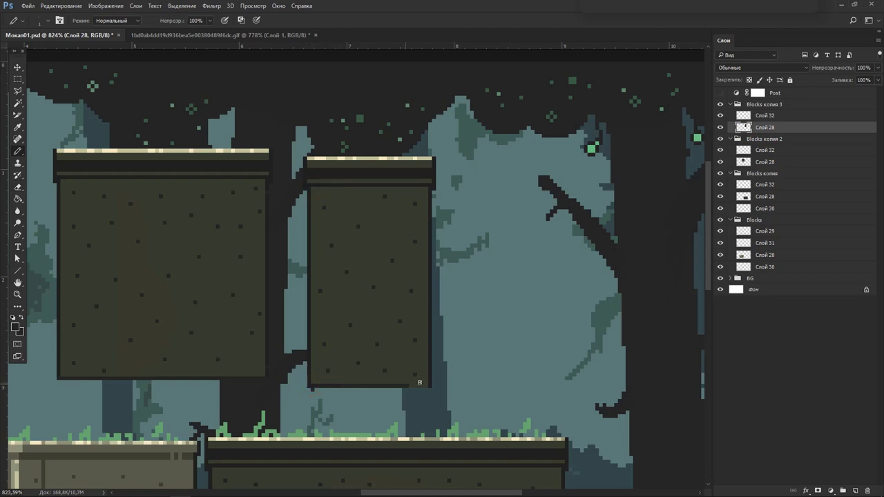
pyautogui.hotkey('ctrl', 'z')
pyautogui.moveTo(311, 388); pyautogui.dragTo(411, 382)
# Slide the Blocks копия 3 group left until it butts against the left block.
pyautogui.click(768, 105)
pyautogui.press('v')
pyautogui.moveTo(468, 251)
pyautogui.mouseDown()
pyautogui.moveTo(366, 252)
pyautogui.moveTo(410, 242)
pyautogui.moveTo(383, 251)
pyautogui.mouseUp()
# Duplicate the olive Blocks group as Blocks копия 4 and move it straight up above the original.
pyautogui.press('Tab')
pyautogui.scroll(-3, 414, 256)
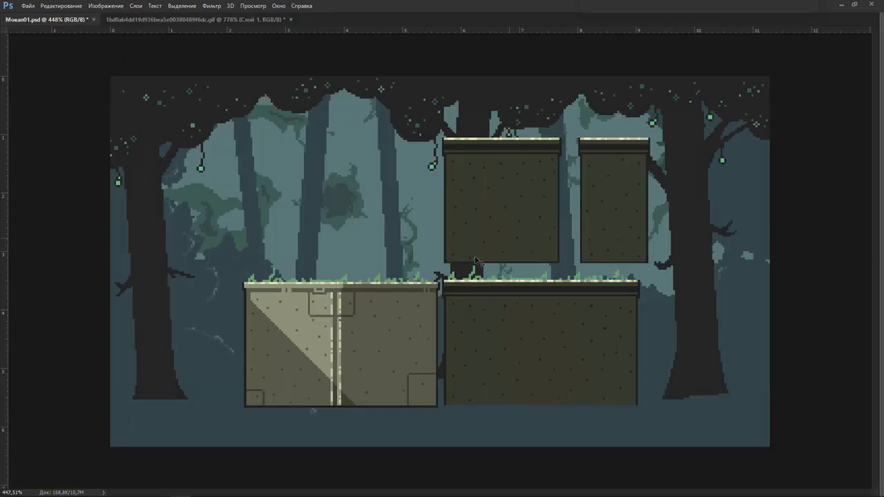
pyautogui.scroll(2, 312, 319)
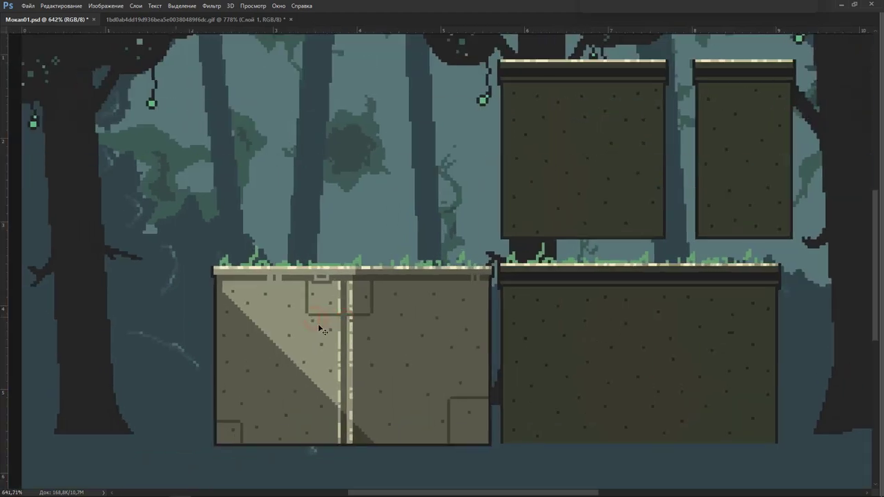
pyautogui.press('Tab')
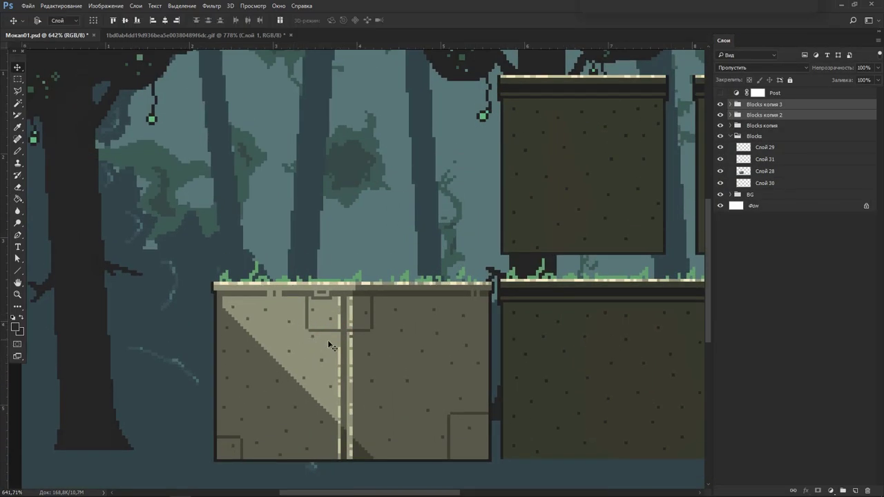
pyautogui.keyDown('ctrl'); pyautogui.click(319, 350); pyautogui.keyUp('ctrl')
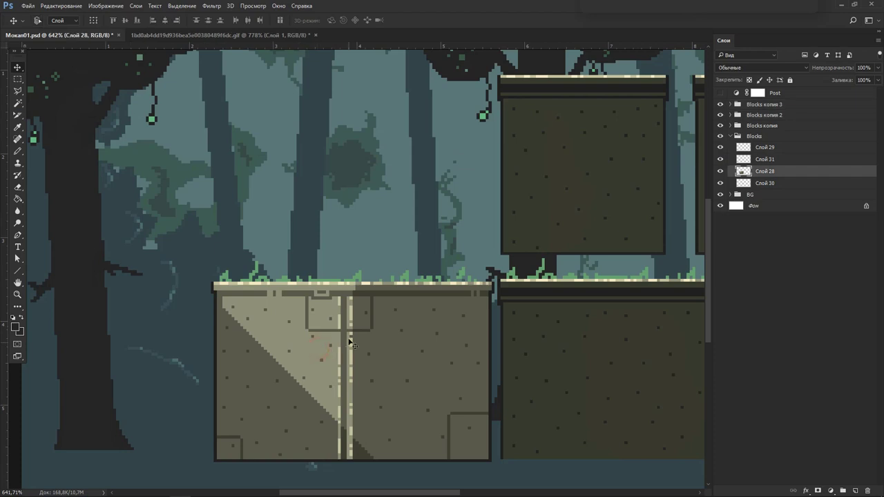
pyautogui.click(769, 136)
pyautogui.hotkey('ctrl', 'j')
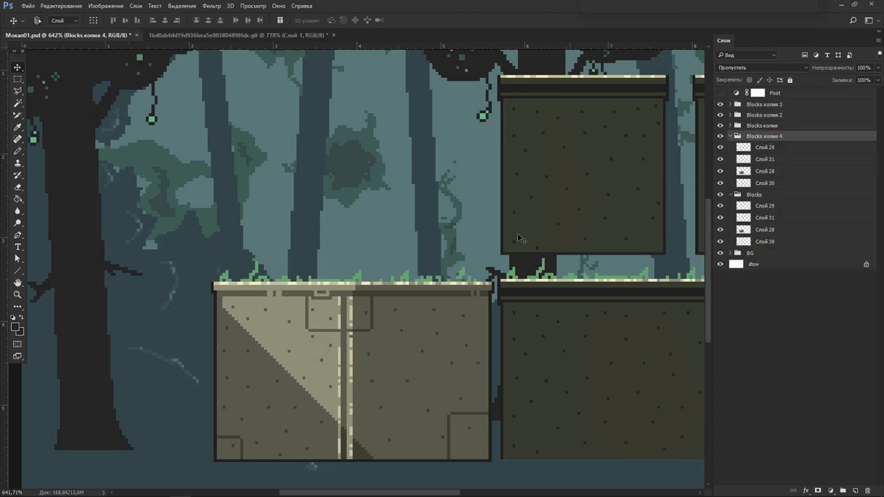
pyautogui.moveTo(427, 361)
pyautogui.mouseDown()
pyautogui.moveTo(428, 156)
pyautogui.moveTo(388, 157)
pyautogui.mouseUp()
pyautogui.scroll(3, 387, 157)
pyautogui.scroll(2, 365, 264)
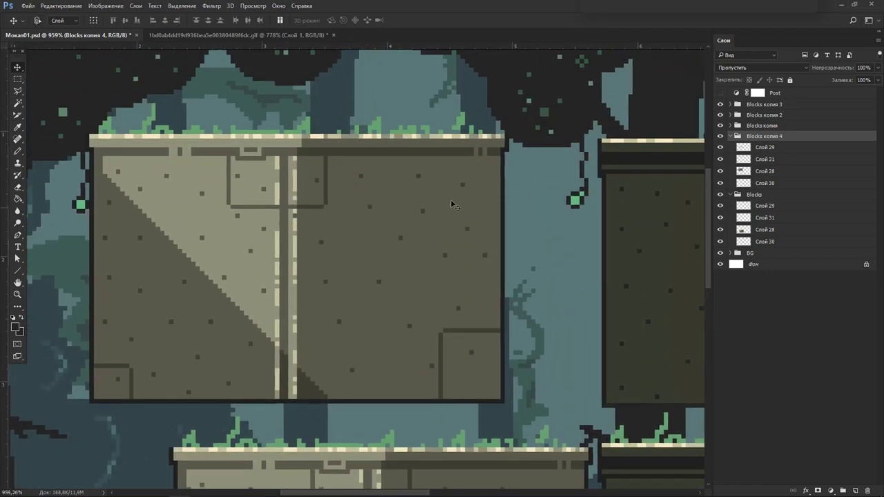
pyautogui.press('m')
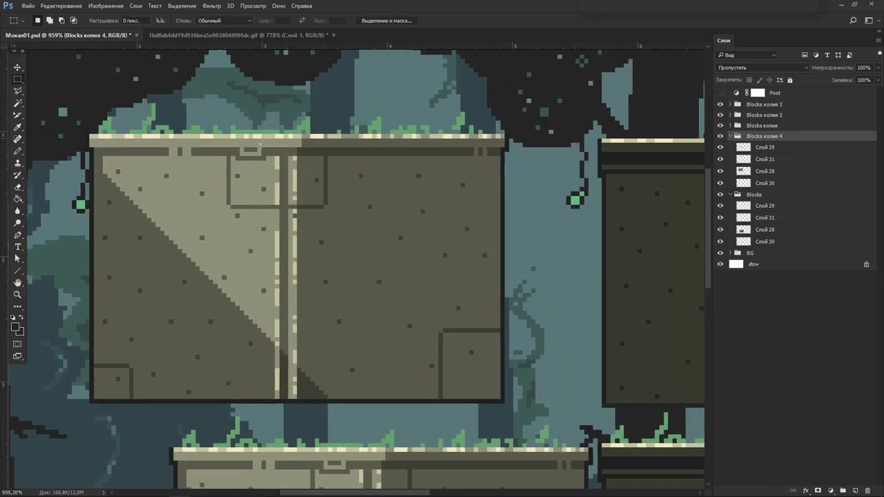
pyautogui.moveTo(297, 107); pyautogui.dragTo(514, 416)
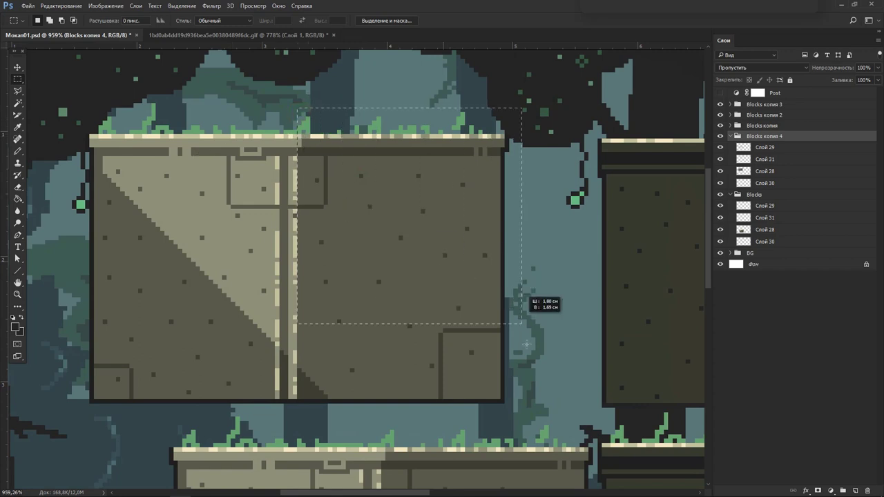
pyautogui.hotkey('ctrl', 'd')
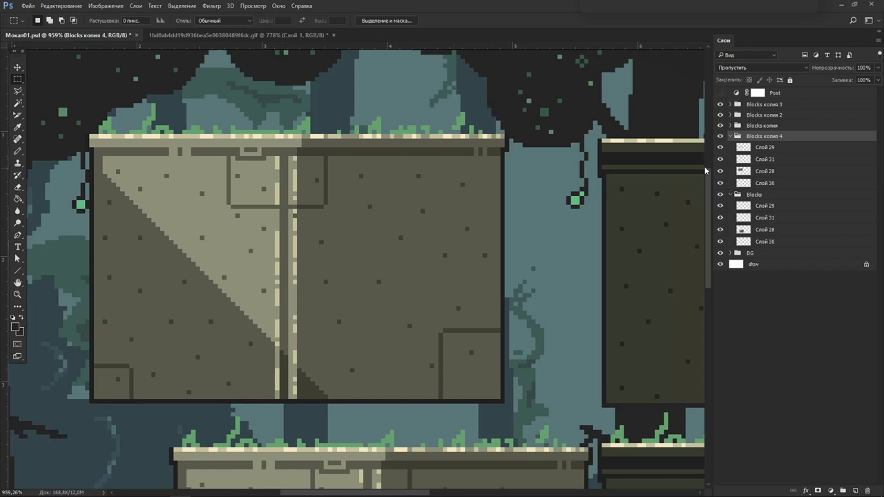
pyautogui.click(747, 170)
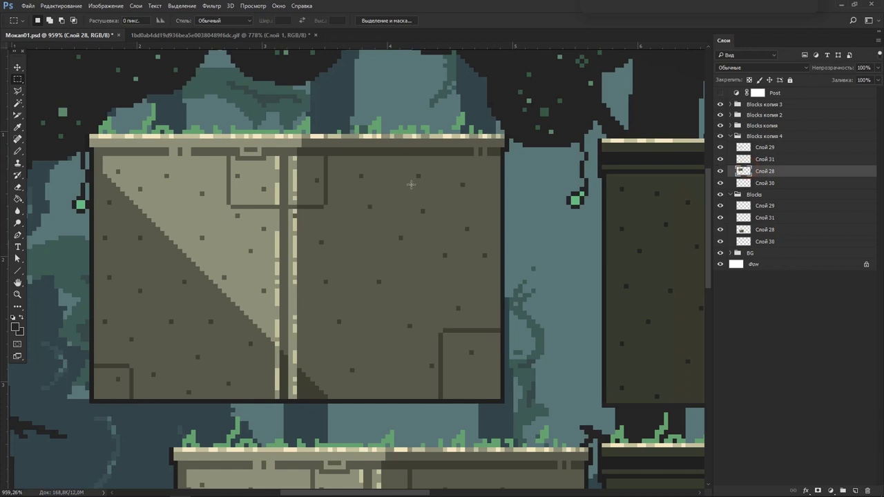
pyautogui.hotkey('ctrl', 't')
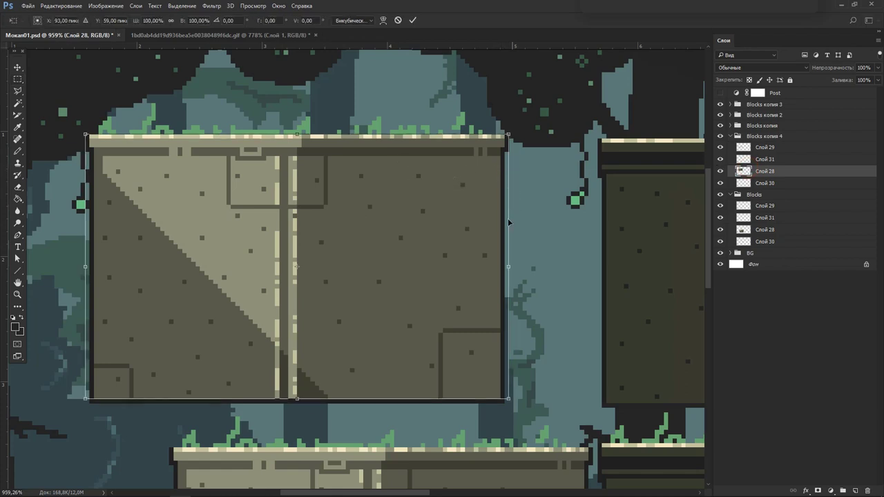
pyautogui.moveTo(511, 268); pyautogui.dragTo(359, 259)
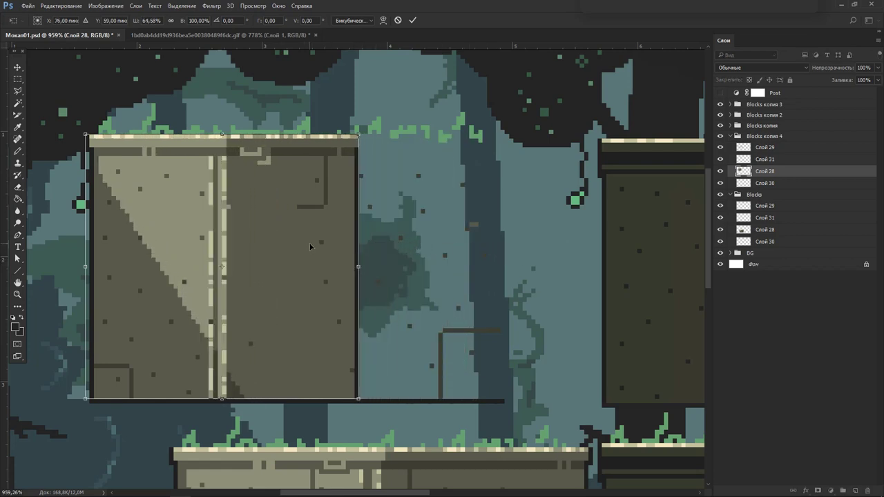
pyautogui.press('Return')
pyautogui.press('m')
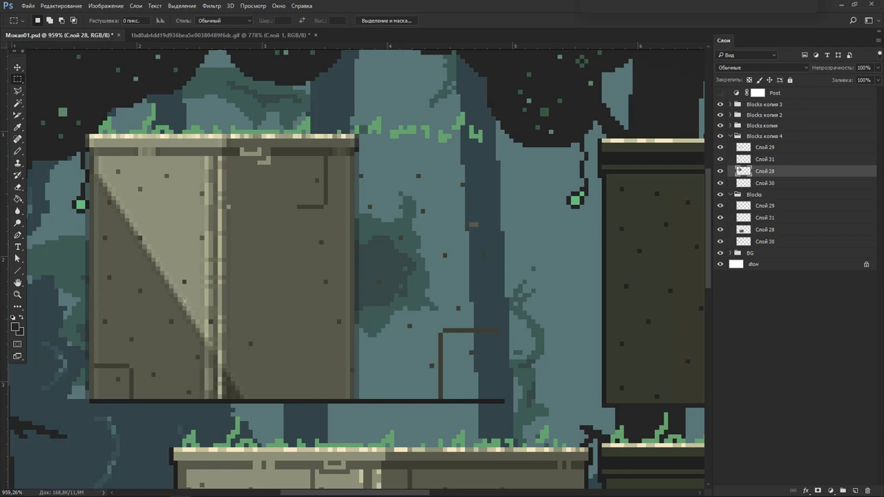
pyautogui.hotkey('ctrl', 'z')
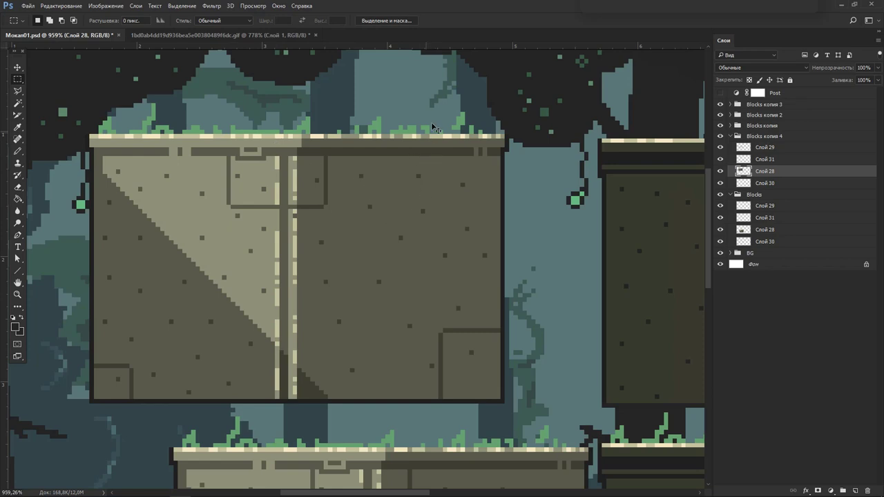
pyautogui.scroll(-3, 306, 142)
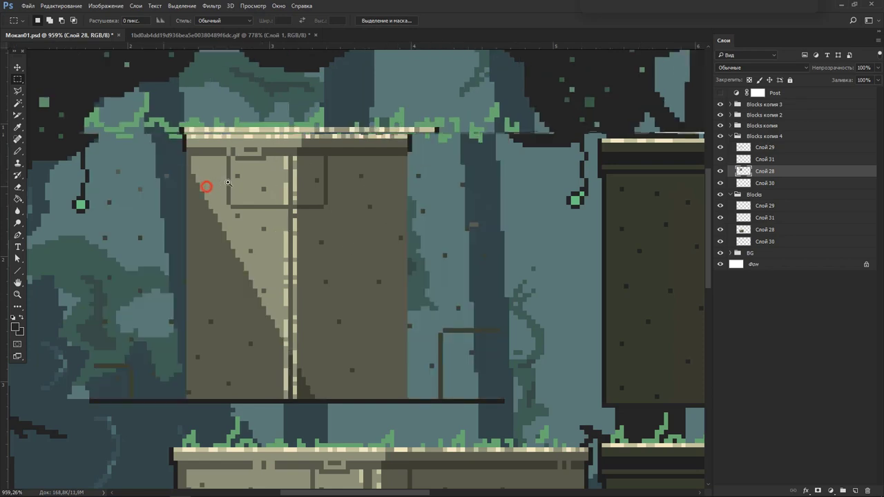
# Select the upper block's left strip and shift it to the right.
pyautogui.scroll(5, 202, 188)
pyautogui.press('b')
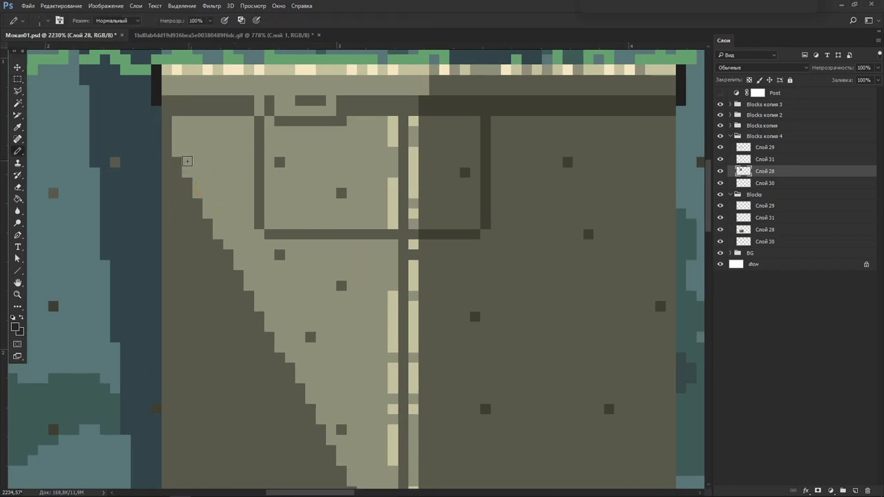
pyautogui.press('m')
pyautogui.scroll(-2, 268, 241)
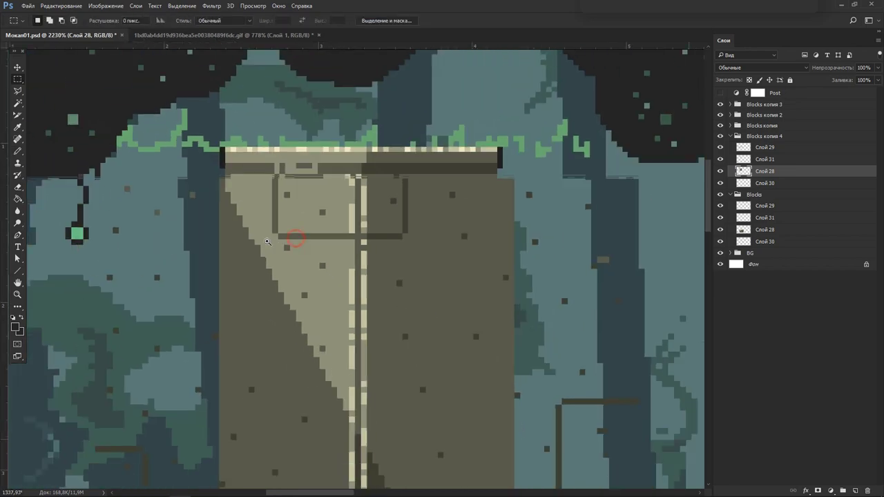
pyautogui.scroll(-1, 267, 241)
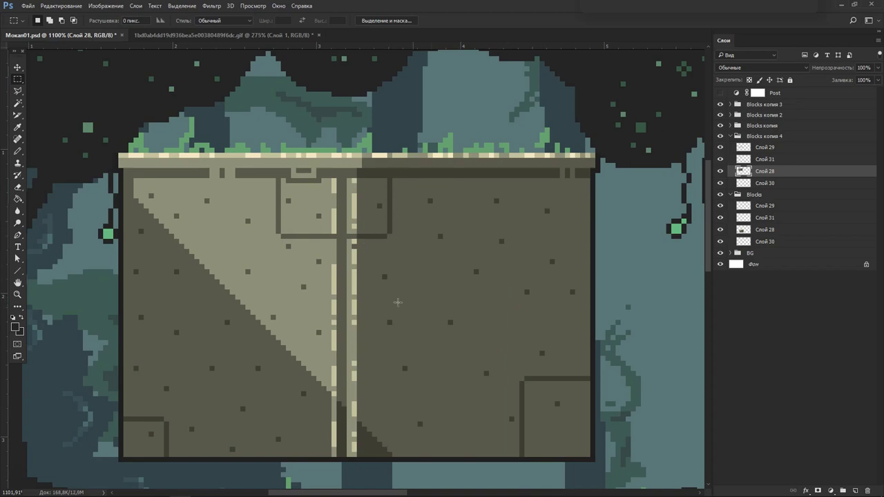
pyautogui.moveTo(98, 138); pyautogui.dragTo(332, 472)
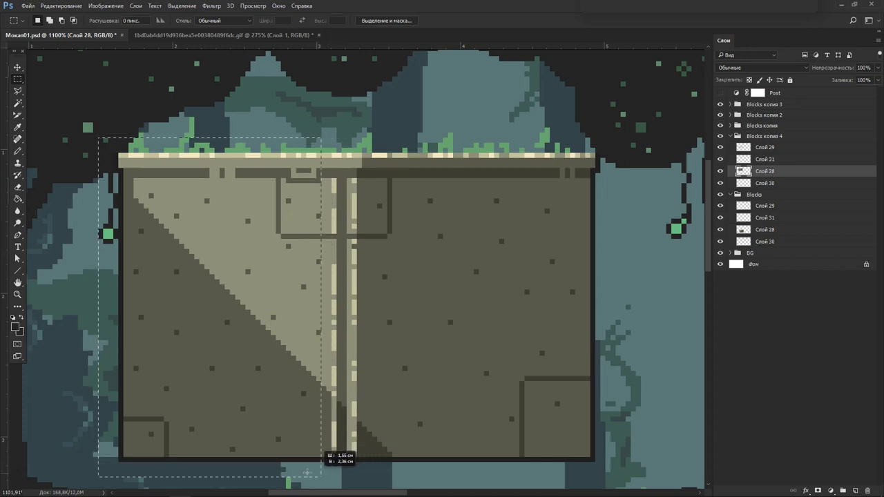
pyautogui.moveTo(332, 471); pyautogui.dragTo(244, 468)
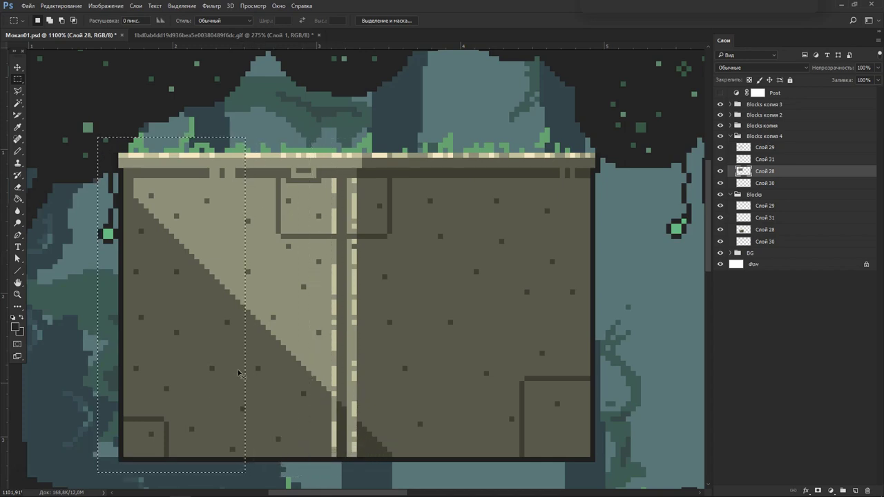
pyautogui.moveTo(211, 376); pyautogui.dragTo(289, 376)
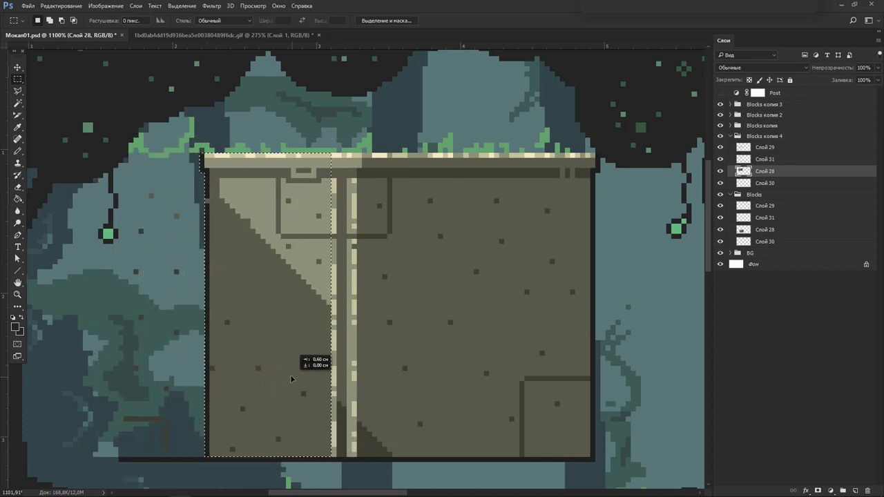
pyautogui.click(249, 216)
# Set a one-pixel pencil and toggle the block's layers to compare them.
pyautogui.scroll(2, 252, 216)
pyautogui.scroll(1, 252, 216)
pyautogui.press('b')
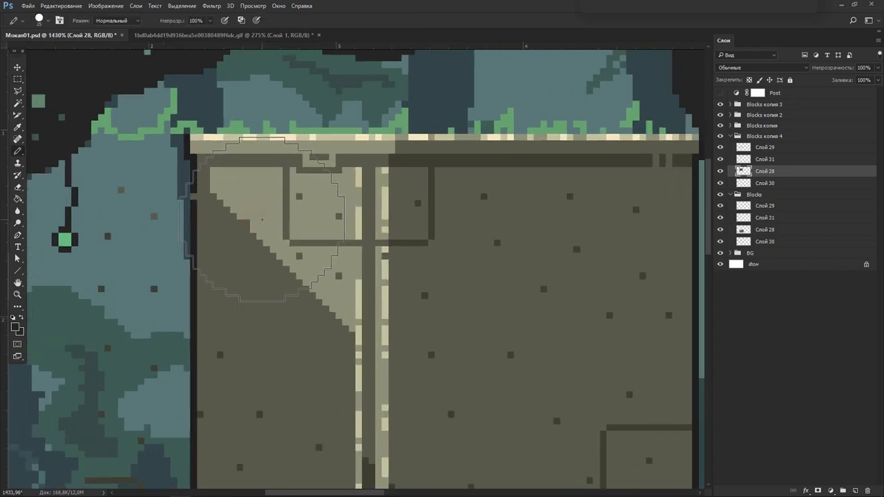
pyautogui.press('[')
pyautogui.press('[')
pyautogui.press('[')
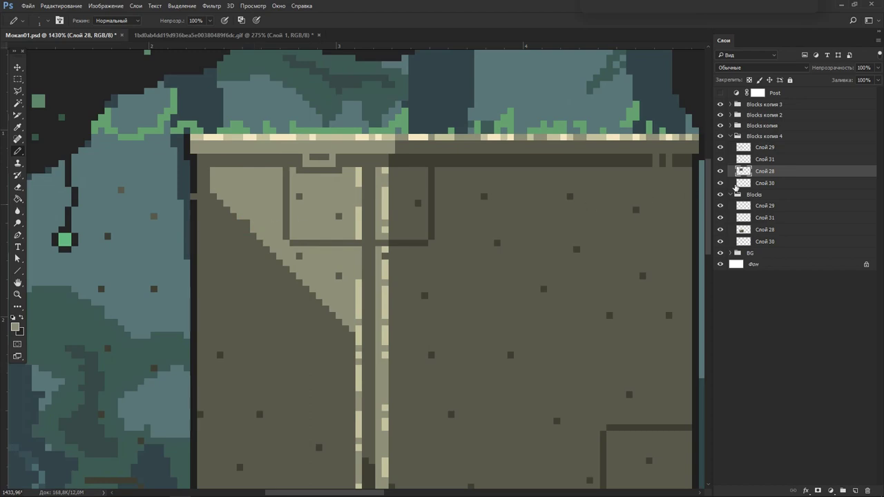
pyautogui.click(720, 160)
pyautogui.click(721, 160)
pyautogui.click(721, 153)
pyautogui.keyDown('ctrl'); pyautogui.click(666, 191); pyautogui.keyUp('ctrl')
# Try a light diagonal pencil line across the block, then undo it.
pyautogui.scroll(-1, 545, 259)
pyautogui.scroll(-1, 514, 261)
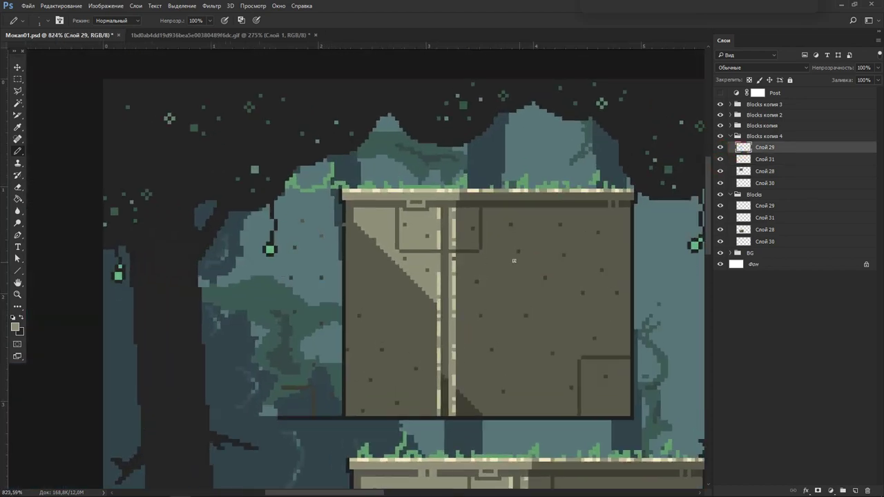
pyautogui.moveTo(225, 152); pyautogui.dragTo(445, 398)
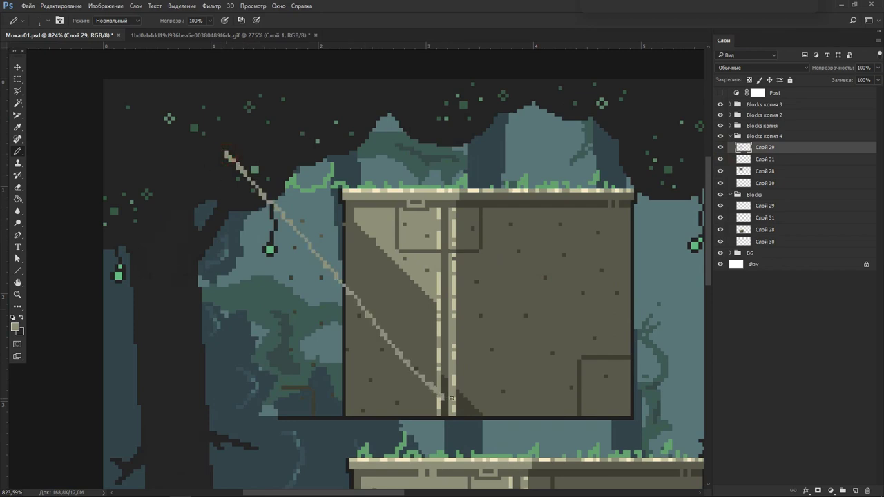
pyautogui.hotkey('ctrl', 'z')
# Marquee the block's left half, select Слой 31, and switch to the reference GIF.
pyautogui.press('m')
pyautogui.moveTo(183, 136); pyautogui.dragTo(445, 435)
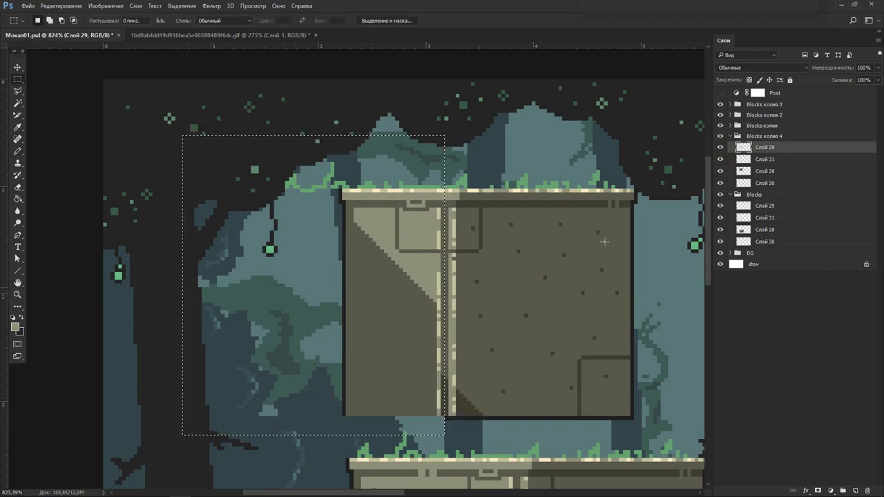
pyautogui.click(750, 159)
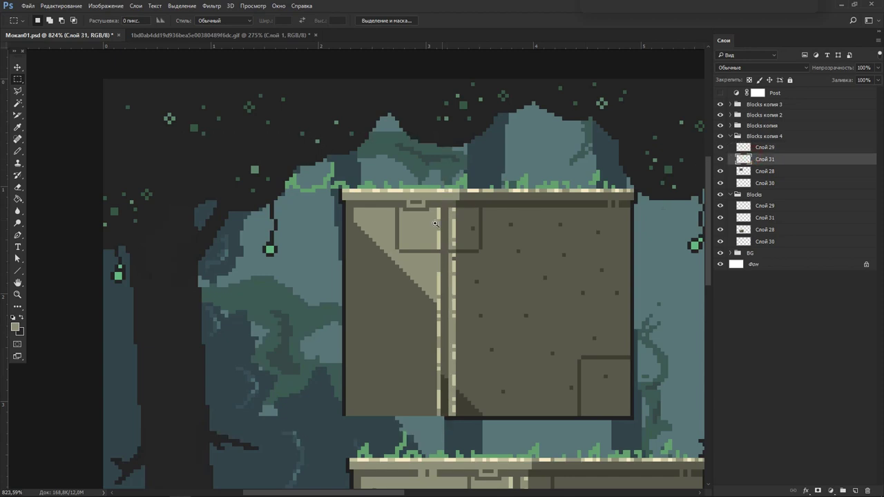
pyautogui.scroll(3, 453, 229)
pyautogui.press('b')
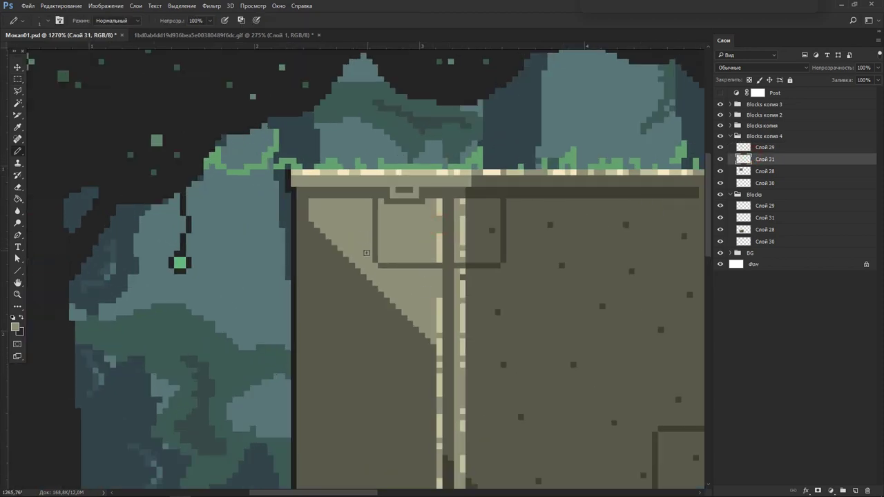
pyautogui.scroll(-2, 415, 332)
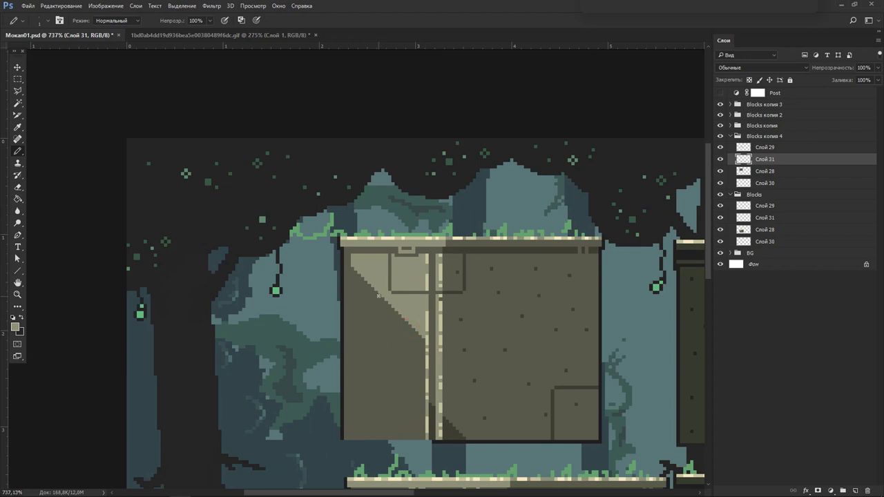
pyautogui.hotkey('ctrl', 'Tab')
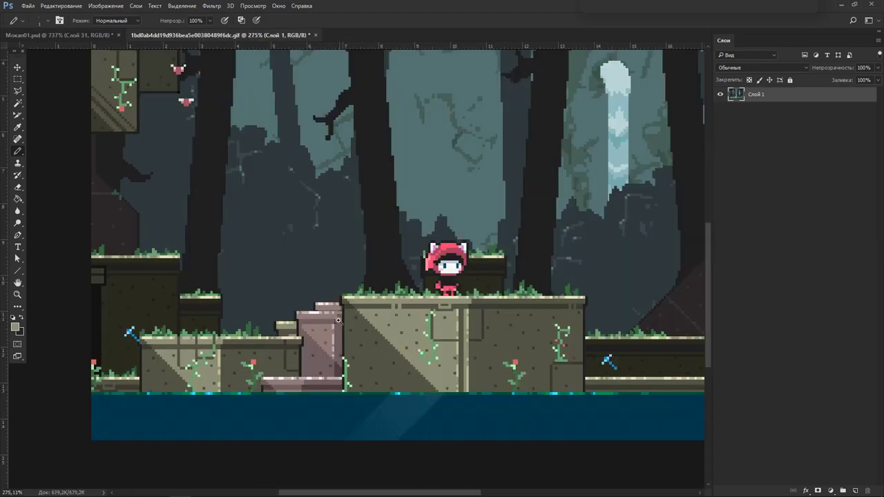
# Back in the mockup, move Слой 28's upper-left highlight down one pixel.
pyautogui.scroll(2, 339, 320)
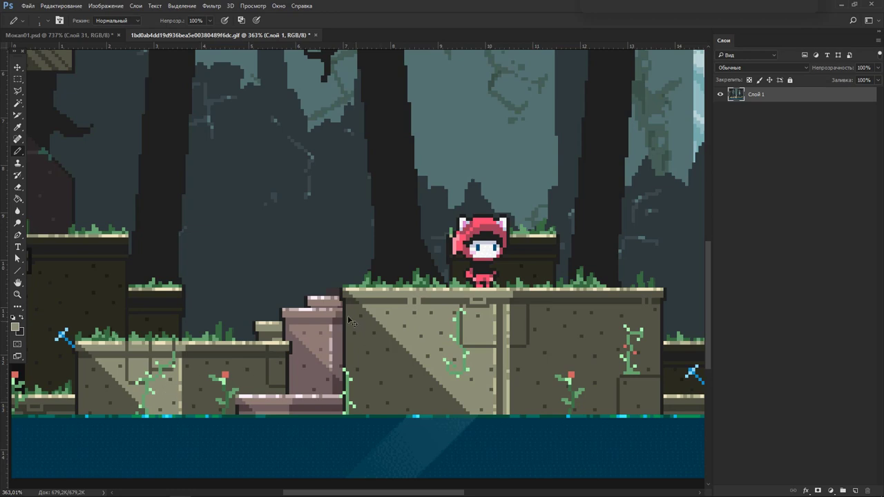
pyautogui.hotkey('ctrl', 'Tab')
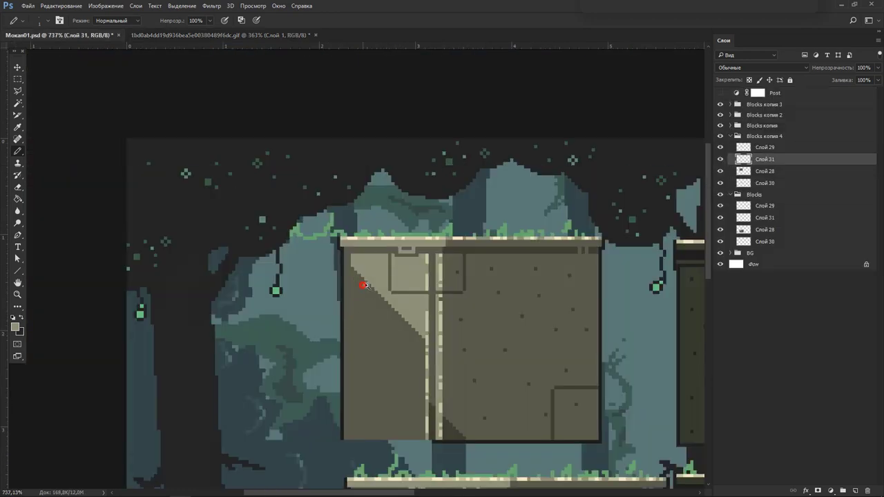
pyautogui.scroll(2, 377, 283)
pyautogui.press('m')
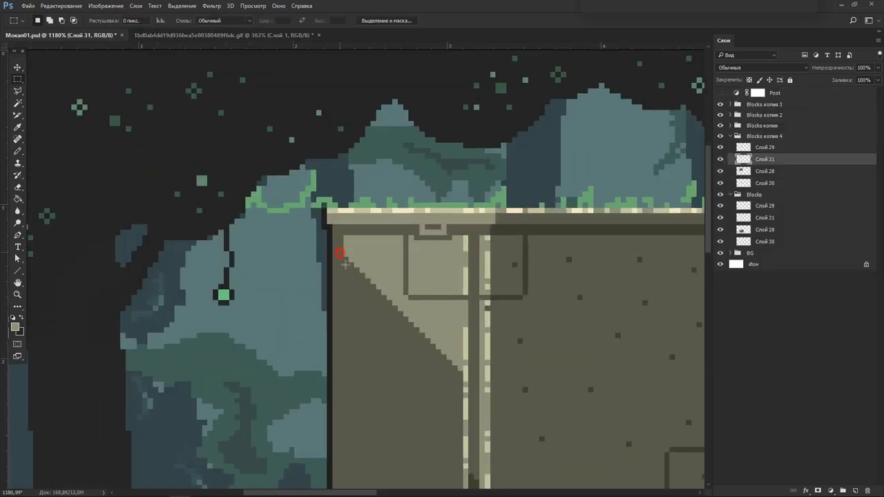
pyautogui.click(752, 170)
pyautogui.moveTo(337, 239); pyautogui.dragTo(462, 403)
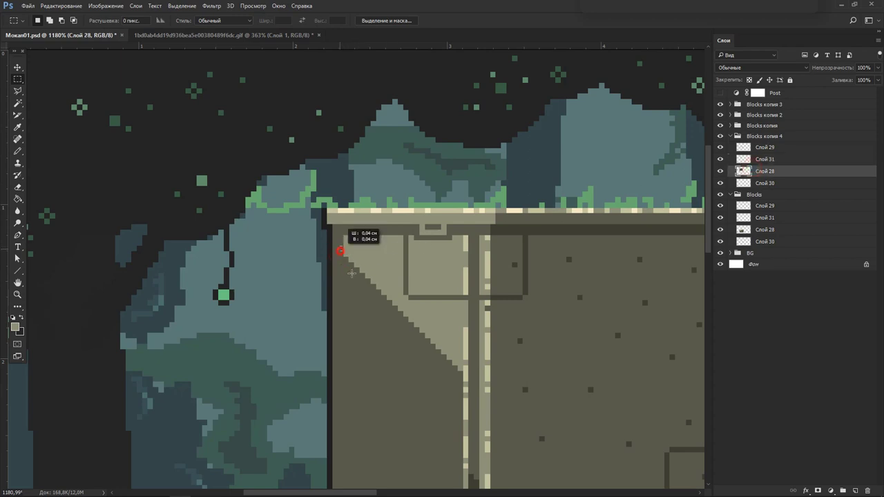
pyautogui.moveTo(457, 366); pyautogui.dragTo(456, 371)
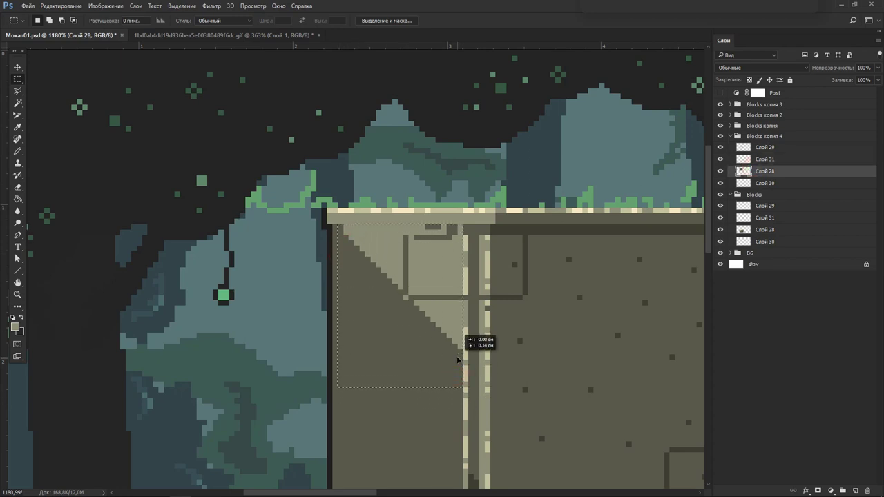
# Sample the block's dark brown and paint it under the top-left rim.
pyautogui.press('w')
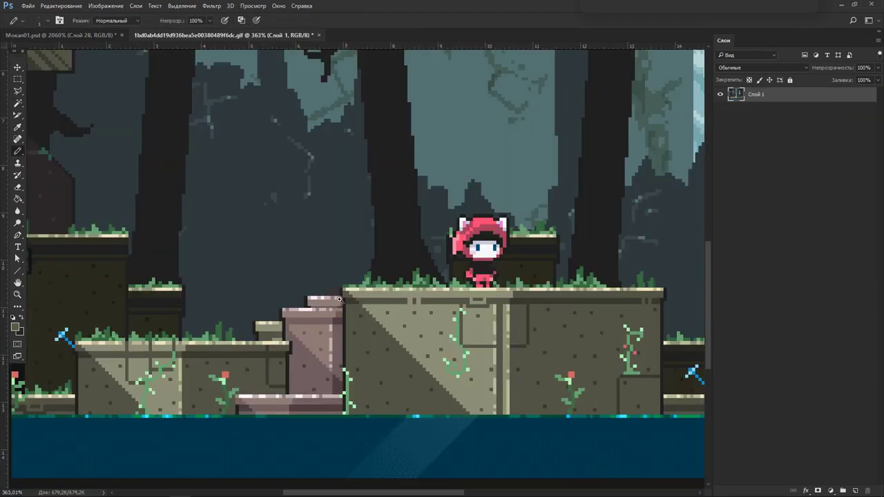
pyautogui.scroll(3, 339, 299)
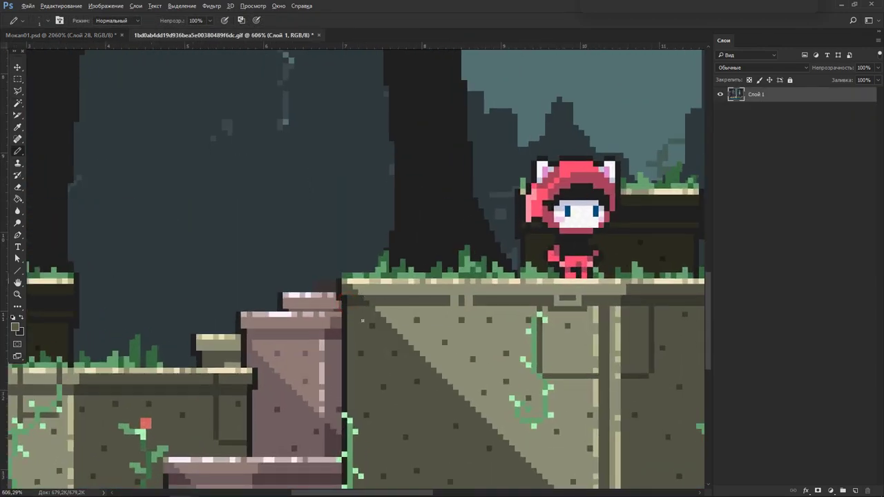
pyautogui.hotkey('ctrl', 'Tab')
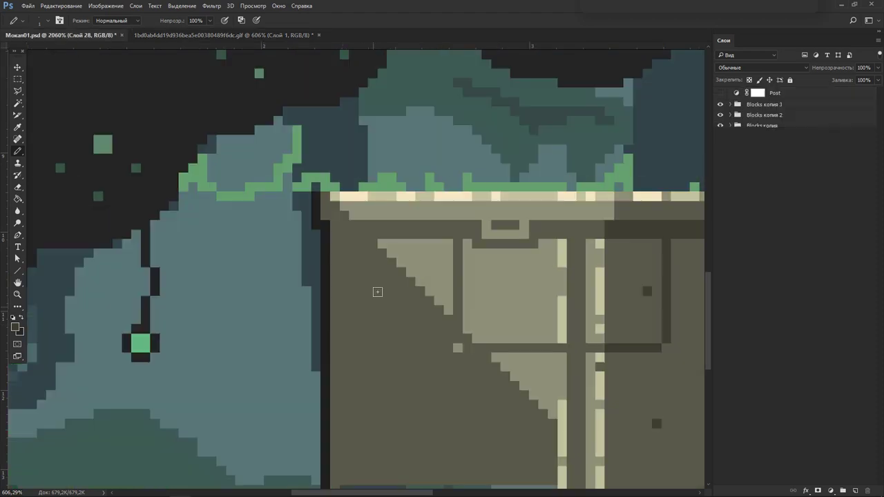
pyautogui.scroll(-3, 593, 329)
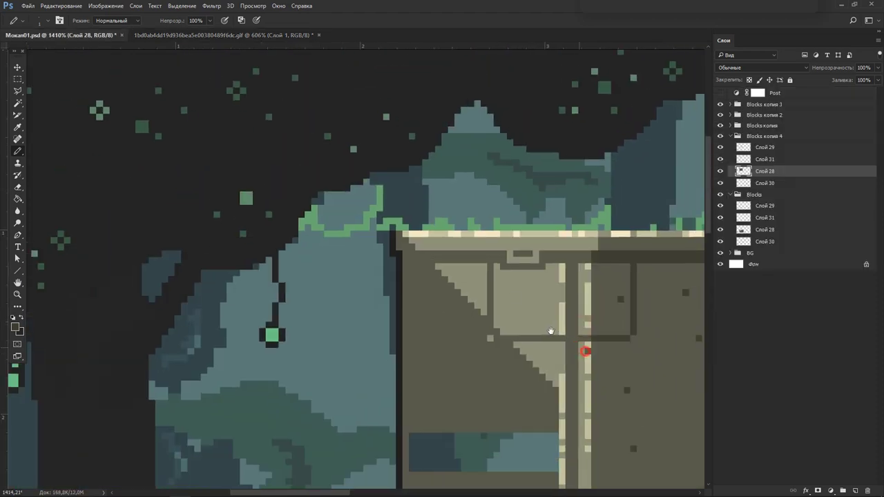
pyautogui.scroll(2, 608, 332)
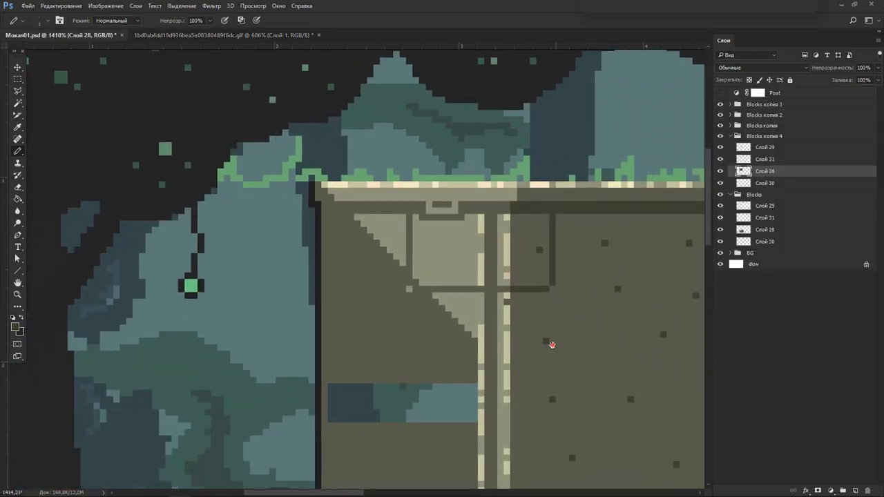
pyautogui.moveTo(552, 345); pyautogui.dragTo(526, 320)
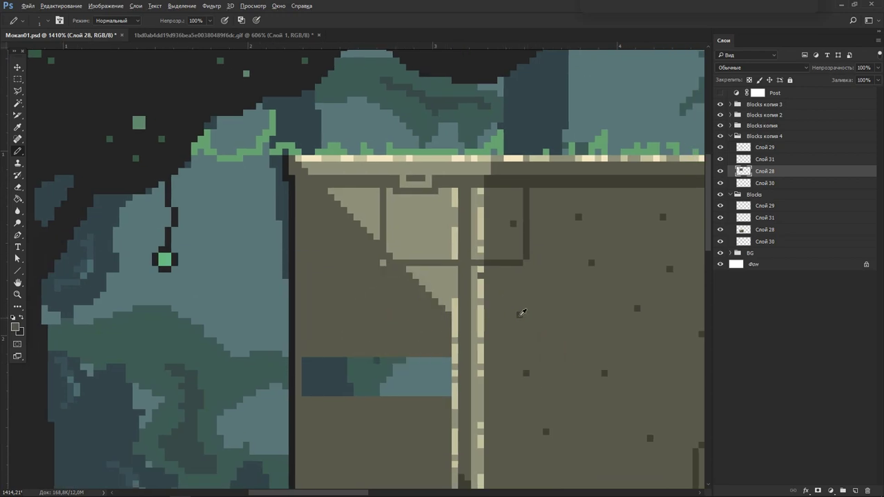
pyautogui.click(519, 315)
pyautogui.scroll(3, 318, 179)
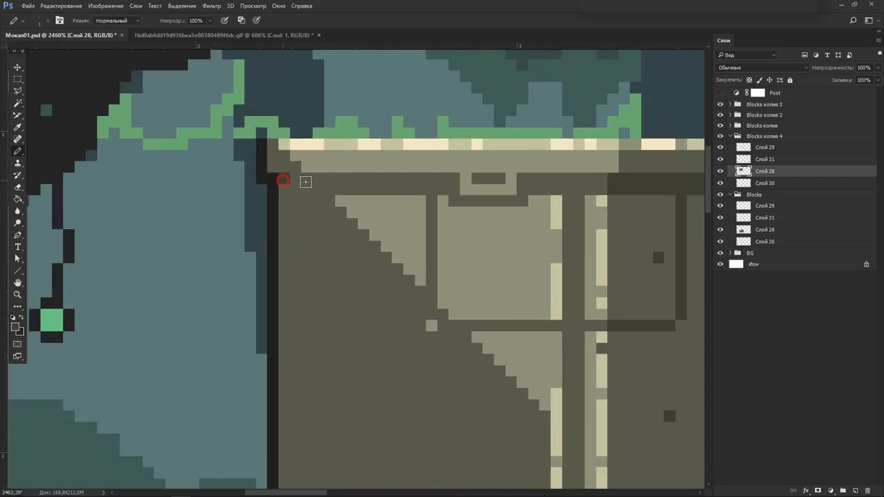
pyautogui.moveTo(283, 179); pyautogui.dragTo(292, 190)
# Compare the result against the reference GIF, ending on the mockup.
pyautogui.hotkey('ctrl', 'Tab')
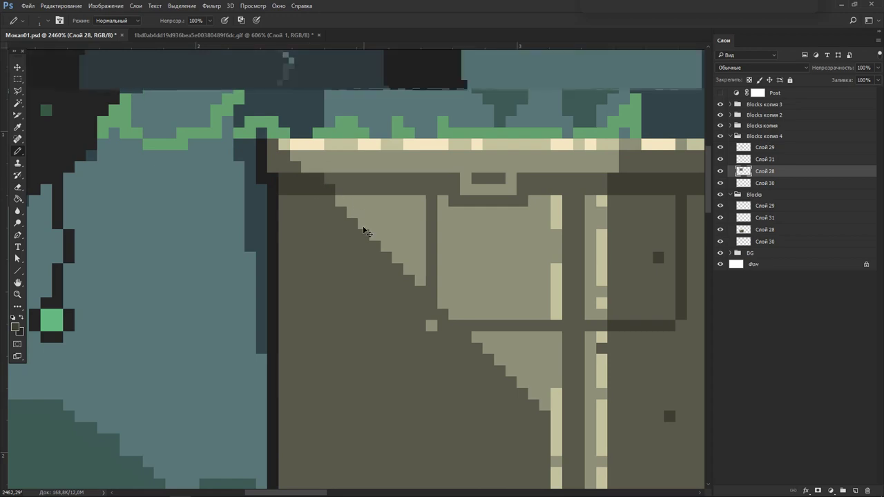
pyautogui.hotkey('ctrl', 'Tab')
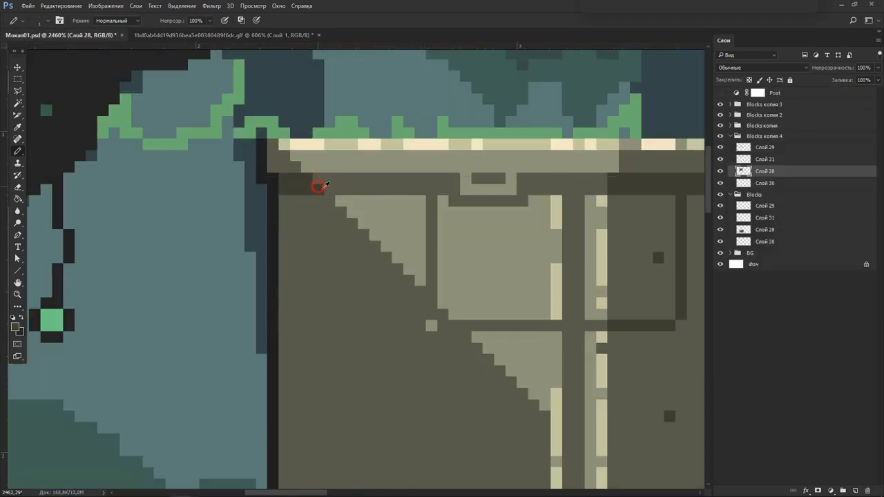
pyautogui.hotkey('ctrl', 'Tab')
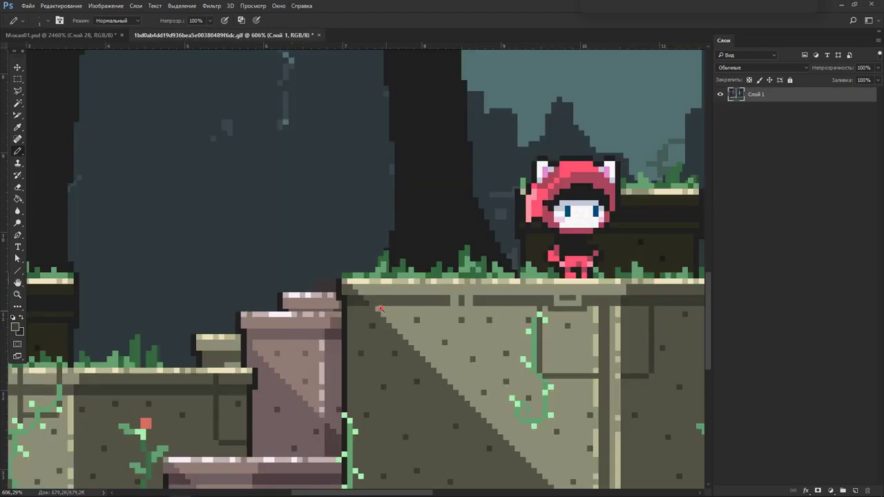
pyautogui.scroll(4, 380, 309)
pyautogui.hotkey('ctrl', 'Tab')
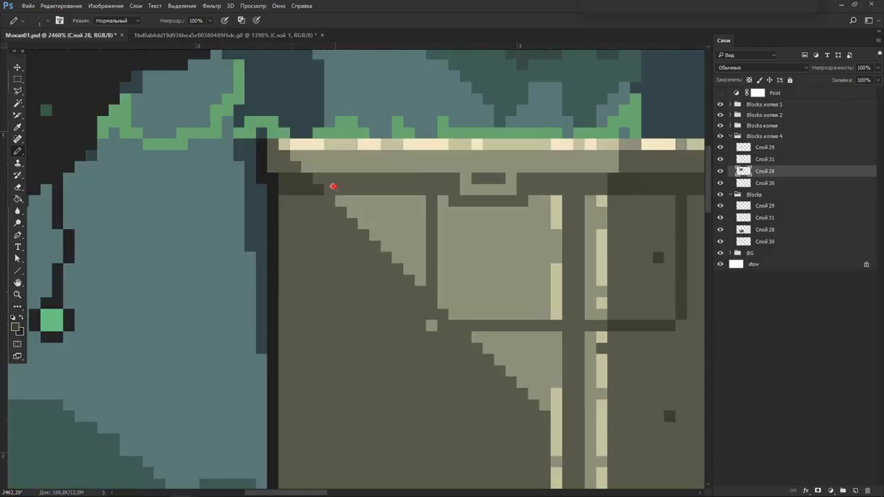
pyautogui.scroll(-3, 334, 186)
# Paint-bucket the blue patch at the block's left edge with the wall brown.
pyautogui.press('e')
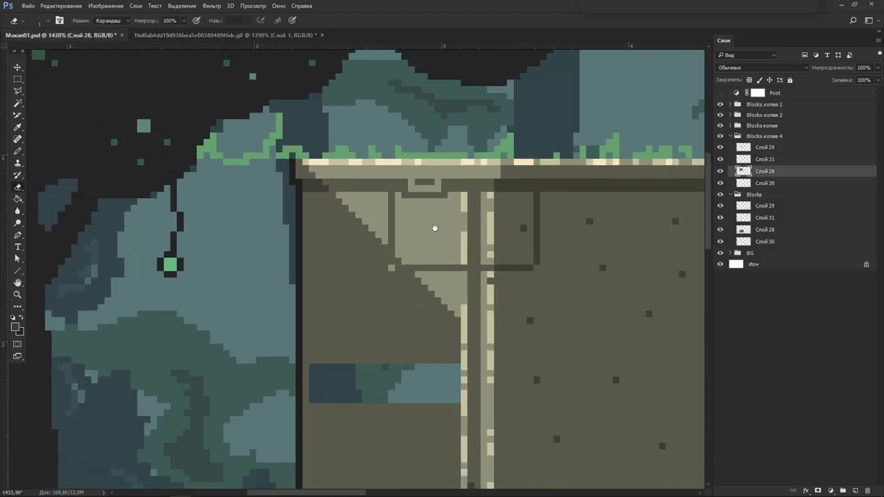
pyautogui.moveTo(449, 288); pyautogui.dragTo(237, 313)
pyautogui.press('g')
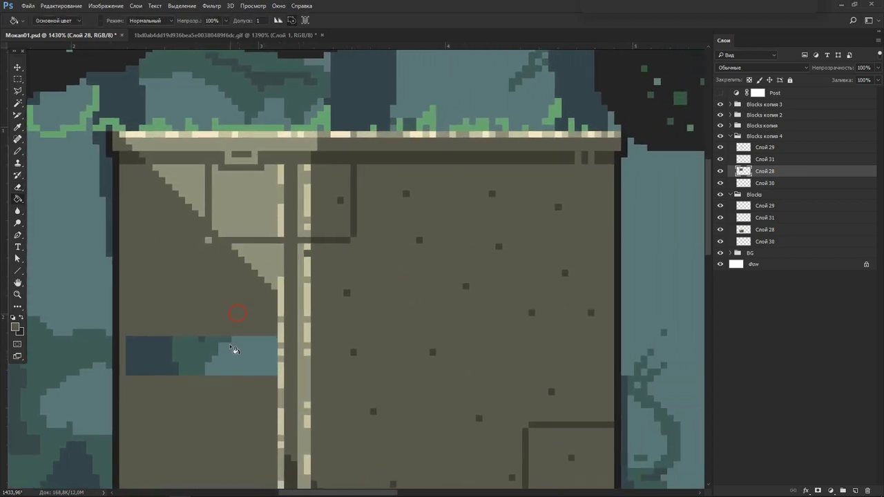
pyautogui.click(235, 350)
pyautogui.moveTo(282, 365); pyautogui.dragTo(302, 313)
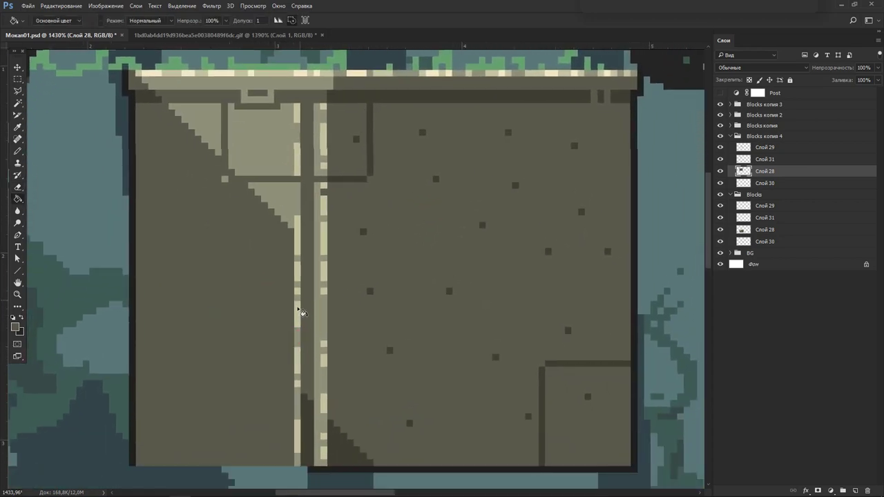
# Study the reference GIF's cat, ledges and flower, then return to Мокап01.psd.
pyautogui.hotkey('ctrl', 'Tab')
pyautogui.moveTo(270, 387)
pyautogui.mouseDown()
pyautogui.moveTo(291, 342)
pyautogui.moveTo(405, 260)
pyautogui.mouseUp()
pyautogui.moveTo(219, 367); pyautogui.dragTo(338, 316)
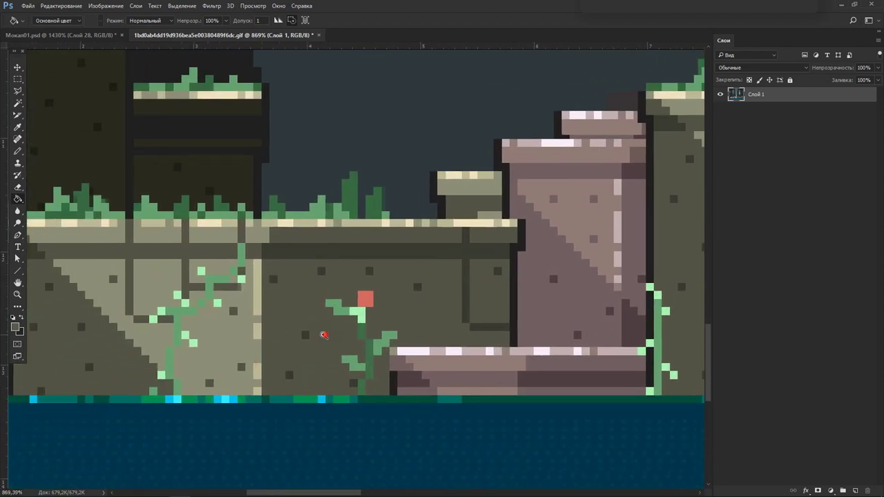
pyautogui.scroll(-4, 324, 335)
pyautogui.scroll(1, 313, 299)
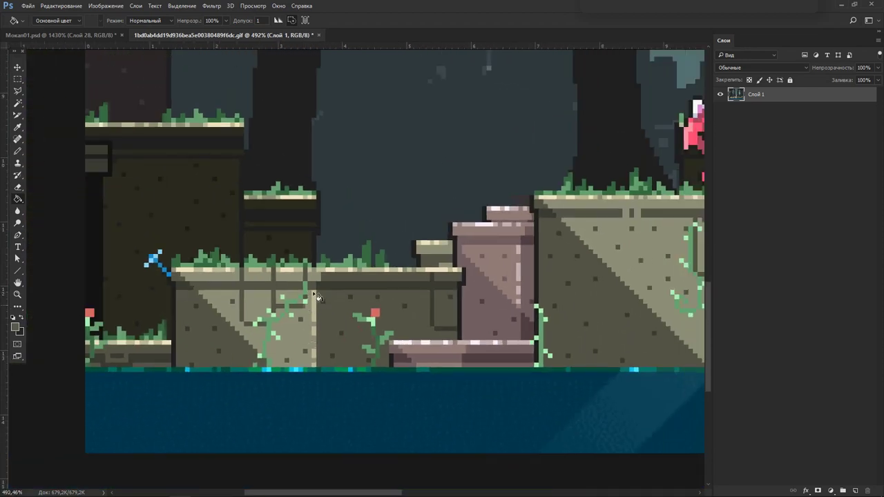
pyautogui.press('b')
pyautogui.moveTo(421, 349); pyautogui.dragTo(300, 329)
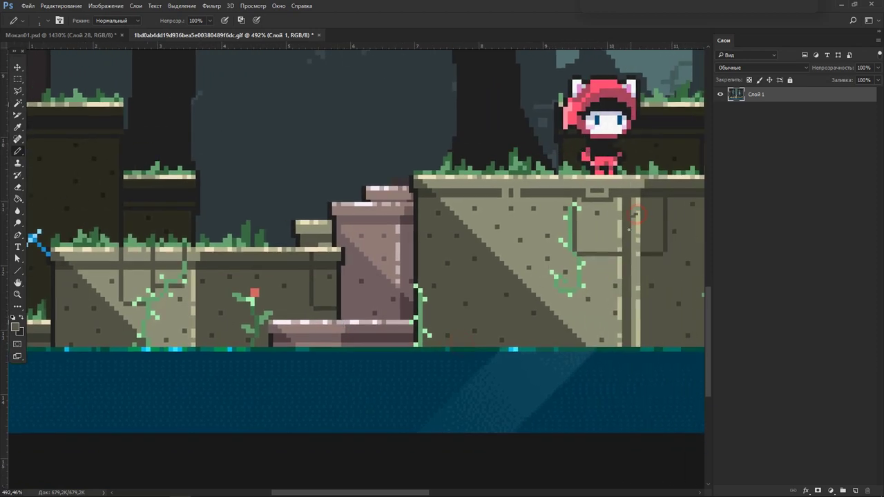
pyautogui.hotkey('ctrl', 'Tab')
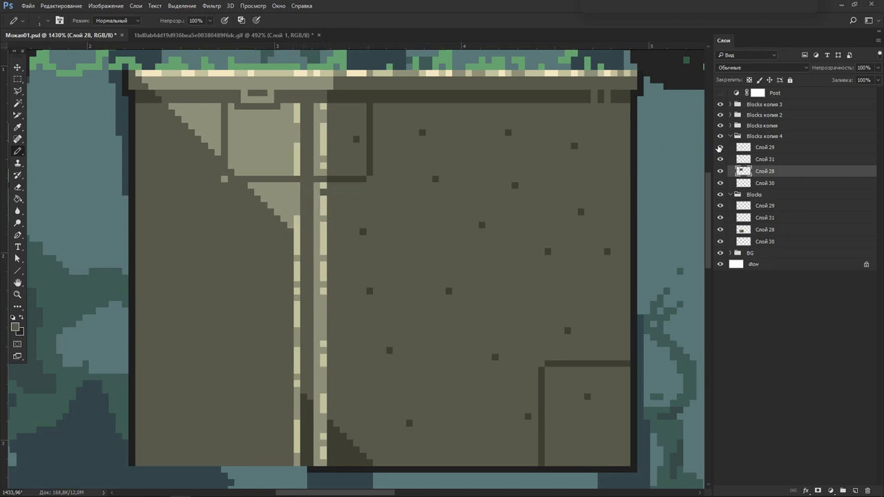
# Hide Слой 29 and Слой 31, sample the dark shadow colour, and draw a filled triangle beside the stripe.
pyautogui.moveTo(720, 147); pyautogui.dragTo(720, 159)
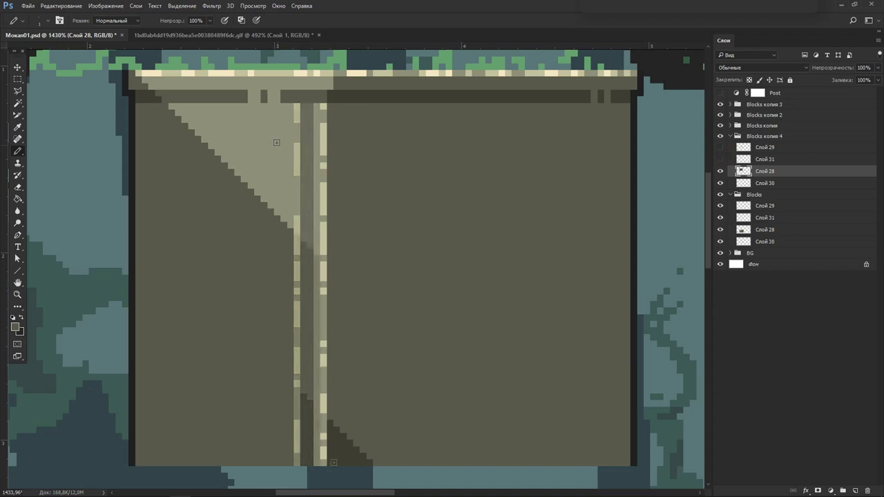
pyautogui.press('Tab')
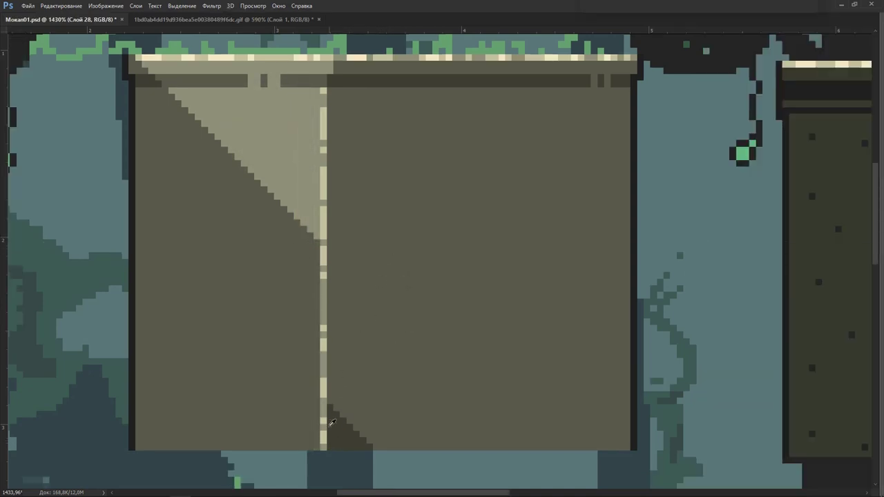
pyautogui.click(333, 422)
pyautogui.scroll(1, 331, 253)
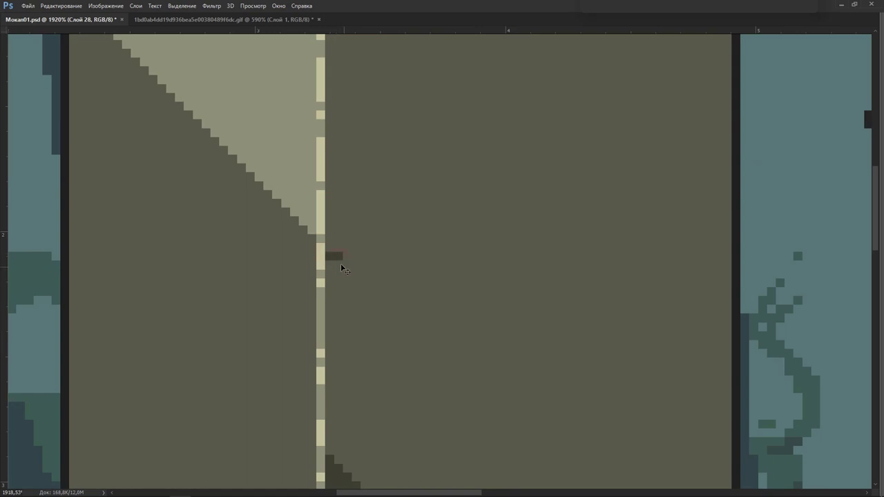
pyautogui.moveTo(338, 260)
pyautogui.mouseDown()
pyautogui.moveTo(367, 293)
pyautogui.moveTo(329, 298)
pyautogui.mouseUp()
pyautogui.click(338, 287)
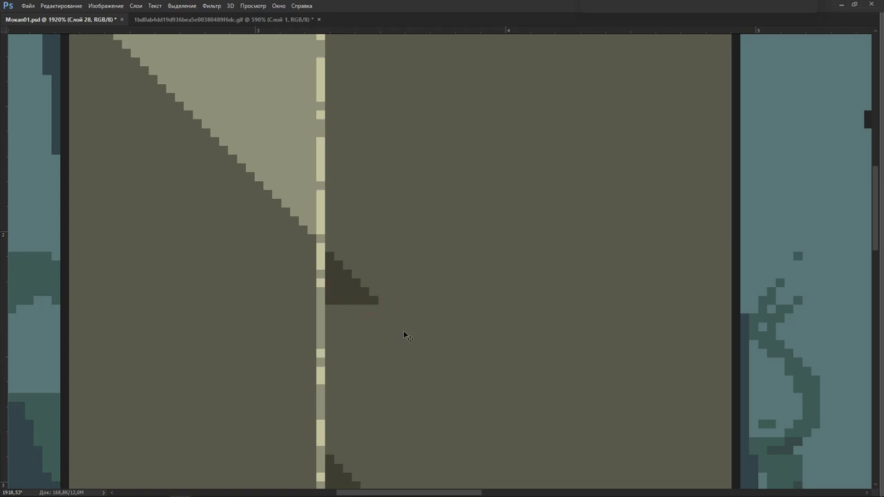
pyautogui.scroll(-3, 405, 335)
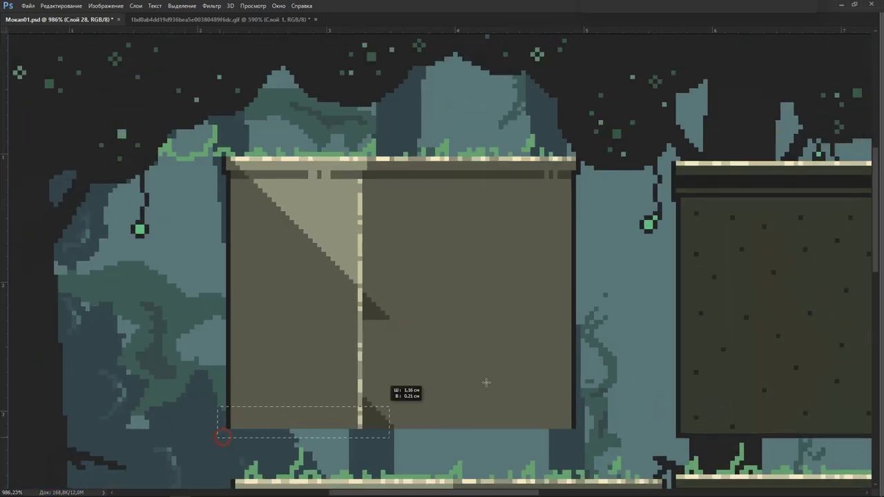
# Clear the block's lower selected area and shift the block slightly down and right.
pyautogui.moveTo(228, 440); pyautogui.dragTo(604, 321)
pyautogui.press('Delete')
pyautogui.scroll(-1, 519, 286)
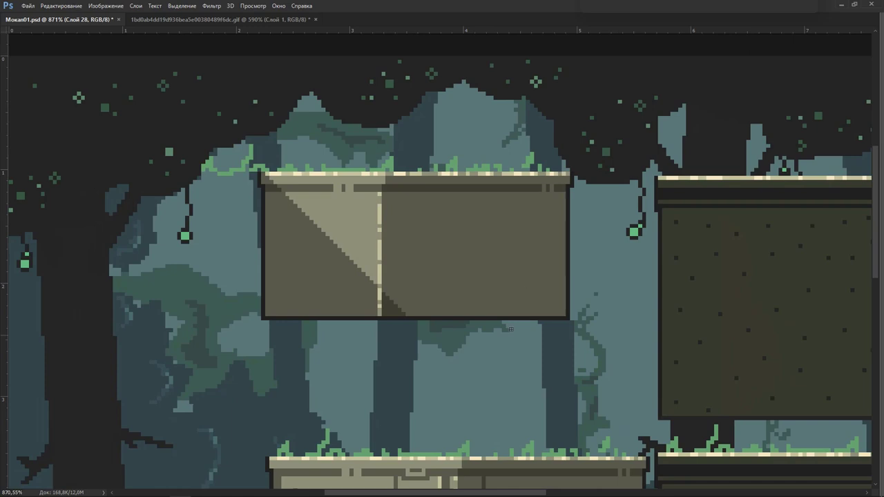
pyautogui.scroll(2, 380, 198)
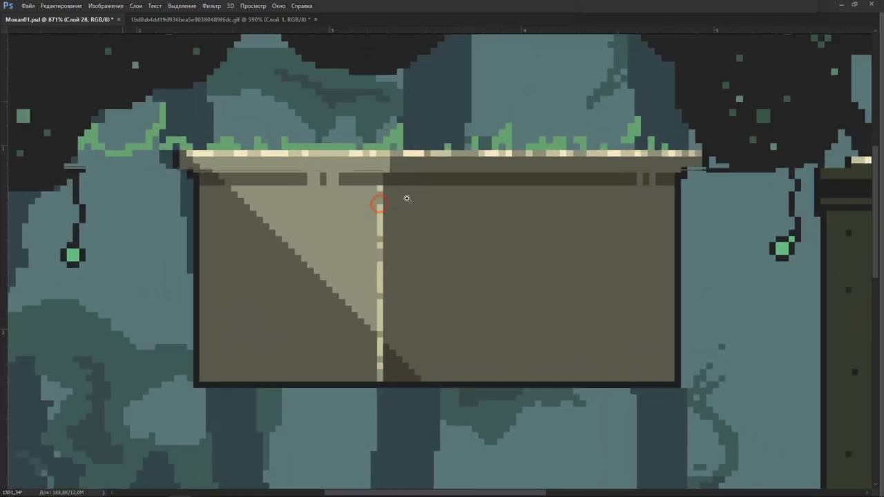
pyautogui.scroll(1, 380, 197)
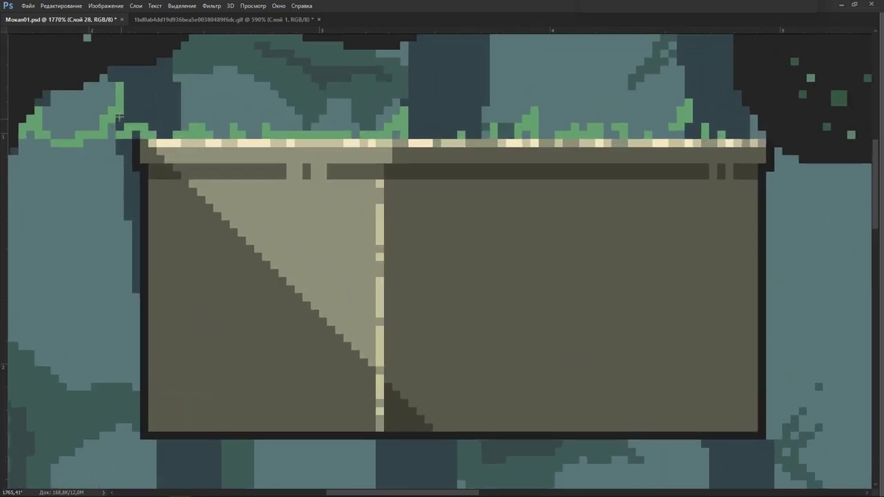
pyautogui.moveTo(183, 180); pyautogui.dragTo(192, 188)
# Marquee-select the block's middle section and shift it left.
pyautogui.press('m')
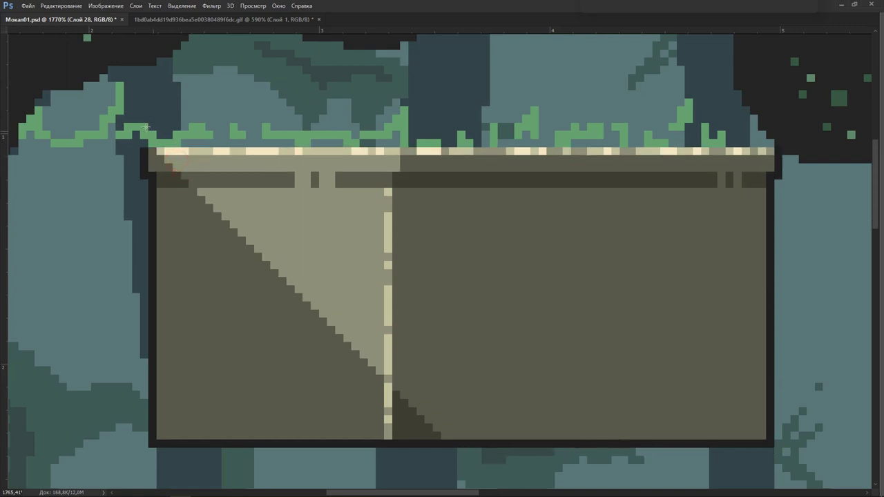
pyautogui.moveTo(132, 125)
pyautogui.mouseDown()
pyautogui.moveTo(332, 328)
pyautogui.moveTo(399, 447)
pyautogui.mouseUp()
pyautogui.moveTo(282, 227); pyautogui.dragTo(301, 223)
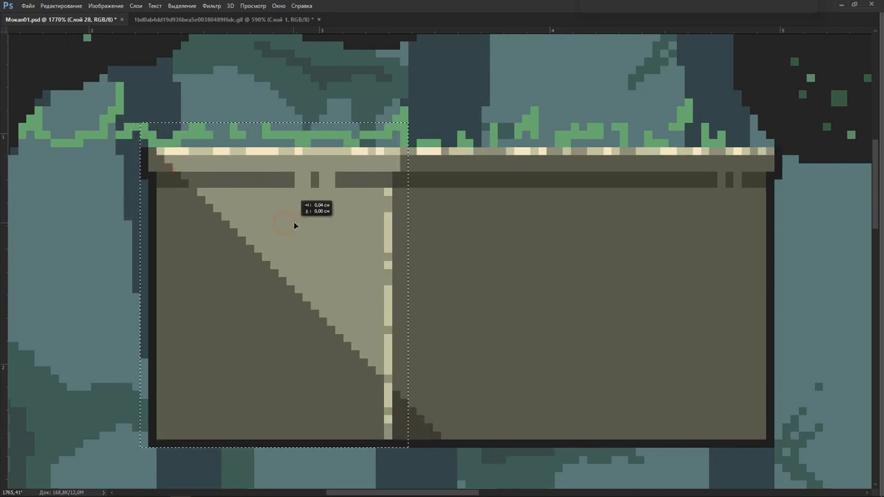
pyautogui.moveTo(456, 132); pyautogui.dragTo(392, 456)
pyautogui.moveTo(433, 98); pyautogui.dragTo(396, 149)
pyautogui.moveTo(290, 222); pyautogui.dragTo(508, 225)
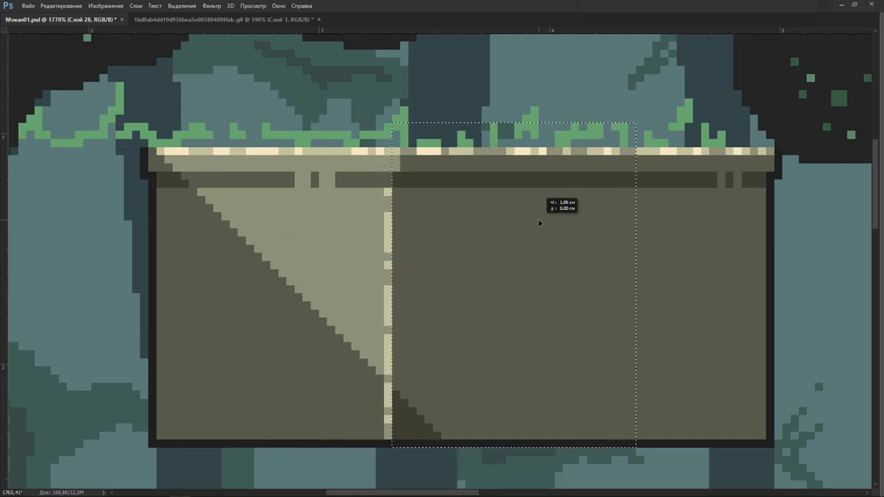
pyautogui.moveTo(508, 225); pyautogui.dragTo(538, 219)
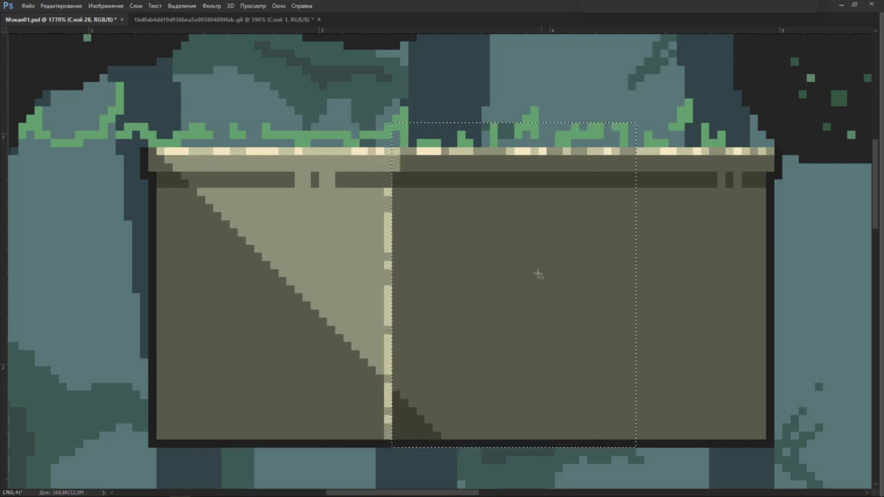
pyautogui.click(467, 292)
pyautogui.moveTo(447, 295)
pyautogui.mouseDown()
pyautogui.moveTo(222, 317)
pyautogui.moveTo(477, 296)
pyautogui.mouseUp()
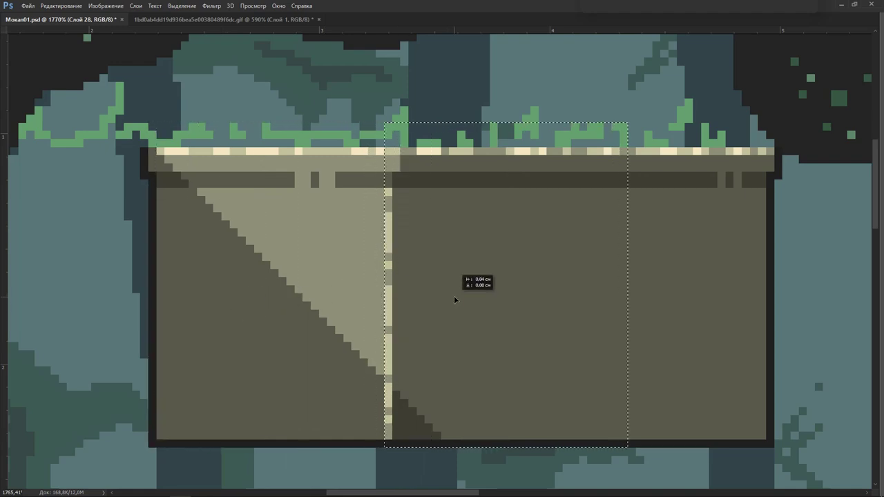
# Erase the leftover strip on the block's right and select the remaining right part.
pyautogui.press('b')
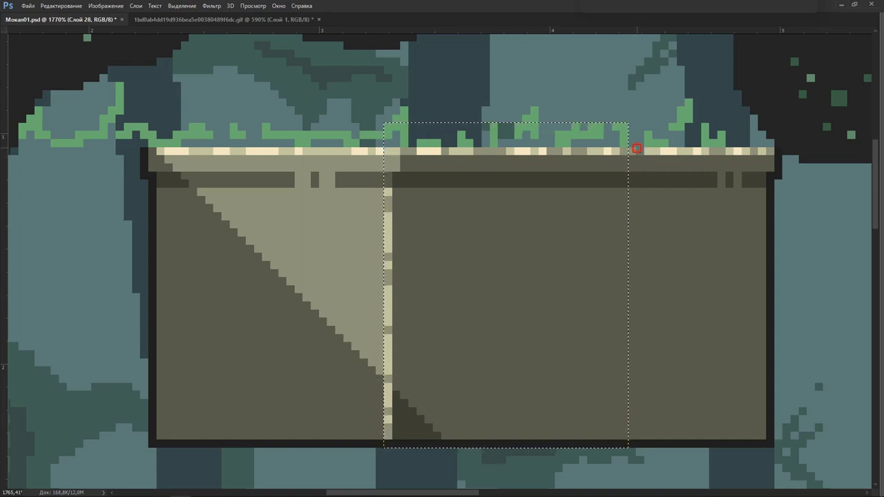
pyautogui.click(634, 146)
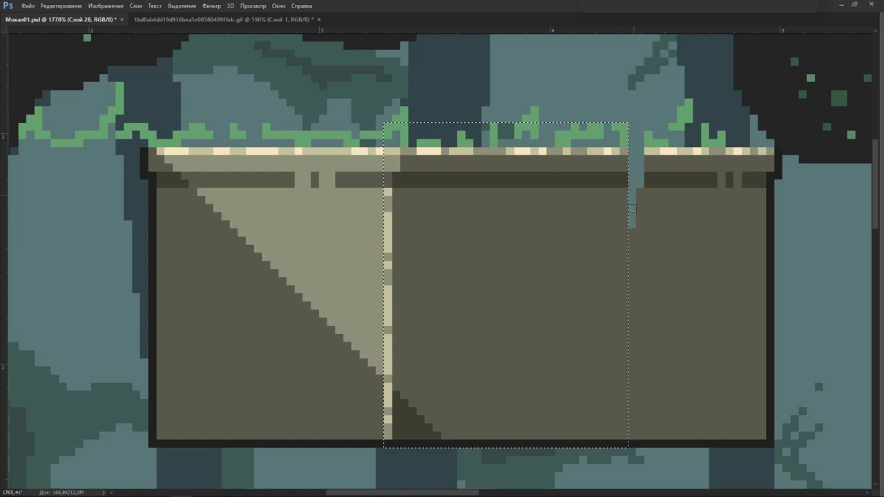
pyautogui.moveTo(632, 208)
pyautogui.mouseDown()
pyautogui.moveTo(630, 445)
pyautogui.moveTo(691, 181)
pyautogui.moveTo(702, 228)
pyautogui.mouseUp()
pyautogui.hotkey('ctrl', 'd')
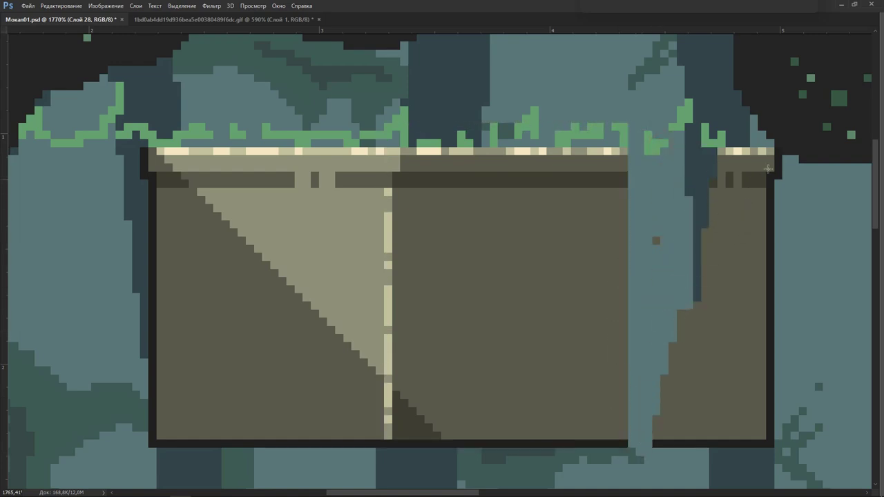
pyautogui.moveTo(822, 107); pyautogui.dragTo(637, 463)
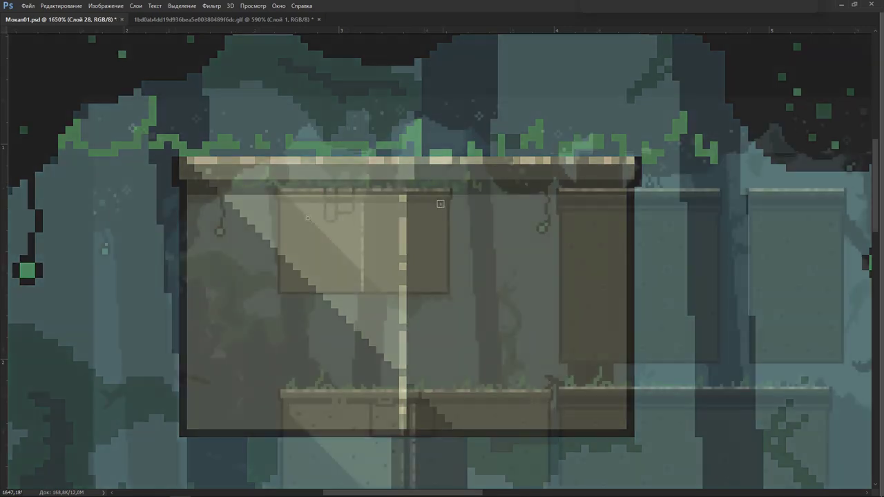
# Check the reference GIF, sample the dark groove colour, and pencil a vertical groove below the top ledge.
pyautogui.scroll(1, 306, 181)
pyautogui.click(298, 184)
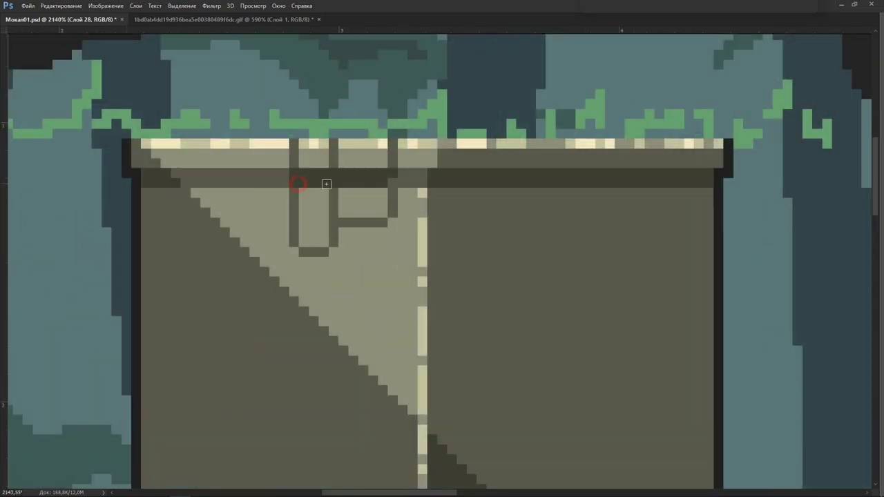
pyautogui.scroll(-3, 345, 210)
pyautogui.scroll(-1, 342, 213)
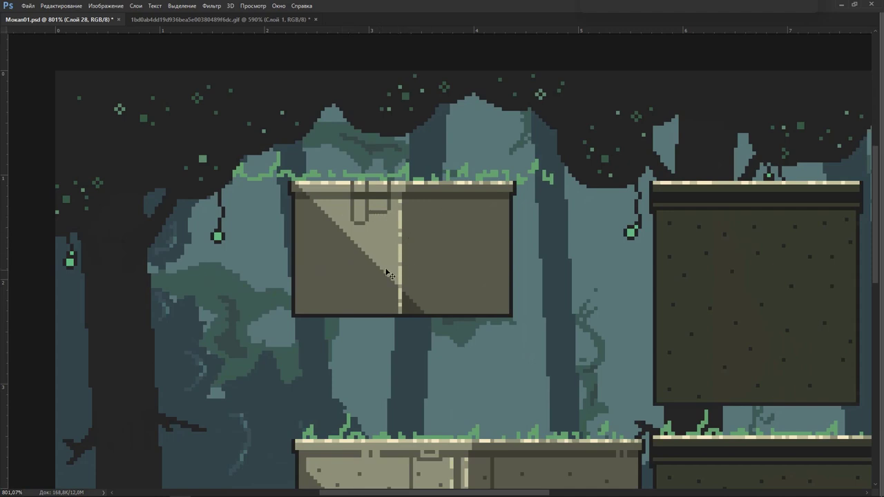
pyautogui.hotkey('ctrl', 'Tab')
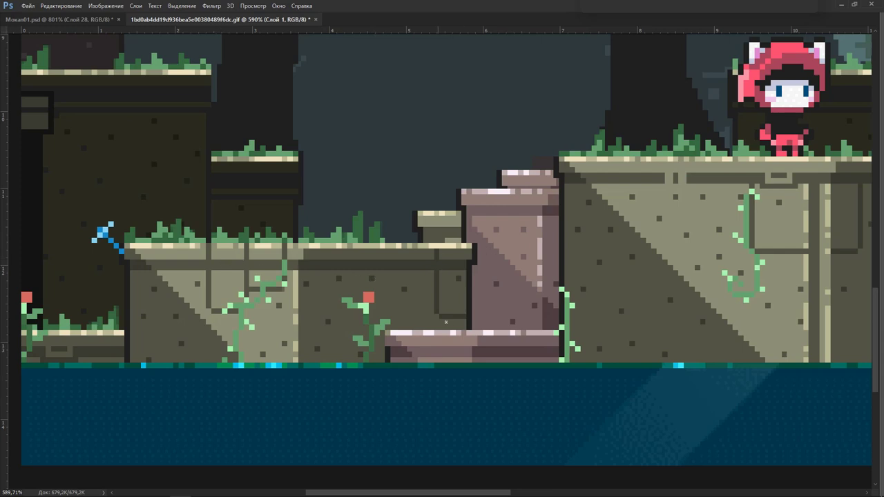
pyautogui.hotkey('ctrl', 'Tab')
pyautogui.click(366, 208)
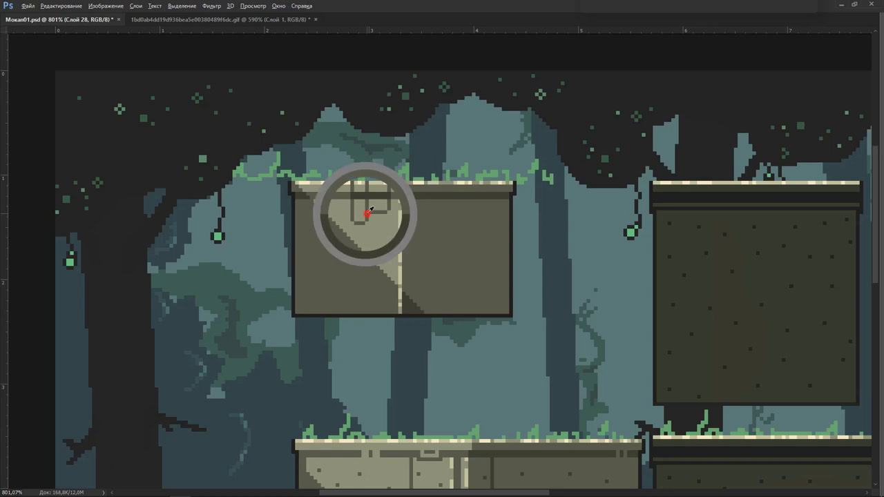
pyautogui.scroll(3, 403, 209)
pyautogui.click(355, 188)
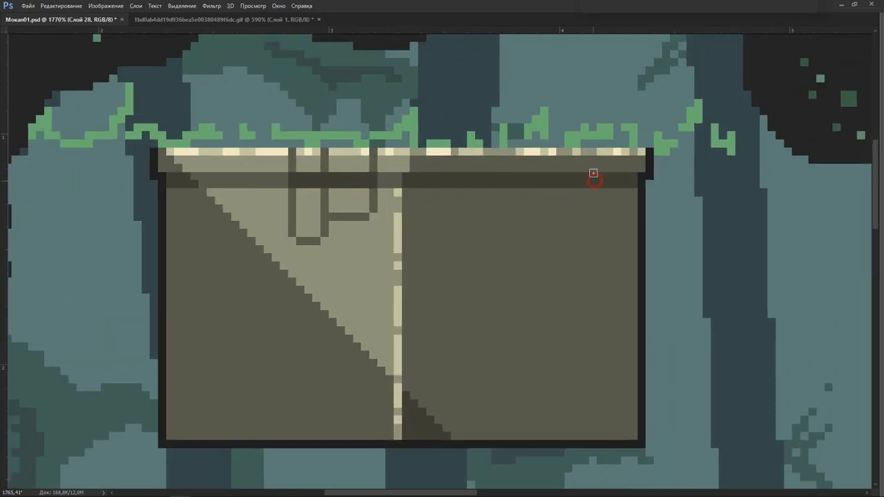
pyautogui.moveTo(594, 173)
pyautogui.mouseDown()
pyautogui.moveTo(592, 227)
pyautogui.moveTo(615, 239)
pyautogui.mouseUp()
pyautogui.scroll(-3, 593, 231)
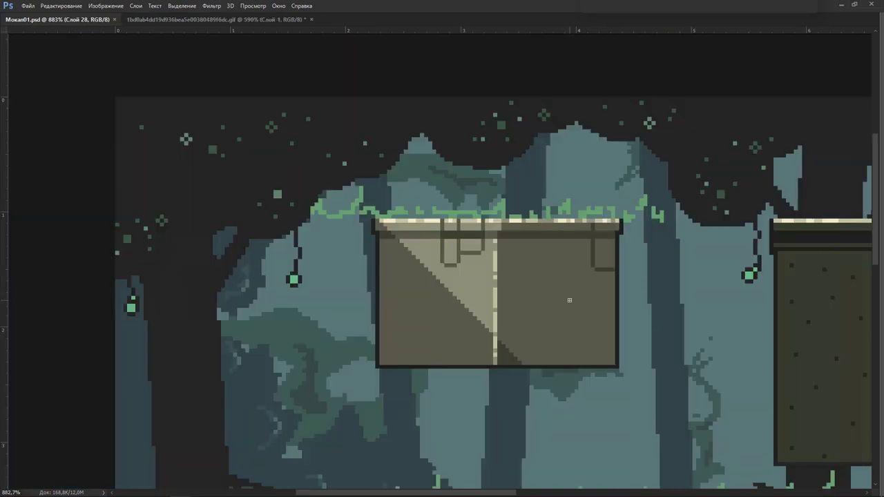
pyautogui.press('F7')
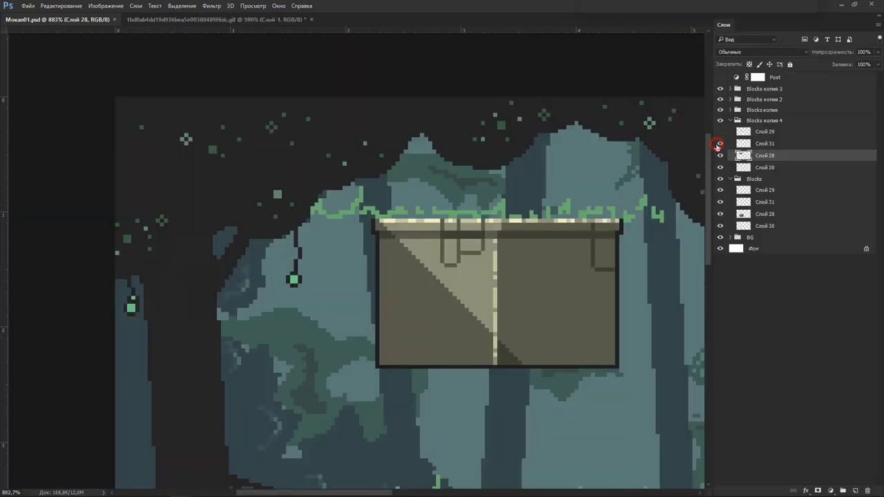
# Merge Слой 29 and Слой 31 and add a new empty layer, Слой 33, in Blocks копия 4.
pyautogui.click(720, 144)
pyautogui.hotkey('ctrl', 'e')
pyautogui.click(721, 131)
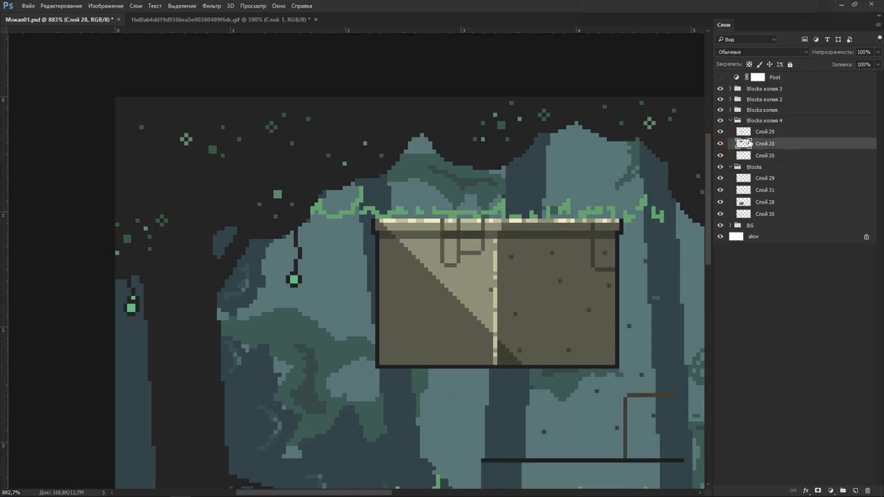
pyautogui.click(760, 131)
pyautogui.moveTo(591, 218); pyautogui.dragTo(418, 156)
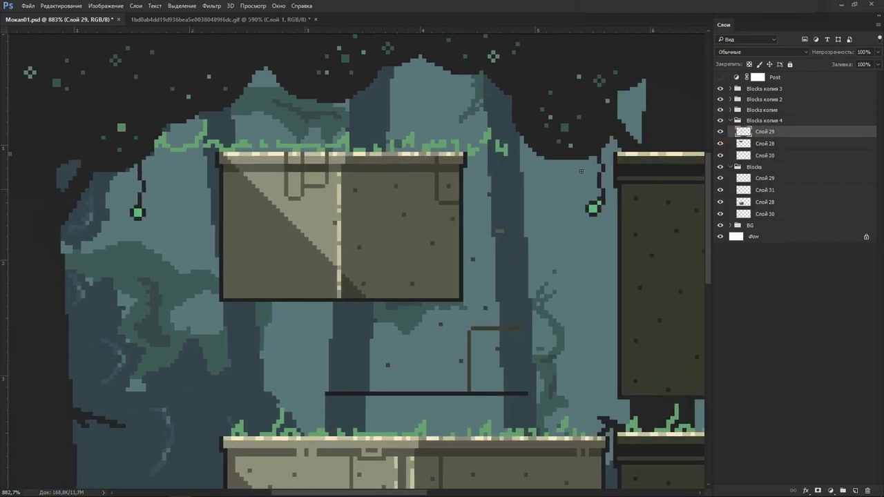
pyautogui.hotkey('ctrl', 'e')
pyautogui.hotkey('ctrl', 'shift', 'n')
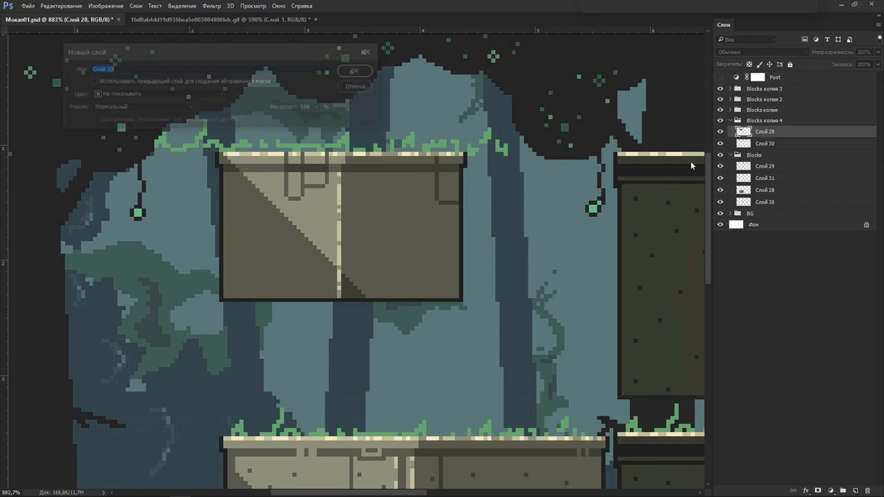
pyautogui.press('Return')
# Sample the lower block's dot colour and paint dark speckles on the upper block.
pyautogui.scroll(-2, 629, 221)
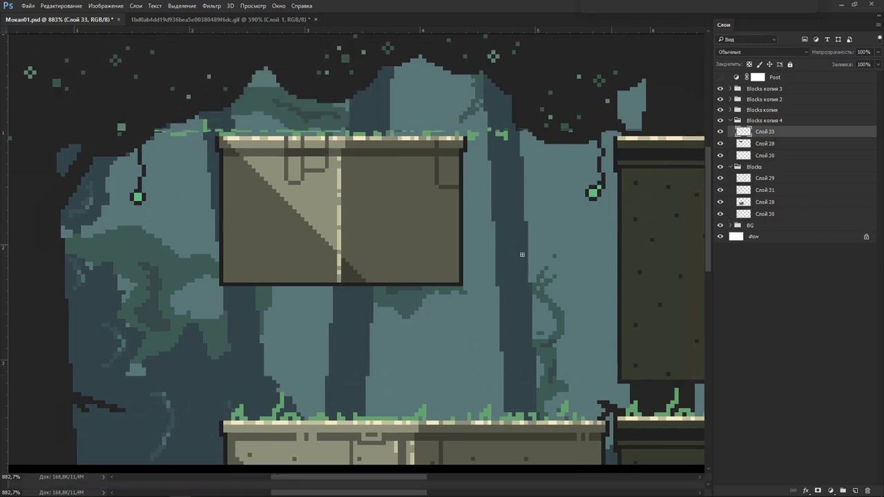
pyautogui.press('Tab')
pyautogui.scroll(-3, 380, 336)
pyautogui.keyDown('alt'); pyautogui.click(292, 417); pyautogui.keyUp('alt')
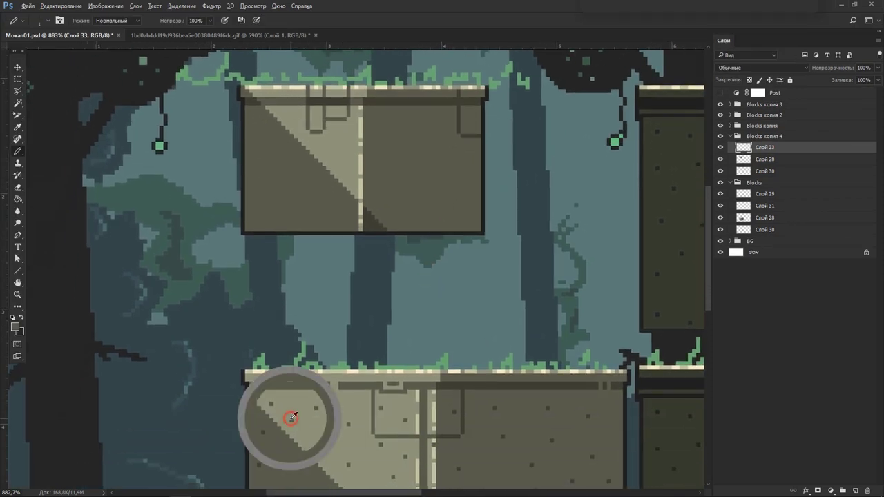
pyautogui.click(332, 161)
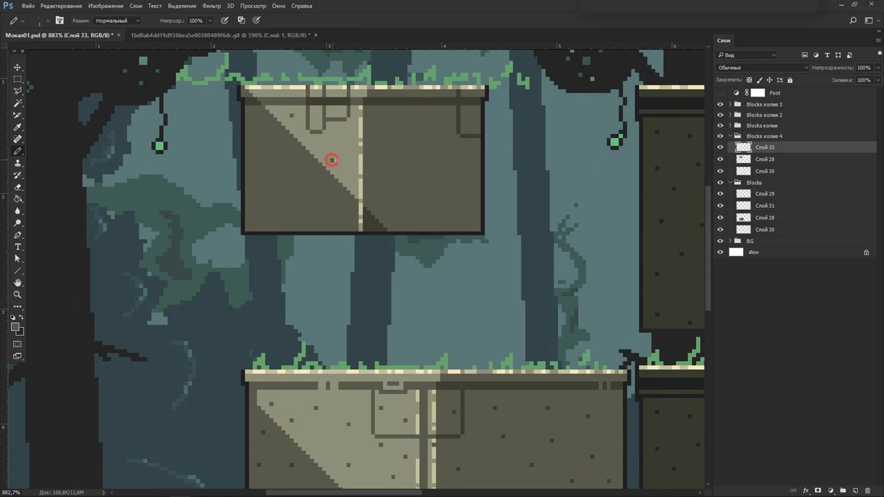
pyautogui.click(341, 138)
pyautogui.keyDown('alt'); pyautogui.click(262, 461); pyautogui.keyUp('alt')
pyautogui.press('m')
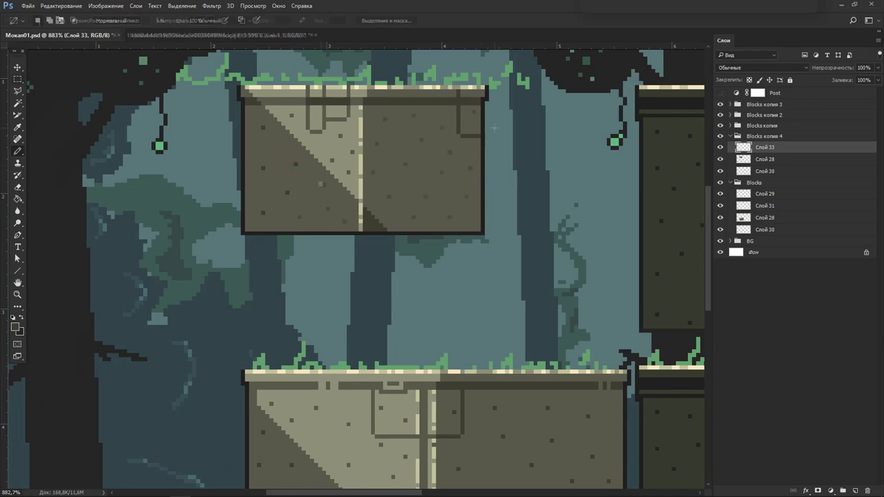
pyautogui.click(734, 136)
# Move the upper olive block down and right, then check Слой 30 inside Blocks копия 4.
pyautogui.moveTo(628, 361); pyautogui.dragTo(794, 391)
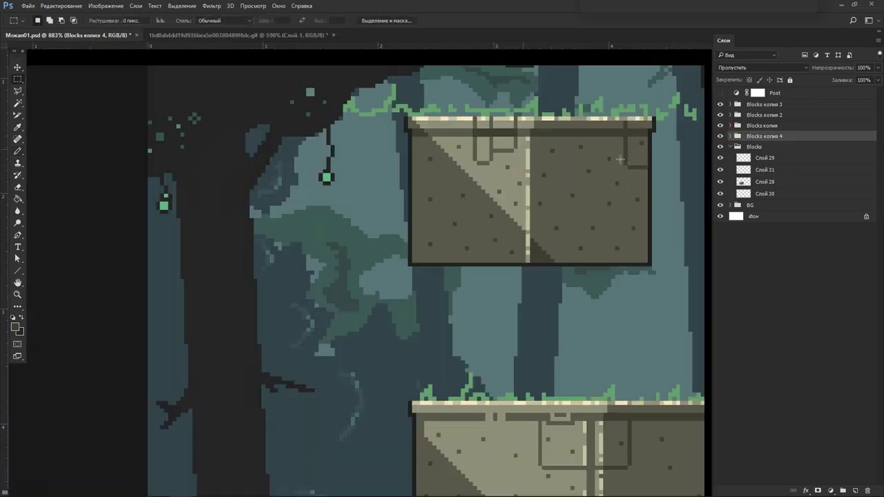
pyautogui.press('Tab')
pyautogui.scroll(-3, 492, 190)
pyautogui.moveTo(315, 176); pyautogui.dragTo(360, 234)
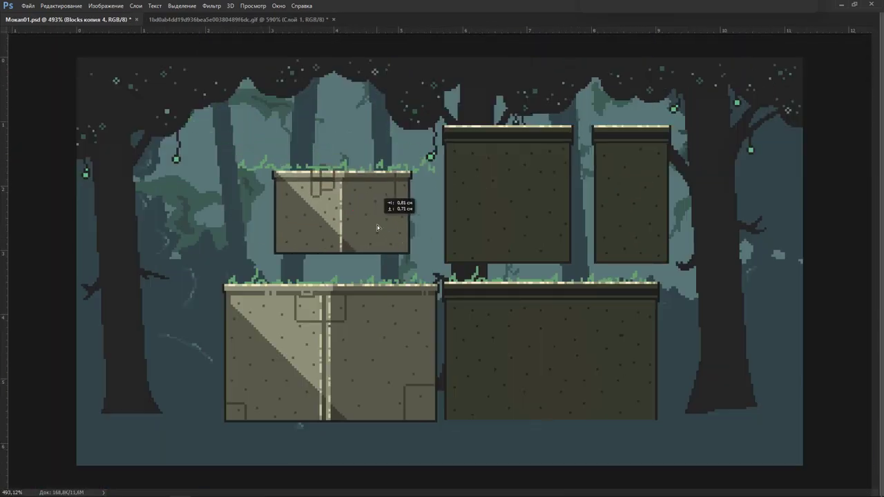
pyautogui.press('Tab')
pyautogui.click(730, 137)
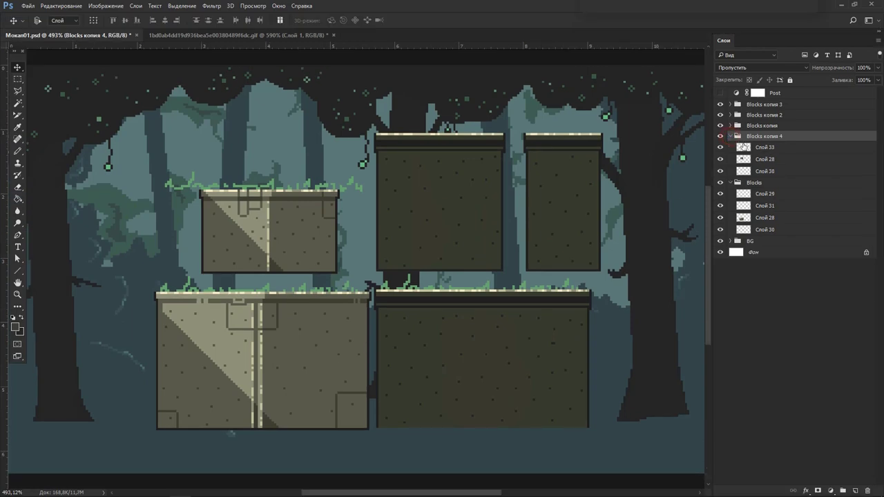
pyautogui.click(741, 171)
pyautogui.click(720, 170)
pyautogui.click(721, 170)
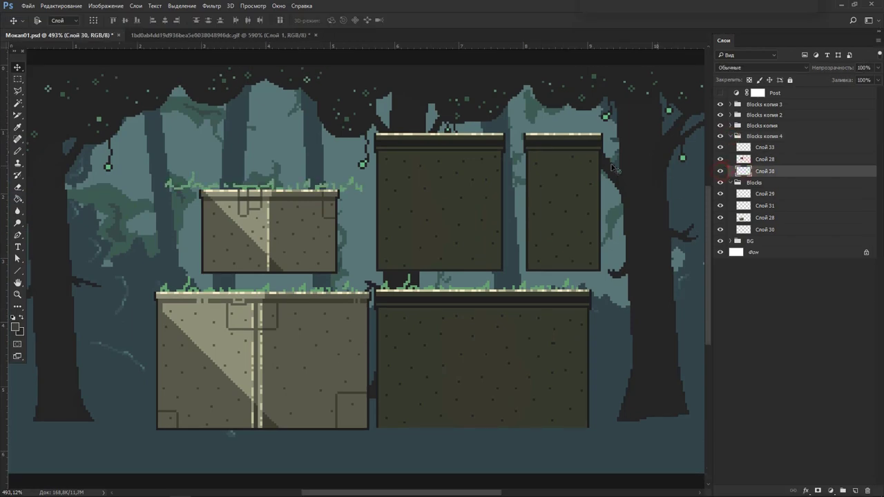
# Delete the grass overhanging both sides of the block, then switch to the reference GIF.
pyautogui.press('m')
pyautogui.moveTo(152, 149); pyautogui.dragTo(206, 223)
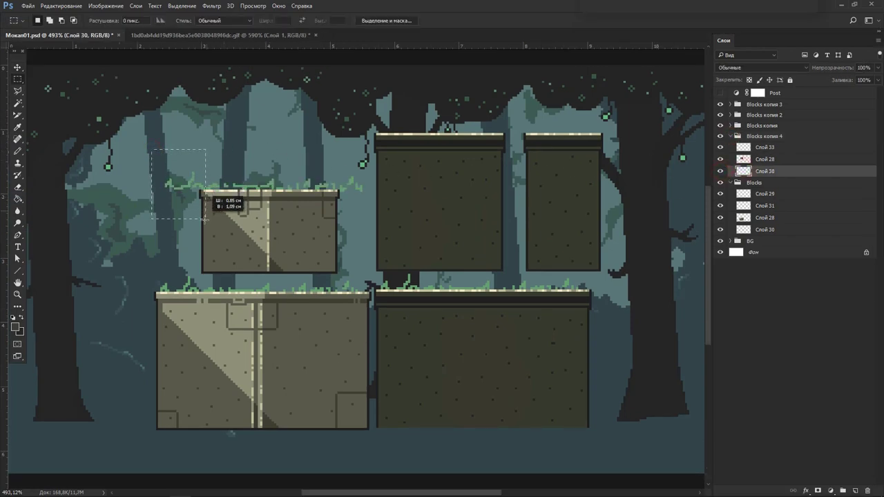
pyautogui.press('Delete')
pyautogui.hotkey('ctrl', 'd')
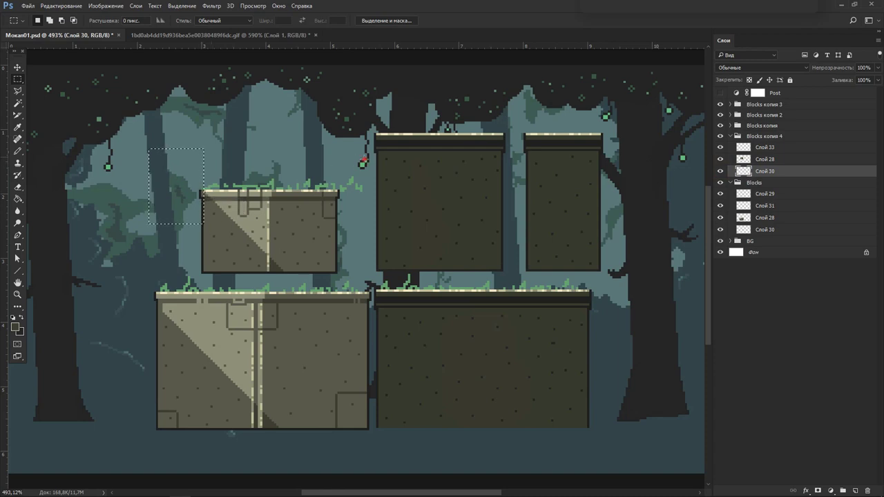
pyautogui.moveTo(365, 157); pyautogui.dragTo(326, 210)
pyautogui.hotkey('ctrl', 'd')
pyautogui.press('v')
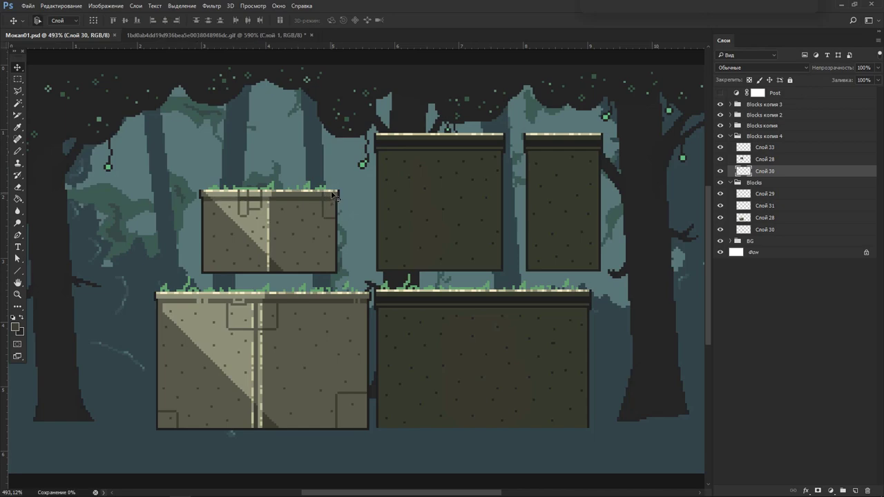
pyautogui.hotkey('ctrl', 'Tab')
pyautogui.scroll(-2, 206, 149)
# Pan across the reference GIF's ledges and water, then return to Мокап01.psd.
pyautogui.press('Tab')
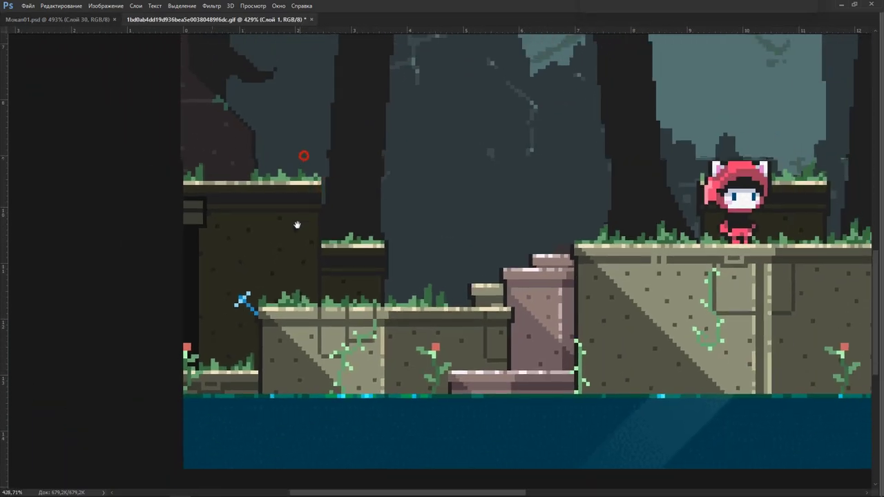
pyautogui.moveTo(297, 225); pyautogui.dragTo(287, 326)
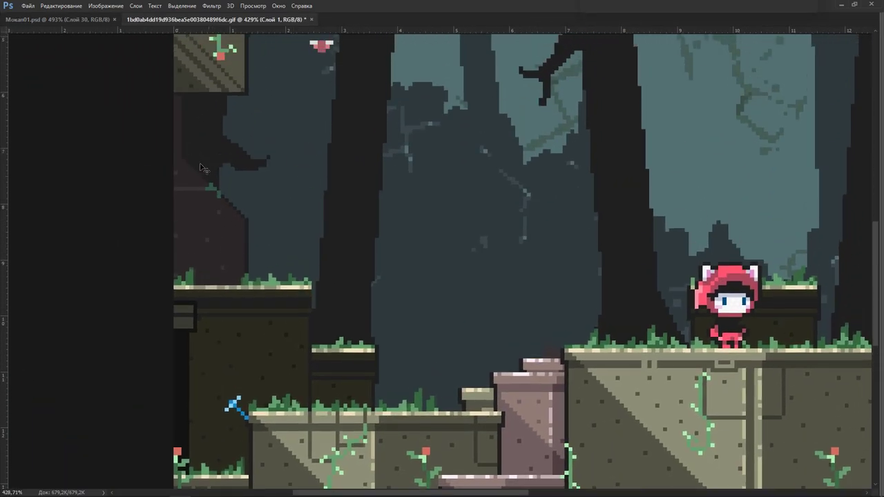
pyautogui.scroll(-3, 366, 201)
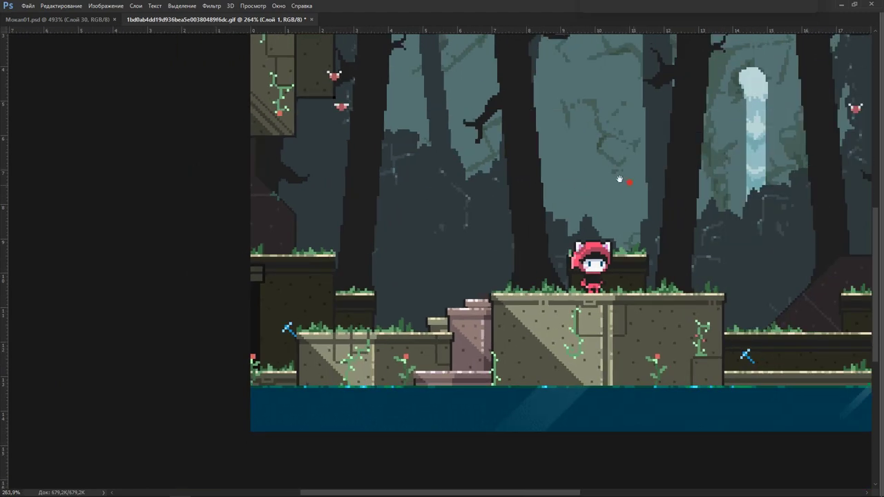
pyautogui.moveTo(624, 180); pyautogui.dragTo(302, 152)
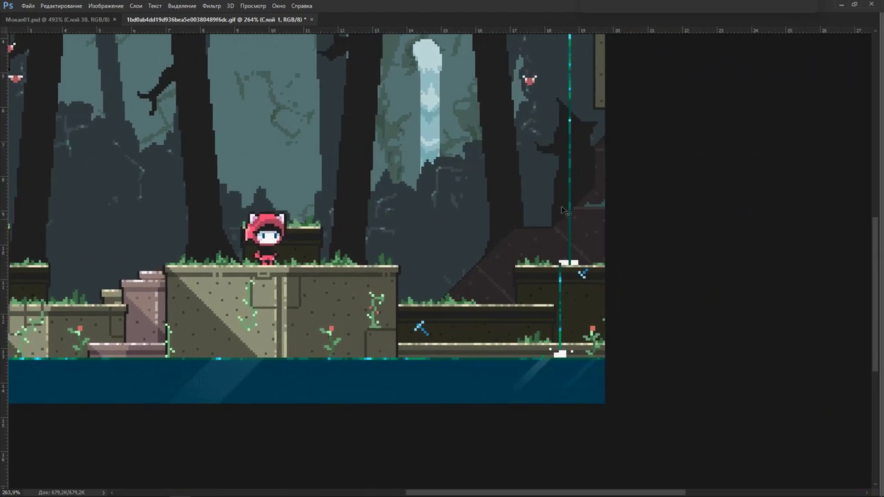
pyautogui.moveTo(154, 295); pyautogui.dragTo(332, 279)
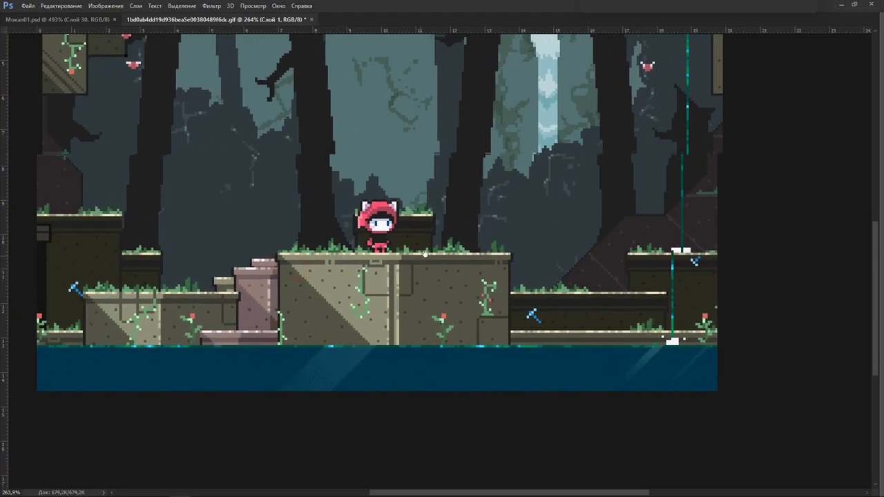
pyautogui.scroll(3, 332, 279)
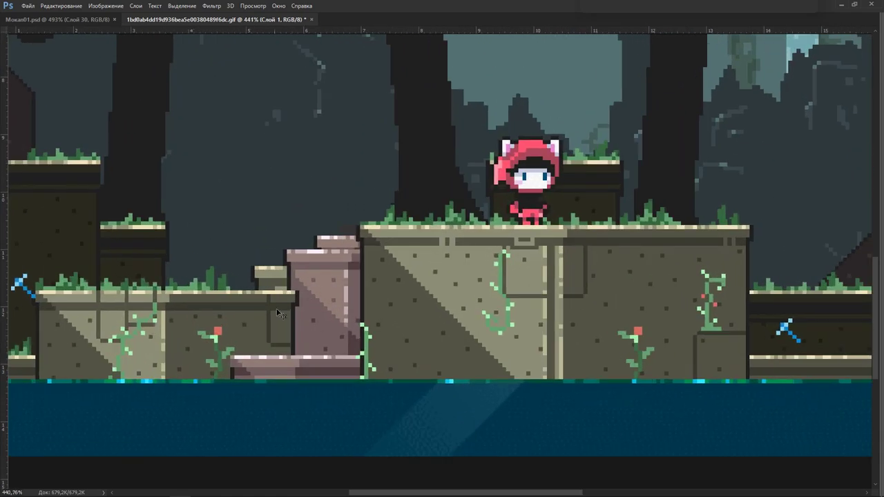
pyautogui.hotkey('ctrl', 'Tab')
# Duplicate the Blocks копия 4 group, move the copy to the upper left, and merge it.
pyautogui.press('Tab')
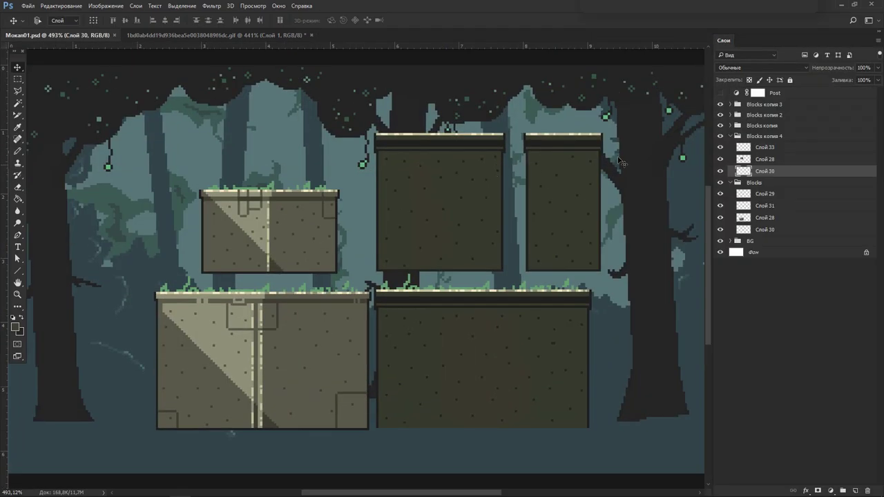
pyautogui.click(754, 159)
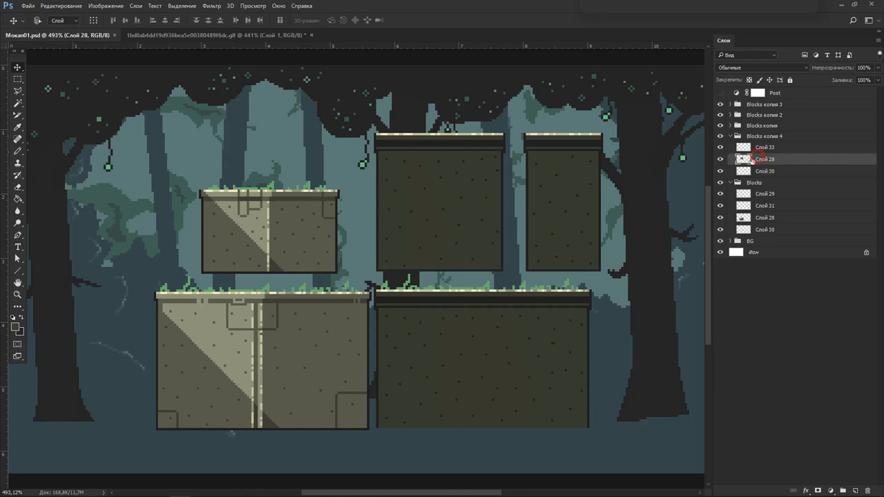
pyautogui.click(764, 136)
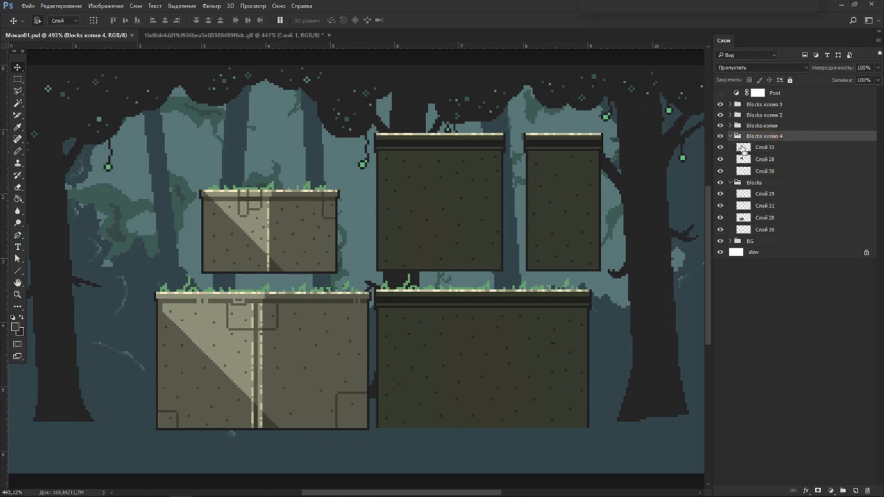
pyautogui.hotkey('ctrl', 'j')
pyautogui.moveTo(319, 196); pyautogui.dragTo(185, 127)
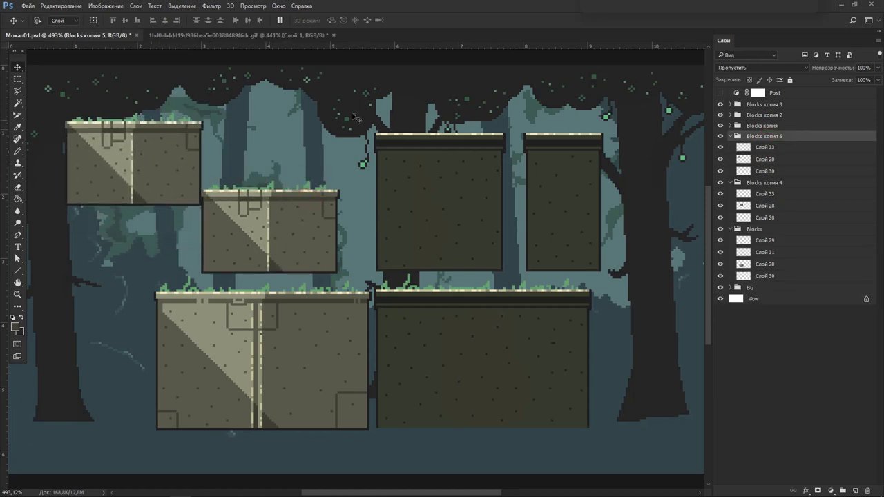
pyautogui.moveTo(232, 143); pyautogui.dragTo(225, 143)
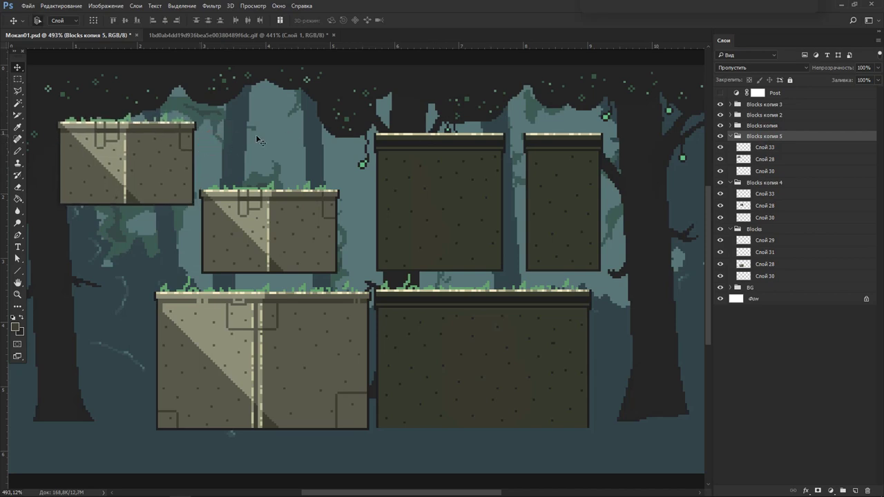
pyautogui.hotkey('ctrl', 'e')
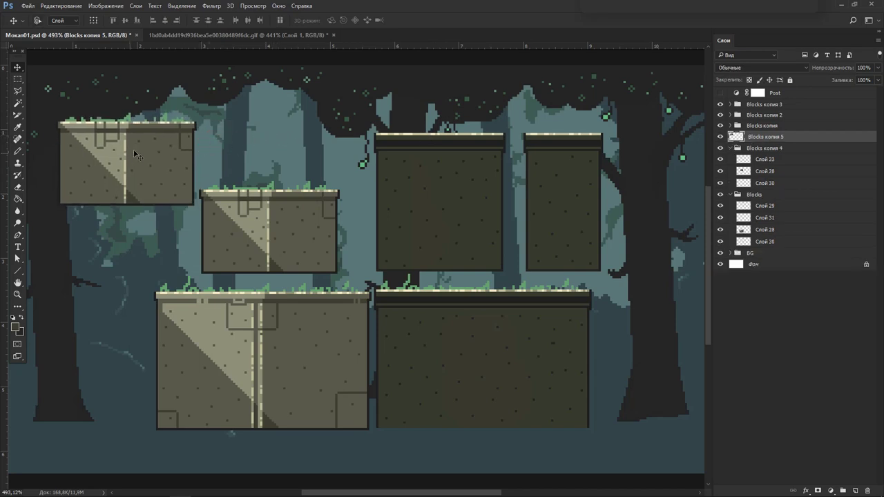
# Recolour the merged copy pink with Hue/Saturation (Hue -82, Saturation +21, Lightness -15).
pyautogui.hotkey('ctrl', 'u')
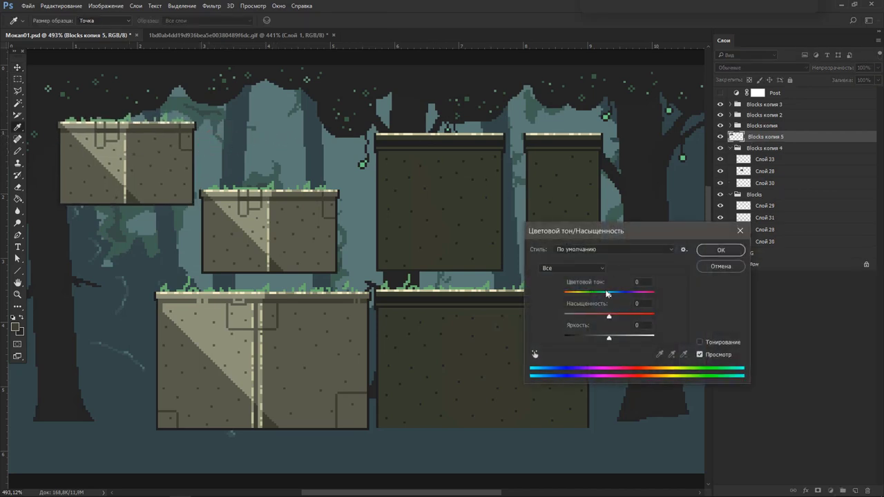
pyautogui.moveTo(608, 293)
pyautogui.mouseDown()
pyautogui.moveTo(590, 295)
pyautogui.moveTo(619, 318)
pyautogui.moveTo(599, 338)
pyautogui.moveTo(629, 317)
pyautogui.moveTo(582, 296)
pyautogui.mouseUp()
pyautogui.moveTo(630, 314); pyautogui.dragTo(620, 317)
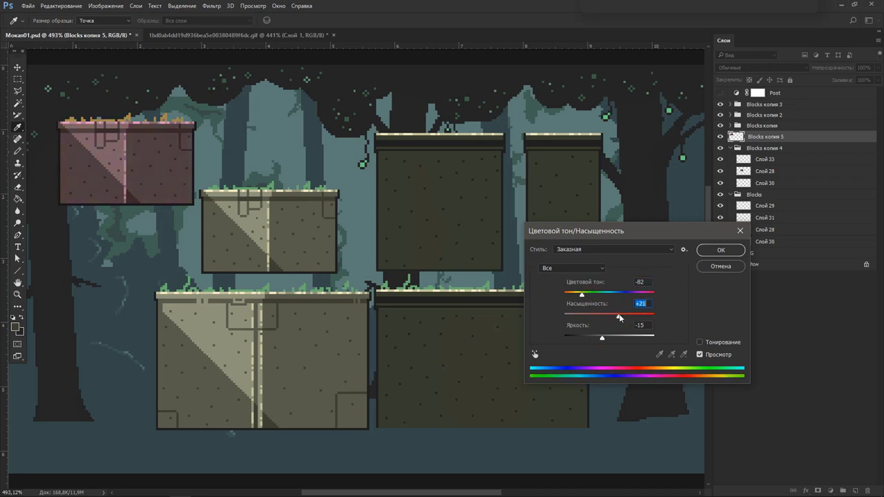
pyautogui.click(722, 252)
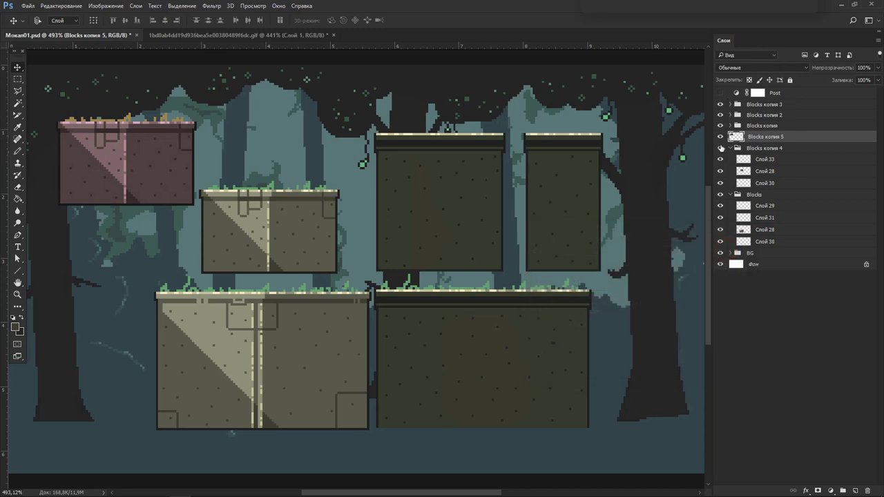
# Move the pink block down, then undo twice to restore the olive unmerged group.
pyautogui.moveTo(189, 156); pyautogui.dragTo(190, 186)
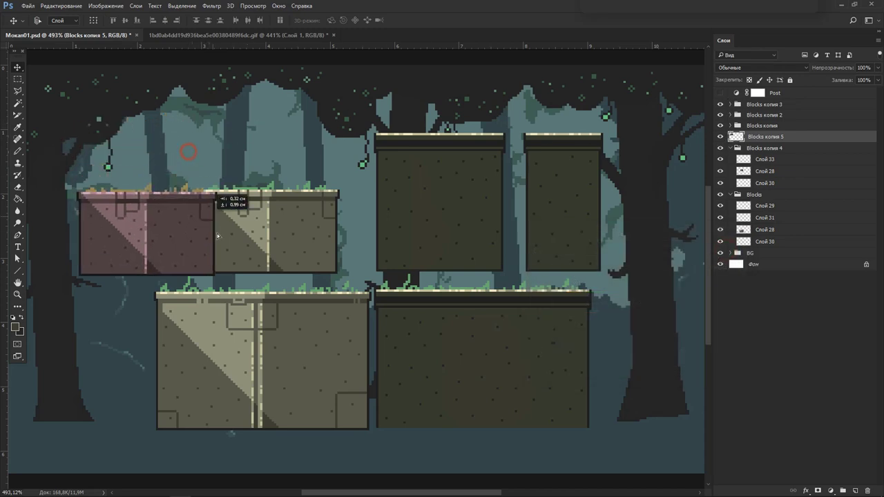
pyautogui.press('b')
pyautogui.scroll(3, 117, 193)
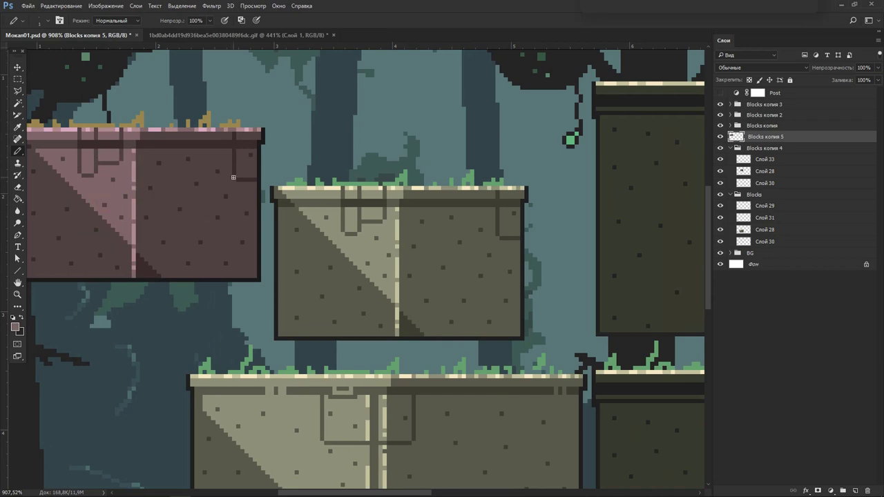
pyautogui.hotkey('ctrl', 'alt', 'z')
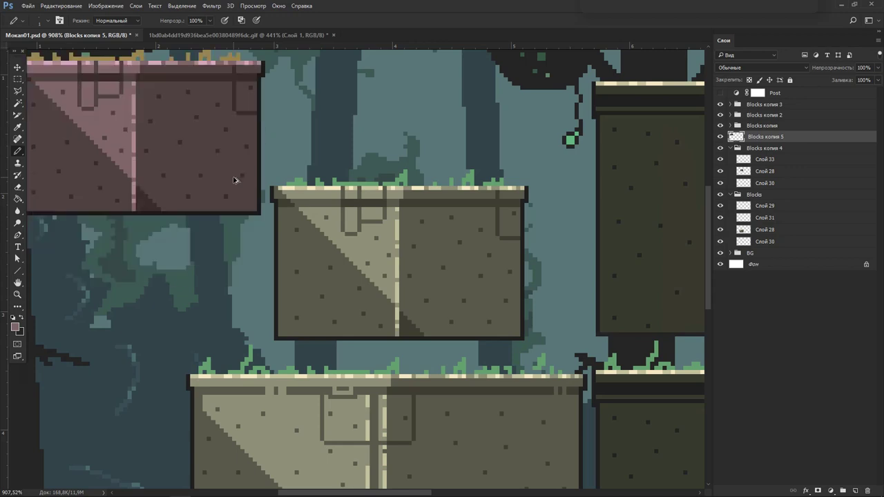
pyautogui.hotkey('ctrl', 'alt', 'z')
pyautogui.hotkey('ctrl', 'alt', 'z')
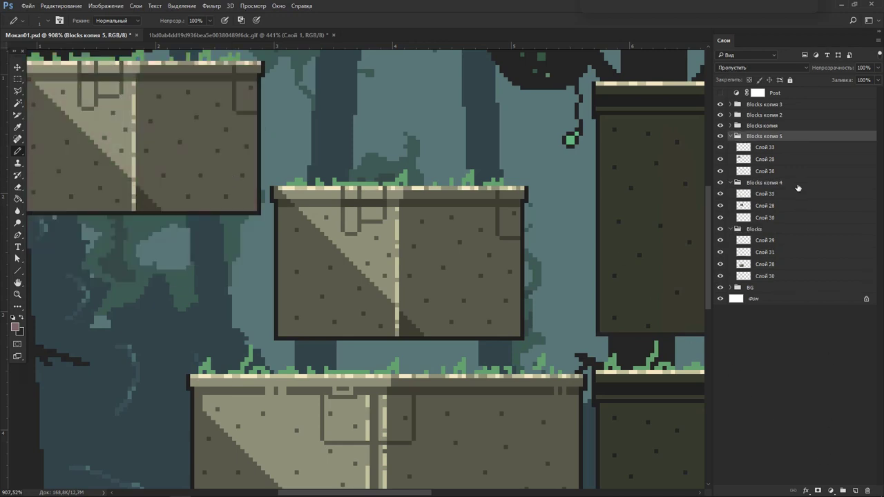
# Select Слой 33 in Blocks копия 5 and open the New Adjustment Layer menu.
pyautogui.click(786, 147)
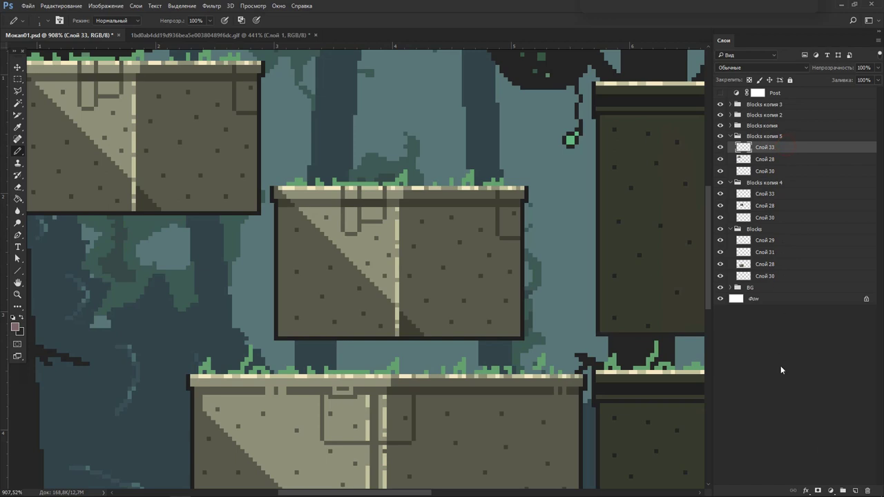
pyautogui.click(833, 491)
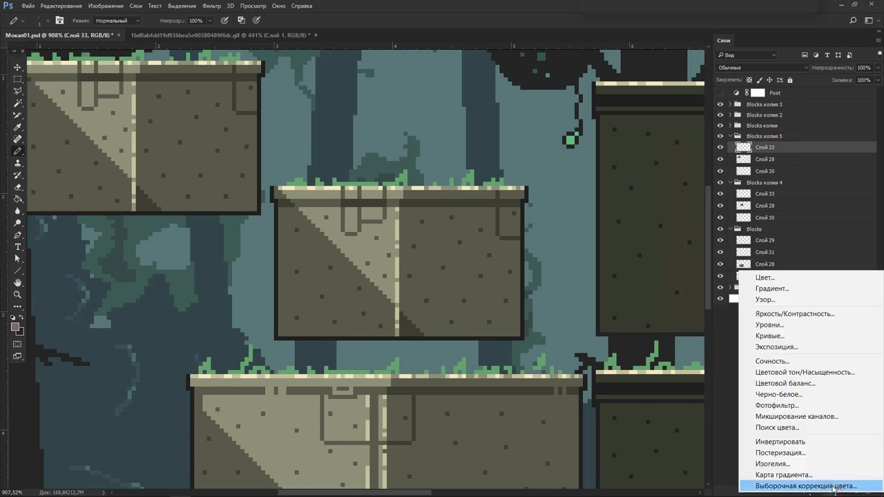
pyautogui.click(724, 470)
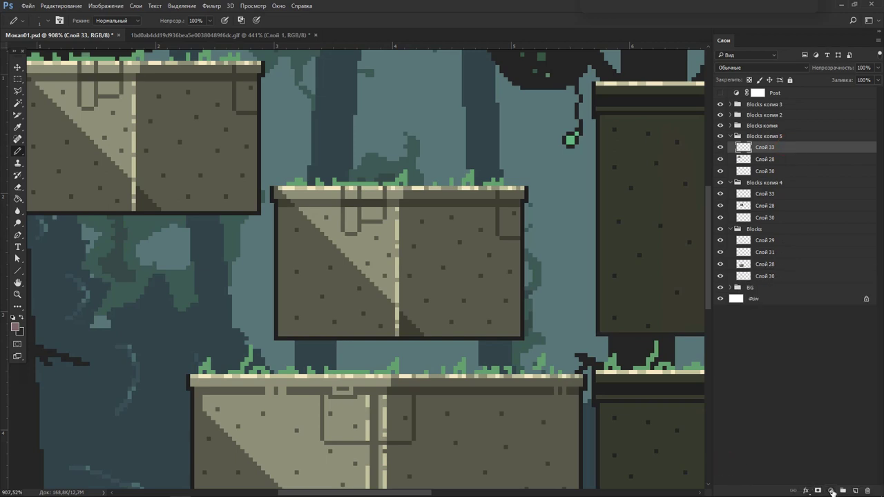
pyautogui.click(832, 490)
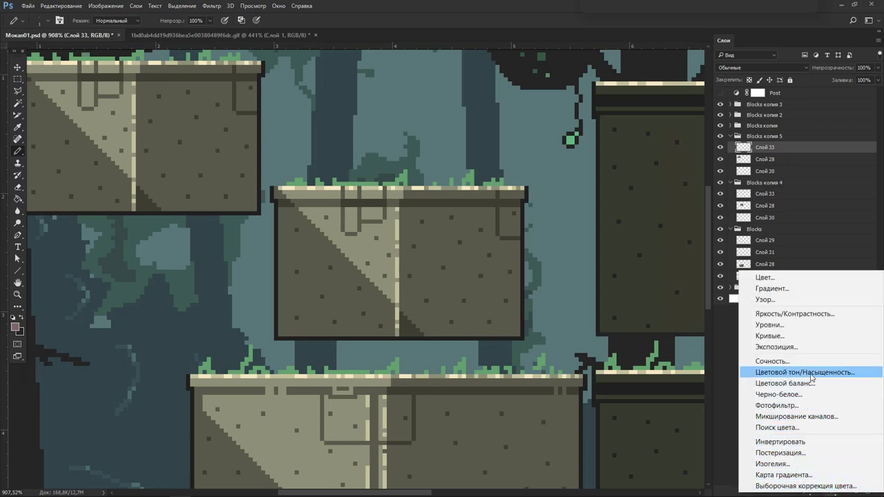
# Add a Hue/Saturation adjustment layer at hue +87 and zoom out to the whole scene.
pyautogui.click(812, 374)
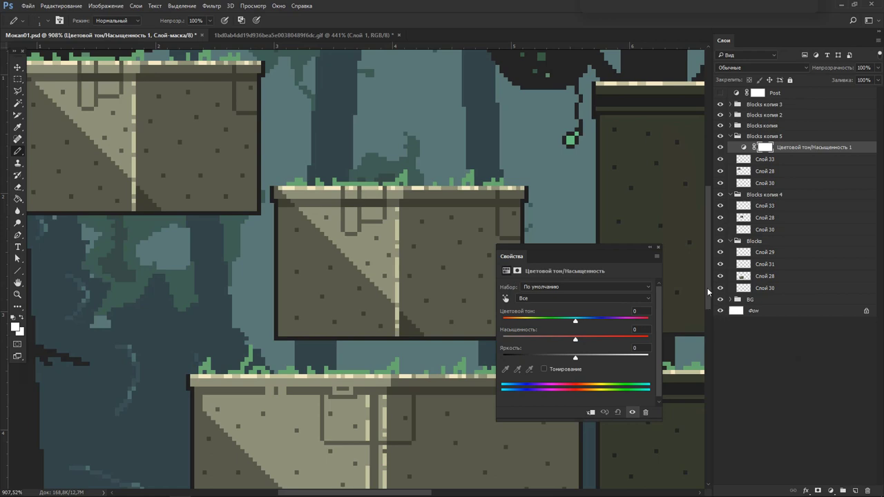
pyautogui.scroll(-1, 583, 204)
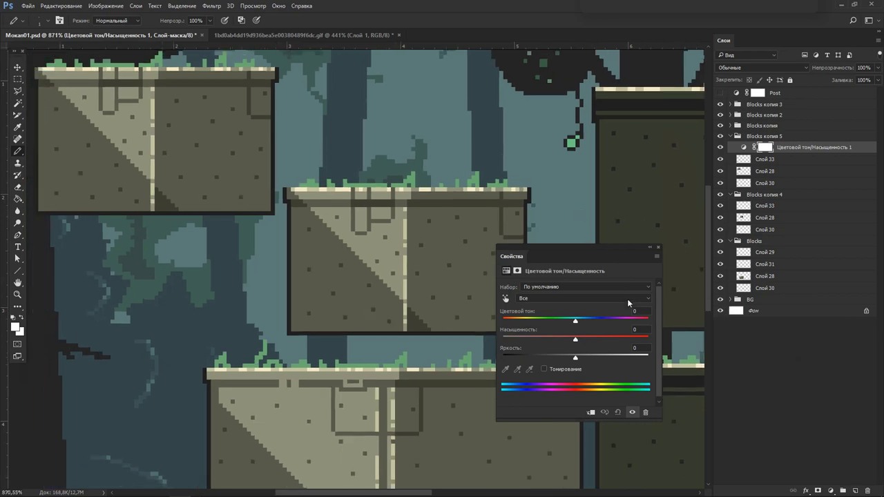
pyautogui.moveTo(576, 321)
pyautogui.mouseDown()
pyautogui.moveTo(658, 314)
pyautogui.moveTo(620, 315)
pyautogui.mouseUp()
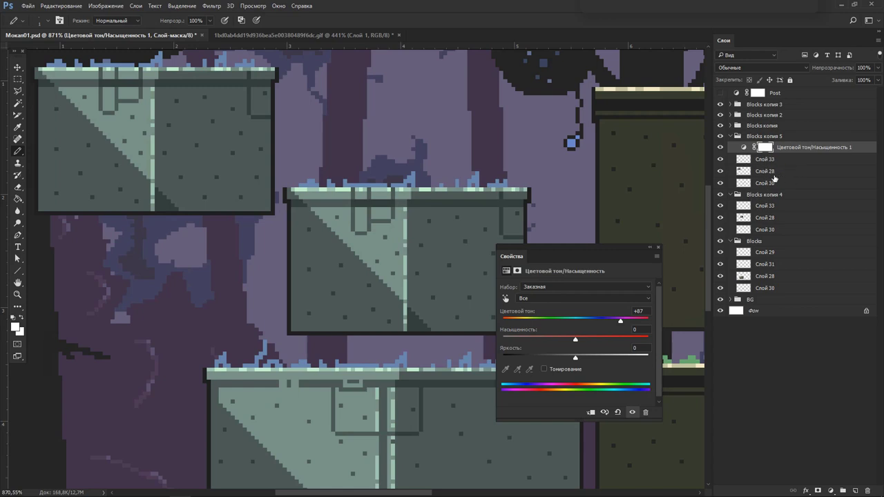
pyautogui.moveTo(691, 165); pyautogui.dragTo(641, 170)
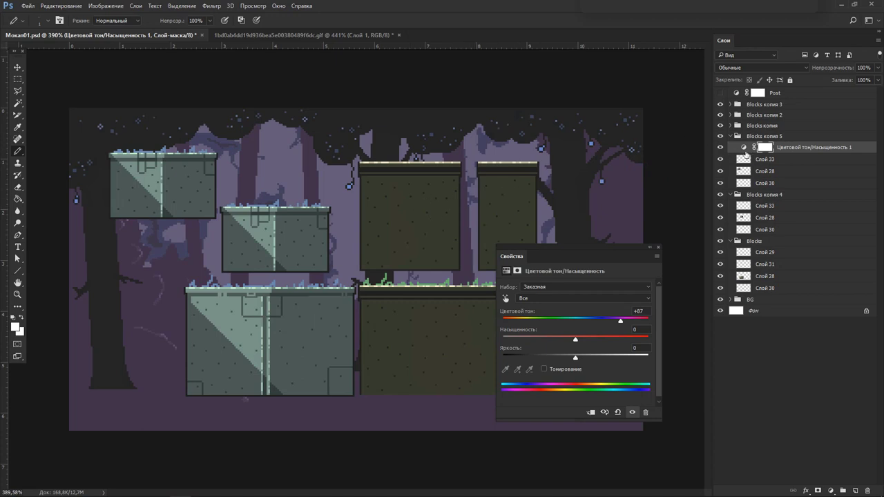
# Toggle the lower-right block groups' visibility to identify what each contains.
pyautogui.click(720, 136)
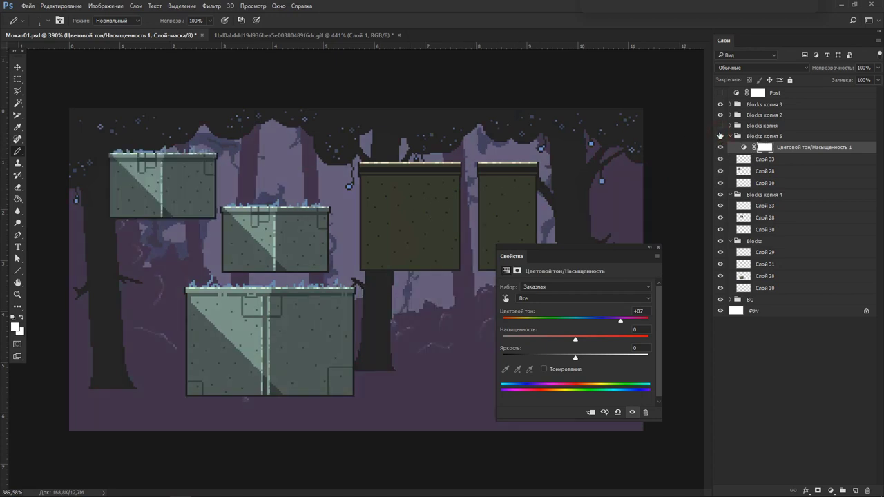
pyautogui.click(721, 125)
pyautogui.click(721, 136)
pyautogui.click(721, 136)
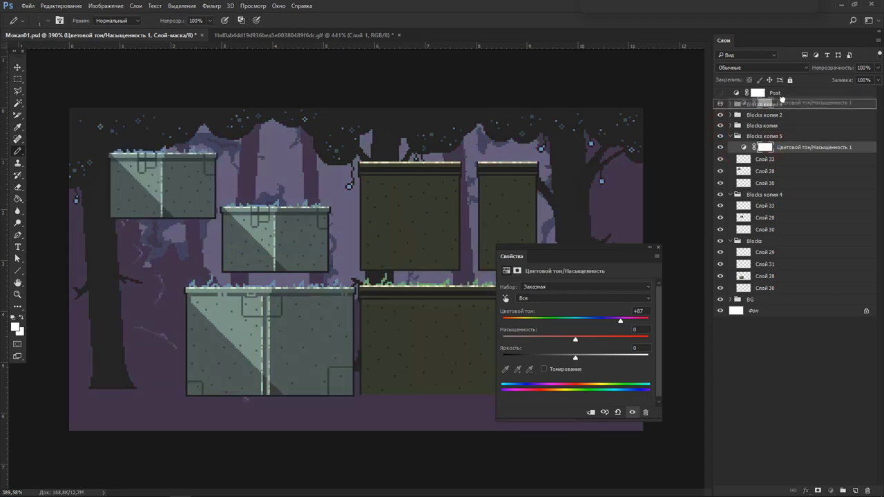
# Try the Hue/Saturation layer above all block groups with a greener hue, then return it to Blocks копия 5.
pyautogui.moveTo(774, 147); pyautogui.dragTo(774, 100)
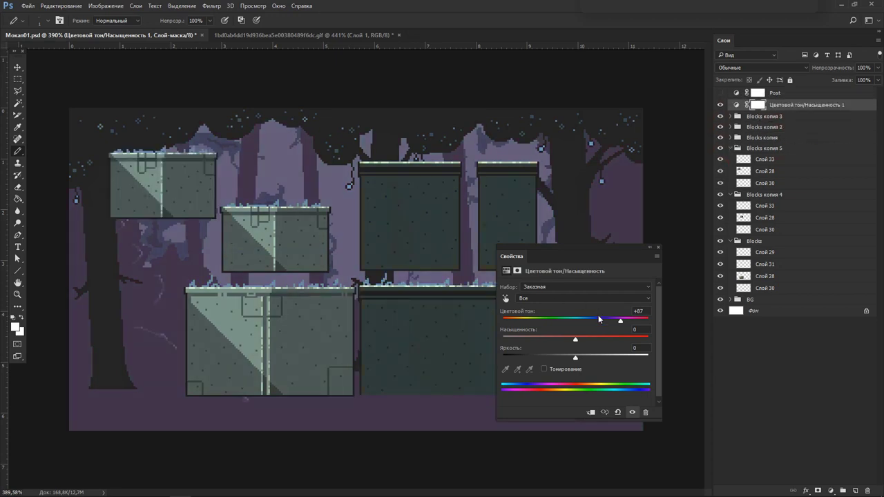
pyautogui.moveTo(600, 319)
pyautogui.mouseDown()
pyautogui.moveTo(483, 319)
pyautogui.moveTo(550, 319)
pyautogui.mouseUp()
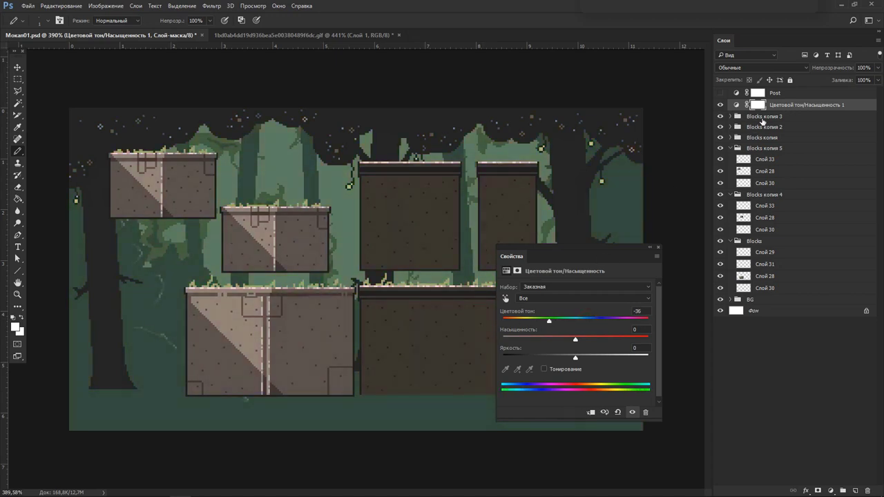
pyautogui.moveTo(763, 105); pyautogui.dragTo(755, 158)
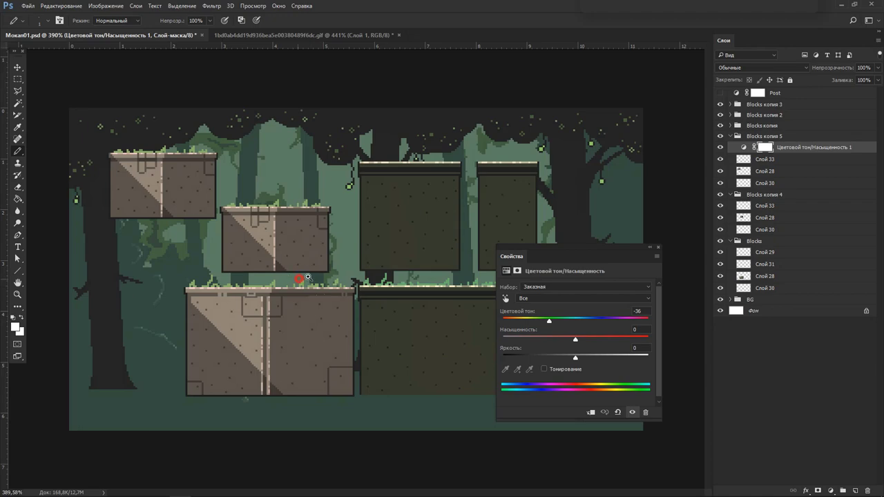
pyautogui.scroll(3, 295, 276)
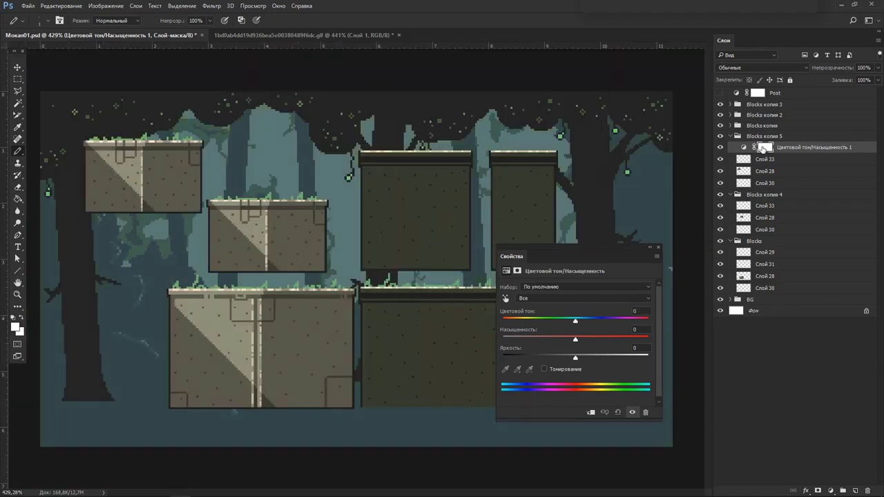
# Add and undo a Color Balance adjustment, then target the Hue/Saturation layer mask.
pyautogui.click(830, 491)
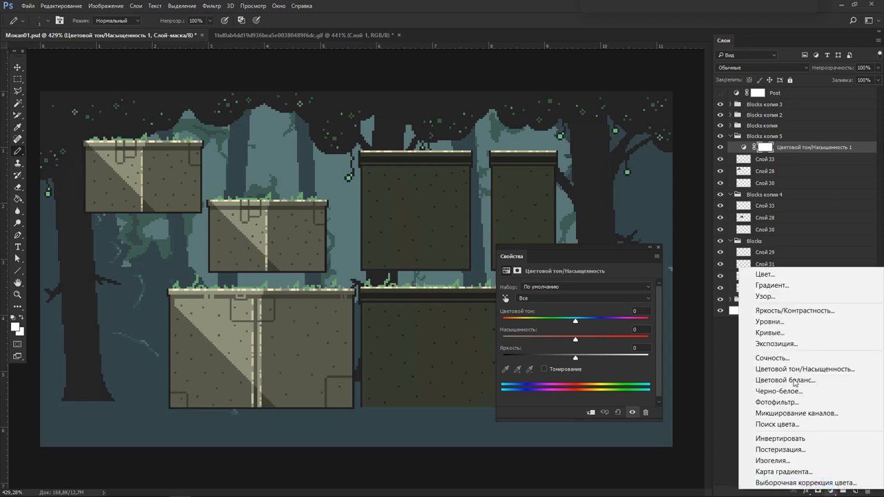
pyautogui.click(782, 379)
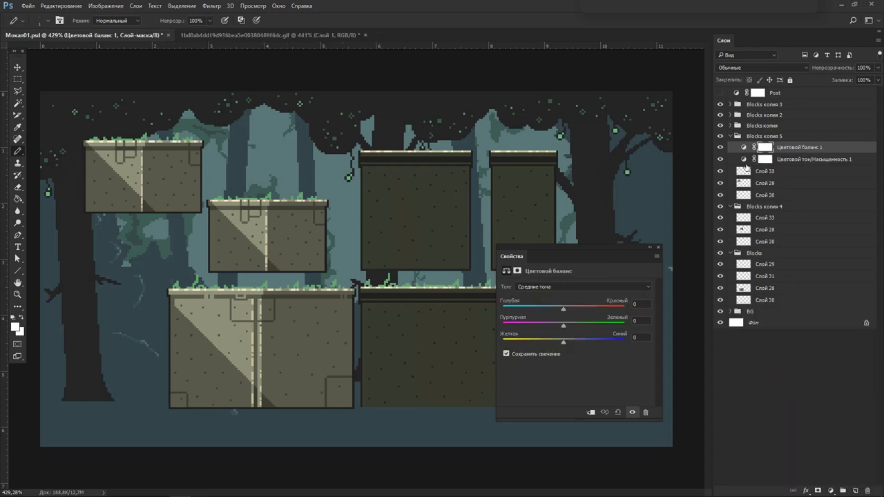
pyautogui.hotkey('ctrl', 'z')
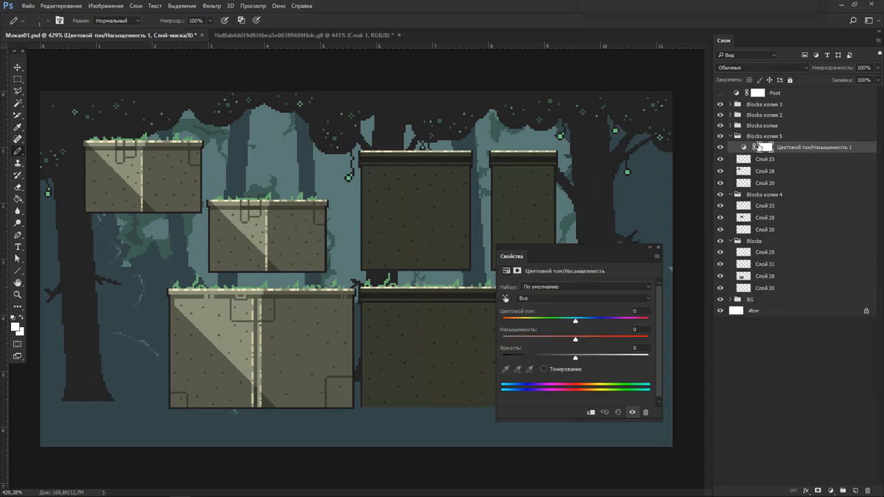
pyautogui.click(764, 147)
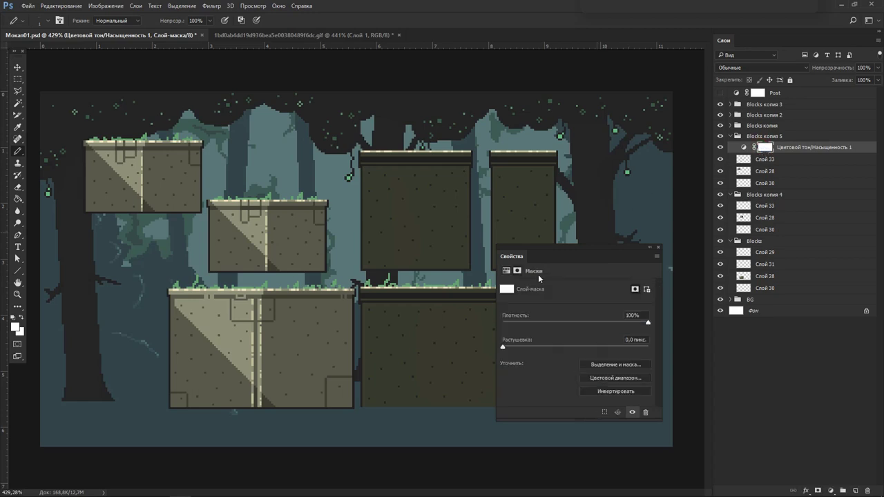
# Identify the top-left block's layer, Слой 28, and load its pixels as a selection.
pyautogui.click(720, 172)
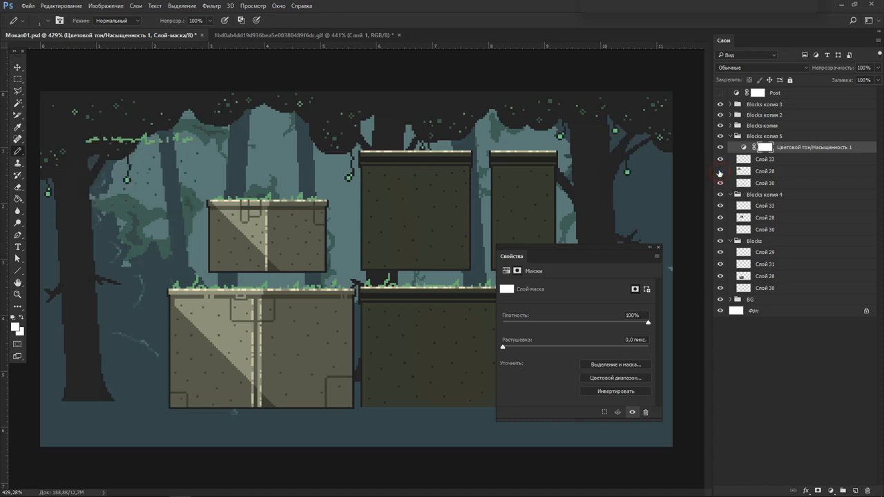
pyautogui.click(721, 171)
pyautogui.click(721, 172)
pyautogui.click(720, 171)
pyautogui.click(721, 171)
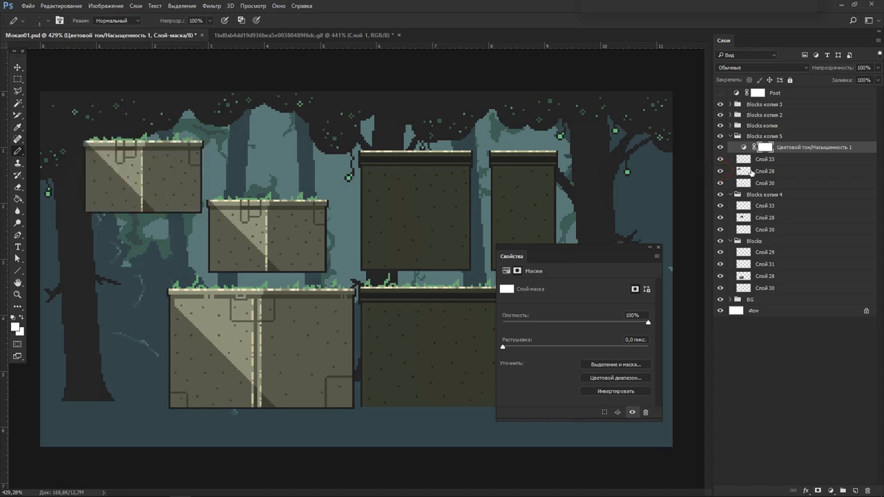
pyautogui.keyDown('ctrl'); pyautogui.click(743, 172); pyautogui.keyUp('ctrl')
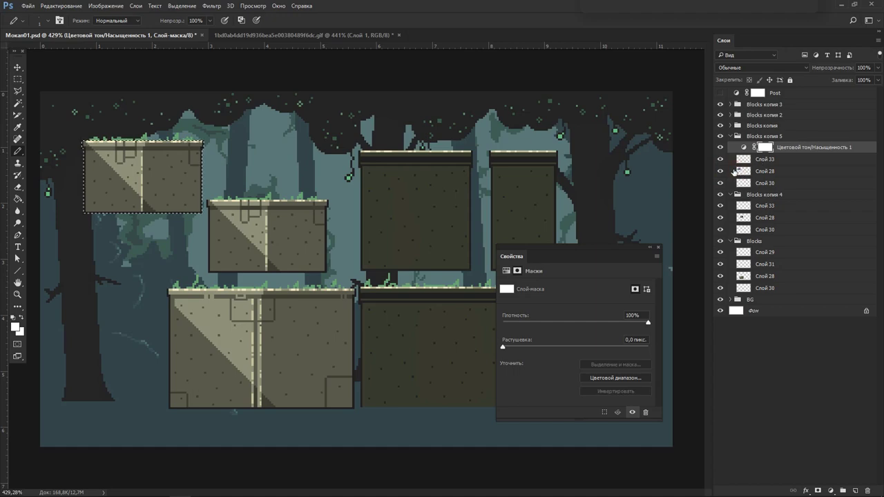
# Sample the block's brown and paint test strokes below the top-left block.
pyautogui.scroll(5, 177, 186)
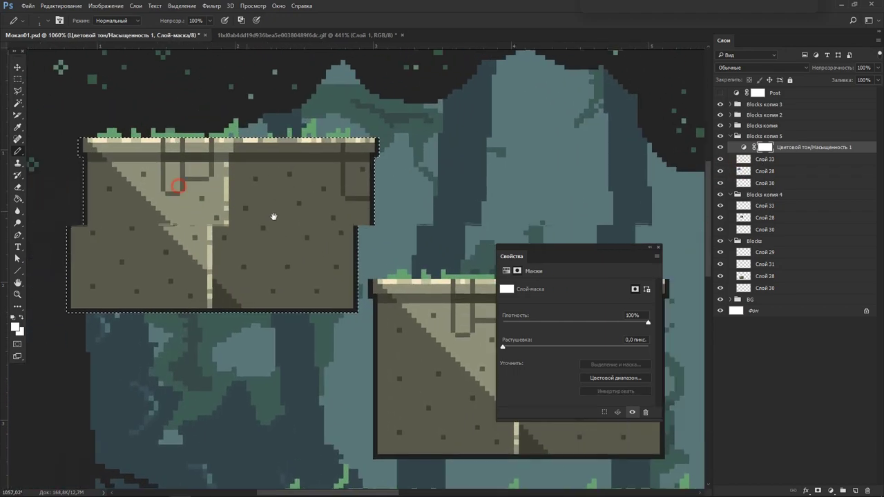
pyautogui.moveTo(274, 217); pyautogui.dragTo(332, 231)
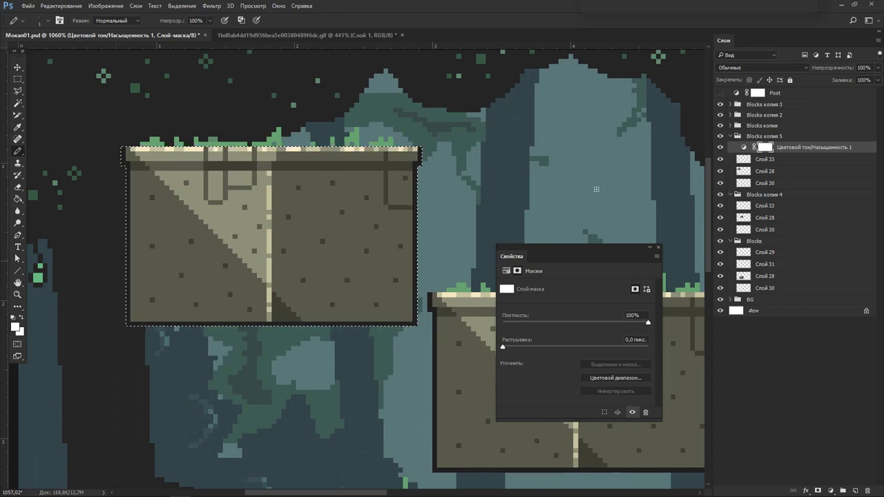
pyautogui.click(767, 171)
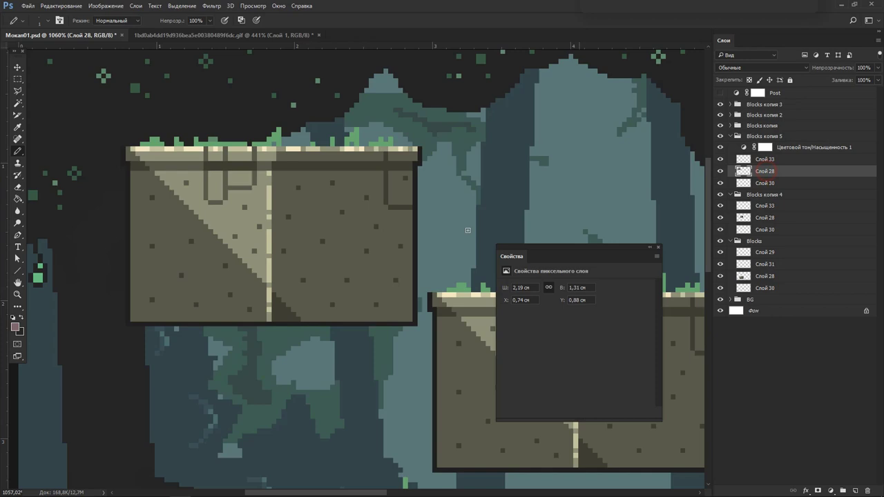
pyautogui.keyDown('alt'); pyautogui.click(219, 293); pyautogui.keyUp('alt')
pyautogui.moveTo(221, 415); pyautogui.dragTo(237, 409)
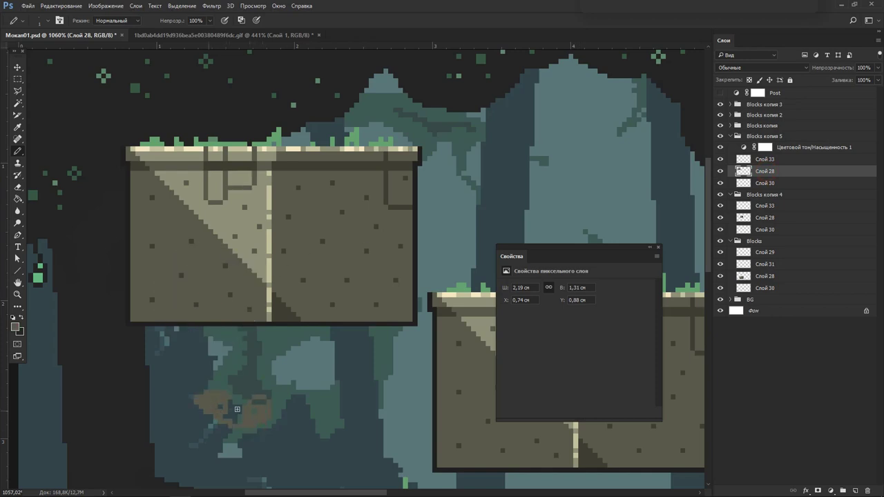
# Select and delete the stray brown strokes from the block layer.
pyautogui.click(743, 148)
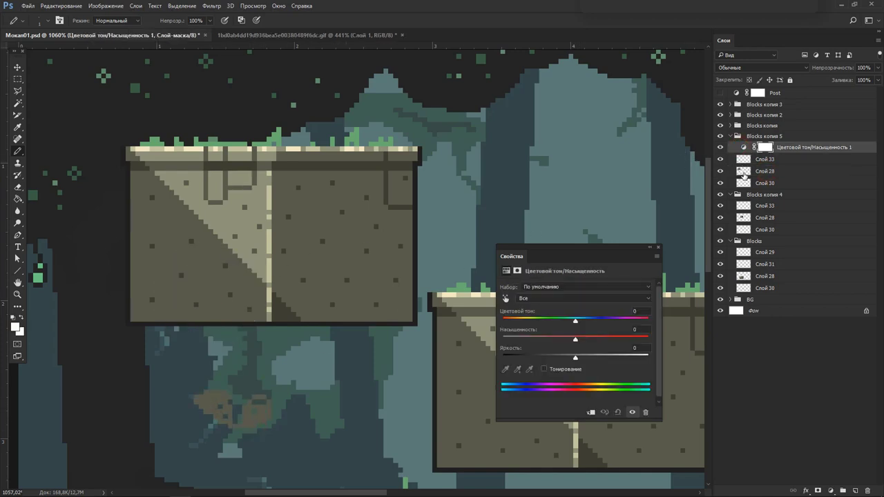
pyautogui.keyDown('ctrl'); pyautogui.click(744, 171); pyautogui.keyUp('ctrl')
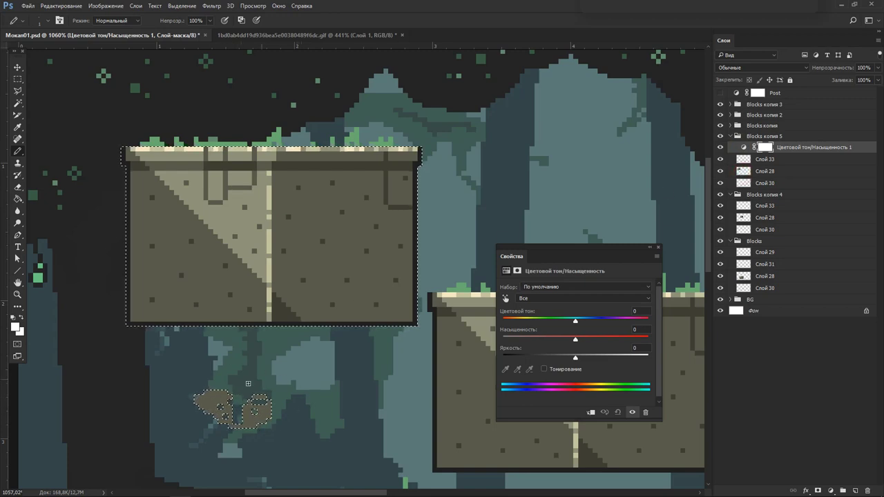
pyautogui.press('m')
pyautogui.moveTo(174, 370); pyautogui.dragTo(311, 439)
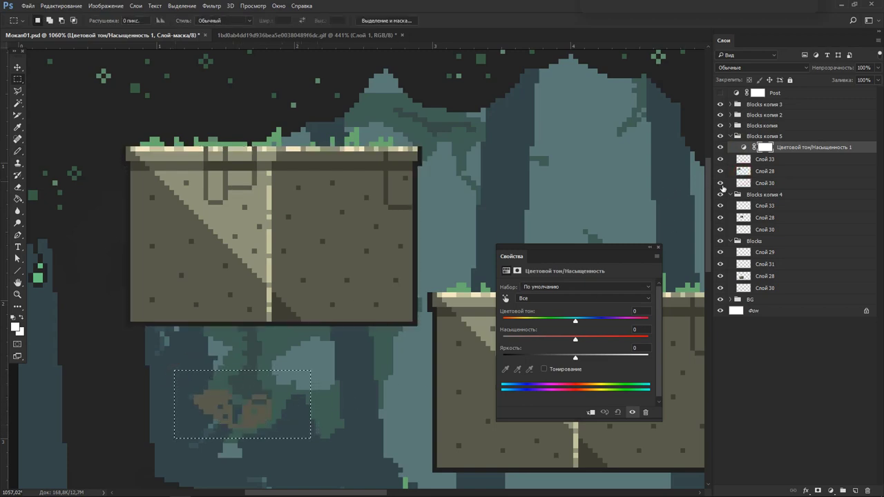
pyautogui.hotkey('ctrl', 'd')
pyautogui.click(760, 175)
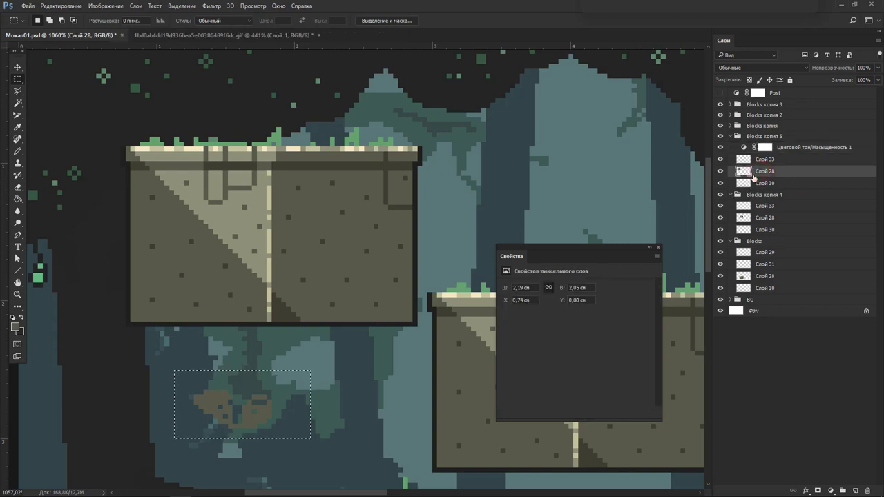
pyautogui.press('Delete')
pyautogui.hotkey('ctrl', 'd')
# Reload the top-left block's selection with the Hue/Saturation layer mask targeted.
pyautogui.press('b')
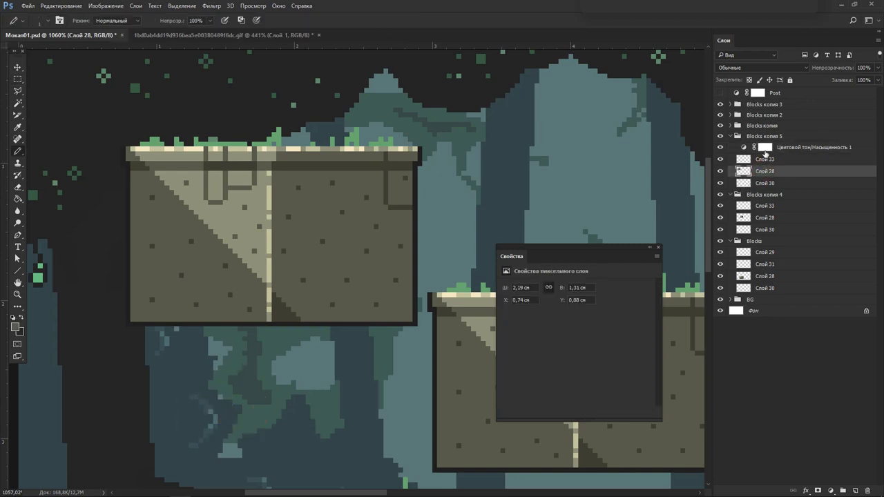
pyautogui.click(765, 147)
pyautogui.keyDown('ctrl'); pyautogui.click(741, 172); pyautogui.keyUp('ctrl')
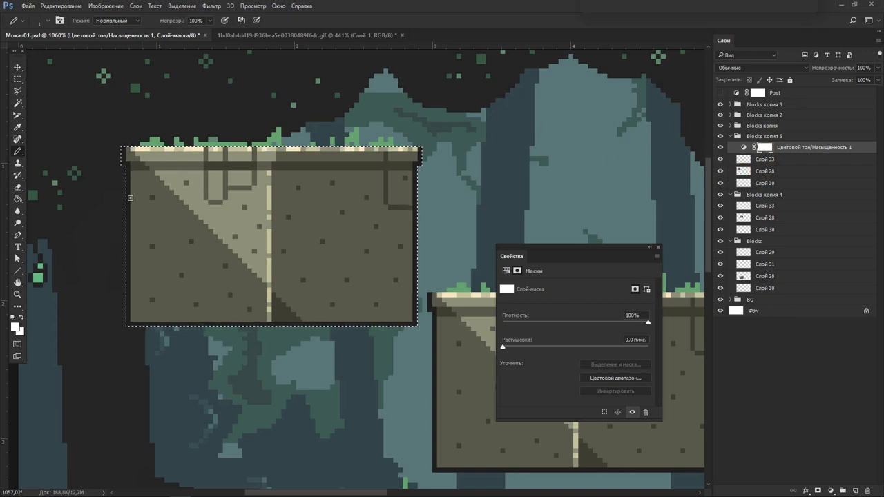
pyautogui.press('g')
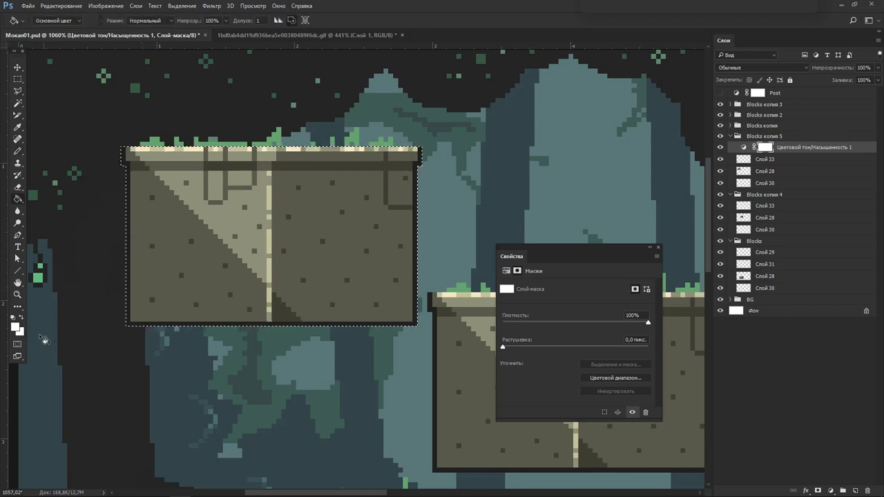
# Fill the block selection black on the Hue/Saturation mask, deselect, and reselect the adjustment.
pyautogui.press('x')
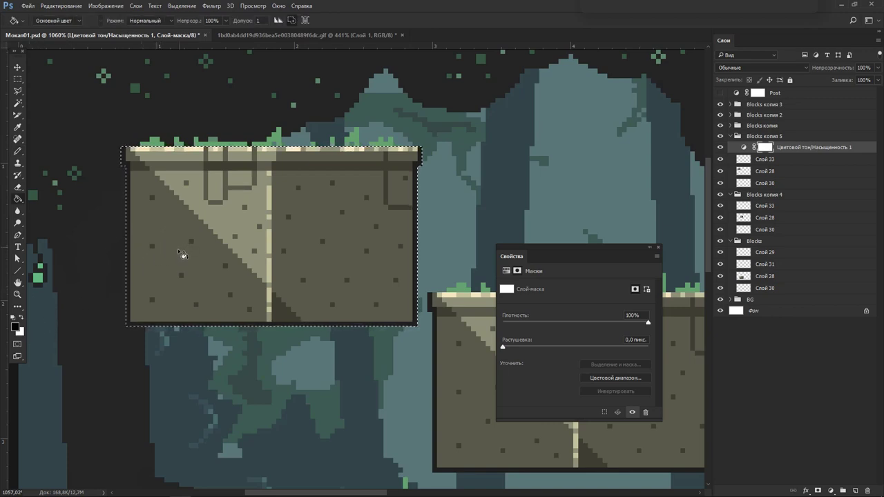
pyautogui.click(175, 253)
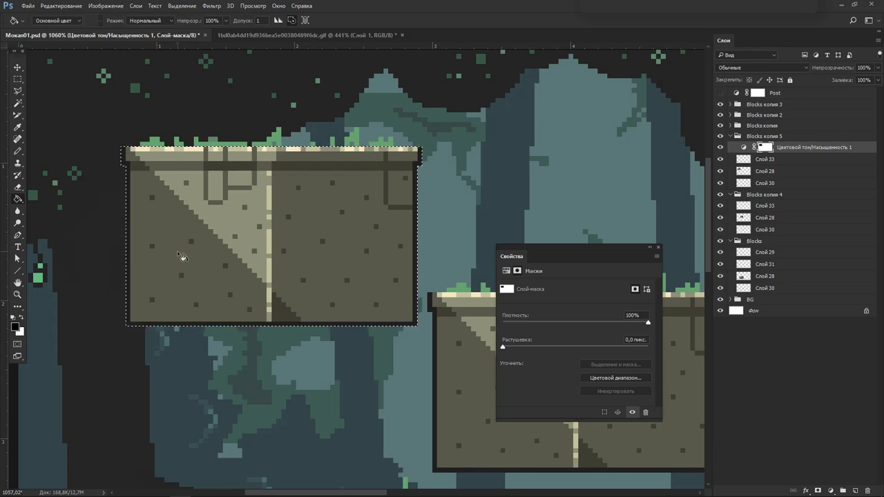
pyautogui.hotkey('ctrl', 'd')
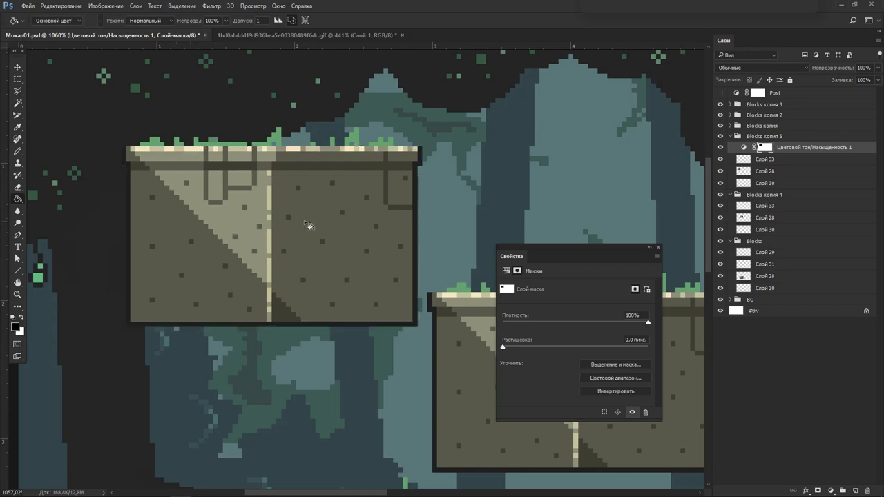
pyautogui.click(342, 210)
pyautogui.click(744, 148)
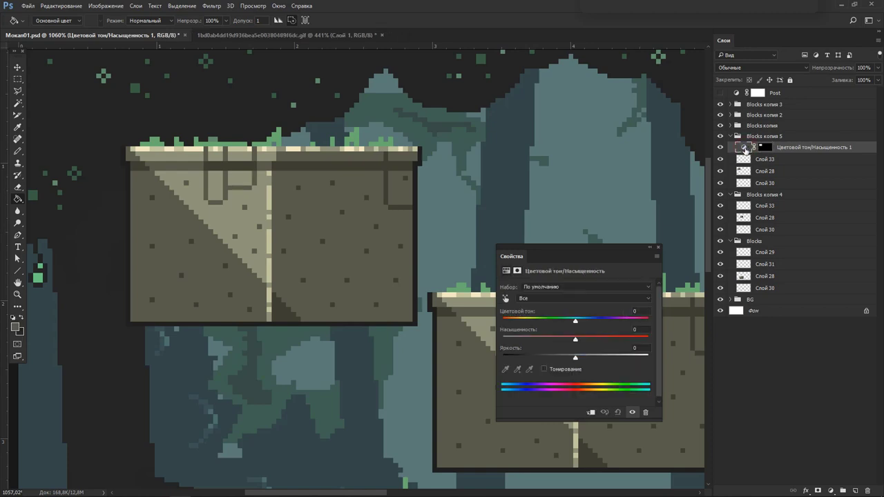
# Set Hue -63, Saturation -3 and Lightness +7, comparing against the reference GIF's pink blocks.
pyautogui.moveTo(576, 321); pyautogui.dragTo(519, 318)
pyautogui.moveTo(529, 318); pyautogui.dragTo(532, 320)
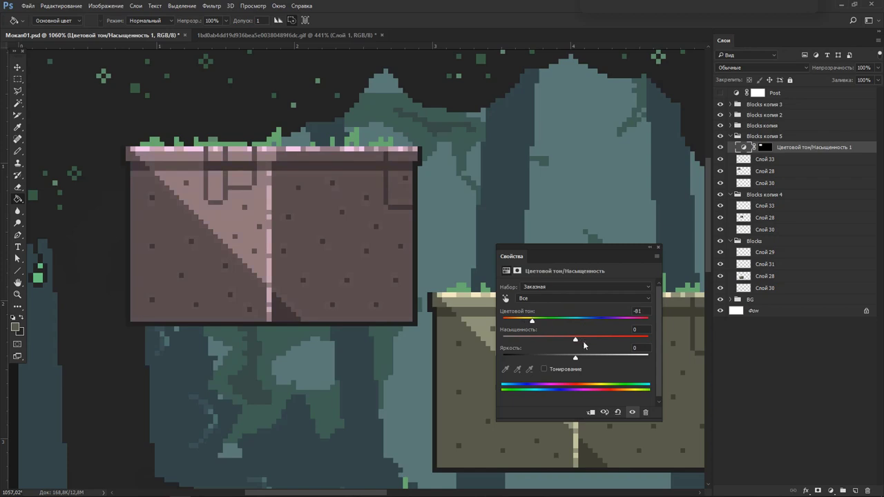
pyautogui.moveTo(574, 341); pyautogui.dragTo(604, 344)
pyautogui.hotkey('ctrl', 'Tab')
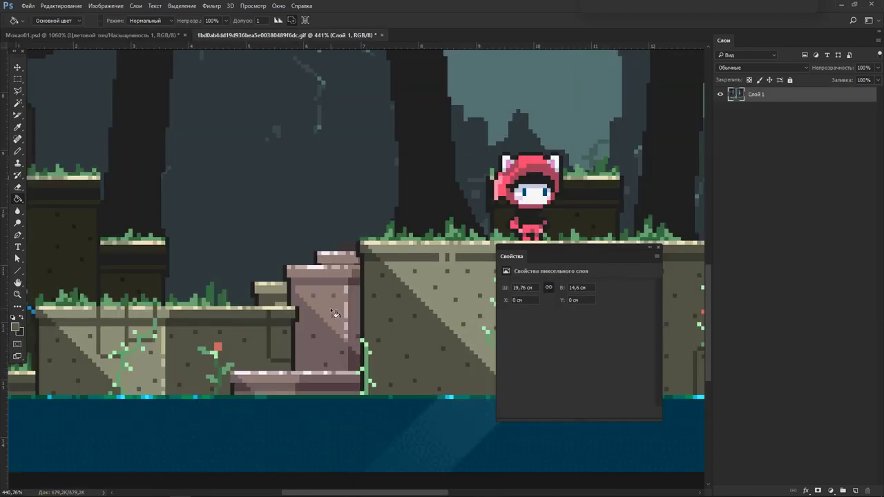
pyautogui.hotkey('ctrl', 'Tab')
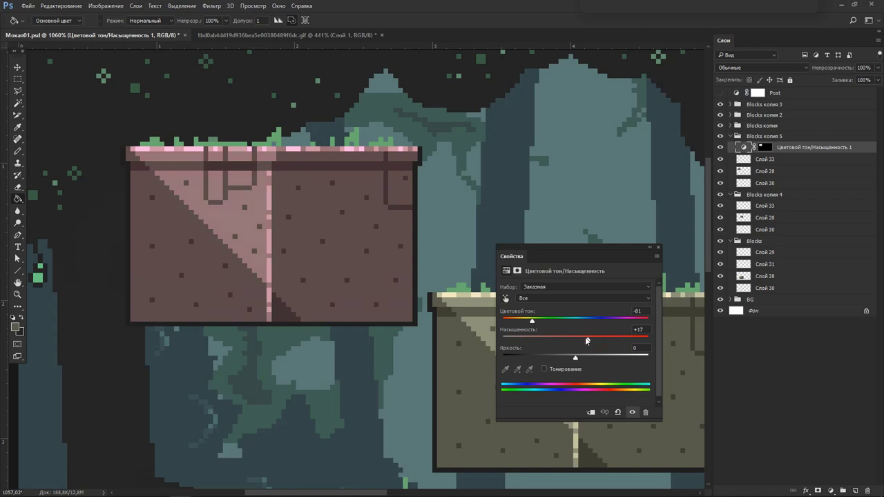
pyautogui.hotkey('ctrl', 'Tab')
pyautogui.hotkey('ctrl', 'Tab')
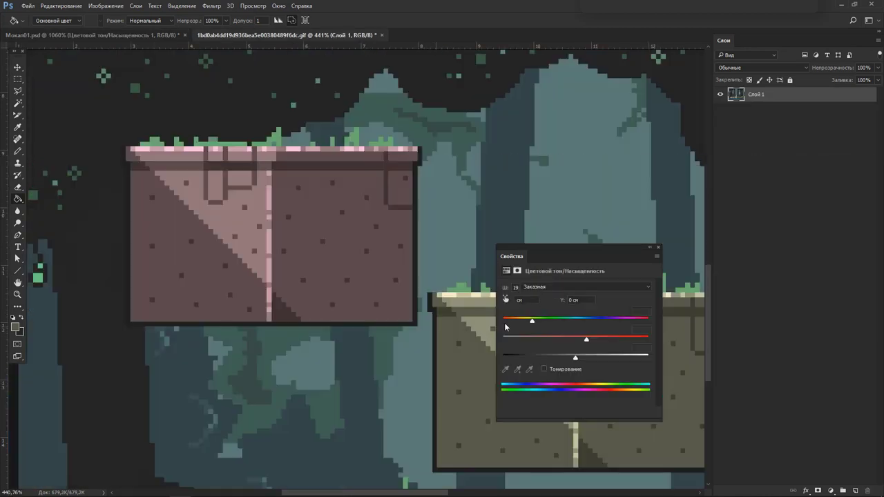
pyautogui.moveTo(541, 322)
pyautogui.mouseDown()
pyautogui.moveTo(529, 322)
pyautogui.moveTo(538, 324)
pyautogui.mouseUp()
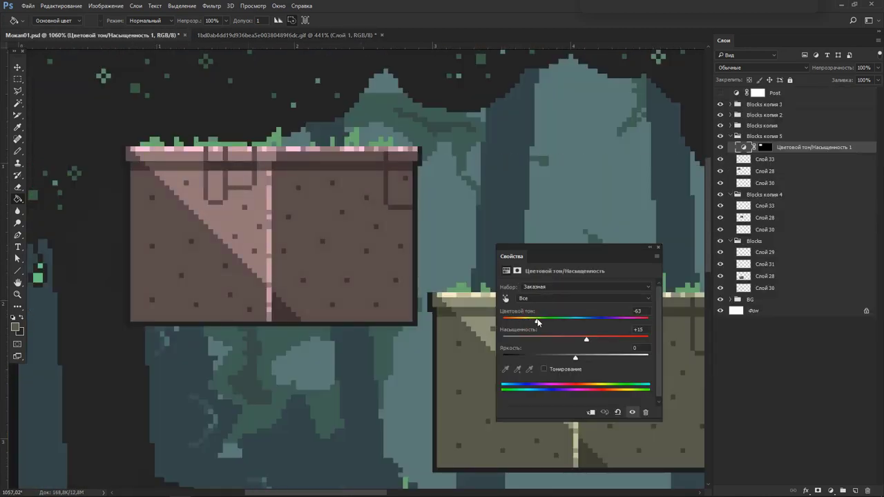
pyautogui.hotkey('ctrl', 'Tab')
pyautogui.hotkey('ctrl', 'Tab')
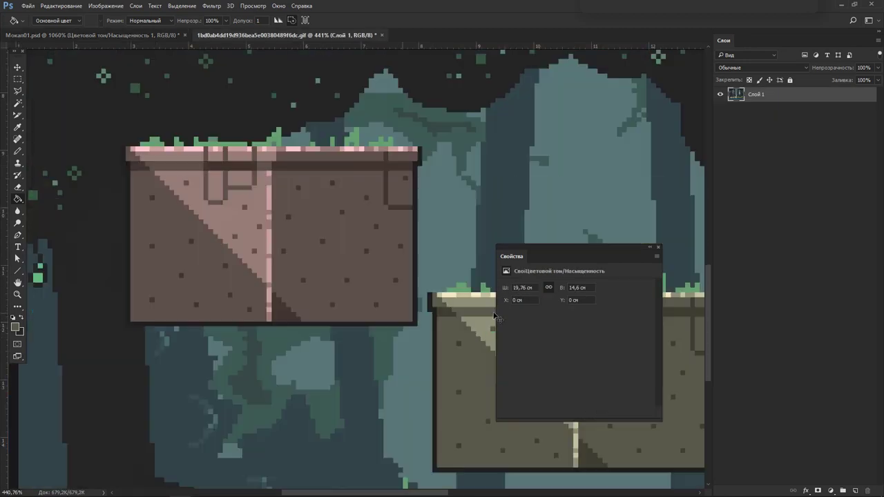
pyautogui.moveTo(582, 341); pyautogui.dragTo(571, 359)
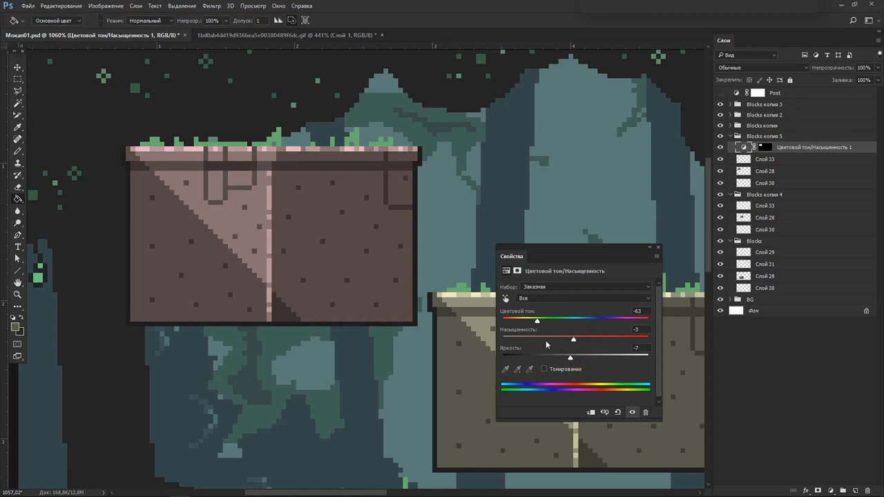
pyautogui.hotkey('ctrl', 'Tab')
pyautogui.hotkey('ctrl', 'Tab')
pyautogui.moveTo(570, 358); pyautogui.dragTo(580, 358)
# Move the Blocks копия 5 pink block down and to the left, checking against the GIF.
pyautogui.click(721, 158)
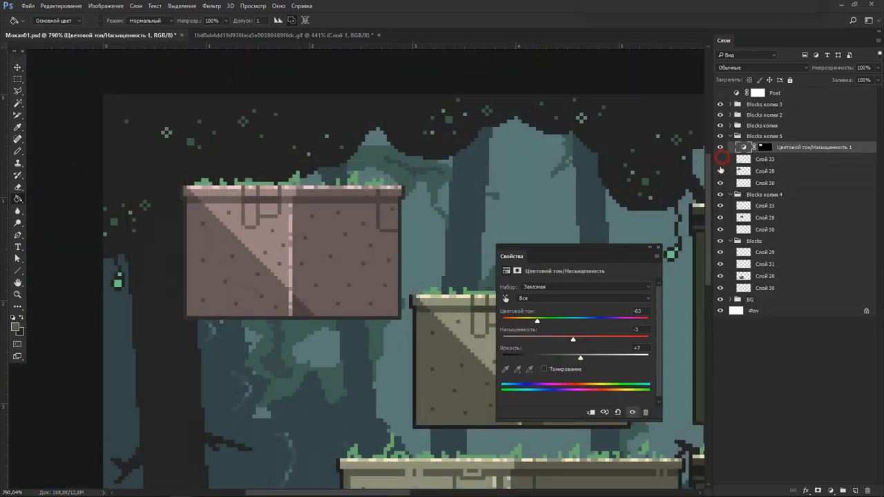
pyautogui.click(721, 159)
pyautogui.press('v')
pyautogui.click(763, 136)
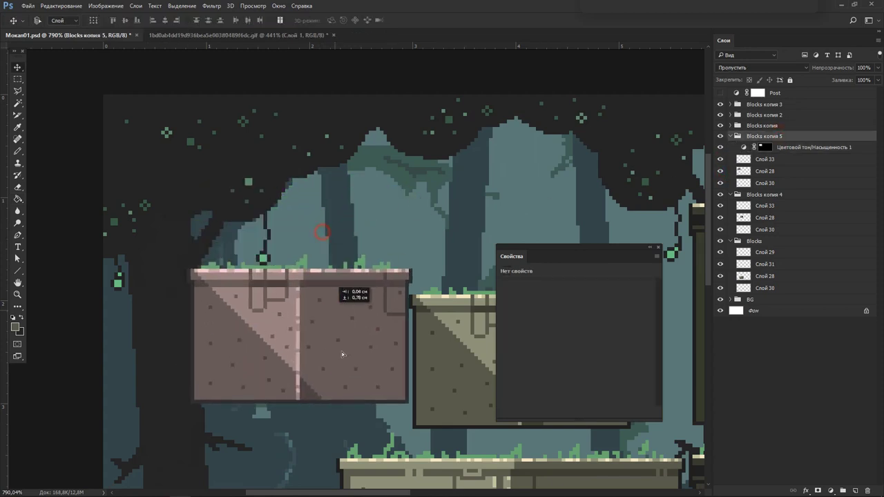
pyautogui.moveTo(346, 199)
pyautogui.mouseDown()
pyautogui.moveTo(268, 313)
pyautogui.moveTo(371, 347)
pyautogui.moveTo(411, 394)
pyautogui.mouseUp()
pyautogui.hotkey('ctrl', 'Tab')
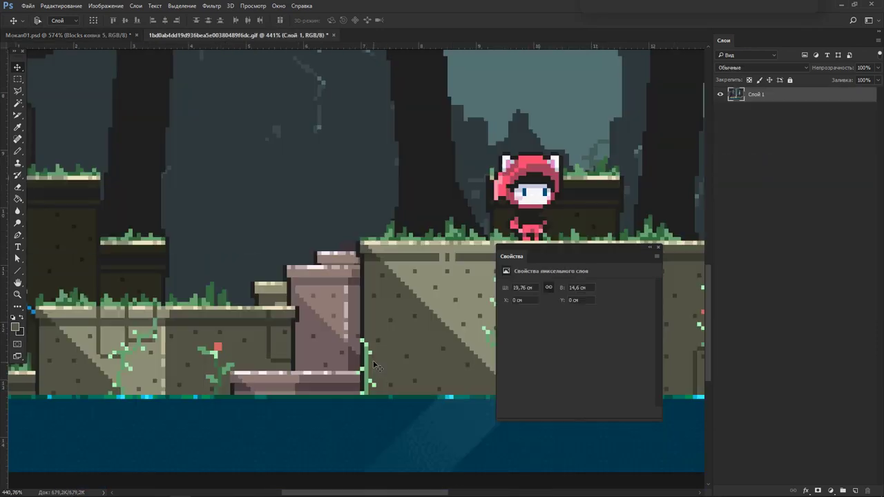
pyautogui.hotkey('ctrl', 'Tab')
pyautogui.moveTo(376, 355); pyautogui.dragTo(197, 294)
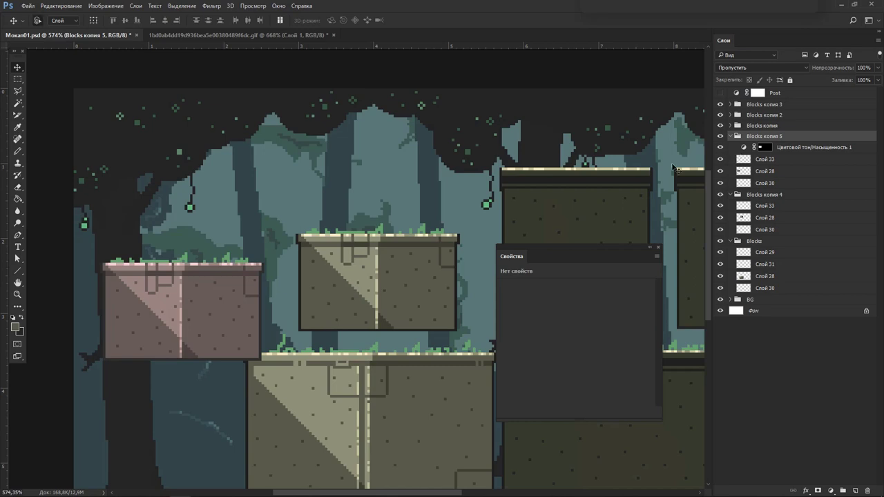
# Duplicate the pink block as Blocks копия 6, place it higher, and shift its hue toward olive.
pyautogui.hotkey('ctrl', 'j')
pyautogui.moveTo(231, 286); pyautogui.dragTo(273, 178)
pyautogui.click(744, 148)
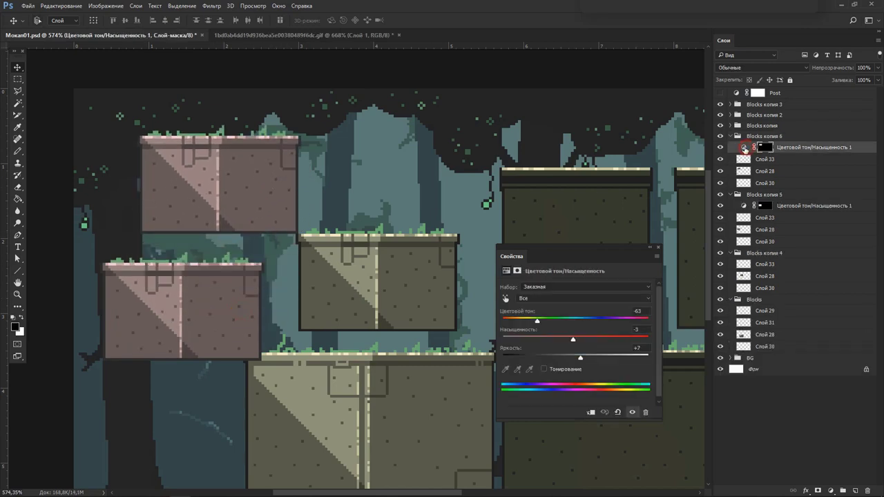
pyautogui.moveTo(538, 325)
pyautogui.mouseDown()
pyautogui.moveTo(515, 325)
pyautogui.moveTo(577, 324)
pyautogui.moveTo(541, 322)
pyautogui.moveTo(585, 340)
pyautogui.mouseUp()
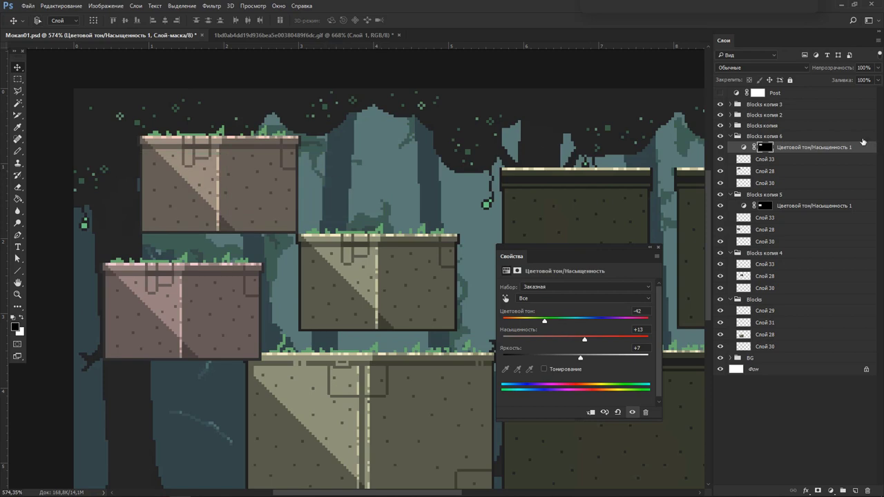
# Nudge the Blocks копия 6 block slightly to the left.
pyautogui.click(801, 136)
pyautogui.click(764, 146)
pyautogui.click(760, 137)
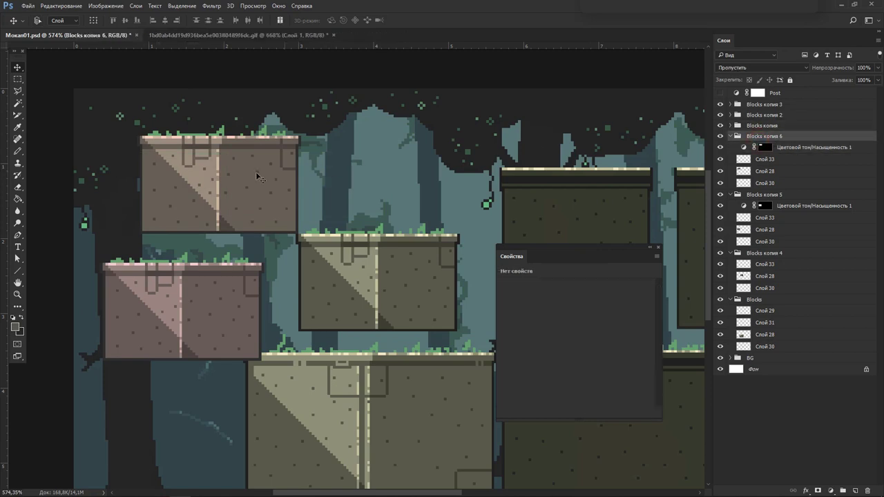
pyautogui.moveTo(257, 177); pyautogui.dragTo(248, 180)
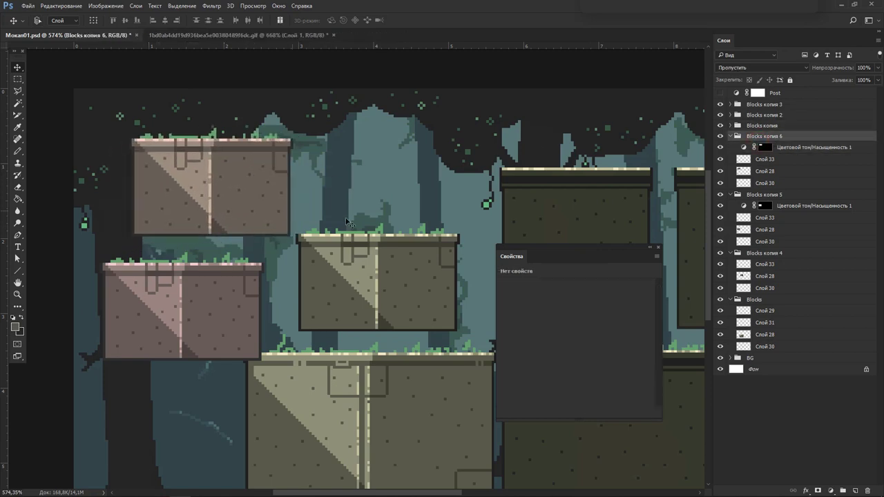
# Save the mockup, hide the upper block groups, and switch to the reference GIF.
pyautogui.press('Tab')
pyautogui.hotkey('ctrl', 's')
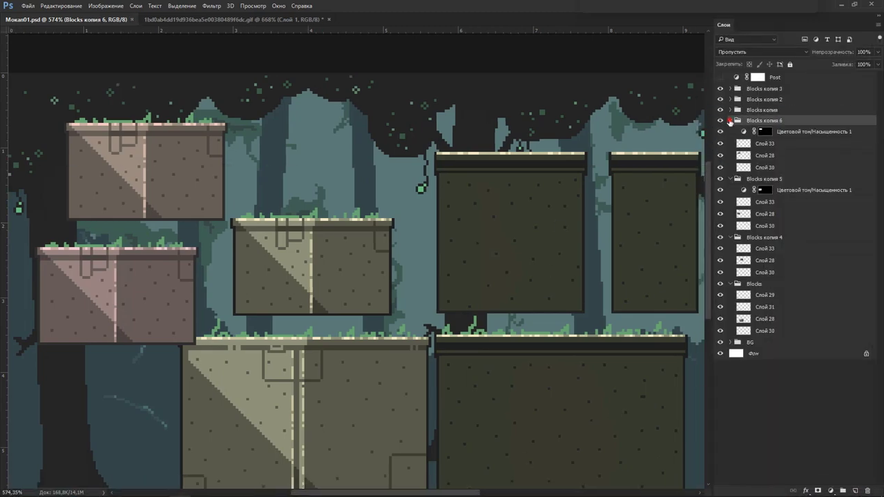
pyautogui.click(731, 124)
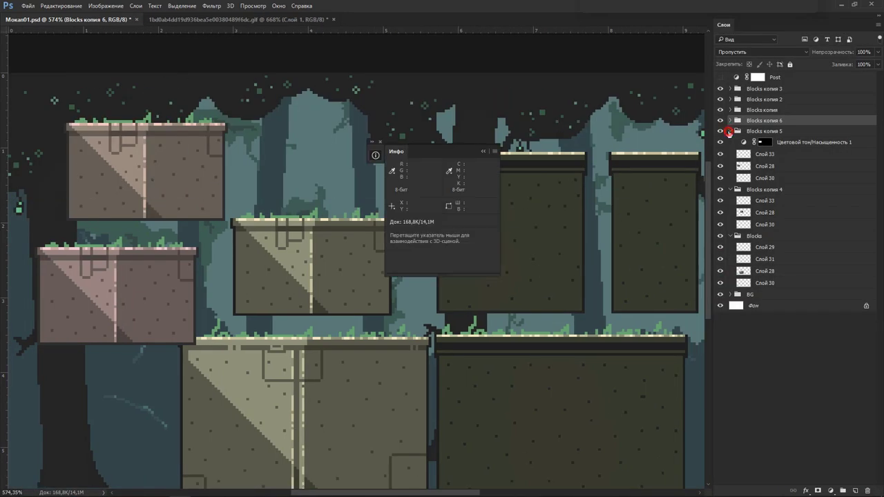
pyautogui.click(721, 126)
pyautogui.hotkey('ctrl', 'Tab')
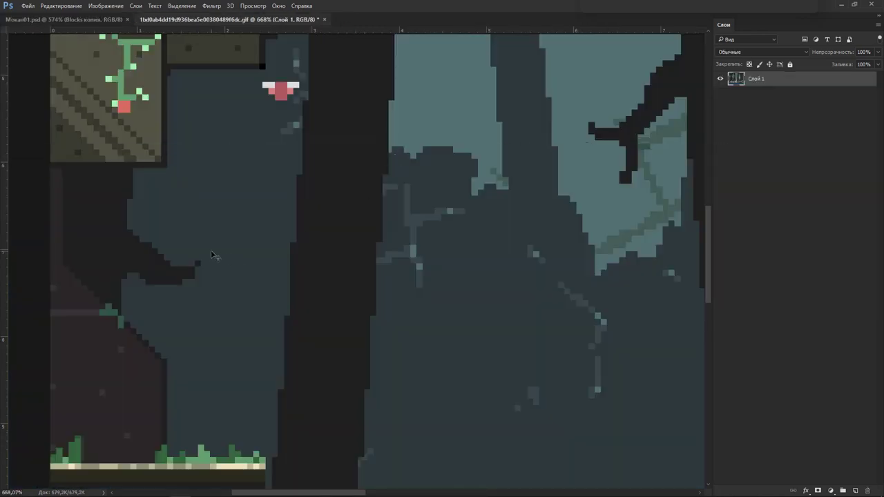
# Pan to the reference's waterfall side and sample its dark red and dark grey.
pyautogui.scroll(-2, 211, 250)
pyautogui.press('Tab')
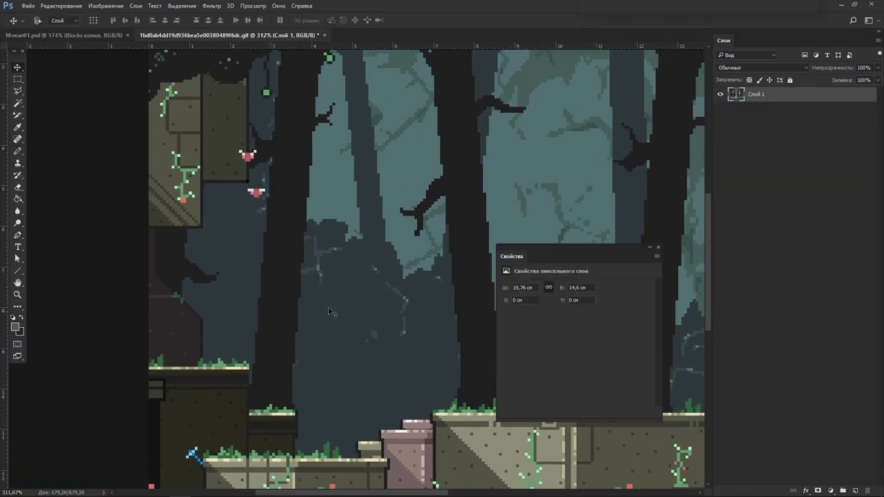
pyautogui.press('Tab')
pyautogui.moveTo(528, 306)
pyautogui.mouseDown()
pyautogui.moveTo(300, 230)
pyautogui.moveTo(313, 242)
pyautogui.mouseUp()
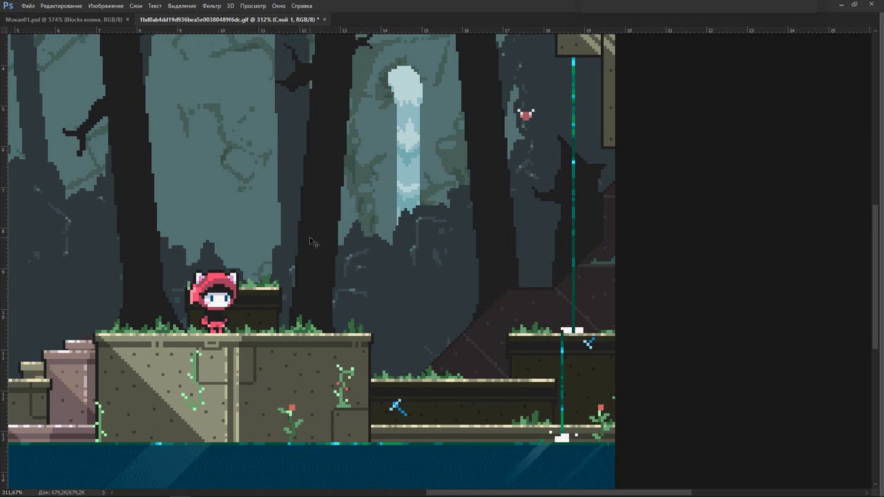
pyautogui.press('F6')
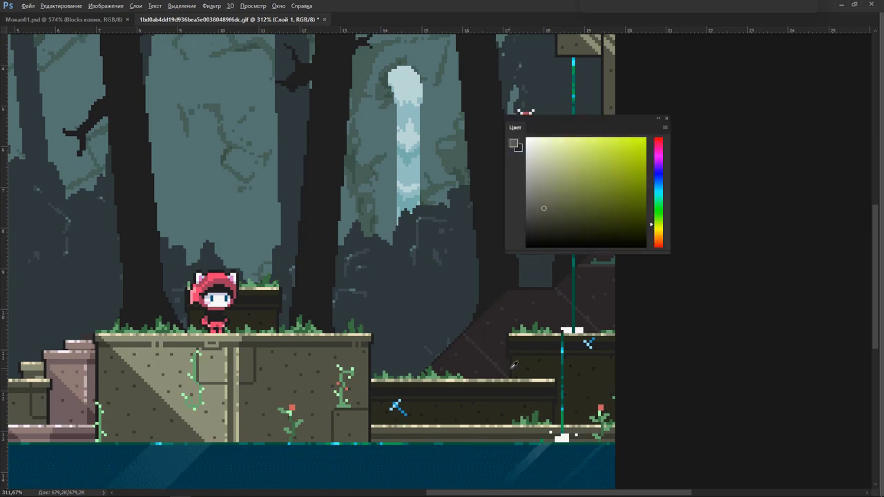
pyautogui.click(484, 333)
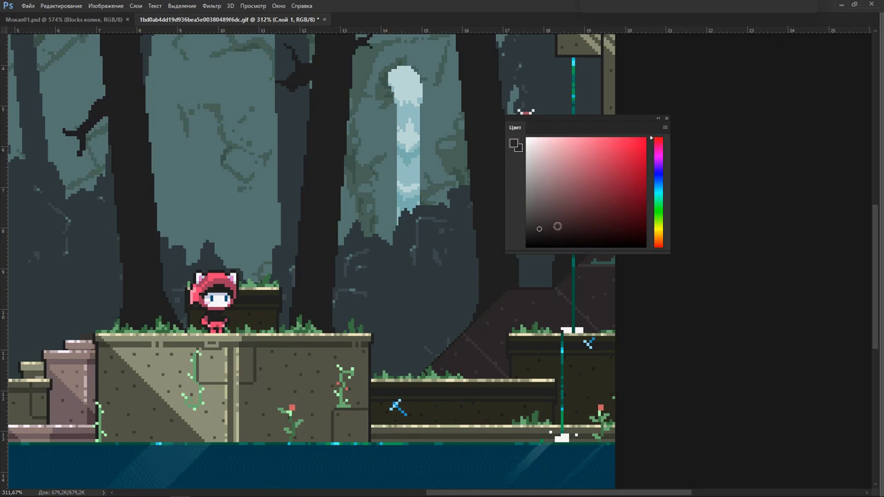
pyautogui.click(322, 284)
# Choose a dark reddish-brown in the Color panel, checking against the mockup's tree grey.
pyautogui.moveTo(651, 171); pyautogui.dragTo(654, 109)
pyautogui.click(541, 229)
pyautogui.hotkey('ctrl', 'Tab')
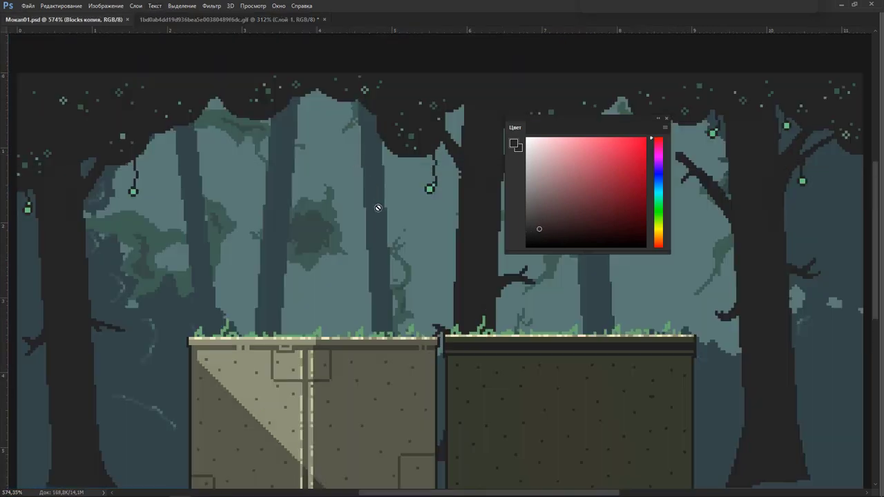
pyautogui.keyDown('alt'); pyautogui.click(55, 376); pyautogui.keyUp('alt')
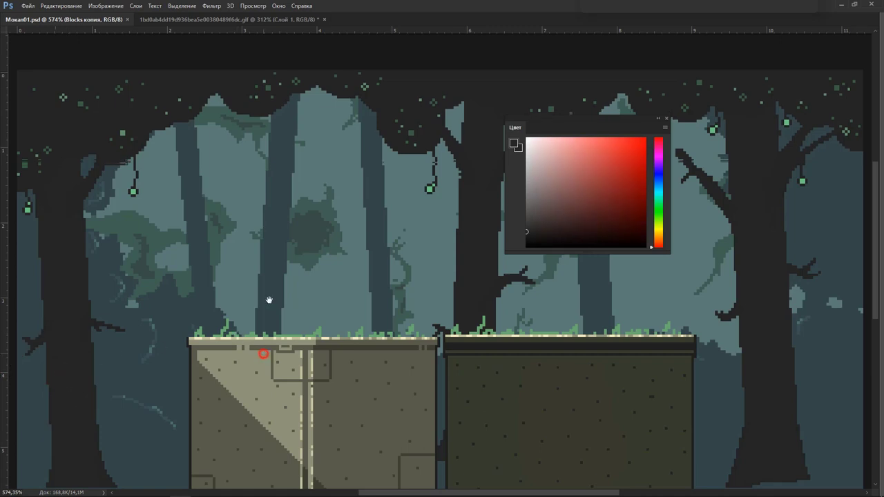
pyautogui.moveTo(262, 355); pyautogui.dragTo(269, 294)
pyautogui.moveTo(657, 156); pyautogui.dragTo(648, 119)
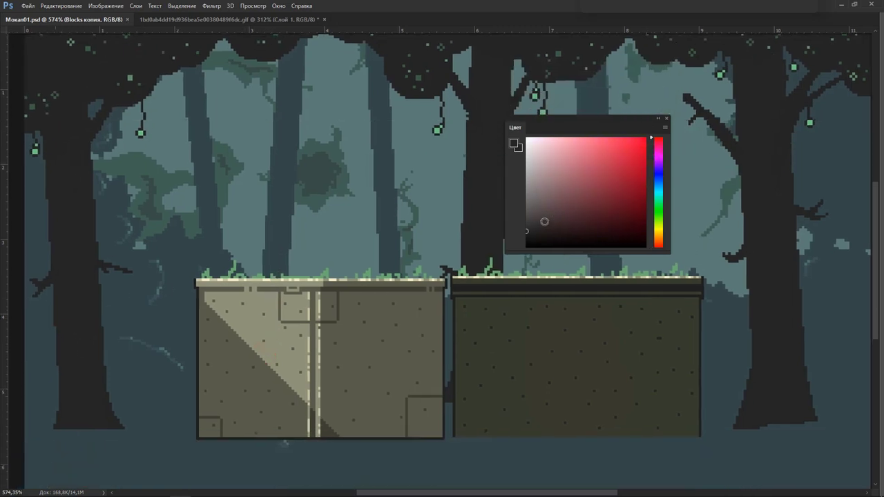
pyautogui.click(545, 222)
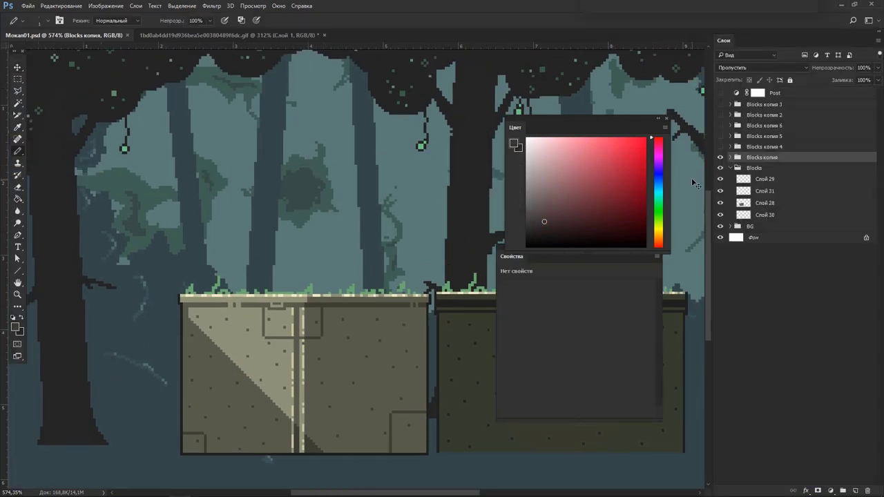
# Create Слой 34 and put it in a new group named 'Задний блок'.
pyautogui.hotkey('ctrl', 'shift', 'n')
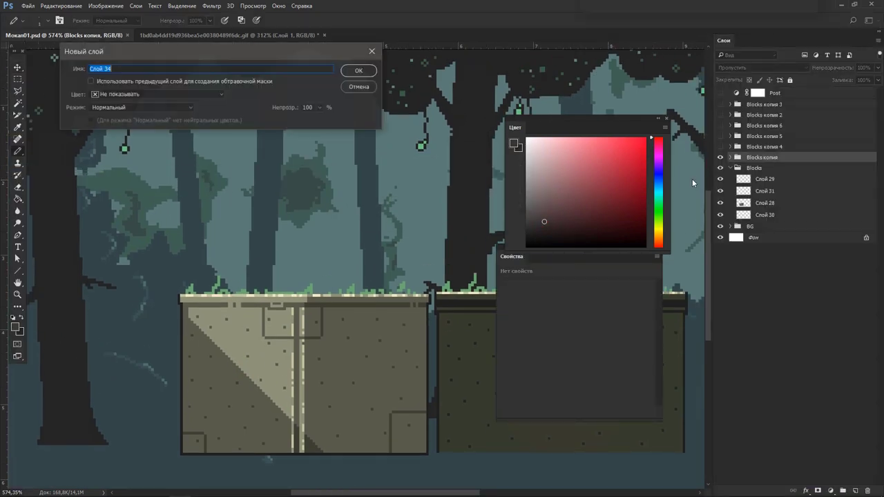
pyautogui.press('Return')
pyautogui.hotkey('ctrl', 'g')
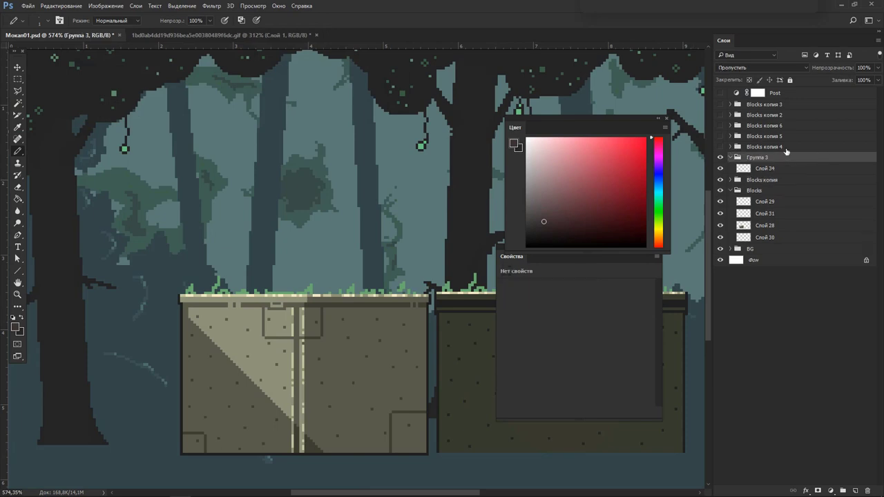
pyautogui.doubleClick(760, 157)
pyautogui.write('Задний блок')
pyautogui.press('Return')
# Close the Color and Properties panels and pan the reference GIF to its left side.
pyautogui.hotkey('ctrl', 'Tab')
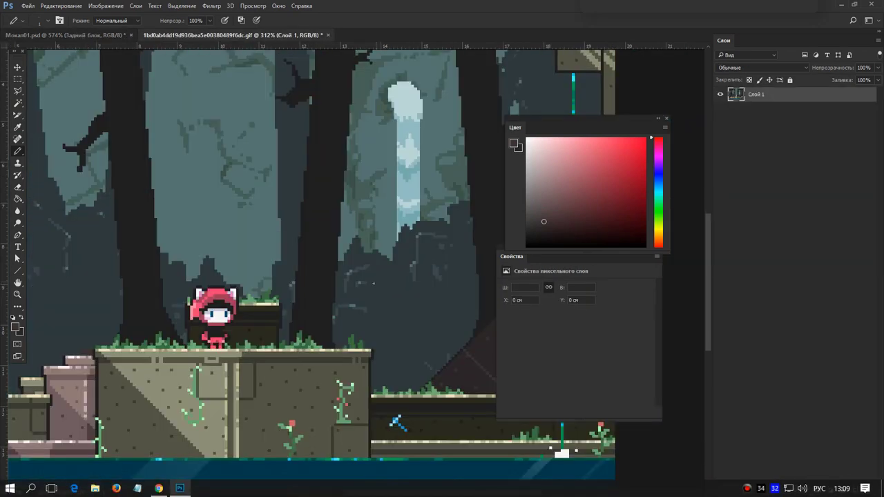
pyautogui.press('F6')
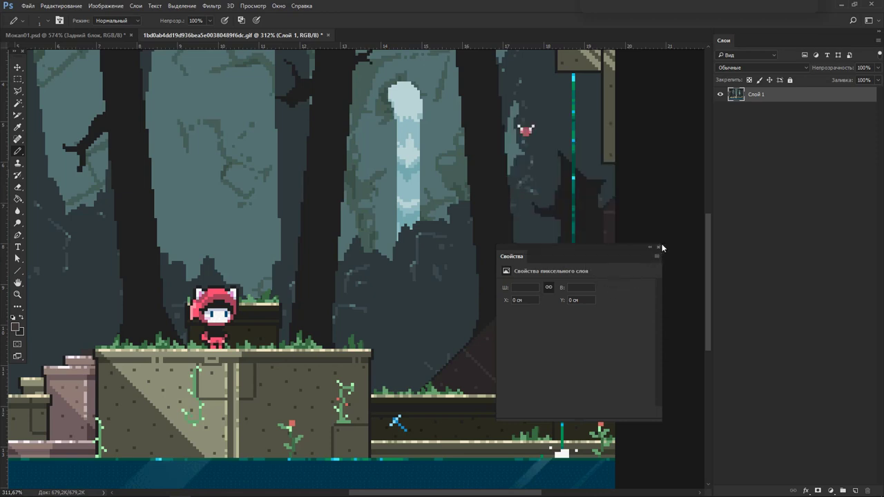
pyautogui.click(658, 247)
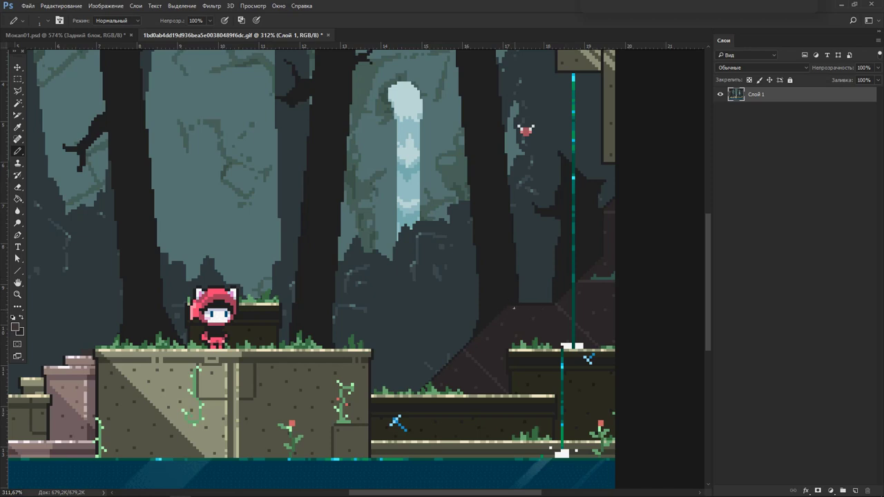
pyautogui.moveTo(341, 349); pyautogui.dragTo(442, 331)
pyautogui.moveTo(172, 313)
pyautogui.mouseDown()
pyautogui.moveTo(310, 284)
pyautogui.moveTo(324, 318)
pyautogui.mouseUp()
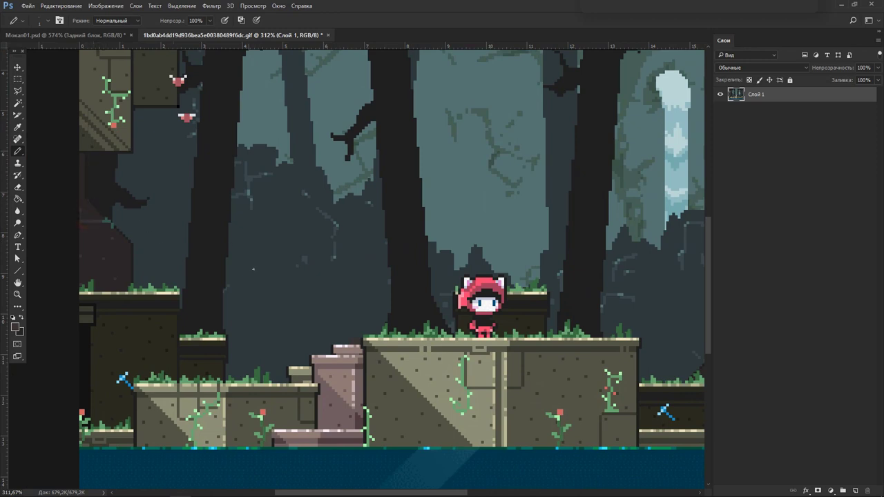
# Sample the waterfall's light teal and draw test lightning strokes.
pyautogui.keyDown('alt'); pyautogui.click(440, 163); pyautogui.keyUp('alt')
pyautogui.keyDown('alt'); pyautogui.click(669, 130); pyautogui.keyUp('alt')
pyautogui.moveTo(257, 321)
pyautogui.mouseDown()
pyautogui.moveTo(256, 285)
pyautogui.moveTo(282, 255)
pyautogui.moveTo(281, 168)
pyautogui.mouseUp()
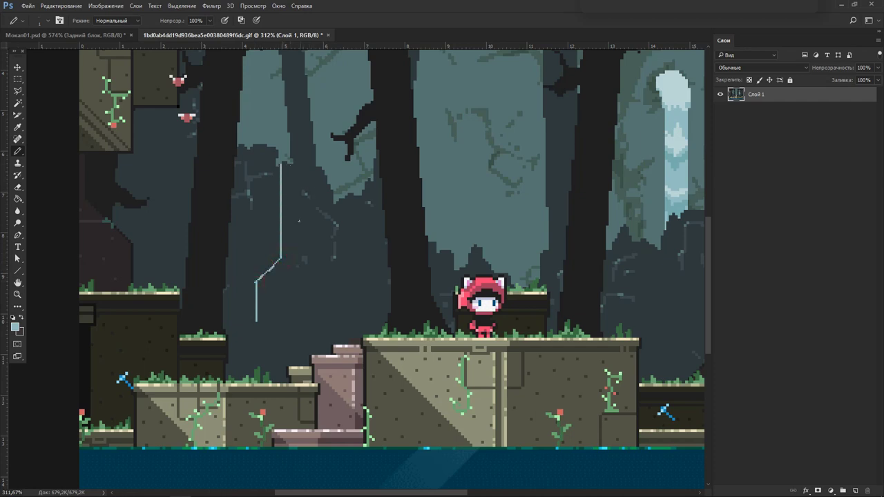
pyautogui.hotkey('ctrl', 'z')
pyautogui.moveTo(282, 257)
pyautogui.mouseDown()
pyautogui.moveTo(281, 217)
pyautogui.moveTo(398, 166)
pyautogui.mouseUp()
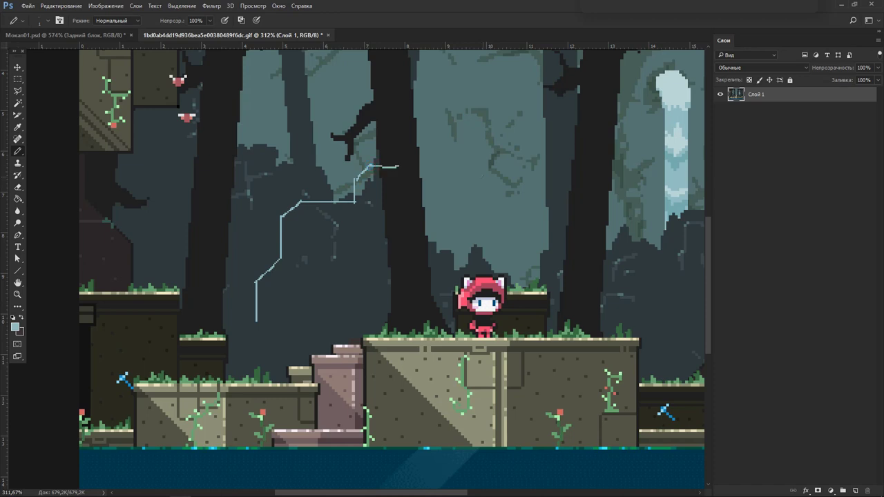
# Undo the light teal test strokes and return to the Мокап01.psd mockup.
pyautogui.press('Tab')
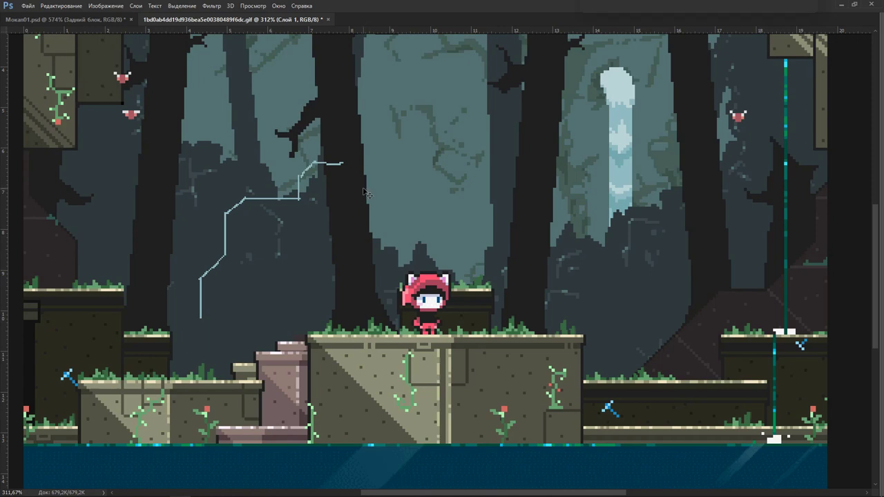
pyautogui.press('Delete')
pyautogui.hotkey('ctrl', 'z')
pyautogui.hotkey('ctrl', 'alt', 'z')
pyautogui.hotkey('ctrl', 'alt', 'z')
pyautogui.hotkey('ctrl', 'alt', 'z')
pyautogui.hotkey('ctrl', 'alt', 'z')
pyautogui.hotkey('ctrl', 'alt', 'z')
pyautogui.hotkey('ctrl', 'alt', 'z')
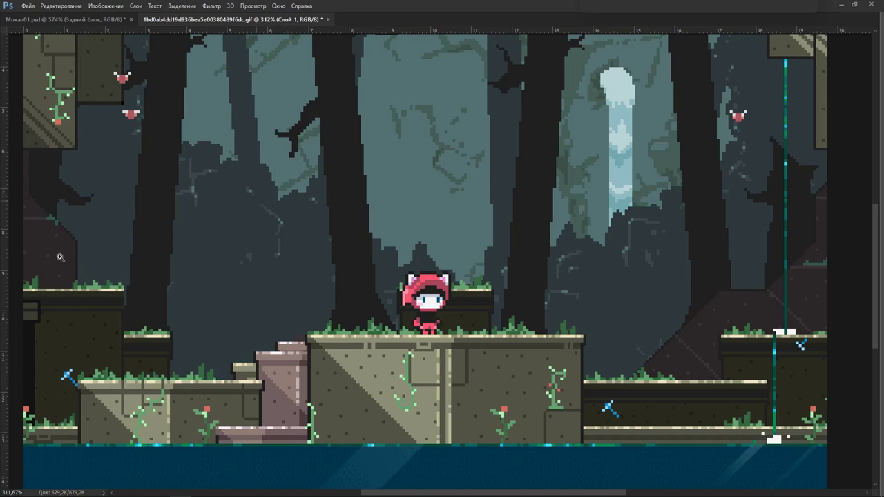
pyautogui.click(53, 270)
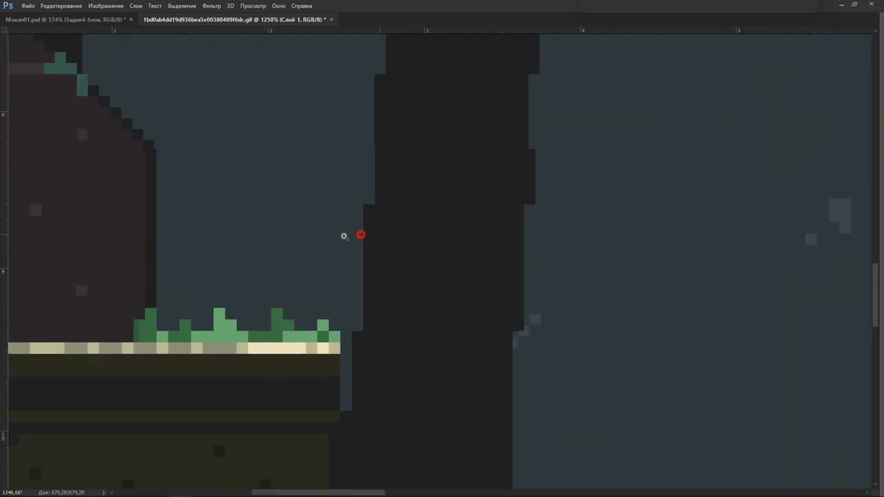
pyautogui.hotkey('ctrl', 'Tab')
# On Слой 34, pencil the left and top stepped edges of the back-block outline.
pyautogui.press('Tab')
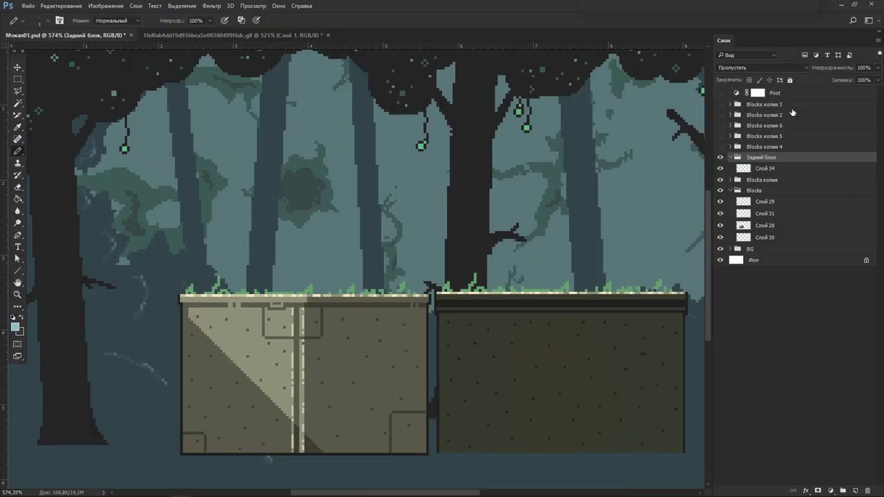
pyautogui.click(764, 168)
pyautogui.press('Tab')
pyautogui.moveTo(137, 413); pyautogui.dragTo(138, 286)
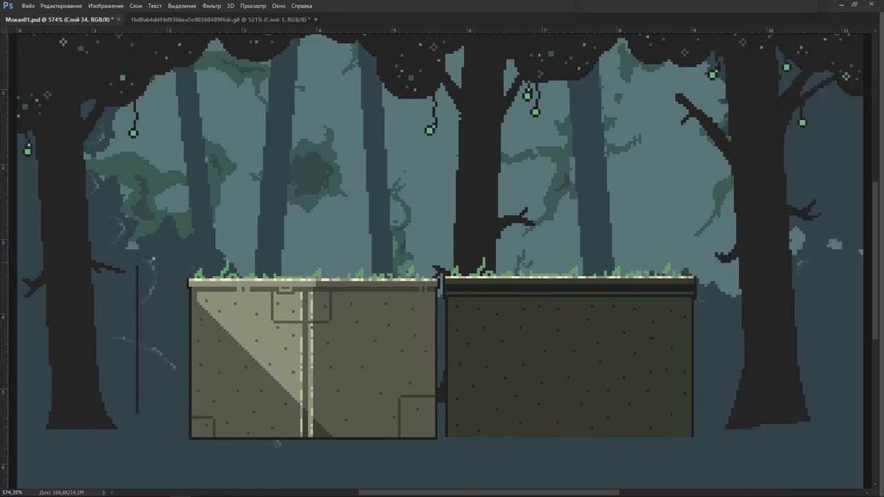
pyautogui.keyDown('ctrl'); pyautogui.click(140, 249); pyautogui.keyUp('ctrl')
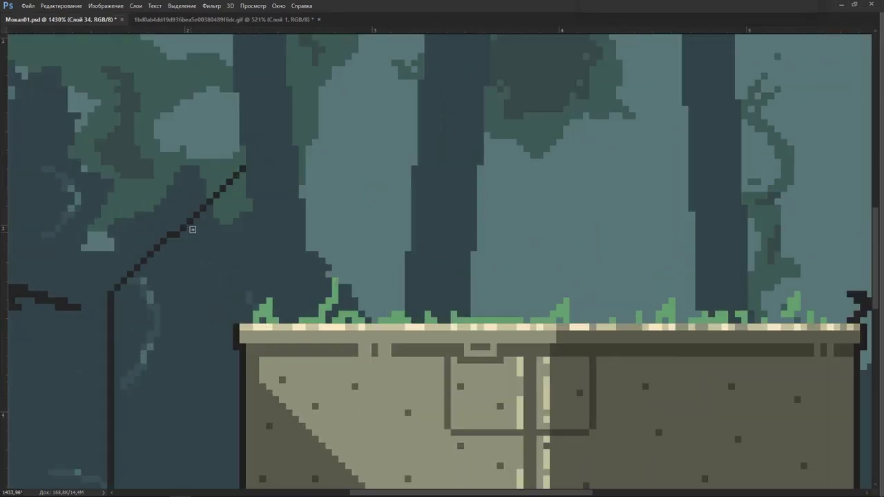
pyautogui.scroll(-2, 268, 134)
pyautogui.keyDown('shift'); pyautogui.click(484, 144); pyautogui.keyUp('shift')
pyautogui.keyDown('shift'); pyautogui.click(446, 240); pyautogui.keyUp('shift')
pyautogui.keyDown('shift'); pyautogui.click(483, 168); pyautogui.keyUp('shift')
pyautogui.keyDown('shift'); pyautogui.click(608, 165); pyautogui.keyUp('shift')
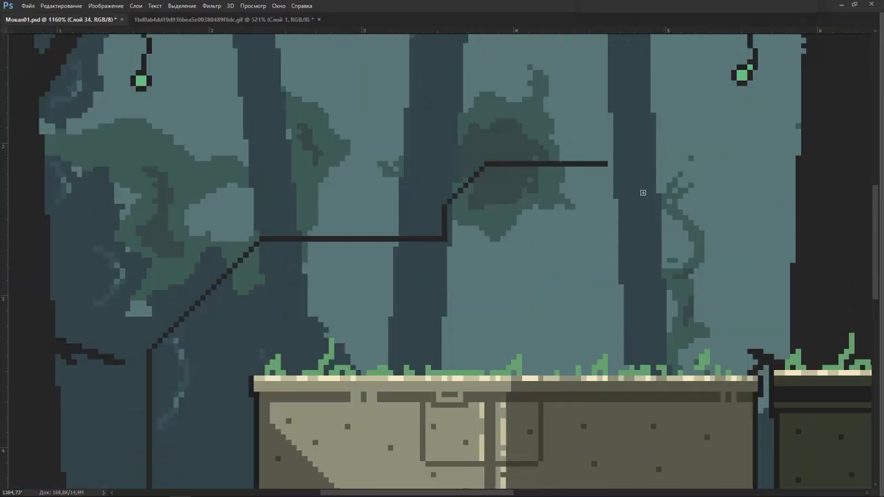
# Continue the outline down the right side and close it along the bottom.
pyautogui.moveTo(608, 164)
pyautogui.mouseDown()
pyautogui.moveTo(639, 196)
pyautogui.moveTo(643, 242)
pyautogui.moveTo(503, 194)
pyautogui.mouseUp()
pyautogui.keyDown('shift'); pyautogui.click(580, 270); pyautogui.keyUp('shift')
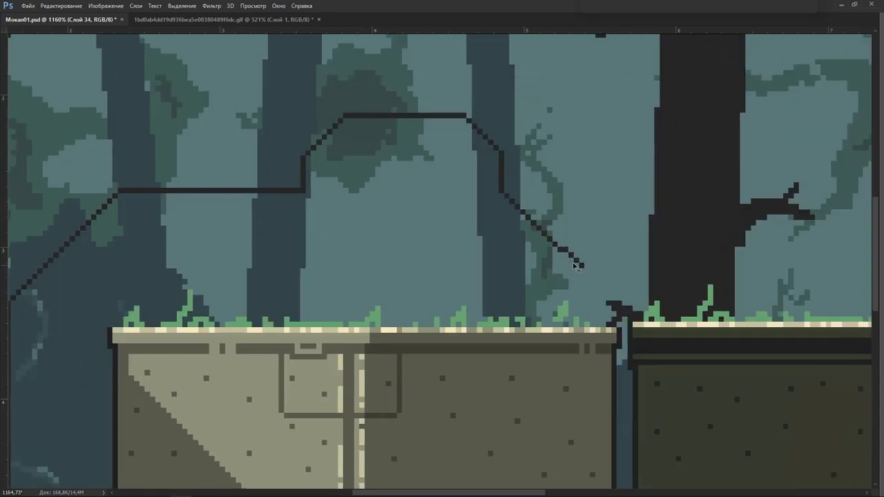
pyautogui.keyDown('shift'); pyautogui.click(580, 483); pyautogui.keyUp('shift')
pyautogui.scroll(-2, 491, 379)
pyautogui.moveTo(691, 373); pyautogui.dragTo(652, 363)
pyautogui.keyDown('shift'); pyautogui.click(652, 363); pyautogui.keyUp('shift')
pyautogui.keyDown('shift'); pyautogui.click(651, 421); pyautogui.keyUp('shift')
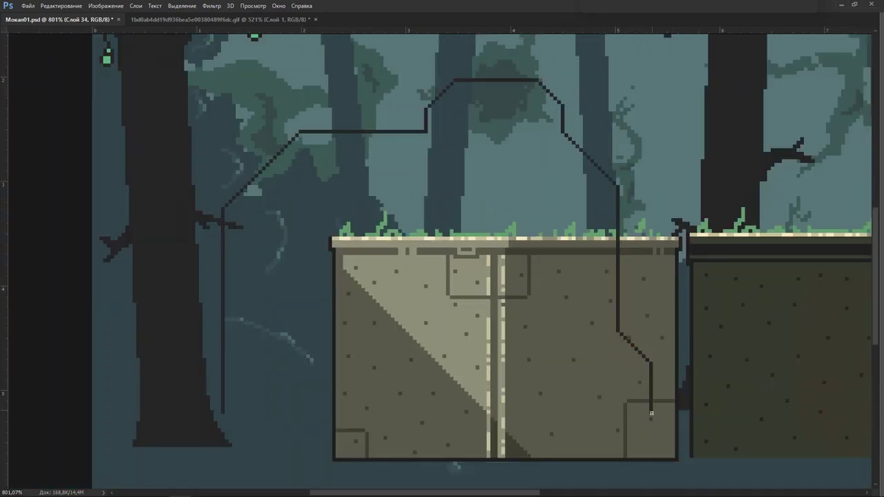
pyautogui.keyDown('shift'); pyautogui.click(222, 421); pyautogui.keyUp('shift')
# Shift the outline about 100 px right and add a lower left step.
pyautogui.moveTo(210, 203); pyautogui.dragTo(279, 204)
pyautogui.moveTo(252, 423); pyautogui.dragTo(265, 331)
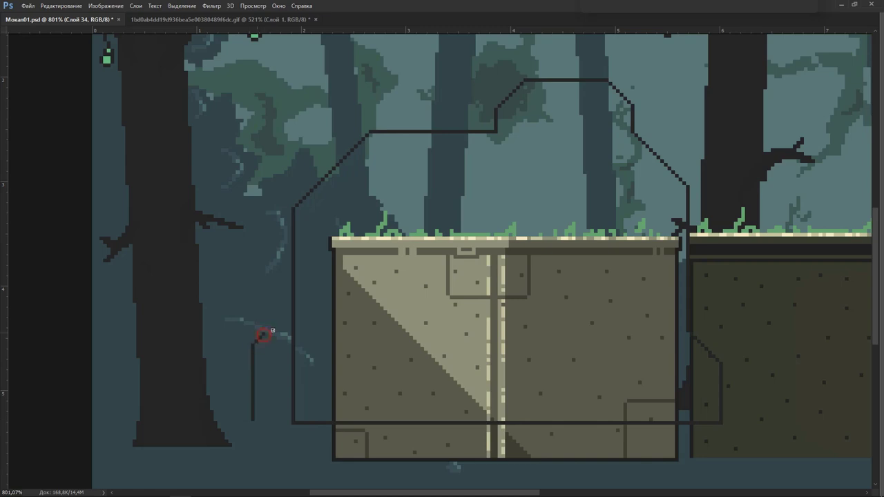
pyautogui.keyDown('shift'); pyautogui.click(292, 330); pyautogui.keyUp('shift')
pyautogui.click(252, 423)
pyautogui.keyDown('shift'); pyautogui.click(291, 422); pyautogui.keyUp('shift')
# Fill the stepped back-block silhouette solid dark brown.
pyautogui.press('Tab')
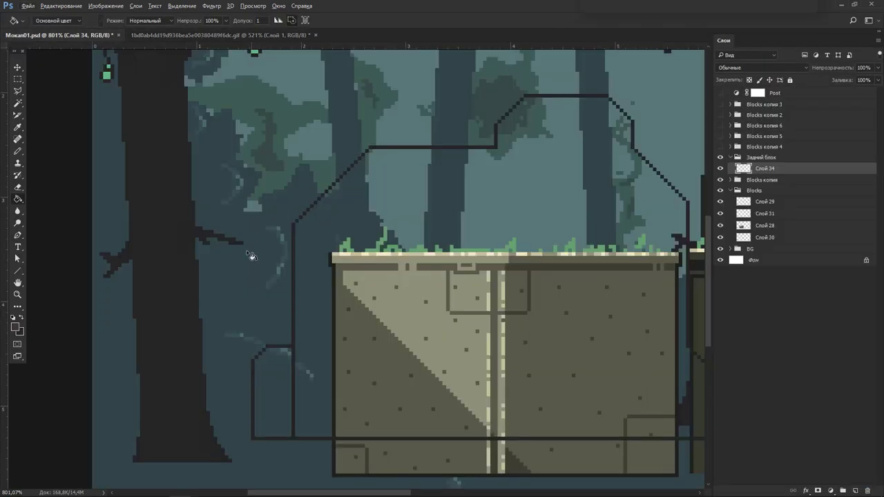
pyautogui.click(352, 253)
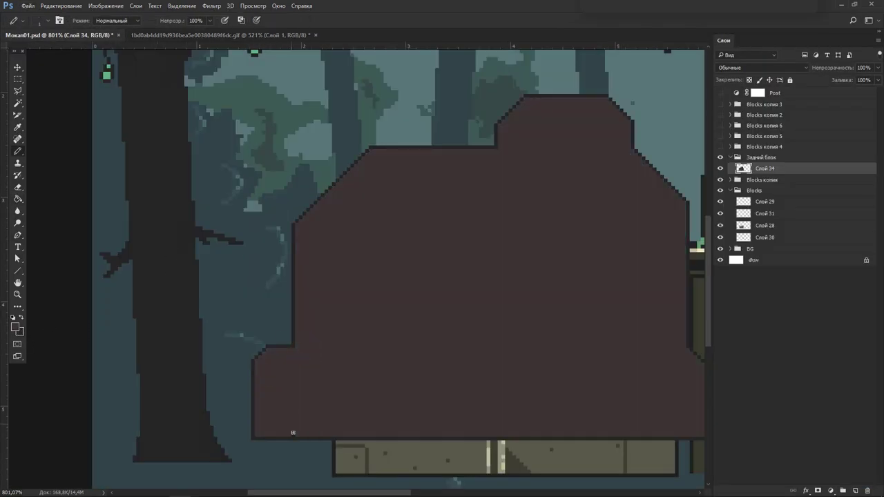
pyautogui.hotkey('ctrl', 'Tab')
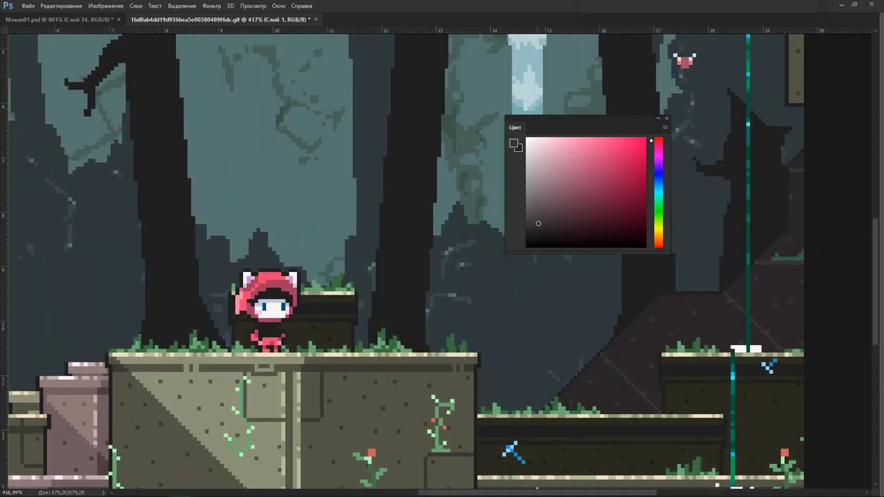
# Sample the silhouette's dark brown and add a new layer, Слой 35.
pyautogui.moveTo(442, 277); pyautogui.dragTo(429, 289)
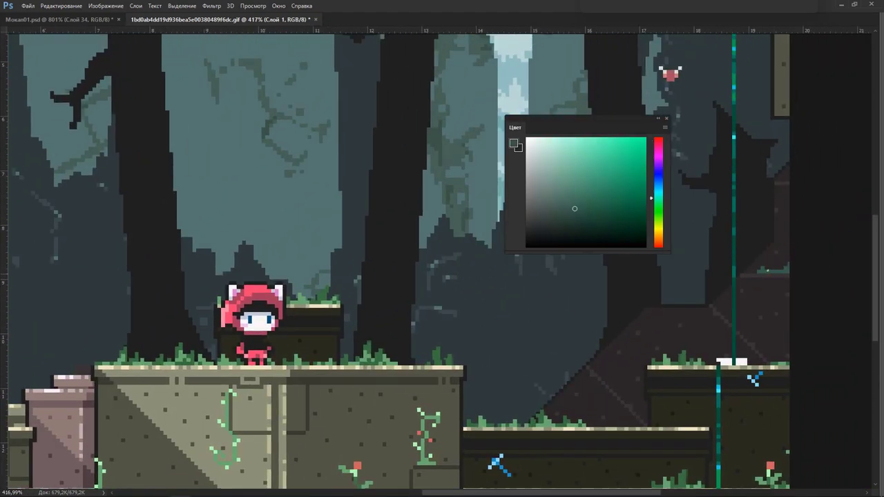
pyautogui.scroll(-3, 442, 262)
pyautogui.hotkey('ctrl', 'Tab')
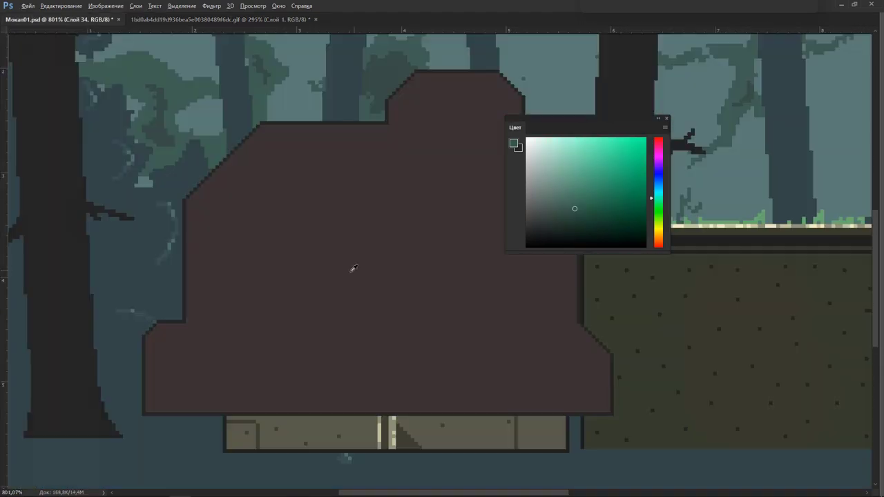
pyautogui.keyDown('alt'); pyautogui.click(280, 205); pyautogui.keyUp('alt')
pyautogui.hotkey('ctrl', 'shift', 'n')
pyautogui.press('Return')
pyautogui.press('Tab')
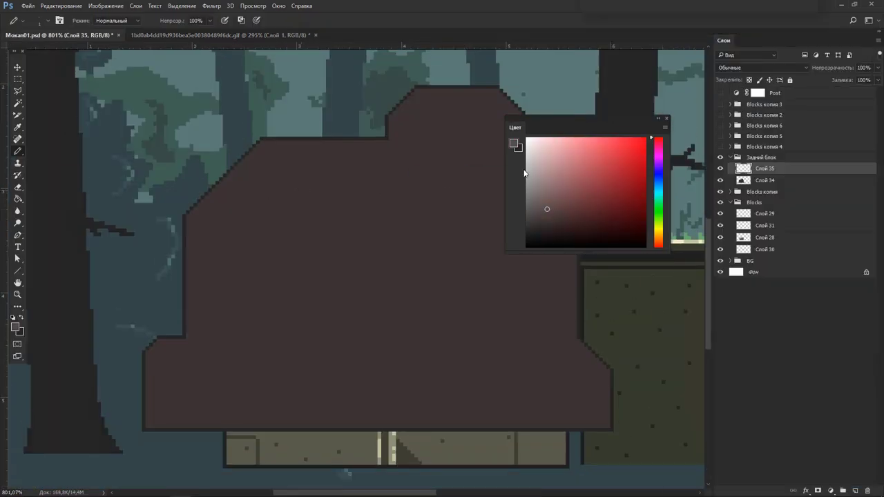
# Draw a short diagonal Pencil highlight across the brown silhouette in a darker colour.
pyautogui.moveTo(273, 216); pyautogui.dragTo(386, 291)
pyautogui.hotkey('ctrl', 'z')
pyautogui.keyDown('alt'); pyautogui.click(331, 233); pyautogui.keyUp('alt')
pyautogui.press('F6')
pyautogui.press('F6')
pyautogui.moveTo(262, 241); pyautogui.dragTo(288, 280)
# Sample highlight colours from the reference level's rock, then the silhouette brown.
pyautogui.hotkey('ctrl', 'Tab')
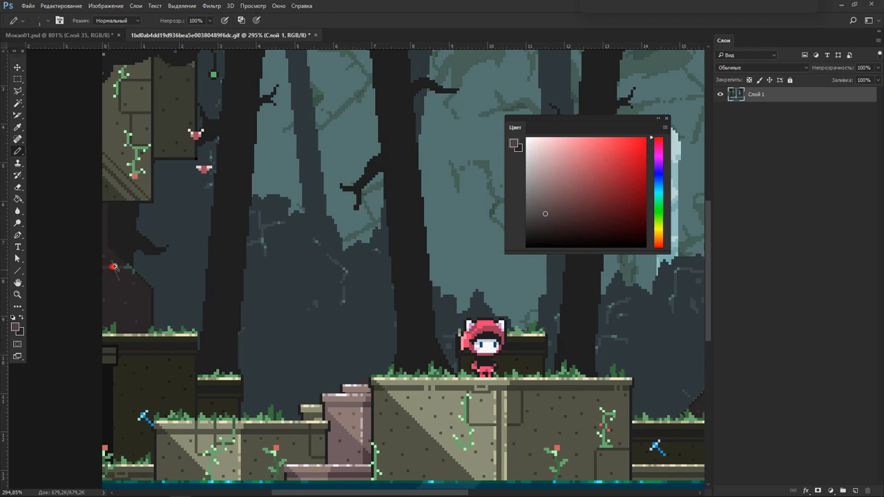
pyautogui.moveTo(111, 262)
pyautogui.mouseDown()
pyautogui.moveTo(178, 257)
pyautogui.moveTo(148, 269)
pyautogui.mouseUp()
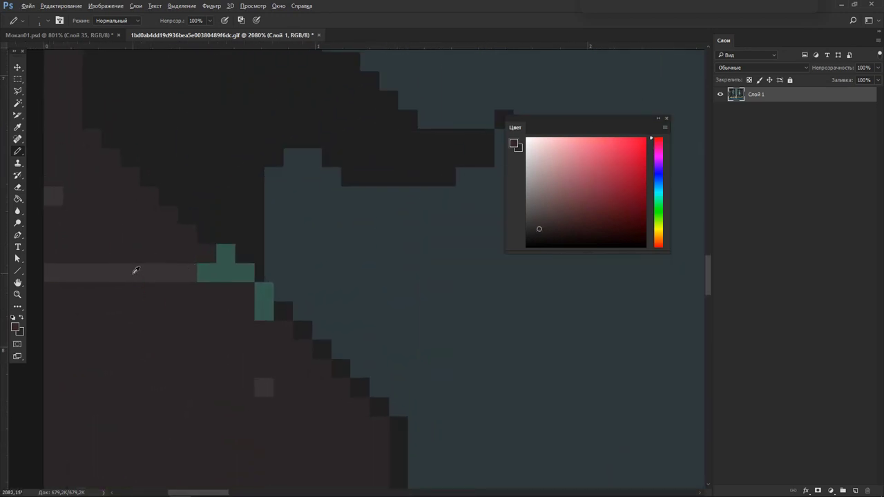
pyautogui.keyDown('alt'); pyautogui.click(136, 270); pyautogui.keyUp('alt')
pyautogui.keyDown('alt'); pyautogui.click(127, 294); pyautogui.keyUp('alt')
pyautogui.keyDown('alt'); pyautogui.click(136, 270); pyautogui.keyUp('alt')
pyautogui.hotkey('ctrl', 'Tab')
pyautogui.keyDown('alt'); pyautogui.click(206, 275); pyautogui.keyUp('alt')
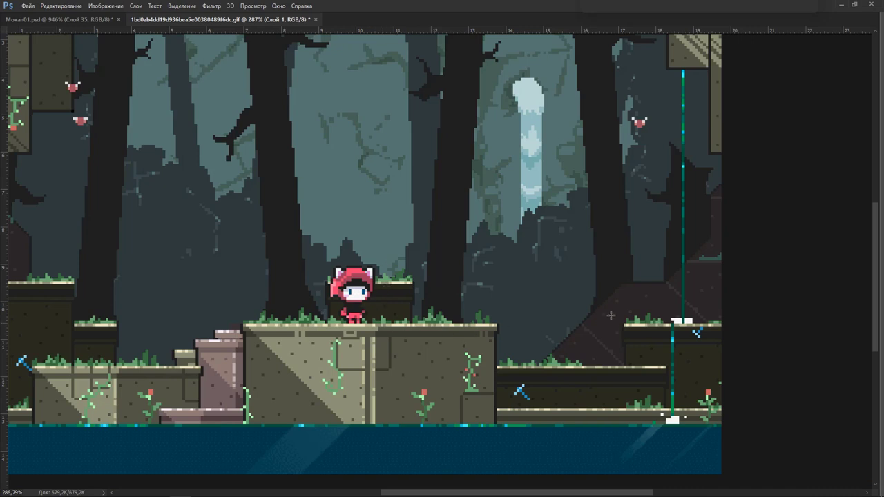
# Bring a reference selection across, then flip the stripes horizontally and shift them left.
pyautogui.moveTo(575, 304); pyautogui.dragTo(623, 362)
pyautogui.moveTo(622, 343); pyautogui.dragTo(398, 339)
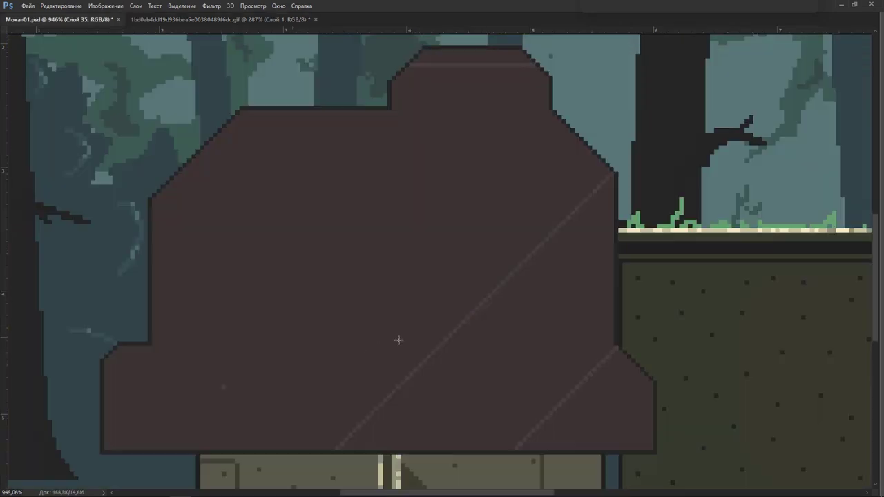
pyautogui.moveTo(645, 149); pyautogui.dragTo(313, 454)
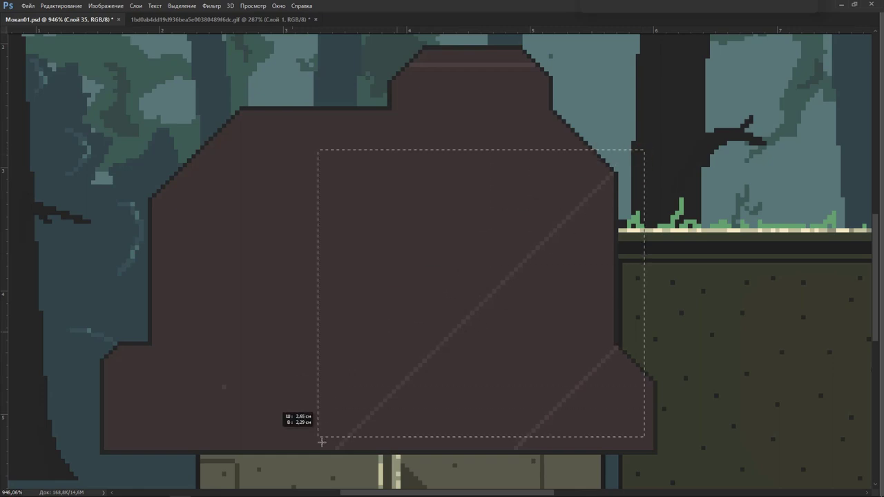
pyautogui.click(61, 5)
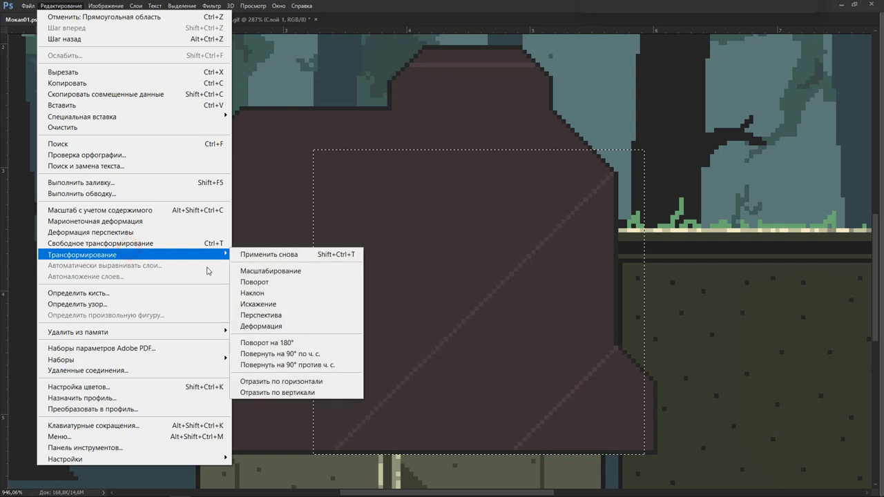
pyautogui.click(308, 381)
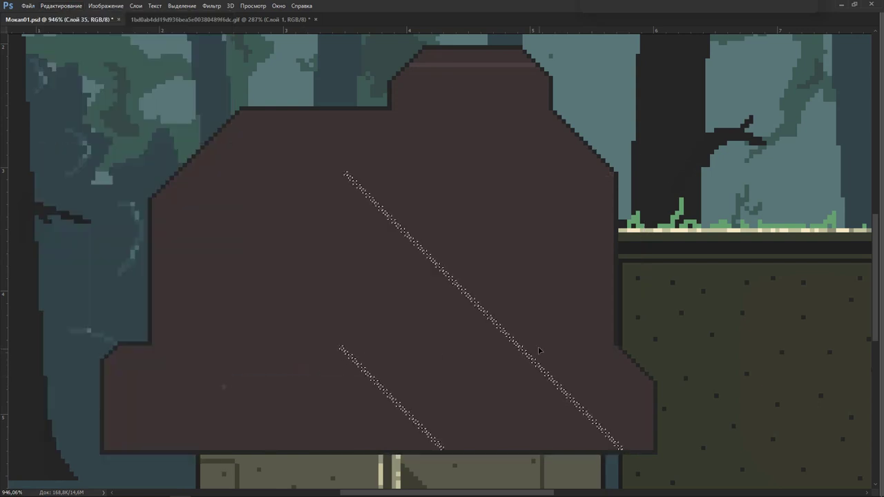
pyautogui.moveTo(540, 366)
pyautogui.mouseDown()
pyautogui.moveTo(371, 368)
pyautogui.moveTo(390, 359)
pyautogui.mouseUp()
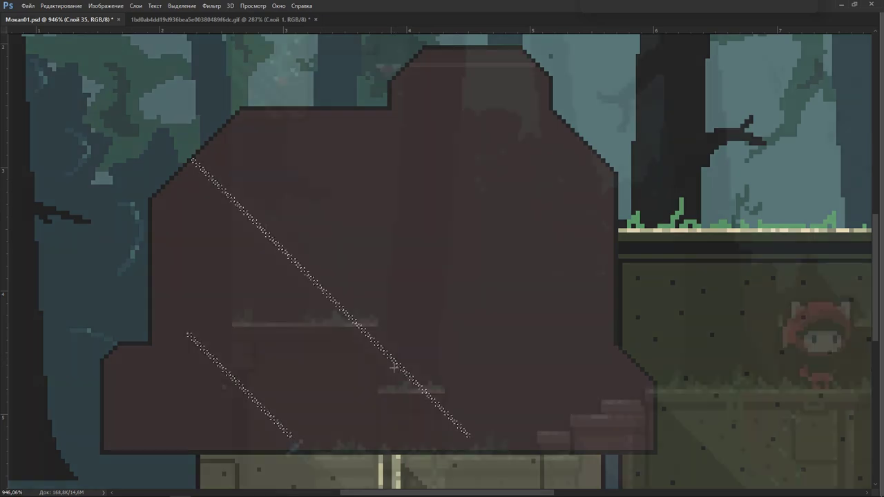
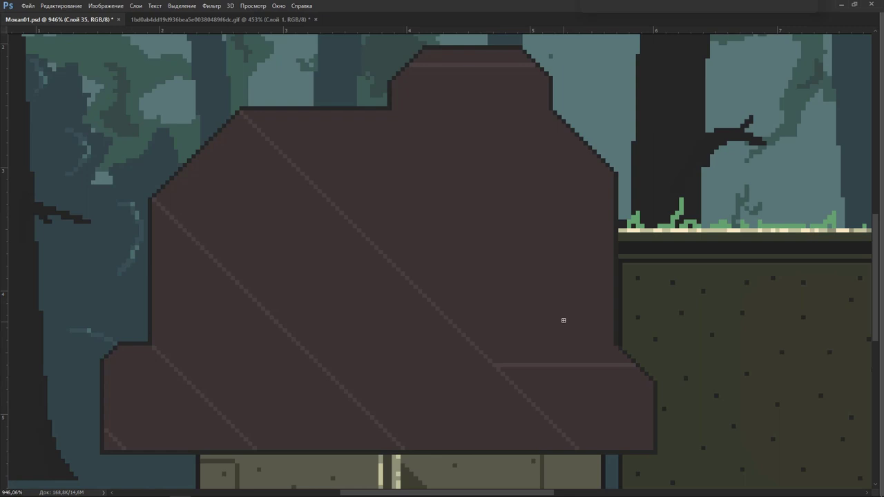
# Make Слой 34 the active layer and marquee-select the top block of the rock.
pyautogui.moveTo(446, 184); pyautogui.dragTo(367, 207)
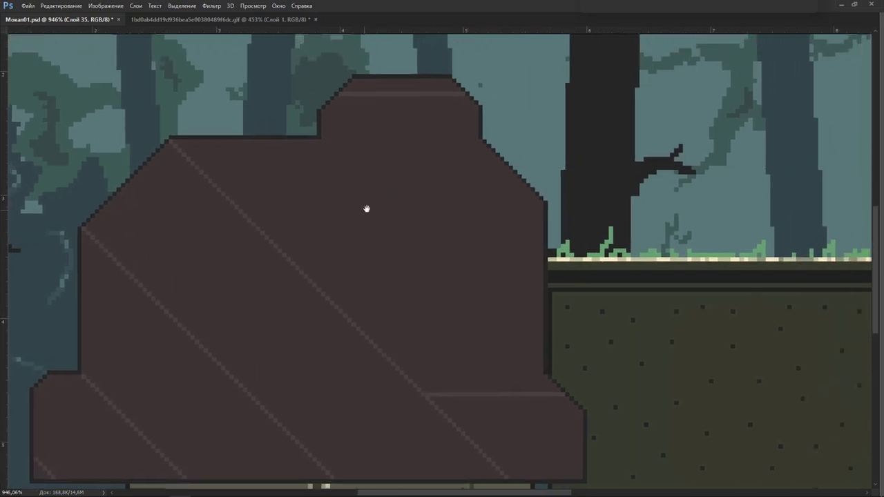
pyautogui.scroll(-2, 393, 191)
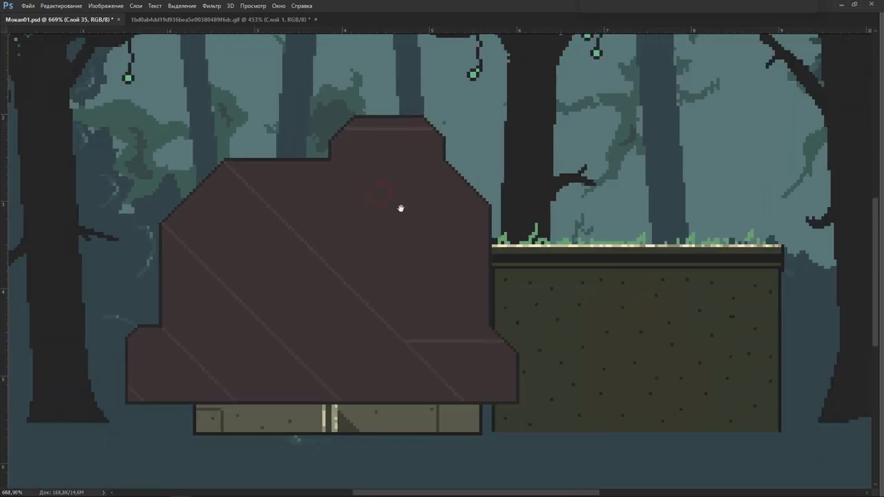
pyautogui.press('Tab')
pyautogui.click(743, 181)
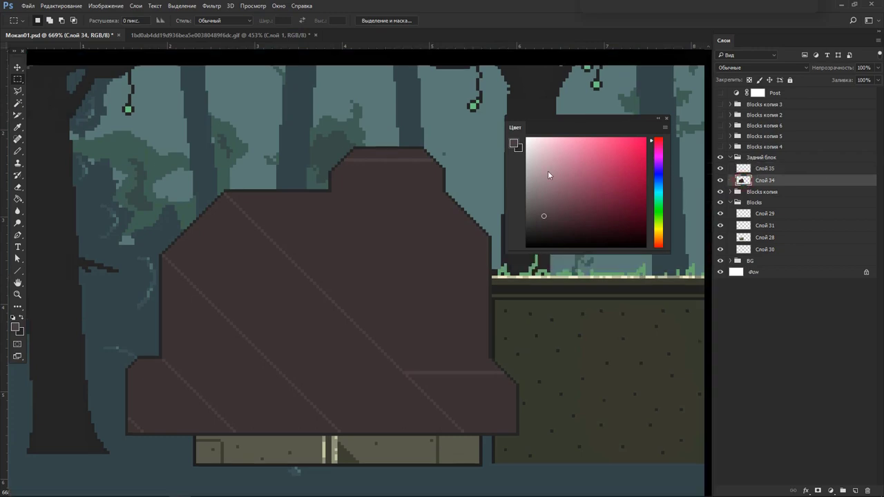
pyautogui.press('Tab')
pyautogui.moveTo(525, 92)
pyautogui.mouseDown()
pyautogui.moveTo(353, 198)
pyautogui.moveTo(329, 228)
pyautogui.moveTo(634, 181)
pyautogui.mouseUp()
pyautogui.scroll(3, 634, 180)
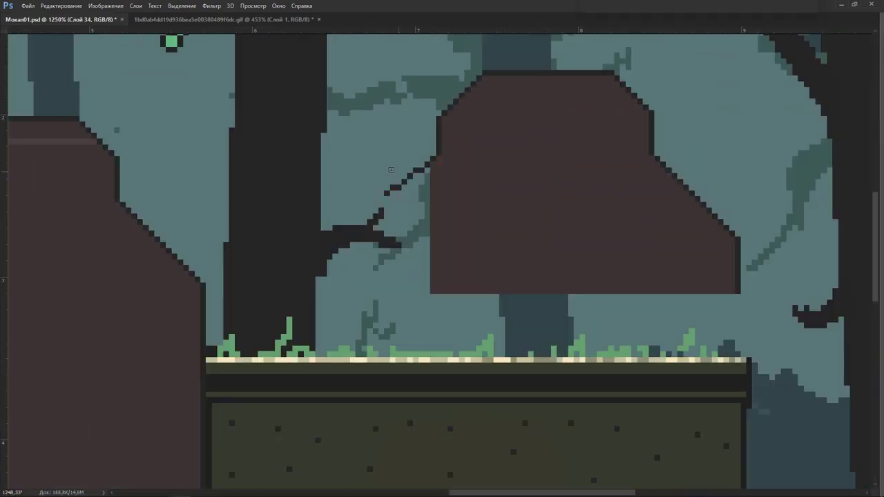
# Extend the rock left and right with stepped diagonal outlines and fill both extensions brown.
pyautogui.moveTo(435, 157)
pyautogui.mouseDown()
pyautogui.moveTo(391, 197)
pyautogui.moveTo(391, 290)
pyautogui.moveTo(738, 291)
pyautogui.mouseUp()
pyautogui.click(413, 235)
pyautogui.scroll(1, 498, 207)
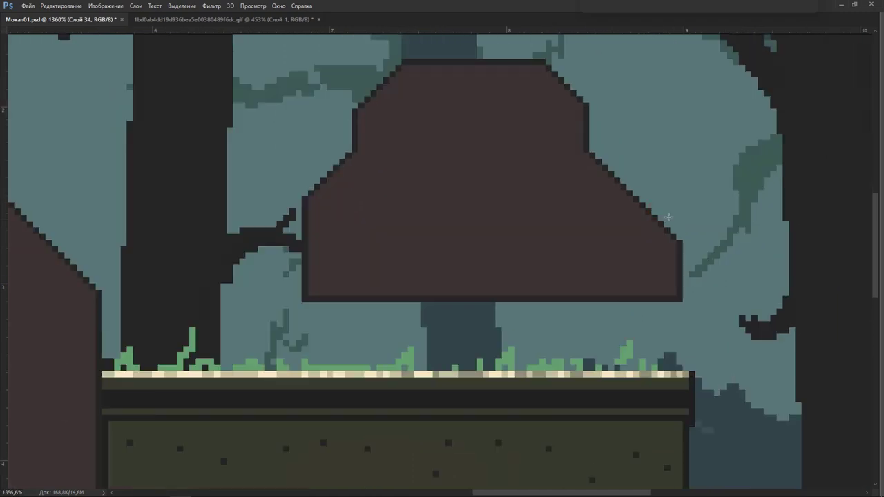
pyautogui.moveTo(677, 200); pyautogui.dragTo(740, 300)
pyautogui.moveTo(634, 199); pyautogui.dragTo(702, 198)
pyautogui.click(641, 293)
pyautogui.scroll(-3, 642, 294)
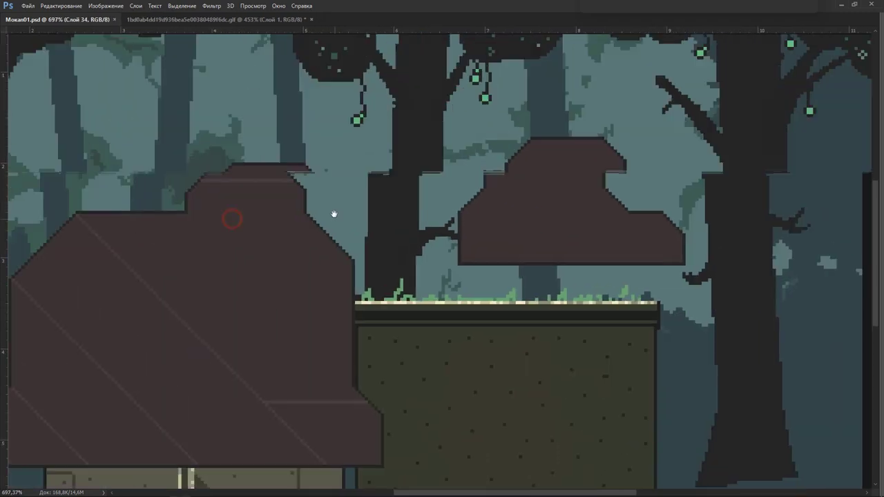
pyautogui.press('Tab')
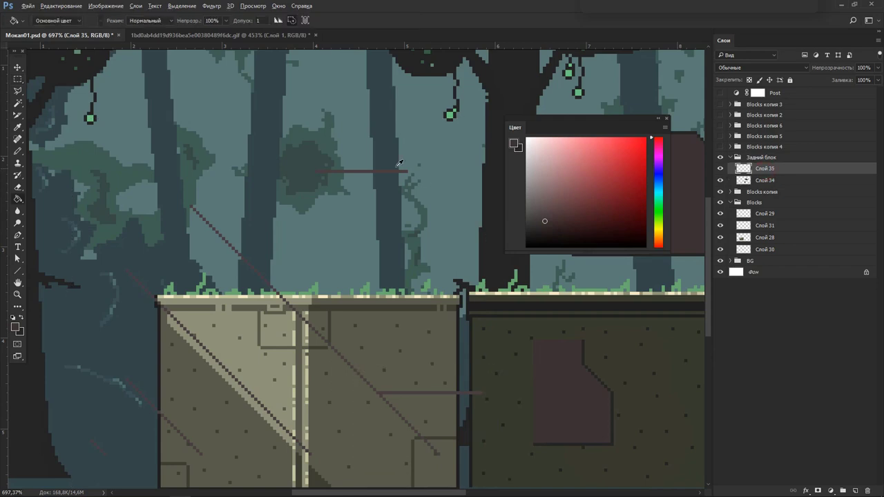
# Move the brown shape up out of the block and outline it with dark pencil strokes.
pyautogui.press('Tab')
pyautogui.moveTo(563, 326); pyautogui.dragTo(405, 135)
pyautogui.scroll(2, 405, 135)
pyautogui.hotkey('ctrl', 'd')
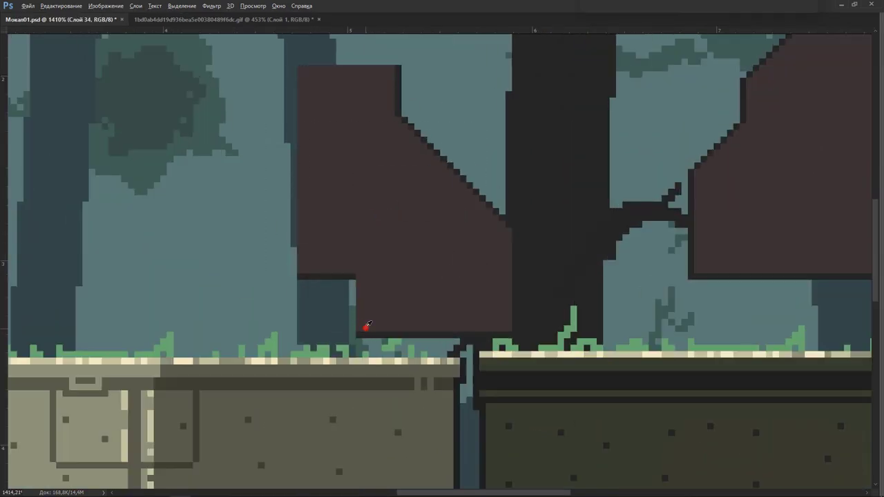
pyautogui.moveTo(357, 333)
pyautogui.mouseDown()
pyautogui.moveTo(290, 333)
pyautogui.moveTo(290, 67)
pyautogui.mouseUp()
pyautogui.scroll(3, 291, 207)
pyautogui.scroll(2, 323, 134)
pyautogui.moveTo(314, 166)
pyautogui.mouseDown()
pyautogui.moveTo(314, 119)
pyautogui.moveTo(273, 73)
pyautogui.moveTo(215, 86)
pyautogui.mouseUp()
pyautogui.moveTo(214, 86); pyautogui.dragTo(214, 259)
pyautogui.scroll(-2, 238, 314)
pyautogui.scroll(-3, 238, 314)
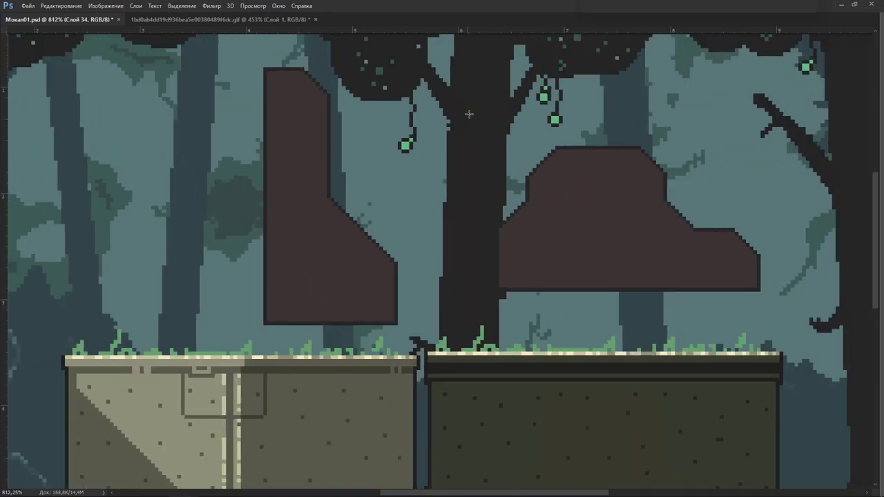
# Place the right brown shape beside the other and draw a steep 45° diagonal line.
pyautogui.moveTo(693, 244)
pyautogui.mouseDown()
pyautogui.moveTo(723, 205)
pyautogui.moveTo(199, 265)
pyautogui.mouseUp()
pyautogui.scroll(2, 553, 316)
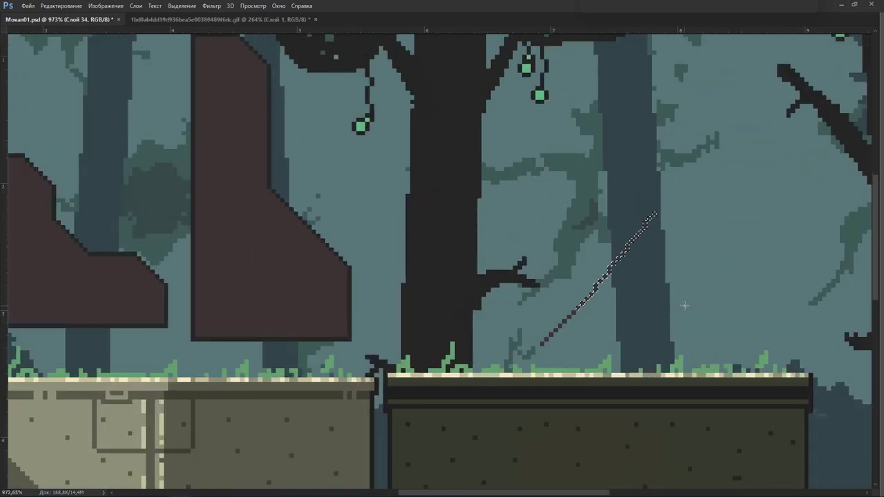
pyautogui.moveTo(552, 317)
pyautogui.mouseDown()
pyautogui.moveTo(668, 215)
pyautogui.moveTo(743, 215)
pyautogui.mouseUp()
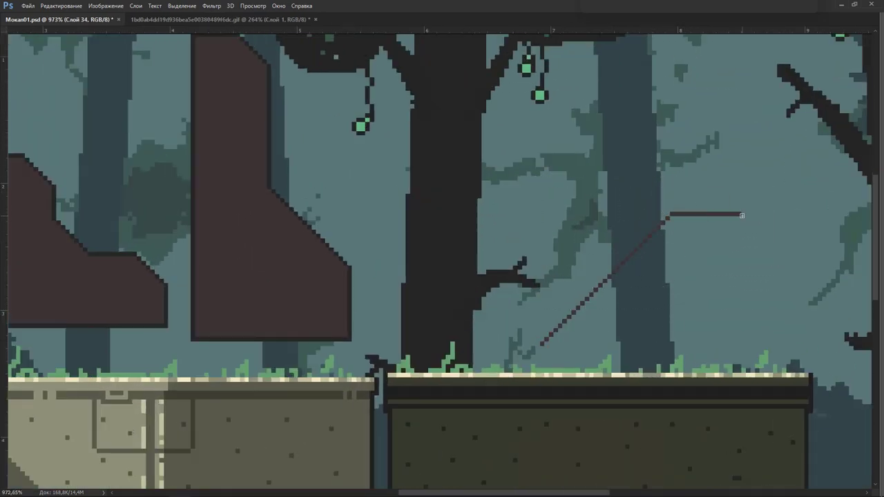
pyautogui.scroll(2, 600, 287)
pyautogui.scroll(-2, 600, 287)
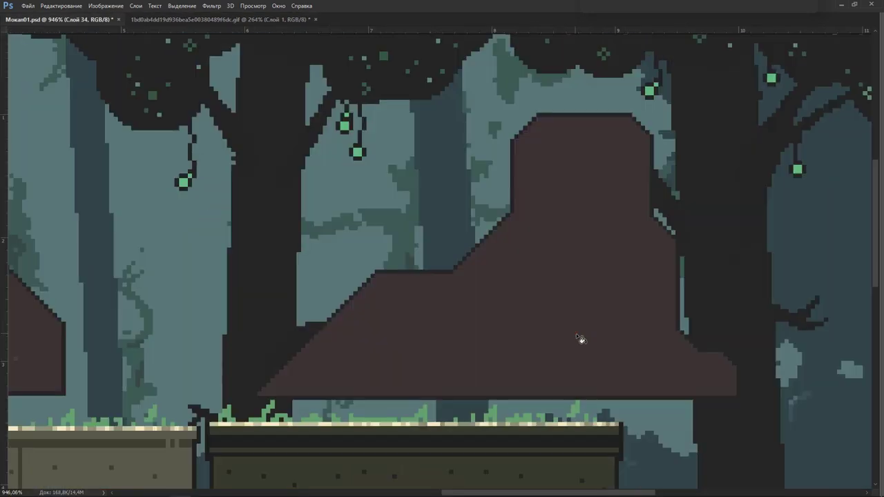
pyautogui.scroll(1, 550, 301)
pyautogui.scroll(3, 550, 302)
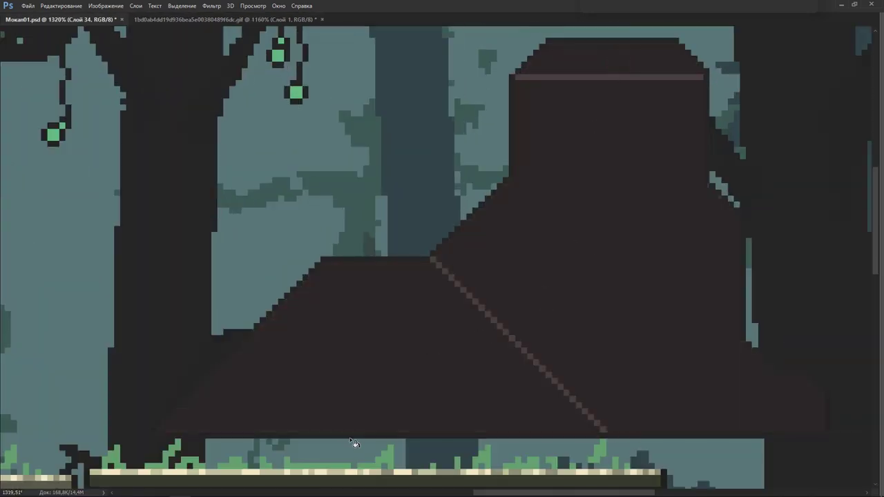
pyautogui.hscroll(2, 550, 301)
pyautogui.moveTo(452, 38); pyautogui.dragTo(613, 43)
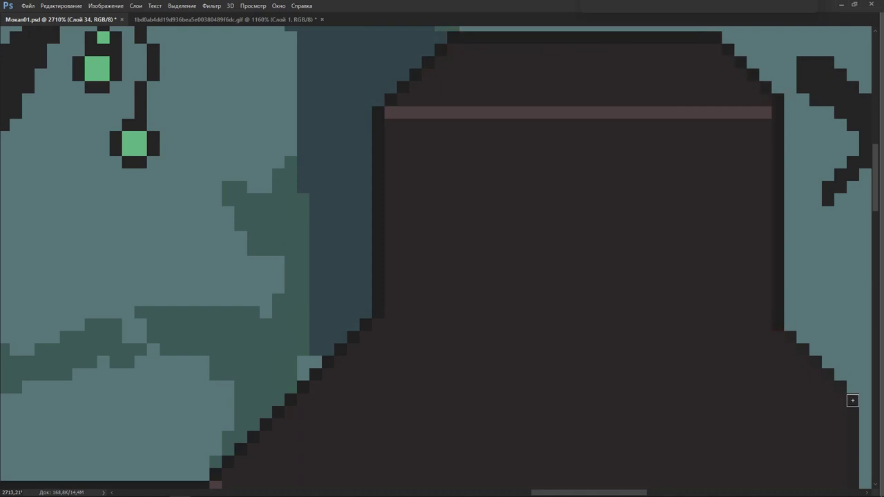
pyautogui.scroll(-5, 852, 401)
pyautogui.scroll(-2, 620, 365)
pyautogui.scroll(-2, 649, 342)
# On a new layer, draw a faint diagonal highlight on the bell's lower left.
pyautogui.hotkey('ctrl', 'shift', 'n')
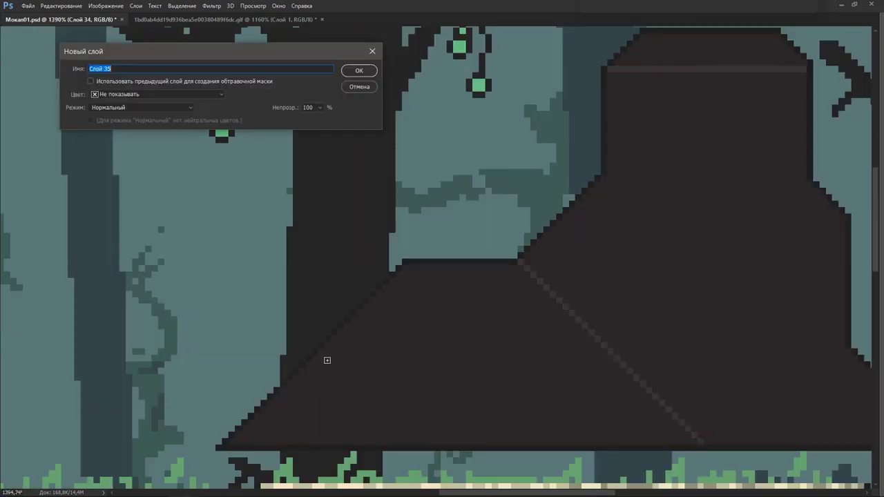
pyautogui.press('Return')
pyautogui.moveTo(322, 353); pyautogui.dragTo(418, 448)
pyautogui.scroll(-2, 423, 429)
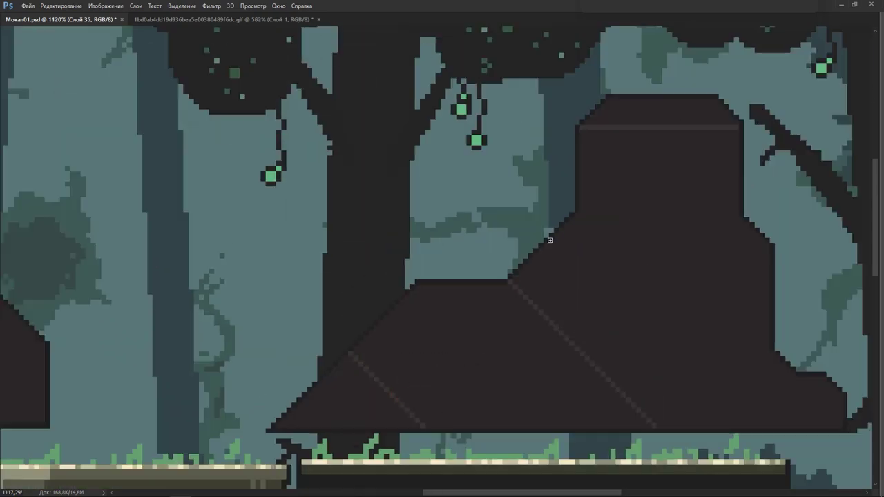
pyautogui.scroll(-1, 608, 277)
pyautogui.scroll(1, 625, 338)
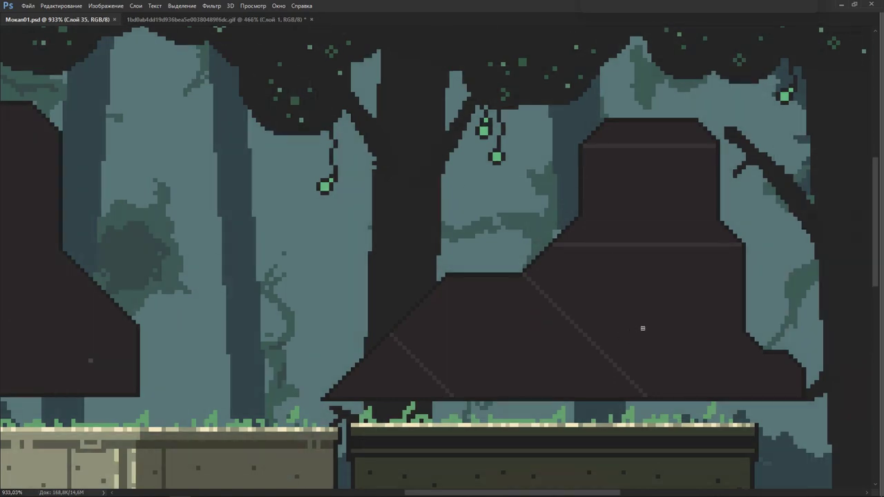
pyautogui.scroll(1, 543, 320)
pyautogui.hotkey('ctrl', 'Tab')
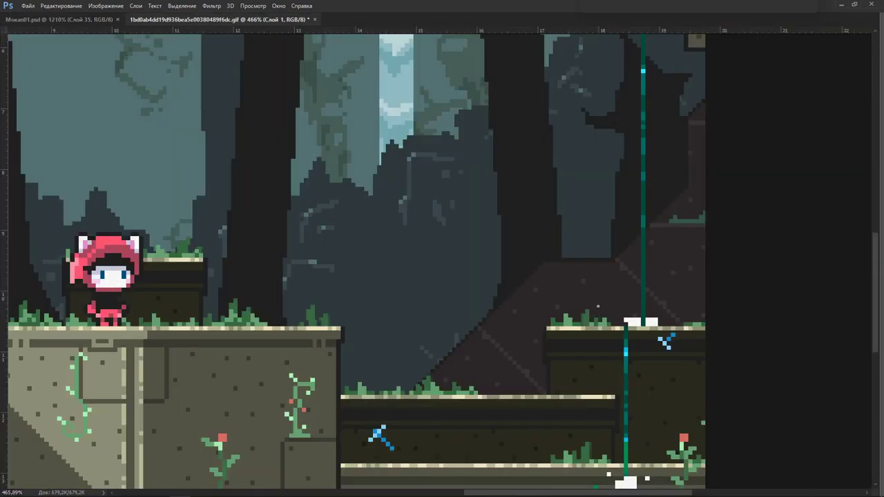
pyautogui.scroll(2, 499, 344)
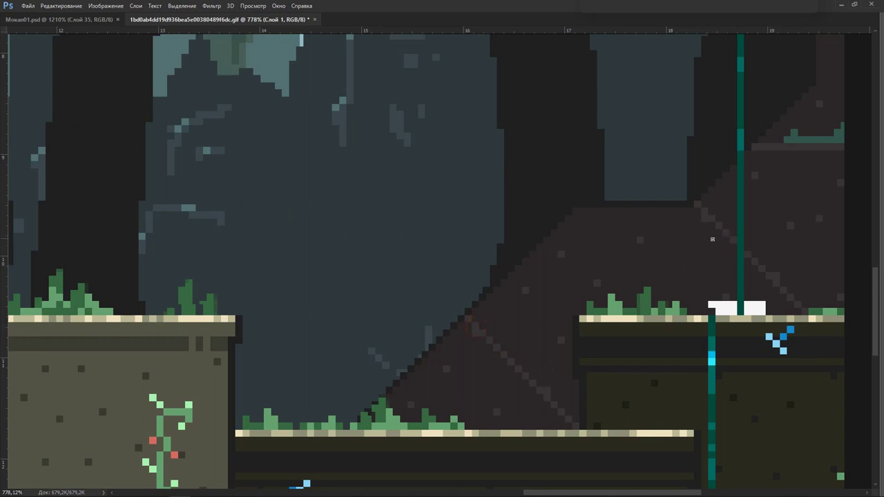
pyautogui.moveTo(762, 267); pyautogui.dragTo(731, 239)
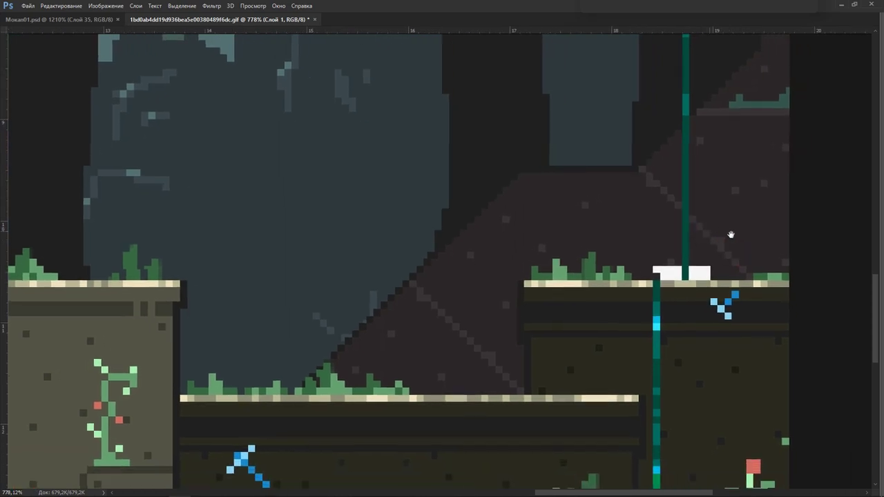
pyautogui.hotkey('ctrl', 'Tab')
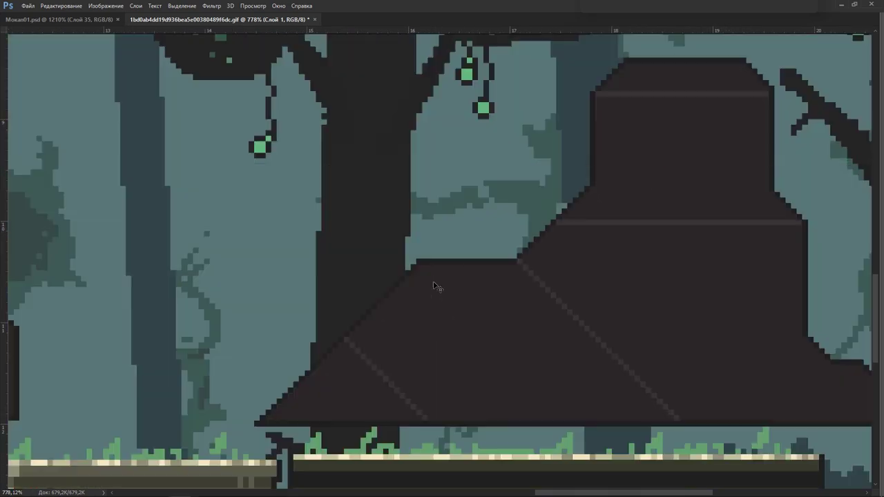
pyautogui.scroll(1, 530, 277)
pyautogui.hotkey('ctrl', 'Tab')
pyautogui.hotkey('ctrl', 'Tab')
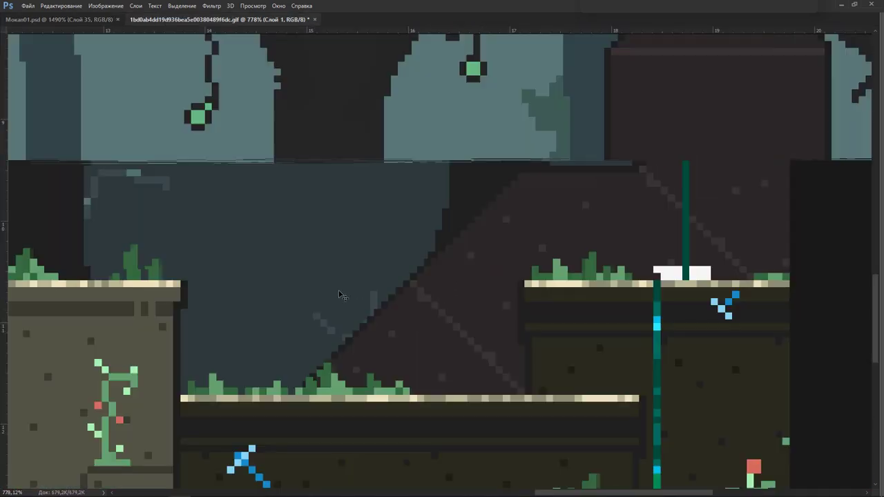
# Back in the mockup, select a run of diagonal pixels and shift them onto the highlight line.
pyautogui.click(310, 365)
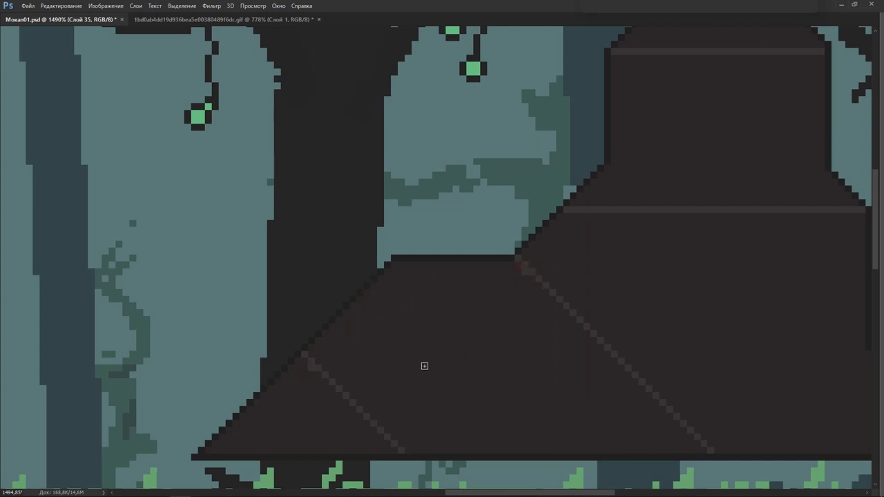
pyautogui.scroll(-2, 415, 401)
pyautogui.scroll(2, 407, 401)
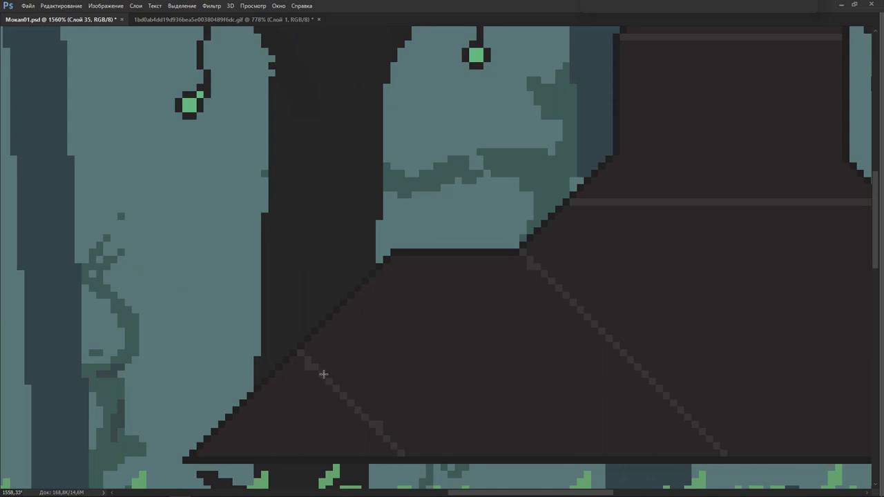
pyautogui.moveTo(323, 374); pyautogui.dragTo(378, 421)
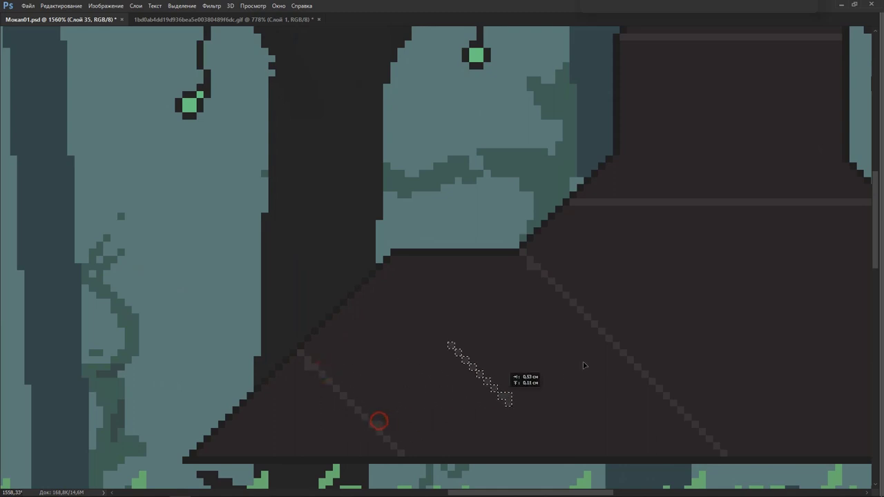
pyautogui.moveTo(584, 365); pyautogui.dragTo(657, 304)
pyautogui.hotkey('ctrl', 'd')
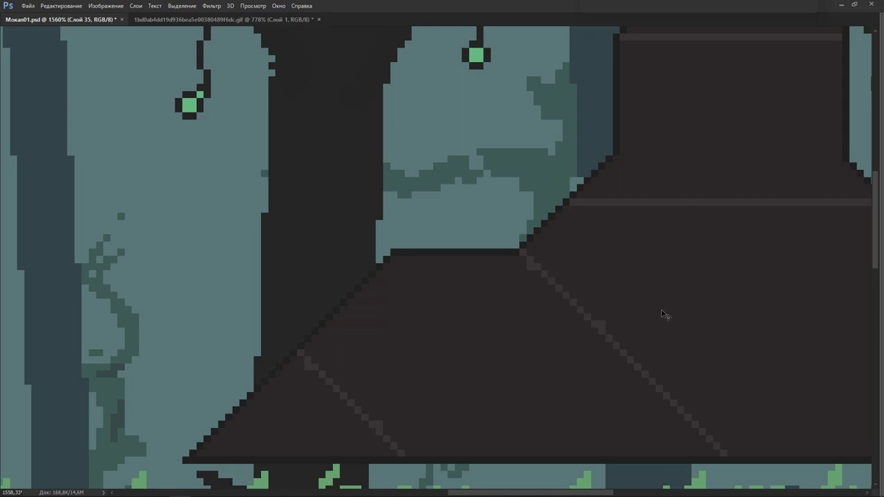
pyautogui.hotkey('ctrl', 'z')
pyautogui.moveTo(599, 323)
pyautogui.mouseDown()
pyautogui.moveTo(695, 400)
pyautogui.moveTo(678, 387)
pyautogui.moveTo(665, 391)
pyautogui.mouseUp()
# Paint missing pixels into the diagonal roof line to close the gaps.
pyautogui.click(664, 353)
pyautogui.moveTo(664, 354); pyautogui.dragTo(673, 352)
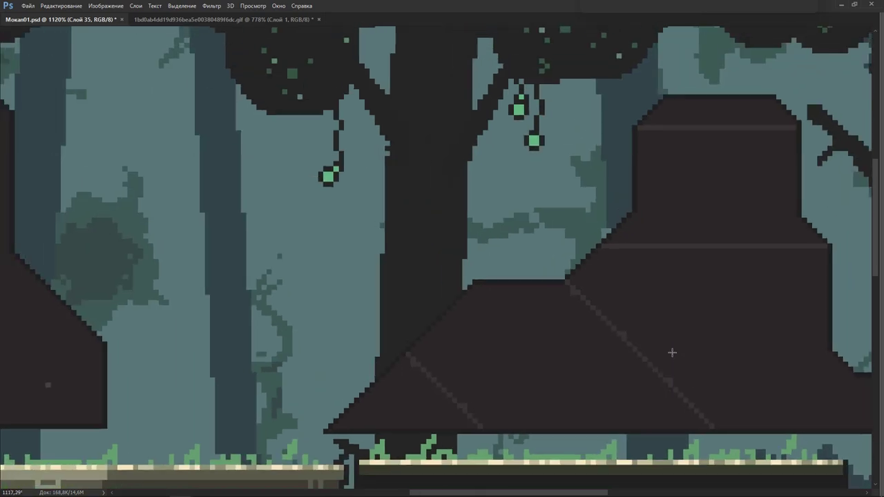
pyautogui.scroll(3, 692, 380)
pyautogui.click(669, 392)
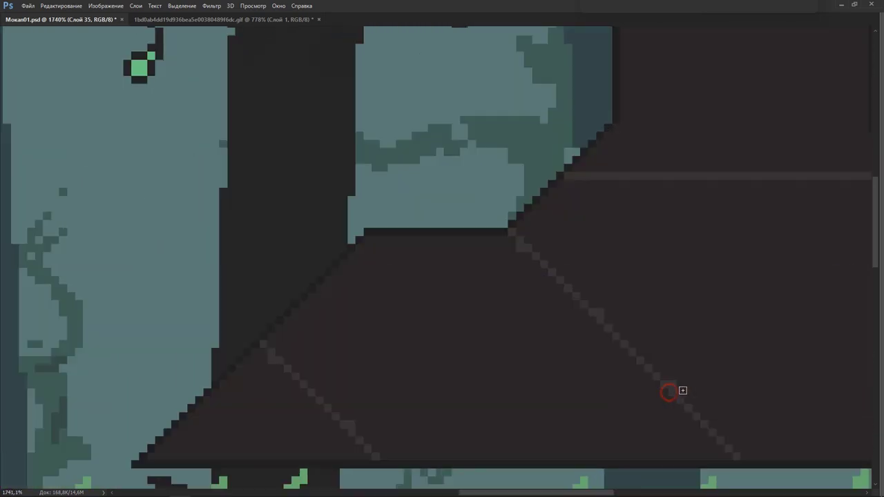
pyautogui.click(673, 382)
pyautogui.moveTo(695, 339); pyautogui.dragTo(693, 345)
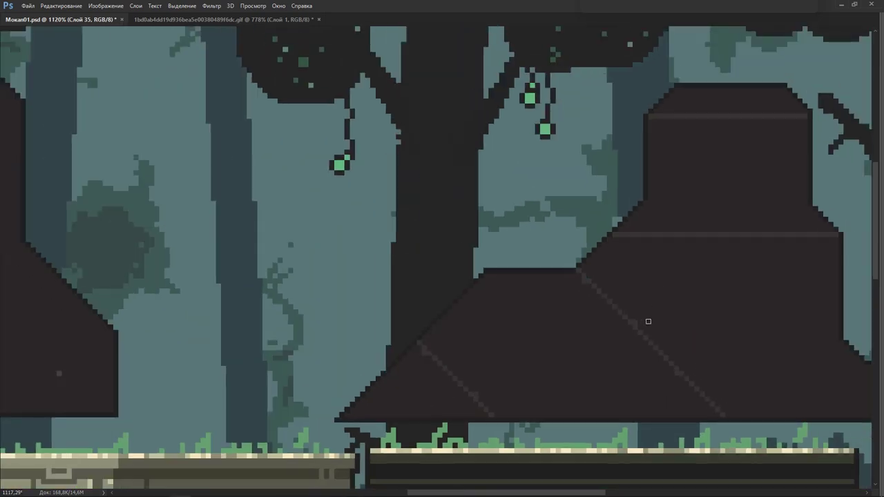
pyautogui.moveTo(619, 302); pyautogui.dragTo(571, 297)
pyautogui.press('Tab')
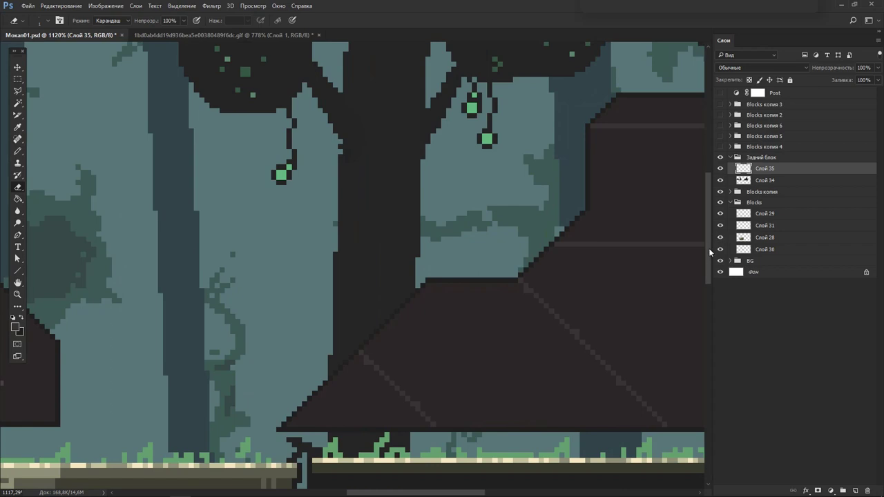
# Create a new texture layer and dot several dark pencil specks across the rock.
pyautogui.hotkey('ctrl', 'shift', 'n')
pyautogui.press('Return')
pyautogui.hotkey('ctrl', 'Tab')
pyautogui.hotkey('ctrl', 'Tab')
pyautogui.click(370, 364)
pyautogui.press('Return')
pyautogui.press('b')
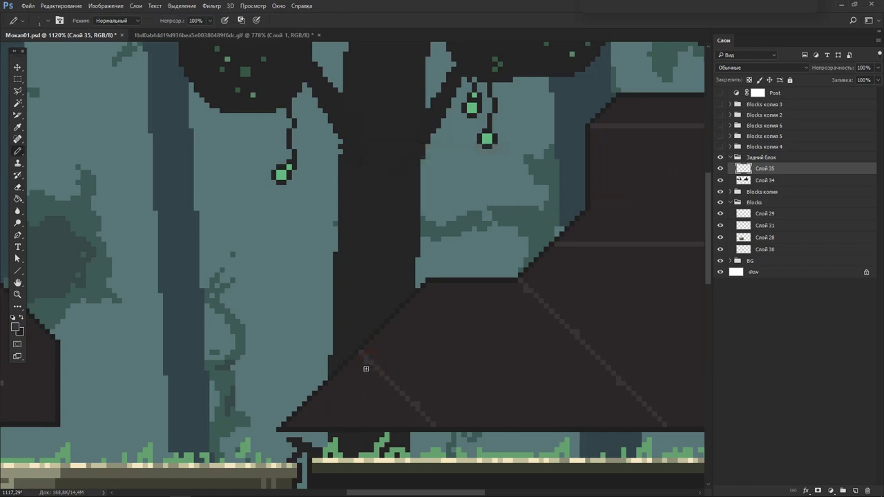
pyautogui.click(365, 361)
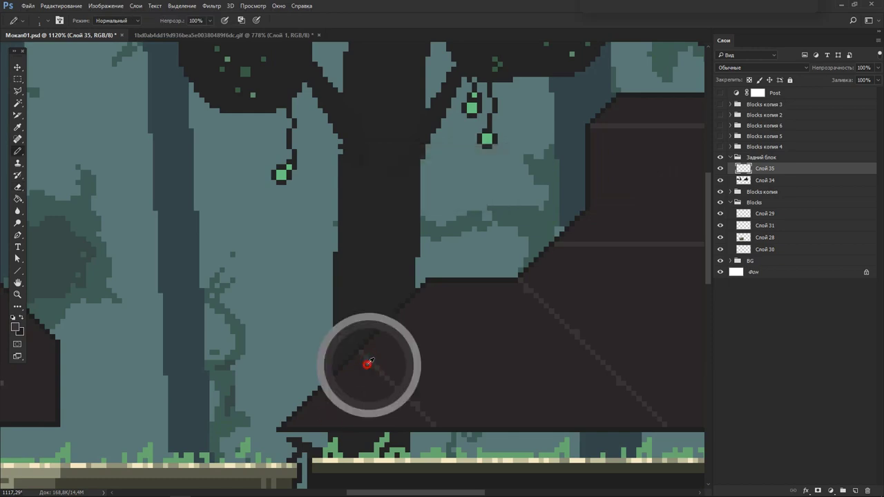
pyautogui.click(344, 410)
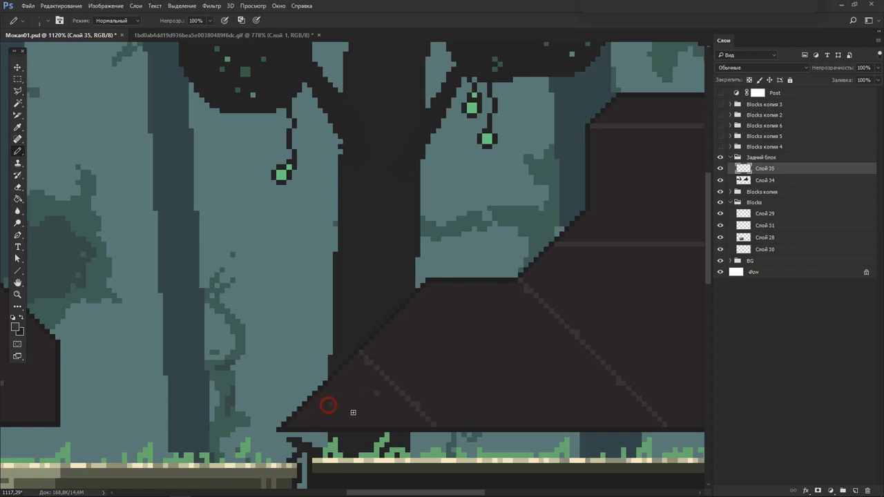
pyautogui.click(358, 415)
pyautogui.click(363, 417)
pyautogui.click(497, 311)
# Reposition a speck on the large rock with a marquee selection and add another speck.
pyautogui.moveTo(545, 401); pyautogui.dragTo(320, 467)
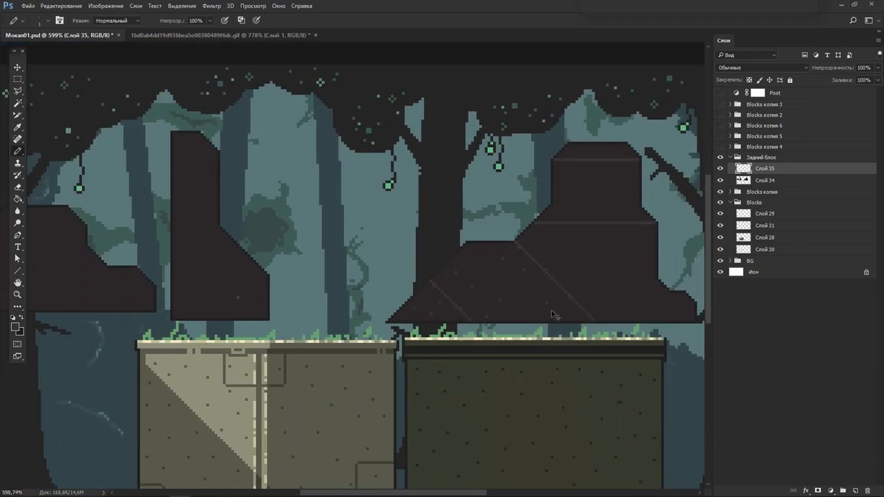
pyautogui.moveTo(523, 284); pyautogui.dragTo(533, 282)
pyautogui.press('m')
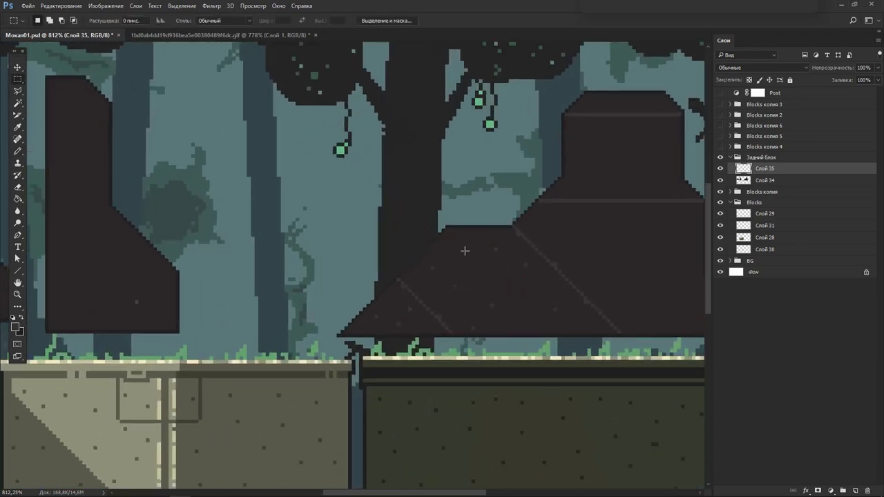
pyautogui.moveTo(468, 241)
pyautogui.mouseDown()
pyautogui.moveTo(540, 276)
pyautogui.moveTo(531, 266)
pyautogui.mouseUp()
pyautogui.moveTo(463, 288)
pyautogui.mouseDown()
pyautogui.moveTo(481, 278)
pyautogui.moveTo(501, 323)
pyautogui.moveTo(478, 327)
pyautogui.mouseUp()
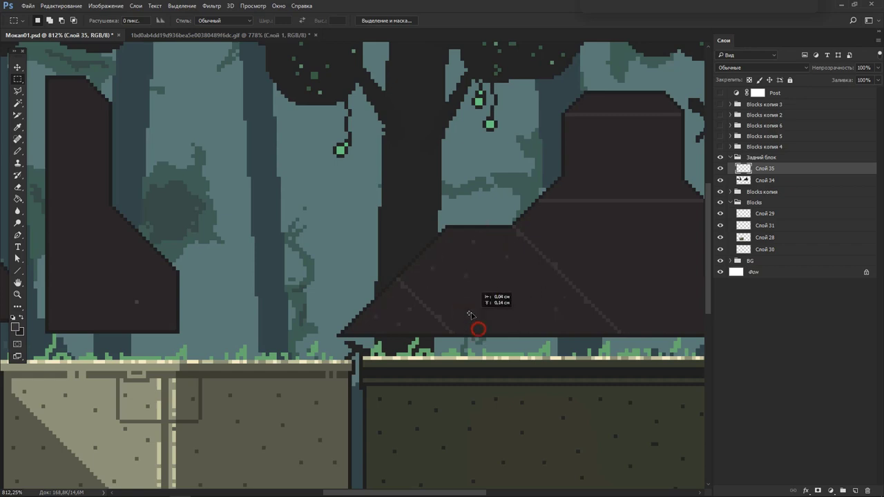
pyautogui.moveTo(542, 295)
pyautogui.mouseDown()
pyautogui.moveTo(553, 294)
pyautogui.moveTo(543, 303)
pyautogui.mouseUp()
pyautogui.press('b')
pyautogui.click(541, 319)
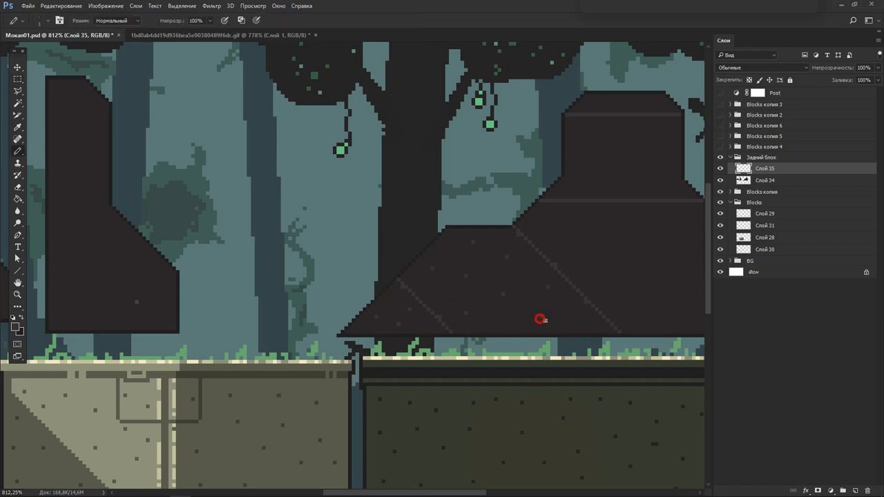
pyautogui.moveTo(601, 302); pyautogui.dragTo(454, 316)
pyautogui.moveTo(452, 283); pyautogui.dragTo(542, 255)
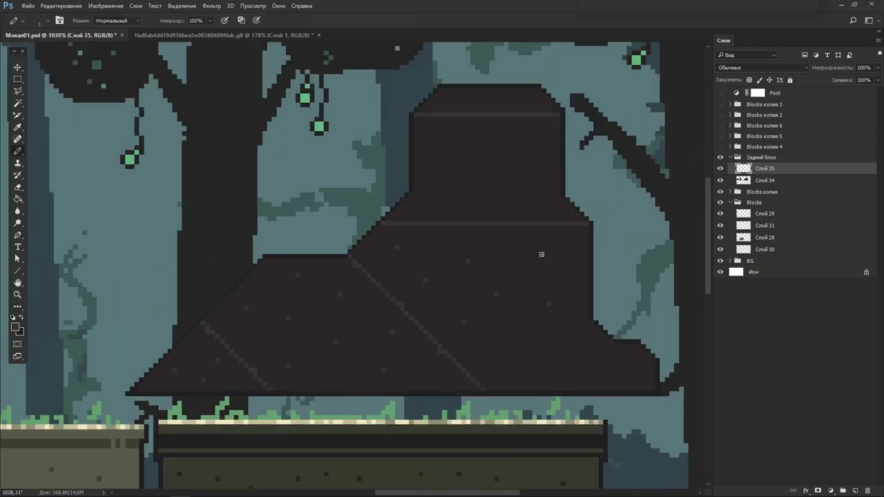
# On the rock silhouette layer, delete the stray pixels along the tall rock's edge.
pyautogui.press('m')
pyautogui.click(514, 349)
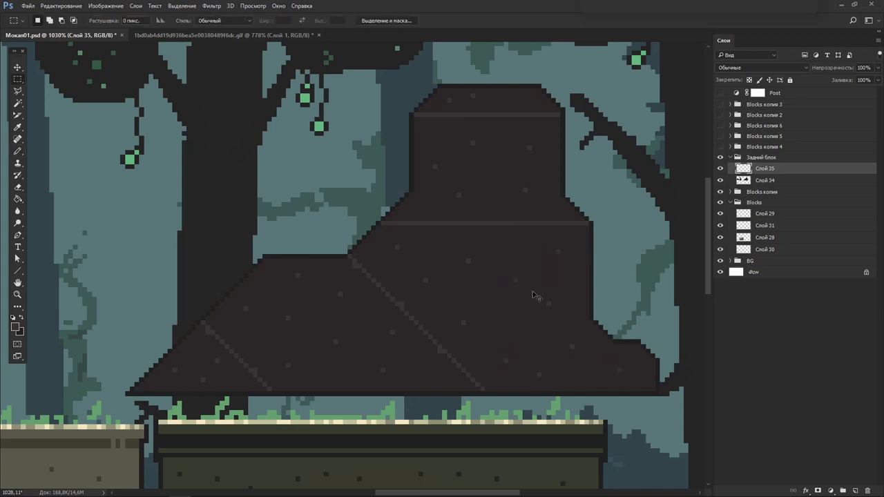
pyautogui.press('b')
pyautogui.hscroll(-5, 236, 278)
pyautogui.keyDown('shift'); pyautogui.click(236, 279); pyautogui.keyUp('shift')
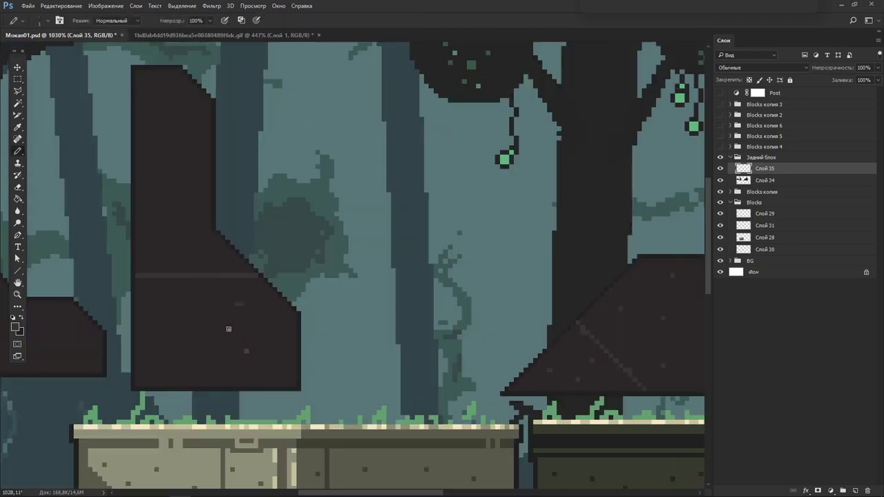
pyautogui.hotkey('alt', '[')
pyautogui.press('m')
pyautogui.moveTo(282, 249); pyautogui.dragTo(363, 396)
pyautogui.press('Delete')
pyautogui.click(267, 282)
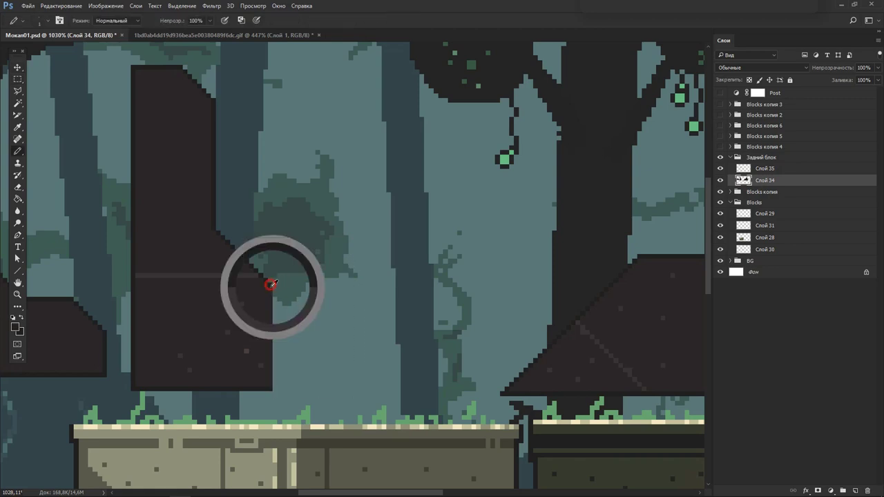
pyautogui.hotkey('alt', ']')
pyautogui.press('b')
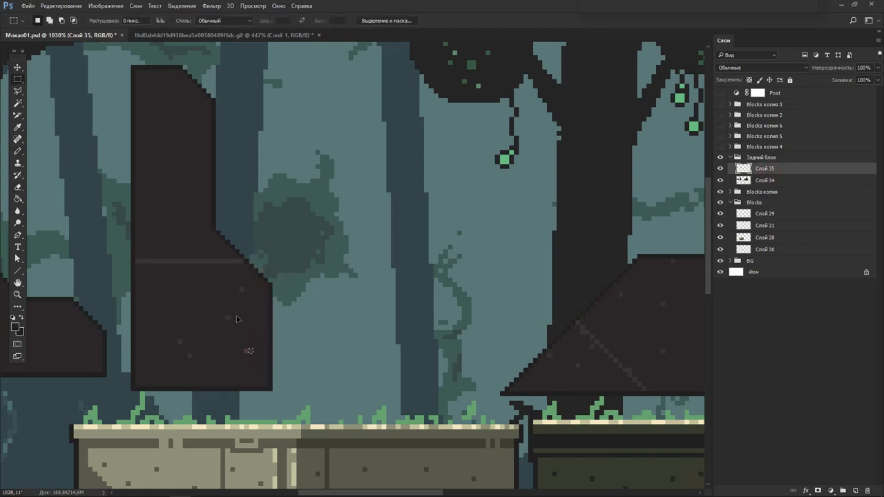
# Add specks on the tall rock and zoom out for a clean full view.
pyautogui.click(175, 370)
pyautogui.click(189, 184)
pyautogui.press('b')
pyautogui.hotkey('alt', '[')
pyautogui.scroll(-1, 463, 239)
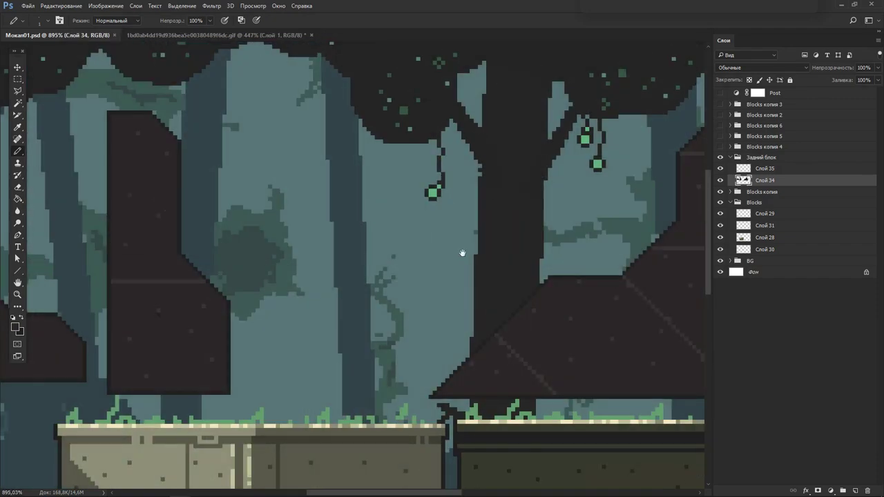
pyautogui.scroll(-3, 451, 262)
pyautogui.press('Tab')
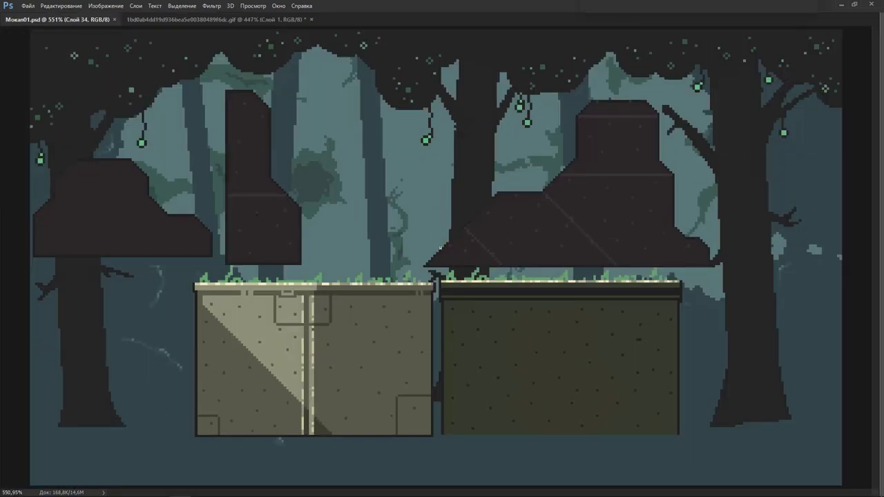
# In the reference forest GIF, marquee-select the left tile column and a stone block to inspect them.
pyautogui.hotkey('ctrl', 'Tab')
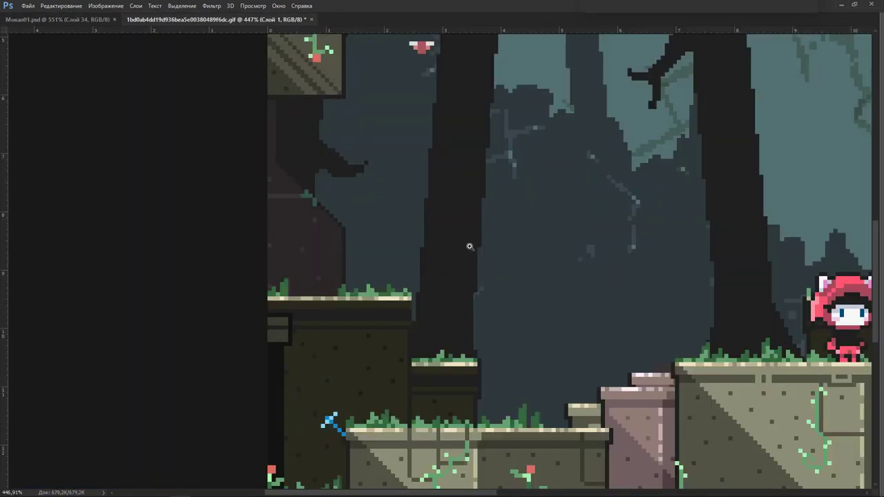
pyautogui.scroll(-3, 468, 244)
pyautogui.moveTo(532, 223)
pyautogui.mouseDown()
pyautogui.moveTo(312, 255)
pyautogui.moveTo(290, 269)
pyautogui.mouseUp()
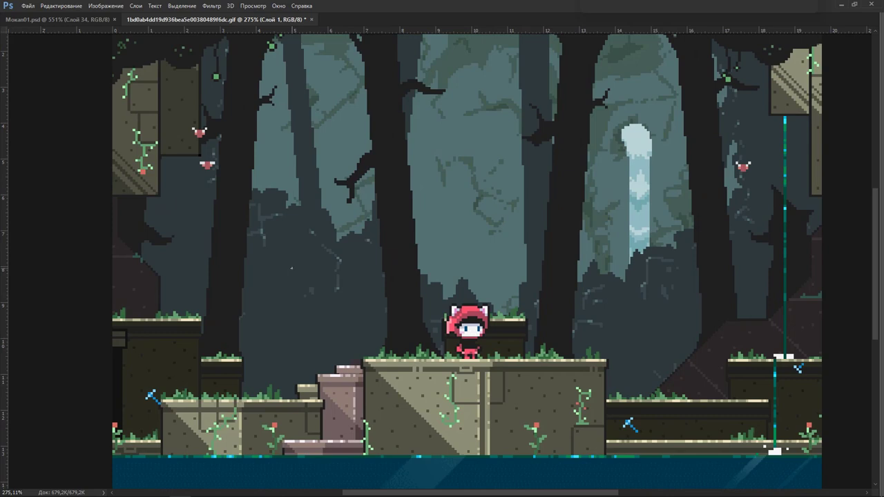
pyautogui.moveTo(158, 68); pyautogui.dragTo(110, 197)
pyautogui.moveTo(408, 362); pyautogui.dragTo(465, 422)
pyautogui.moveTo(465, 421); pyautogui.dragTo(417, 423)
# Inspect the upper-left vine tile, then zoom out to show the entire forest scene.
pyautogui.moveTo(141, 143); pyautogui.dragTo(113, 195)
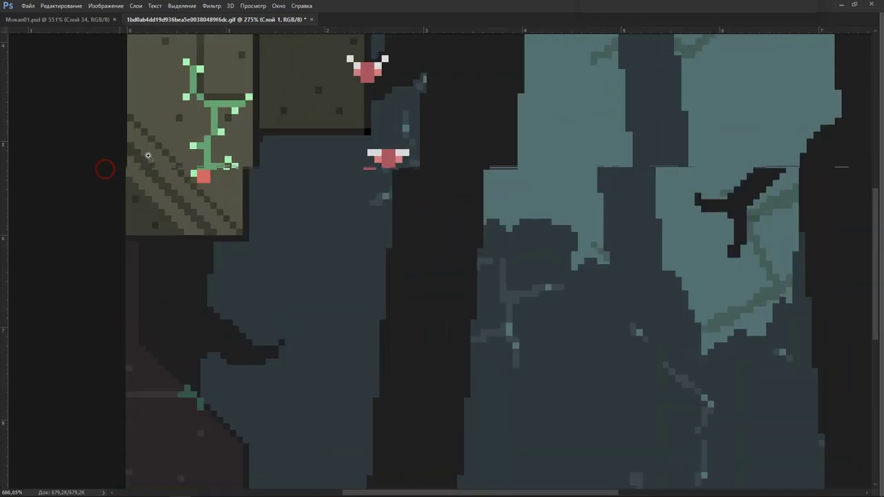
pyautogui.scroll(5, 107, 168)
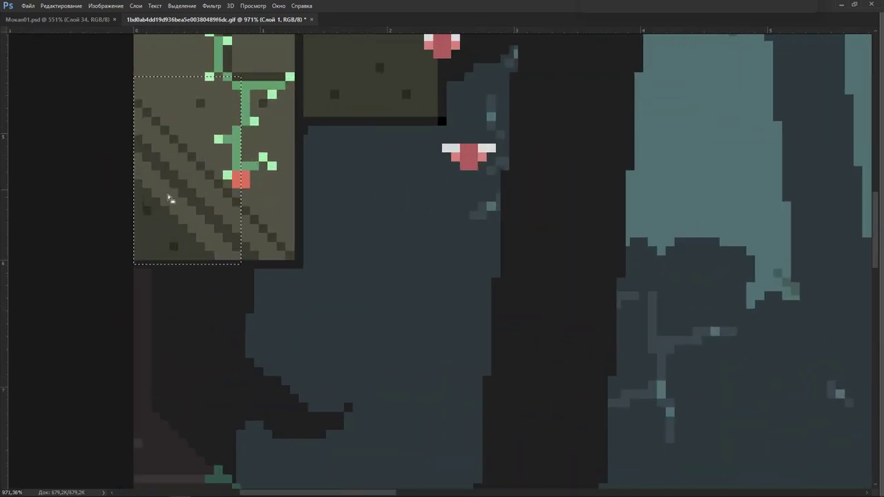
pyautogui.scroll(-2, 331, 201)
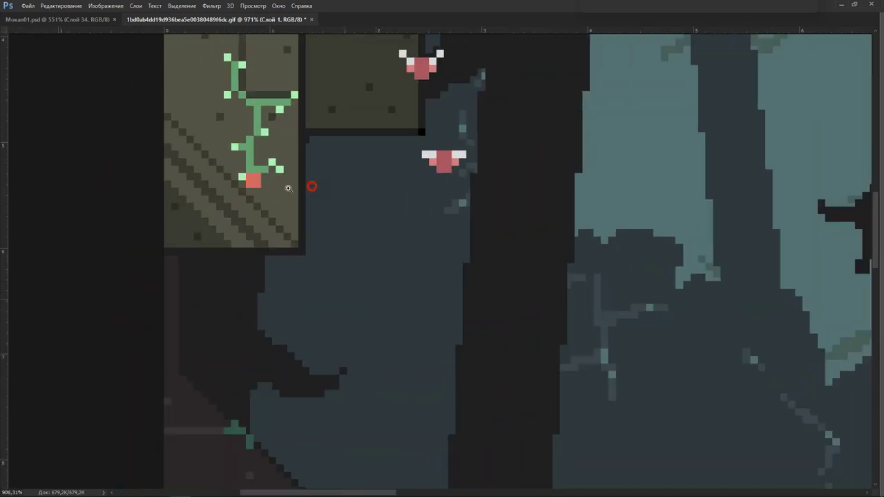
pyautogui.scroll(-1, 414, 207)
pyautogui.moveTo(442, 210); pyautogui.dragTo(459, 167)
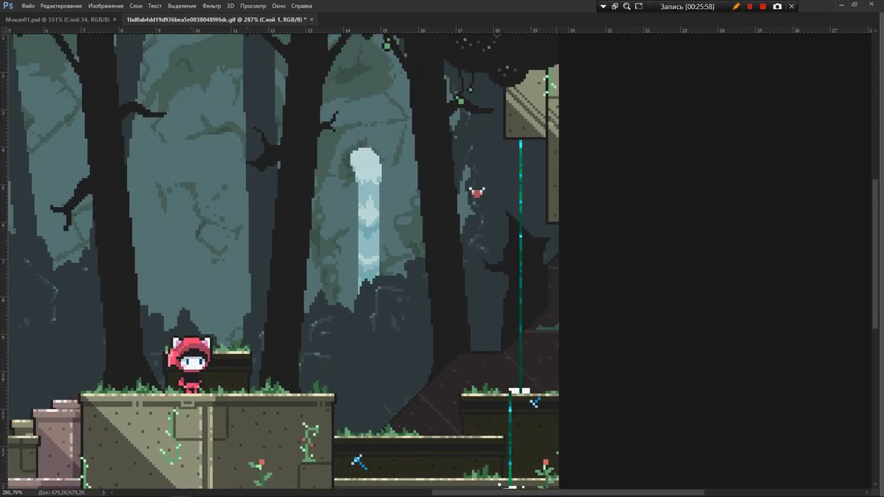
pyautogui.scroll(-1, 472, 157)
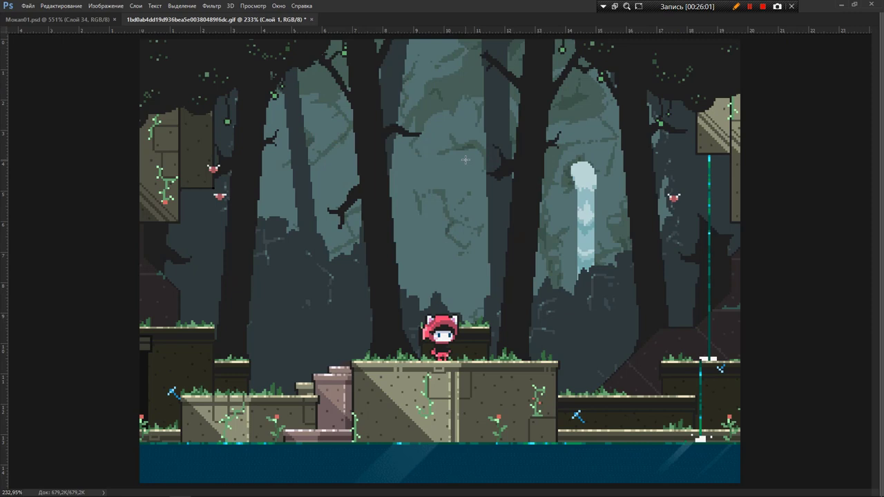